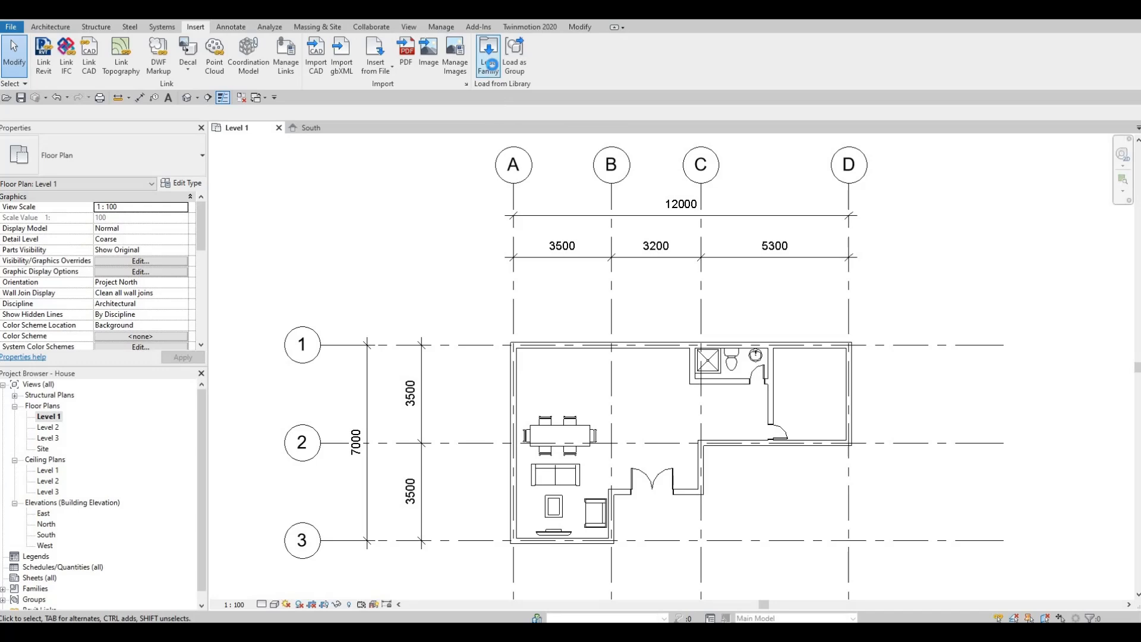
# Step: Start loading a family and browse the Canada library to the Domestic folder within Specialty Equipment
pyautogui.click(489, 60)
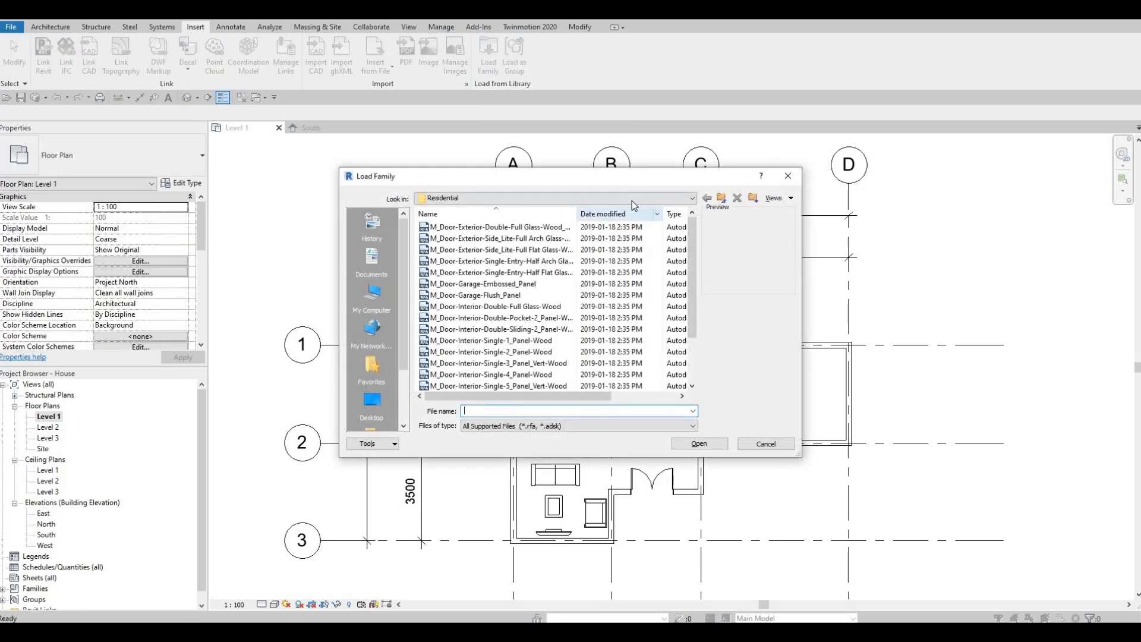
pyautogui.click(534, 198)
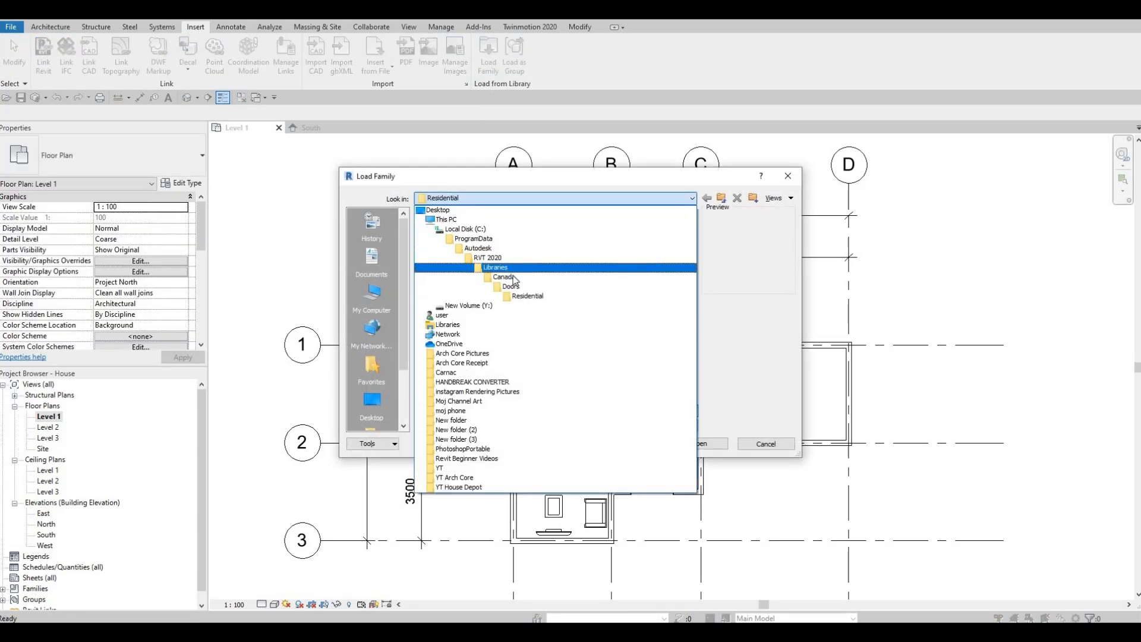
pyautogui.click(513, 278)
pyautogui.scroll(-1, 455, 335)
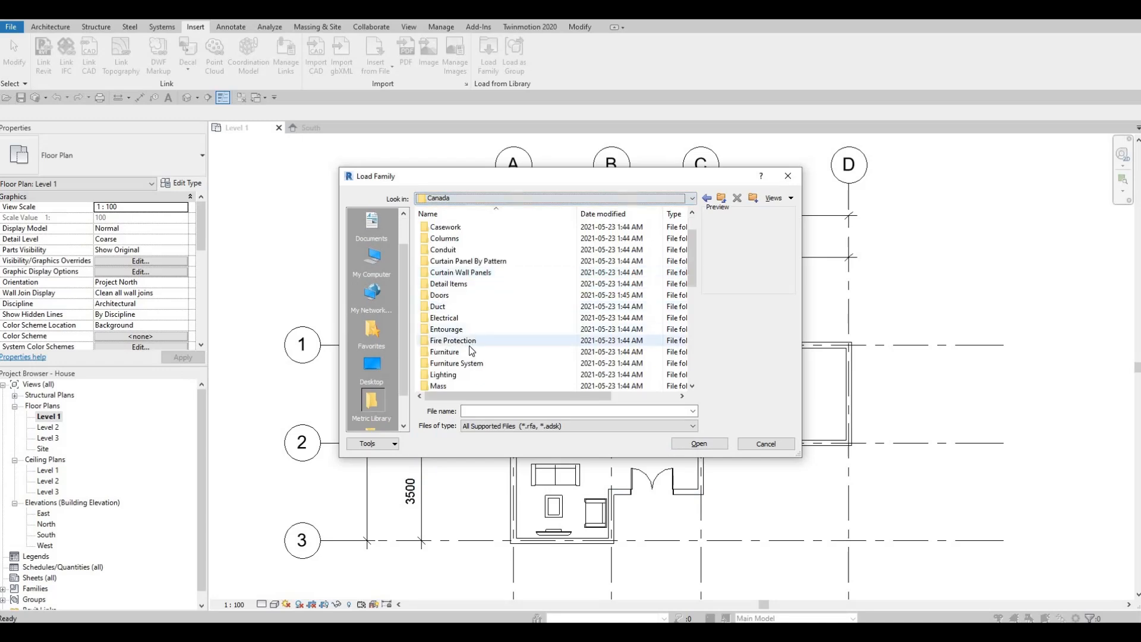
pyautogui.scroll(-5, 493, 326)
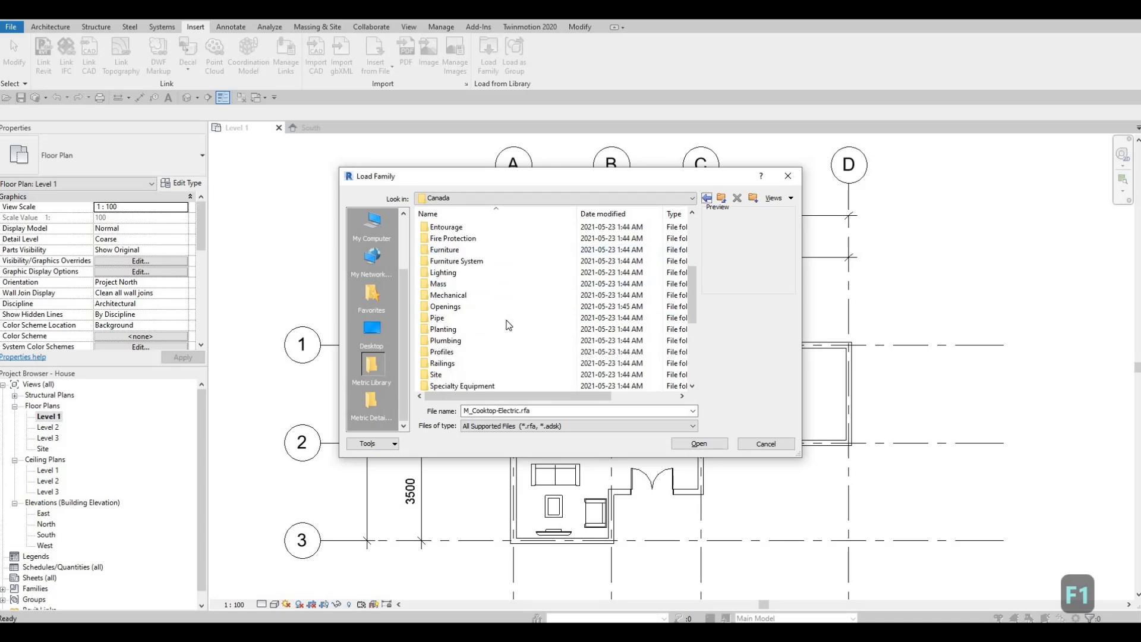
pyautogui.doubleClick(466, 318)
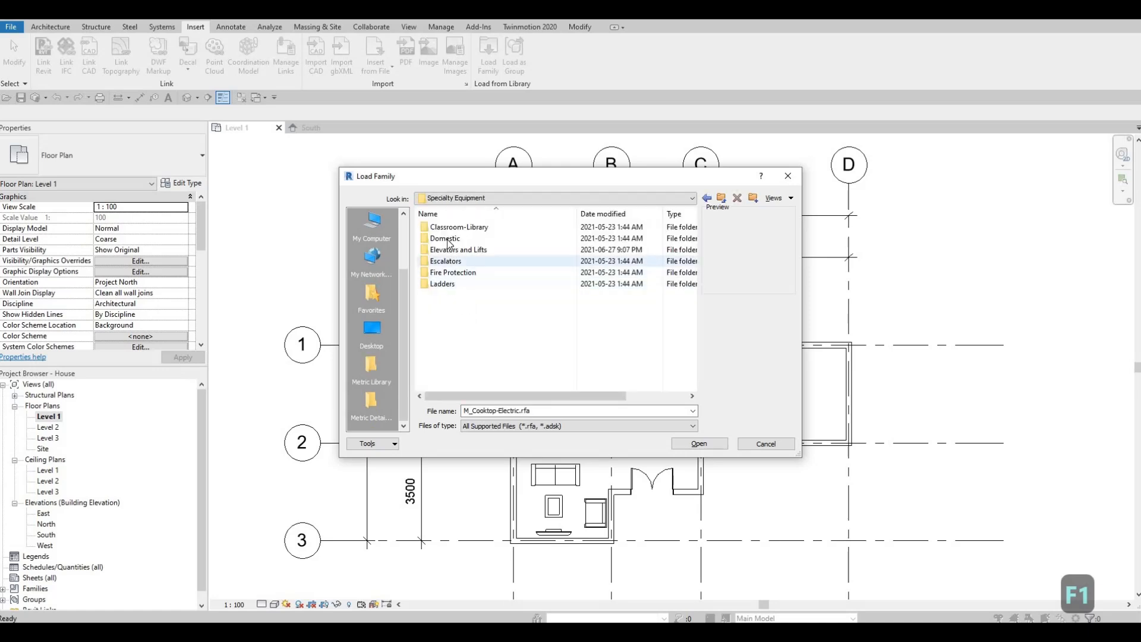
pyautogui.doubleClick(454, 238)
# Step: Preview the M_Kitchenette - Medium and M_Kitchenette - Small families in the Domestic folder
pyautogui.click(449, 249)
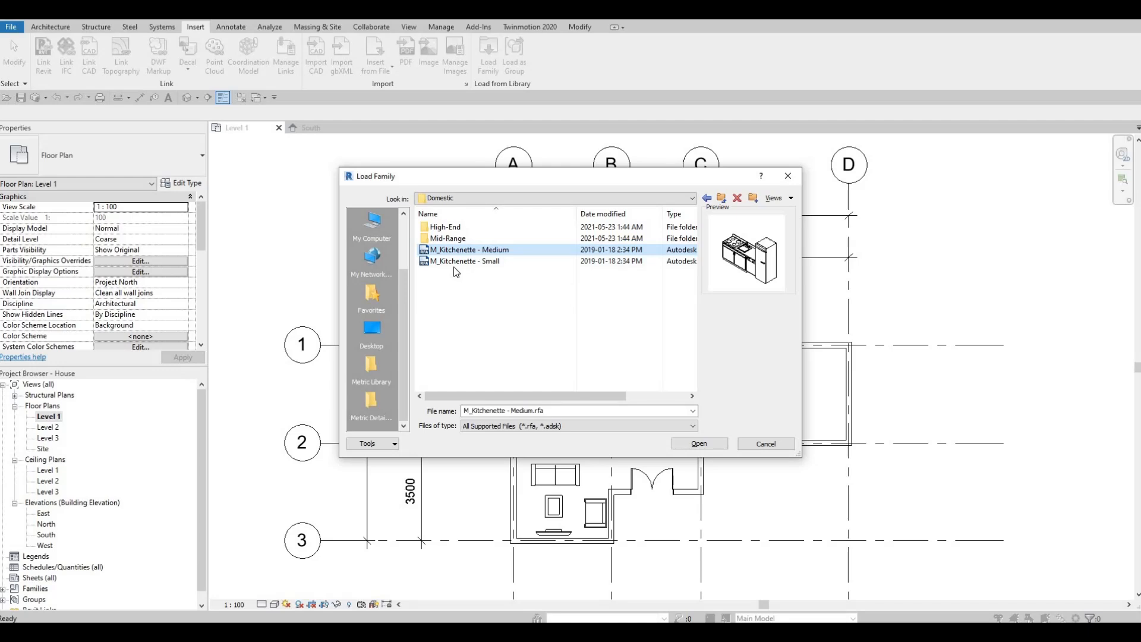
pyautogui.press('F1')
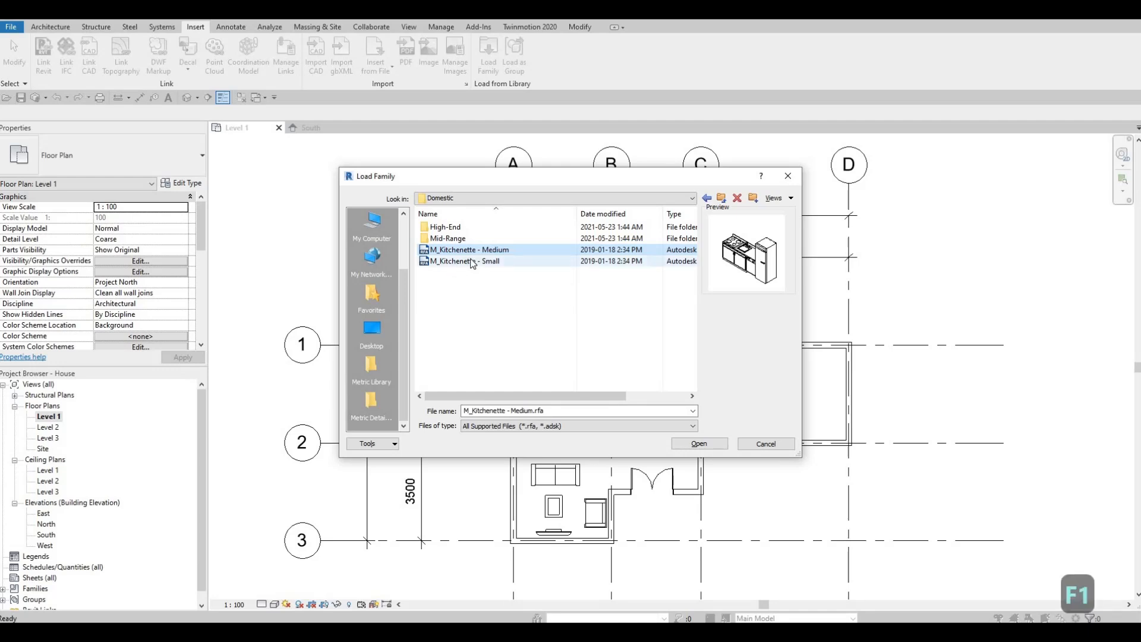
pyautogui.click(472, 263)
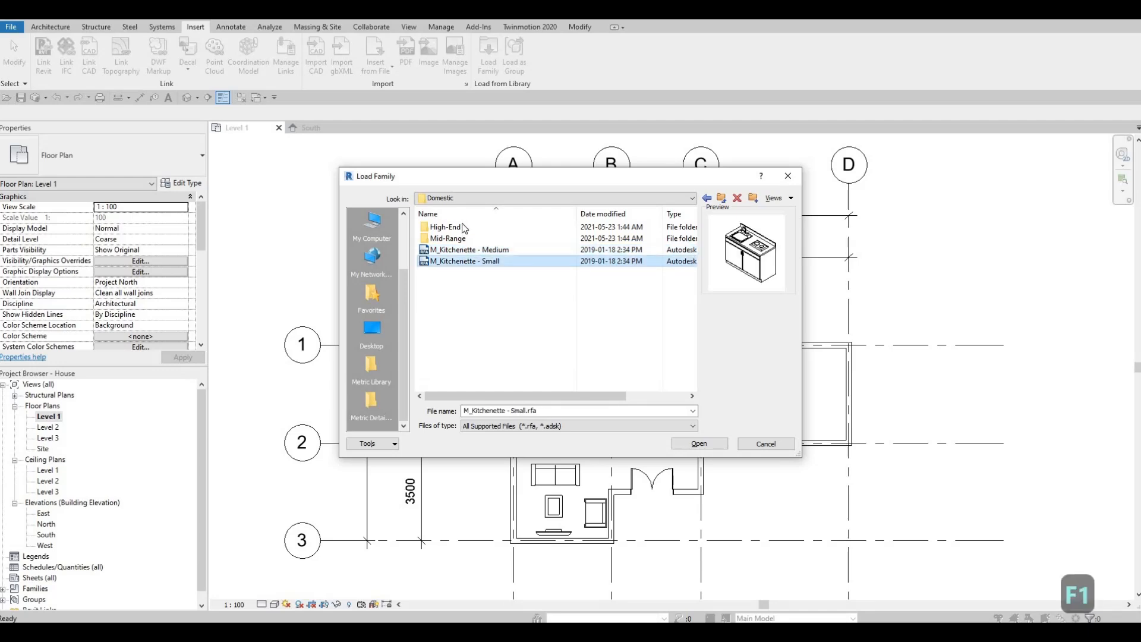
# Step: Preview the families in the High-End folder, including M_Cooktop-Gas-900mm and M_Oven-Built-in-Convection_Steam
pyautogui.doubleClick(462, 228)
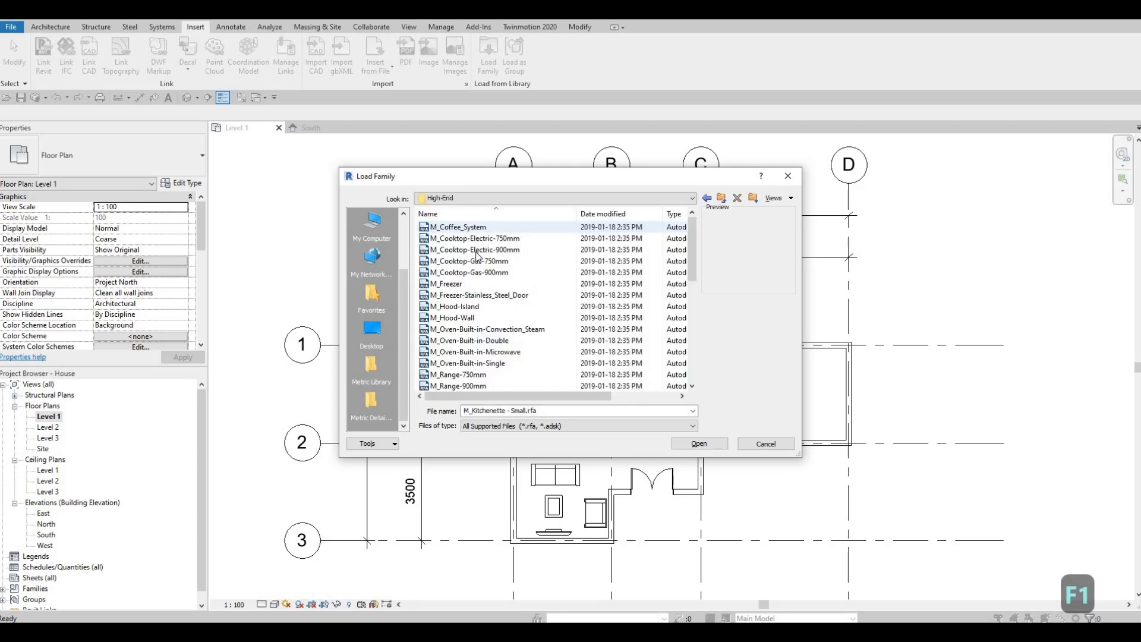
pyautogui.click(478, 250)
pyautogui.press('Down')
pyautogui.press('Down')
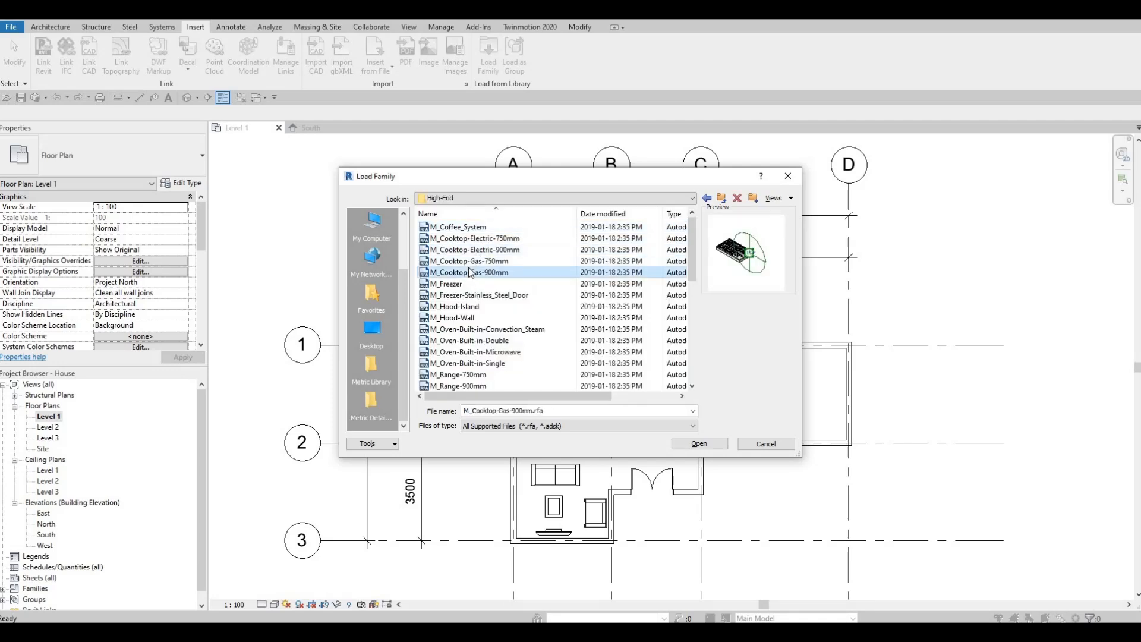
pyautogui.press('Up')
pyautogui.press('Up')
pyautogui.press('Down')
pyautogui.press('Down')
pyautogui.press('Down')
pyautogui.press('Down')
pyautogui.press('Down')
pyautogui.press('Down')
pyautogui.press('Down')
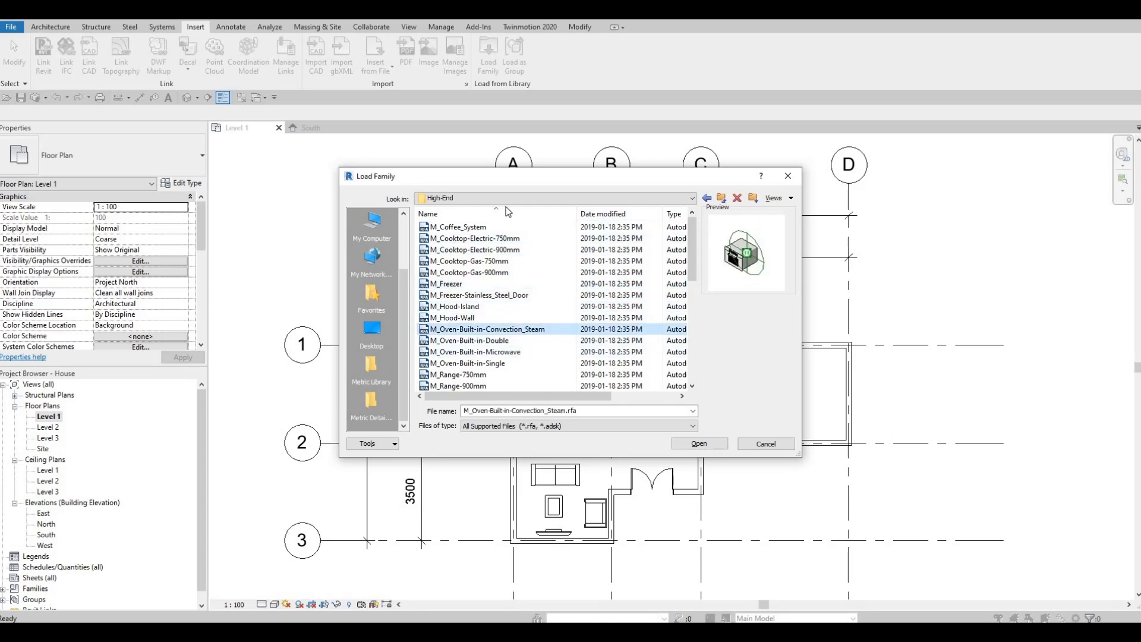
# Step: Preview the appliance families in the Mid-Range folder, including the front-load dryer and the French-door refrigerator
pyautogui.doubleClick(452, 238)
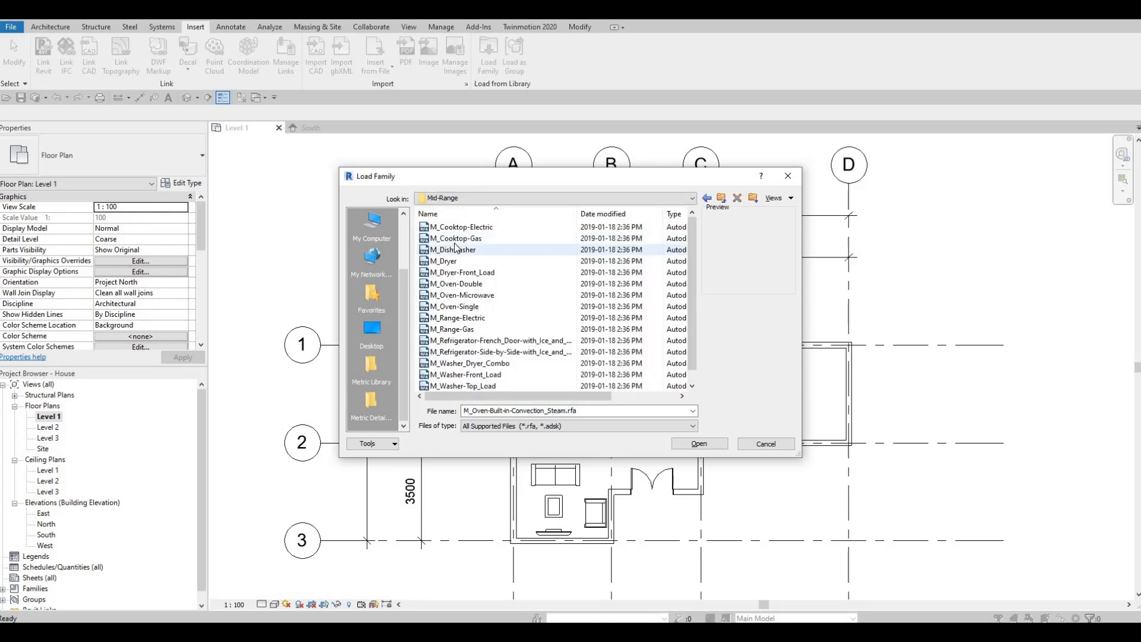
pyautogui.press('Down')
pyautogui.press('Down')
pyautogui.press('Down')
pyautogui.press('Down')
pyautogui.press('Down')
pyautogui.press('Down')
pyautogui.press('Down')
pyautogui.press('Down')
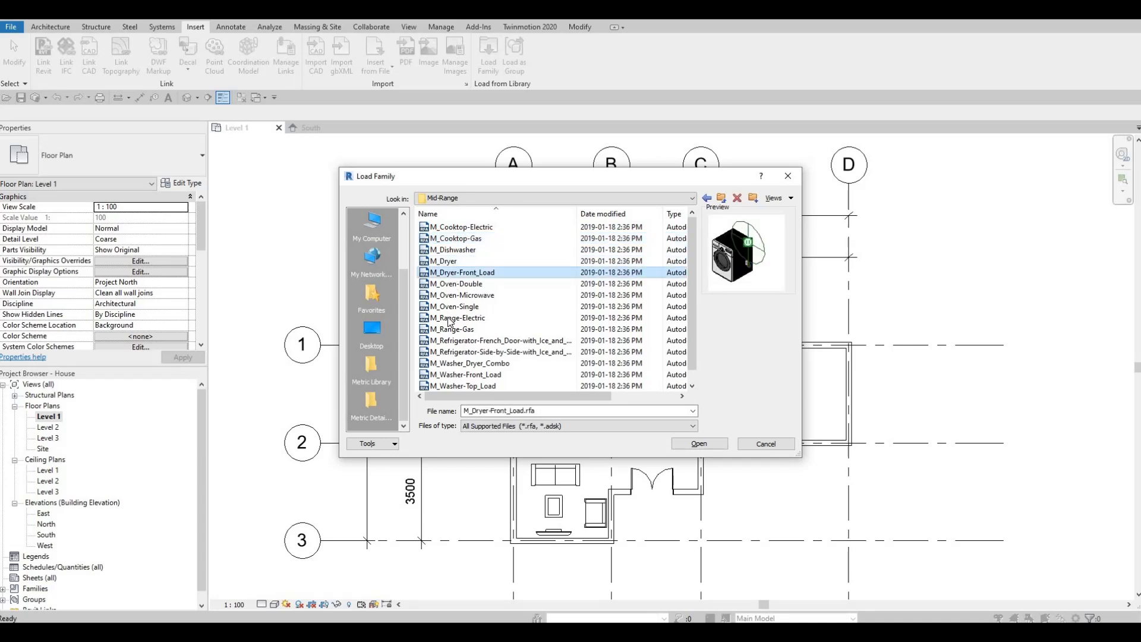
pyautogui.press('Down')
pyautogui.press('Down')
pyautogui.press('Down')
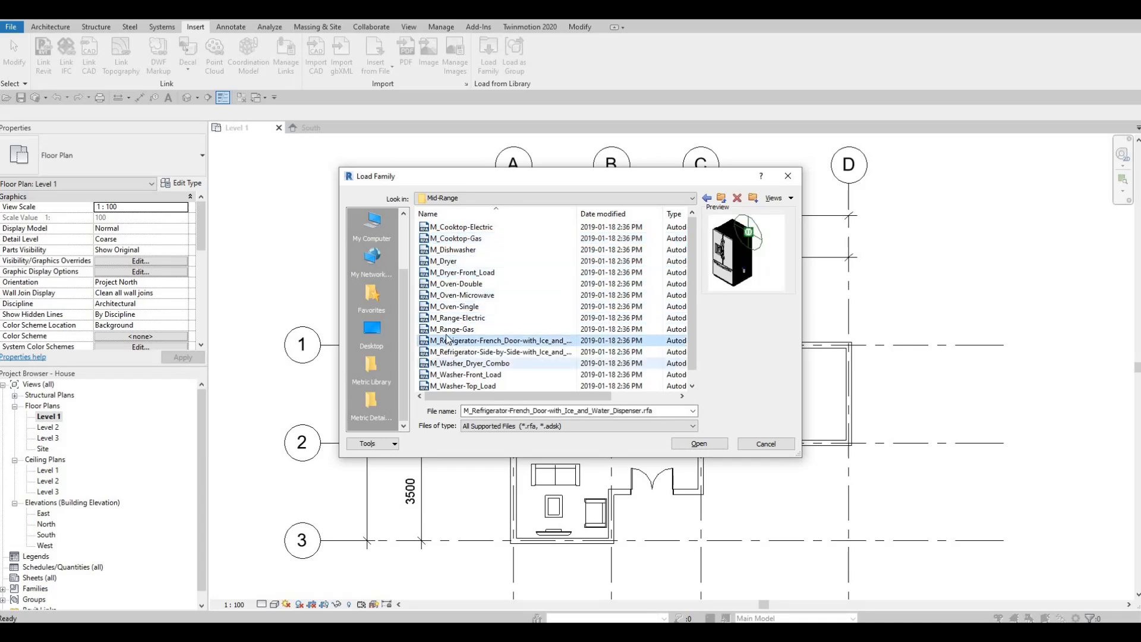
# Step: Preview the microwave oven, front-load washer and washer-dryer combo families in the Mid-Range folder
pyautogui.click(459, 330)
pyautogui.click(460, 295)
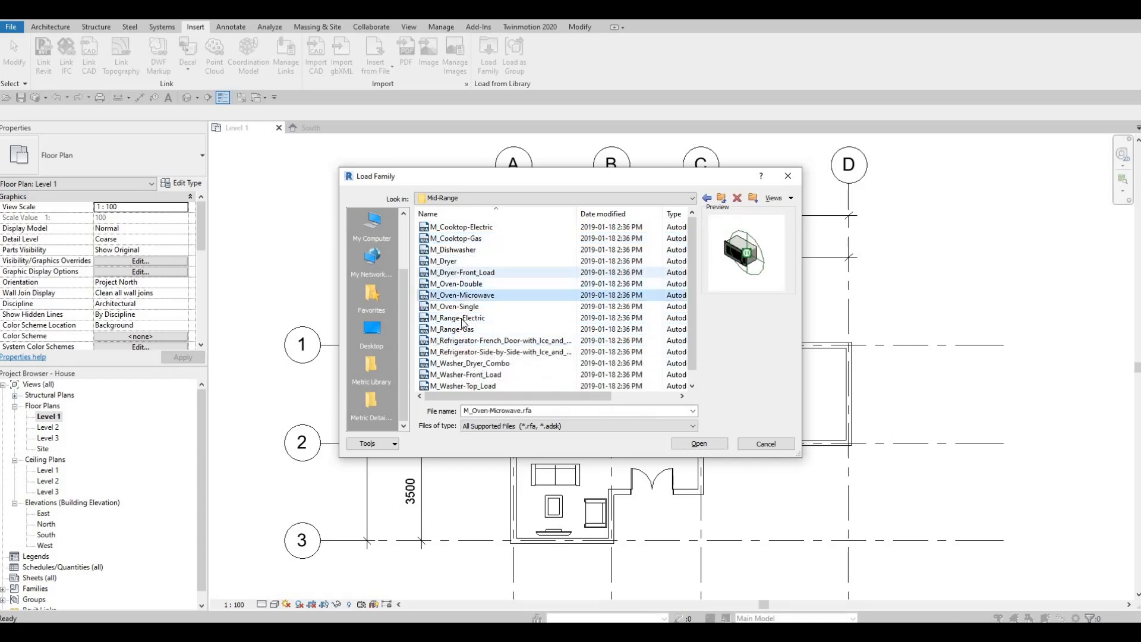
pyautogui.click(459, 307)
pyautogui.press('Down')
pyautogui.press('Down')
pyautogui.press('Down')
pyautogui.press('Down')
pyautogui.press('Down')
pyautogui.press('Down')
pyautogui.press('Down')
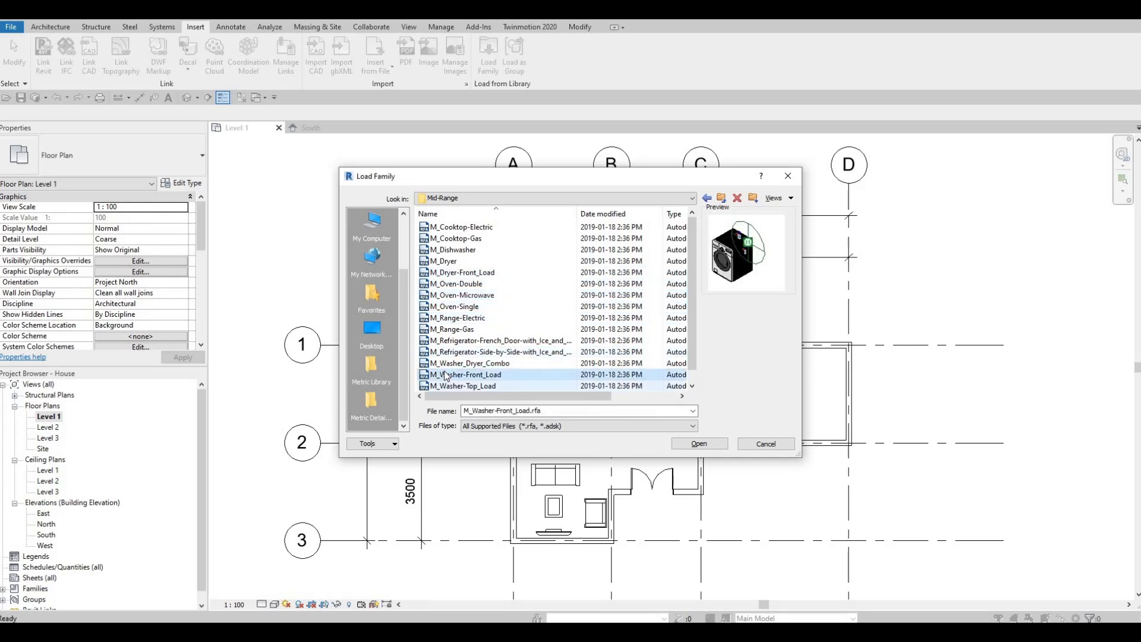
pyautogui.scroll(-1, 445, 359)
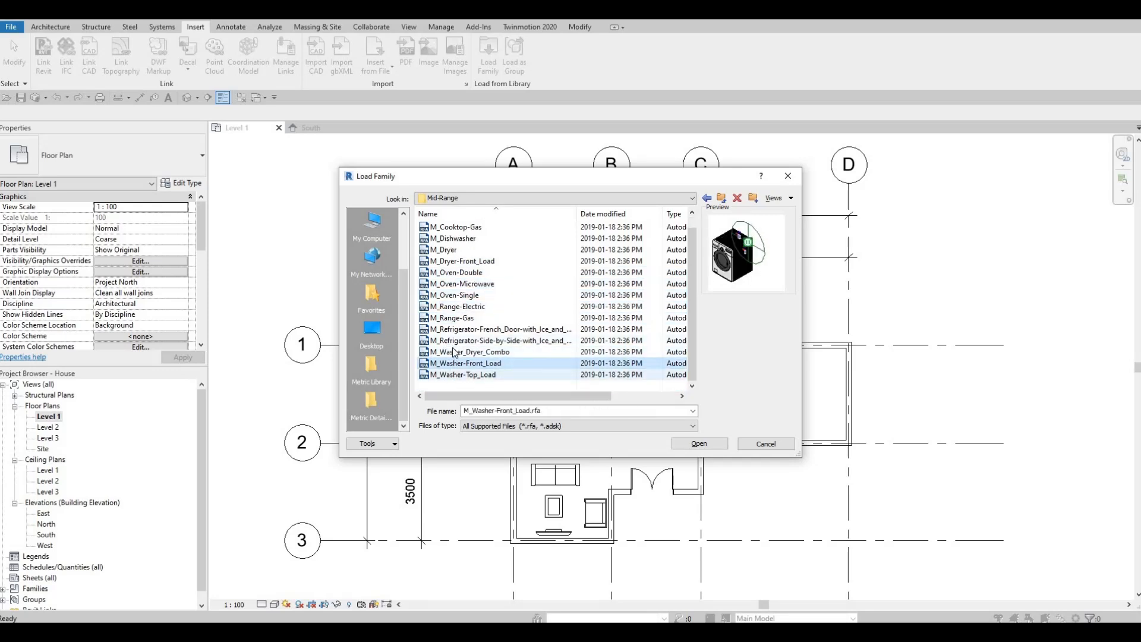
pyautogui.press('Up')
pyautogui.press('Up')
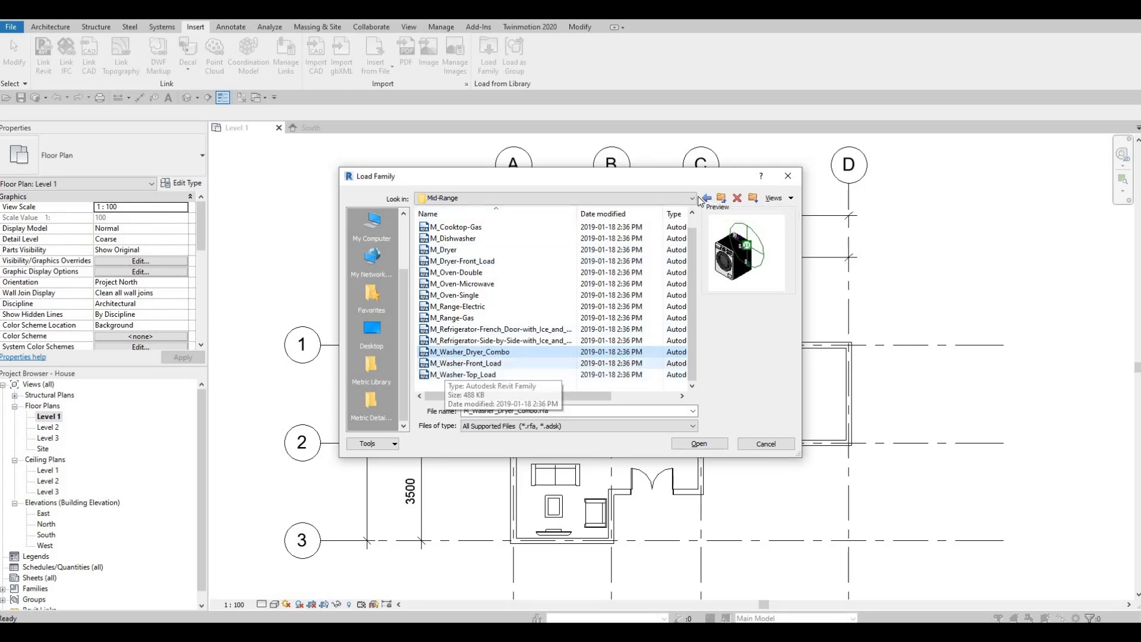
# Step: Return to the Domestic folder and review its medium kitchenette family and the High-End and Mid-Range subfolders
pyautogui.press('BackSpace')
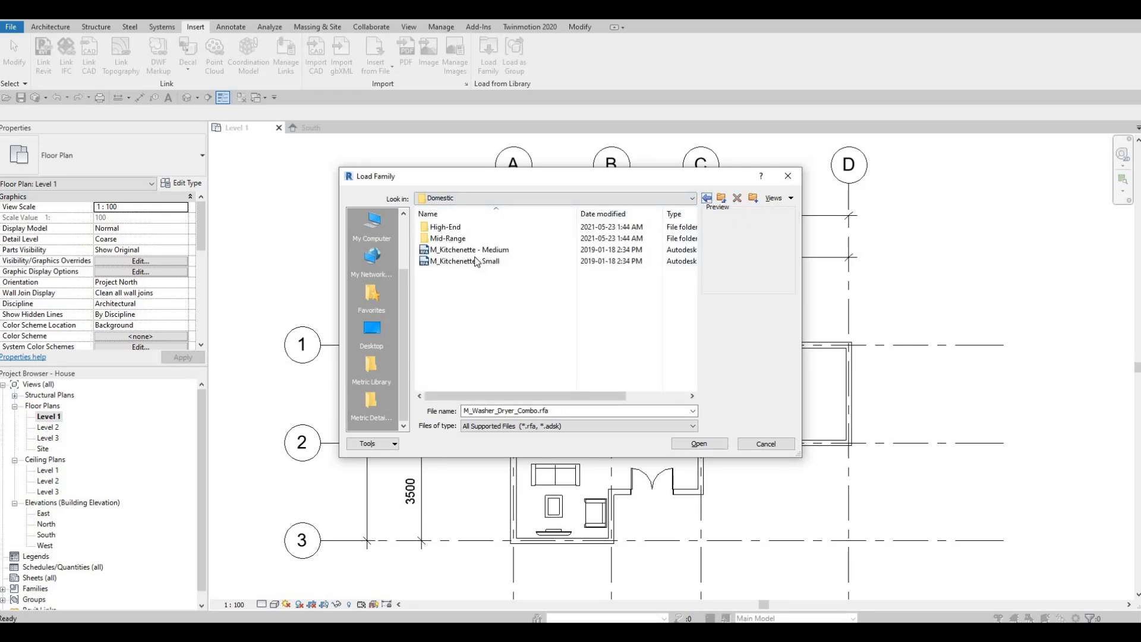
pyautogui.press('Down')
pyautogui.click(447, 236)
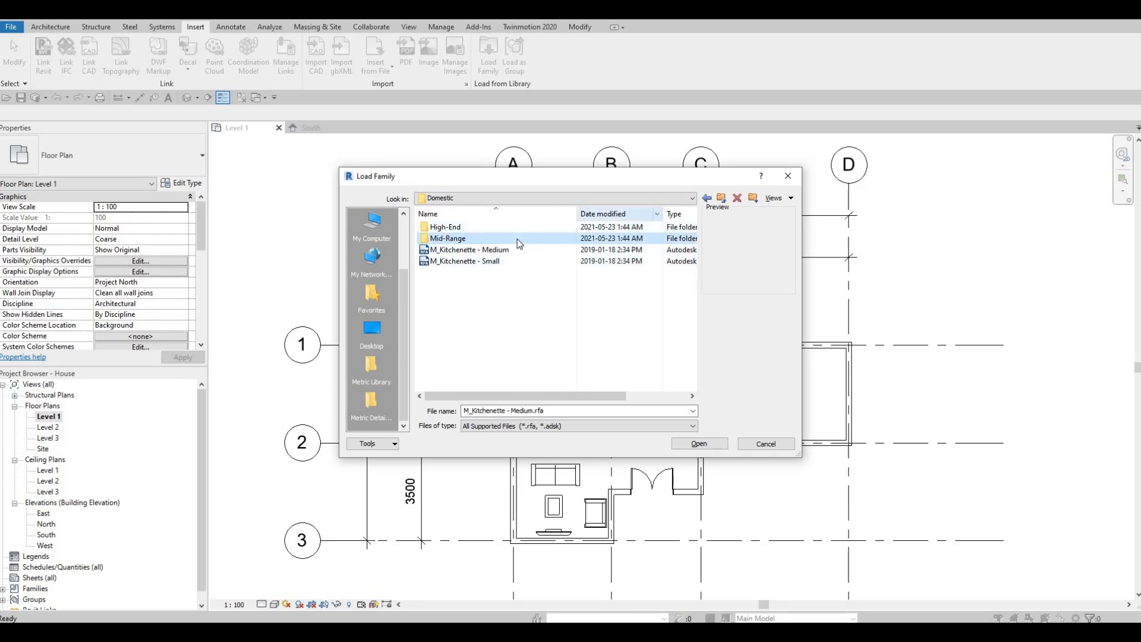
pyautogui.press('Up')
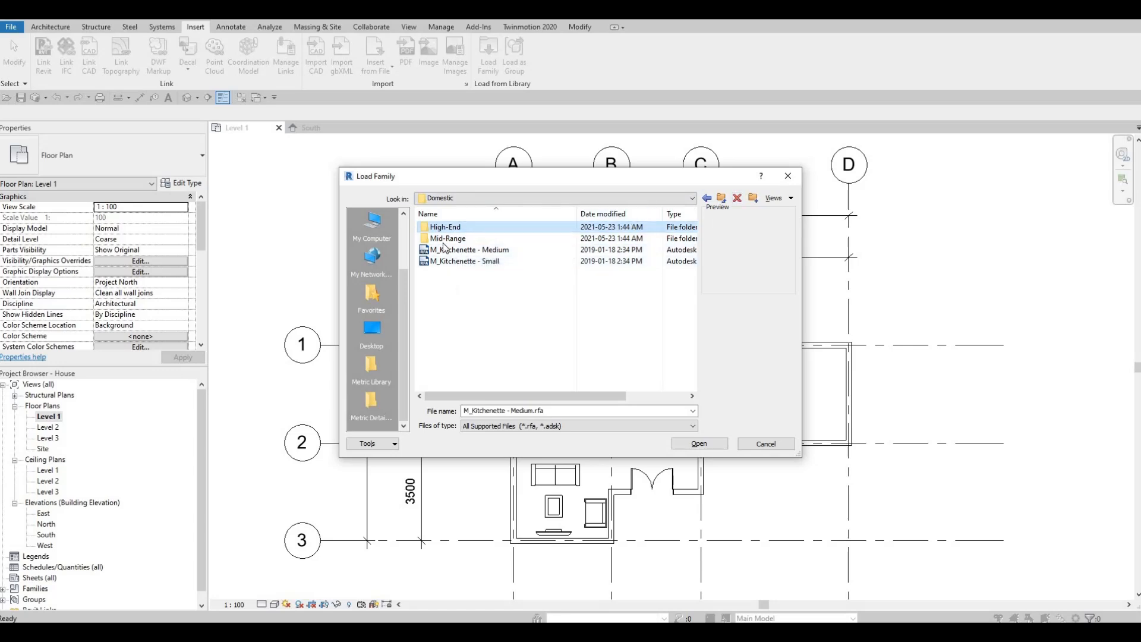
pyautogui.press('Down')
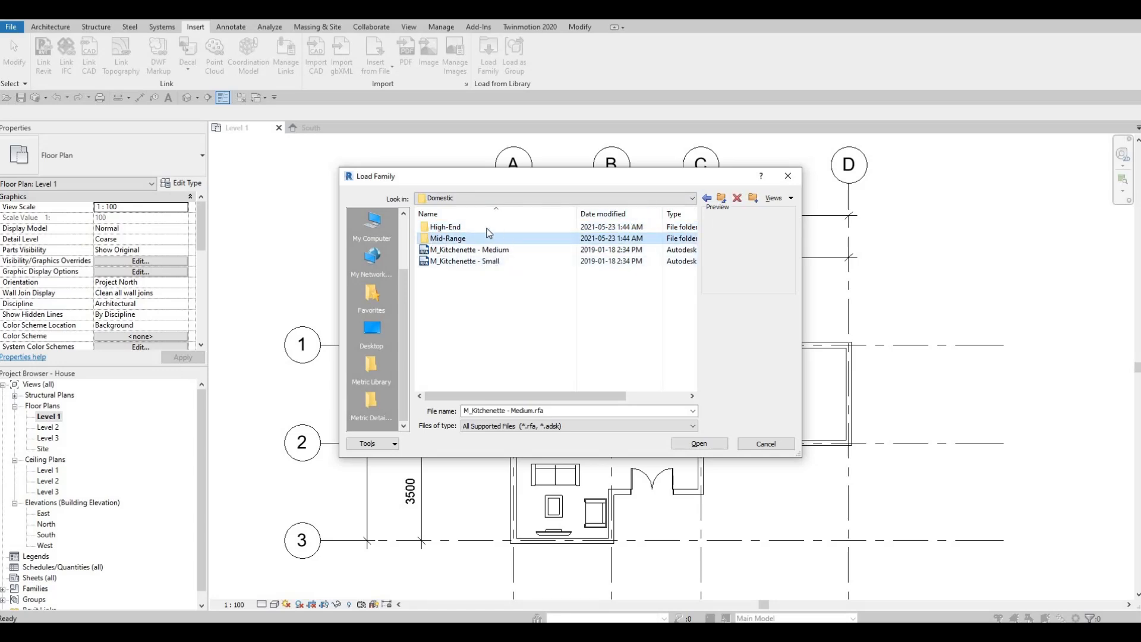
# Step: Reposition the Load Family dialog over the plan and browse to the Base Cabinets folder within Casework
pyautogui.moveTo(530, 176); pyautogui.dragTo(883, 199)
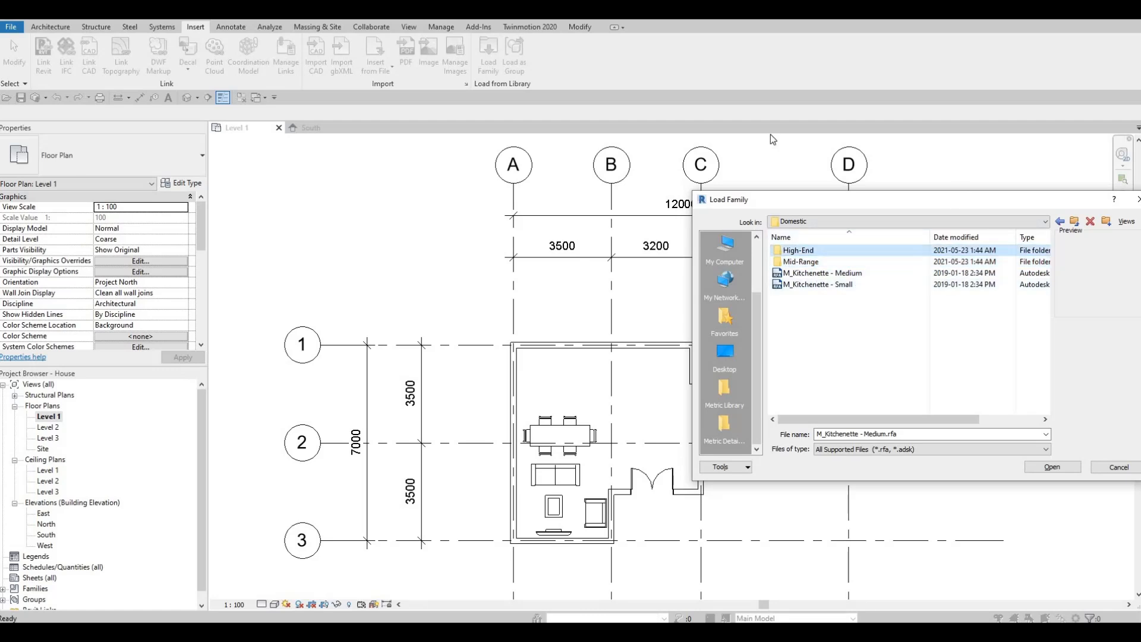
pyautogui.moveTo(749, 199); pyautogui.dragTo(529, 114)
pyautogui.click(841, 138)
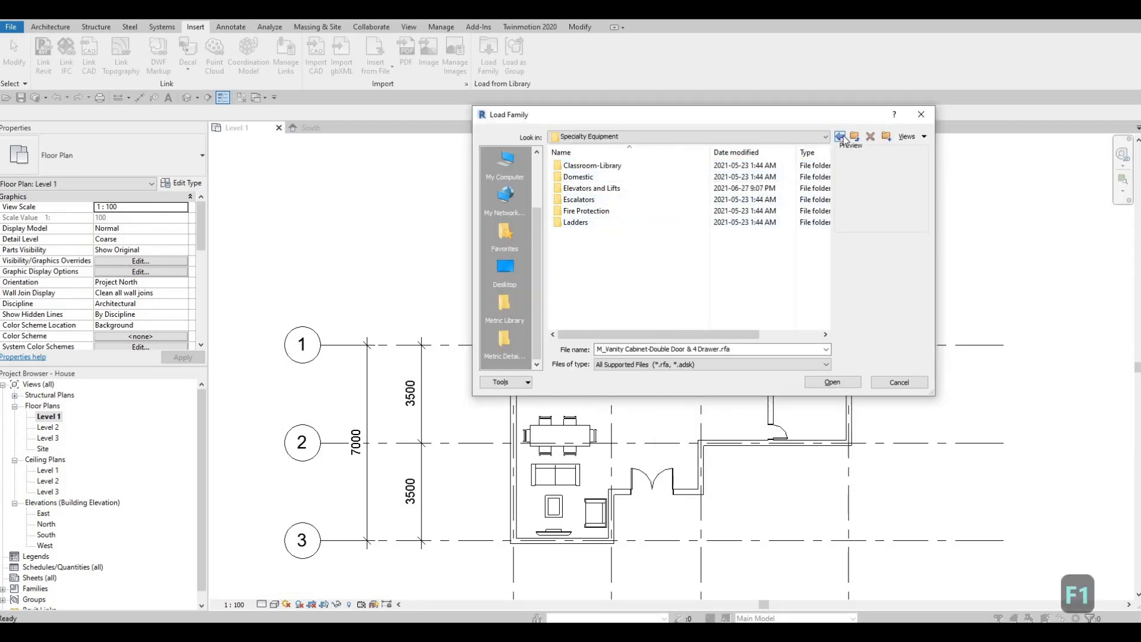
pyautogui.click(841, 137)
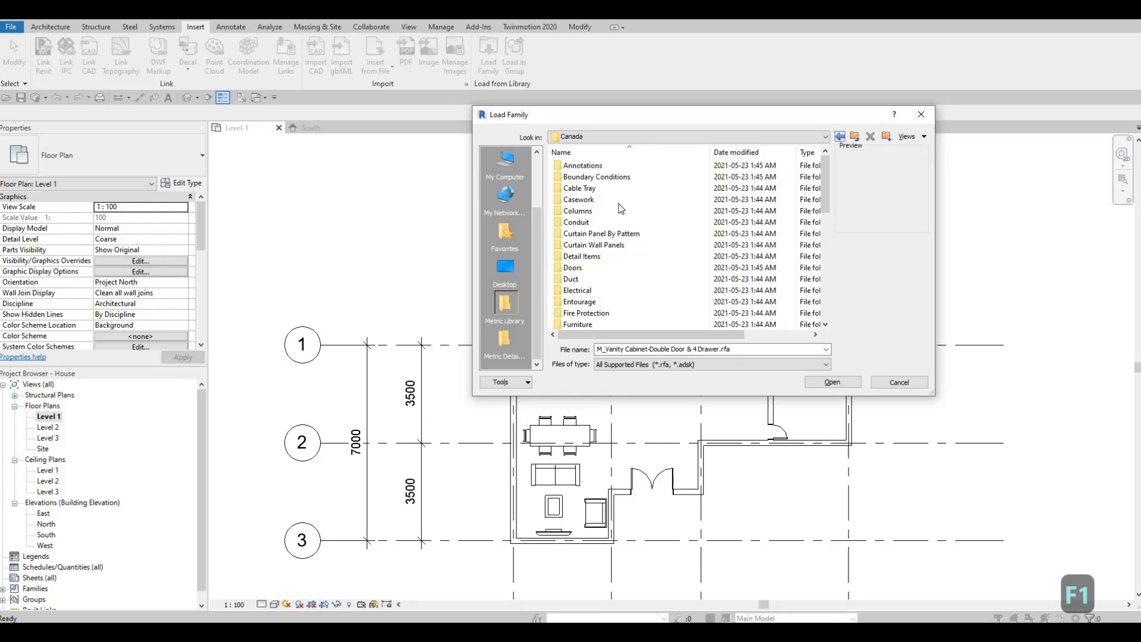
pyautogui.doubleClick(596, 199)
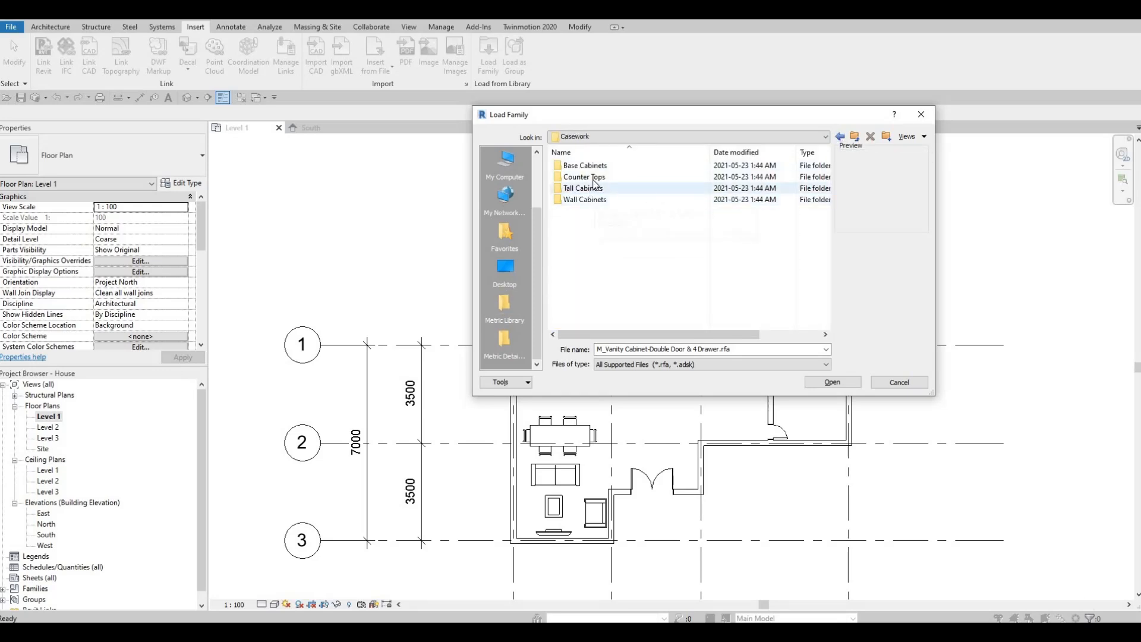
pyautogui.doubleClick(600, 166)
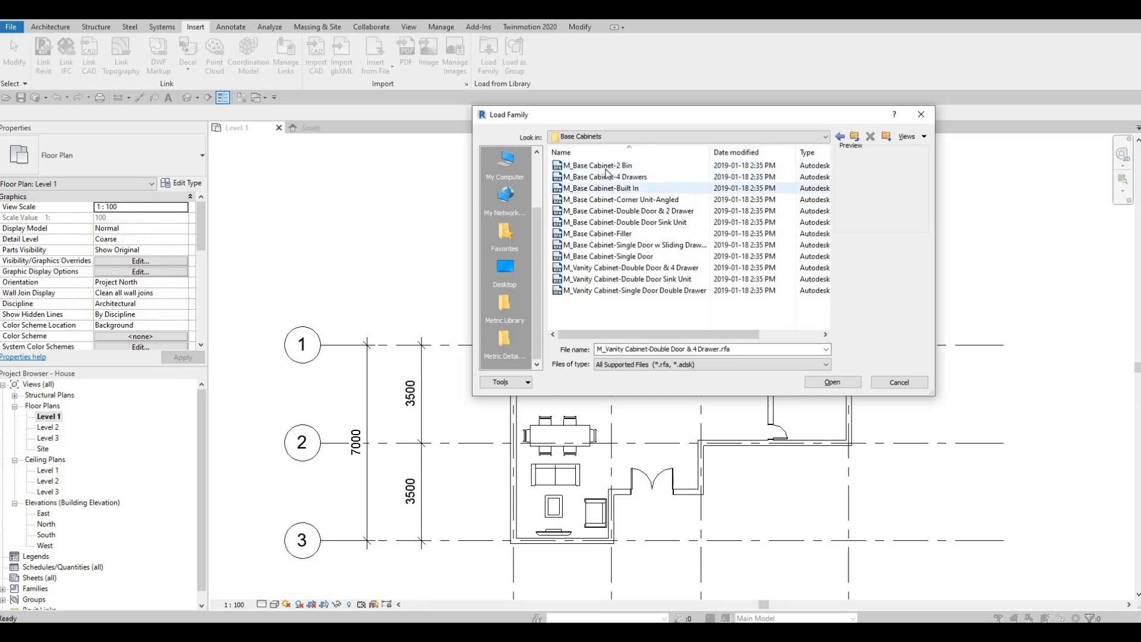
# Step: Preview M_Base Cabinet-4 Drawers and the three vanity cabinet families in the Base Cabinets folder
pyautogui.click(602, 178)
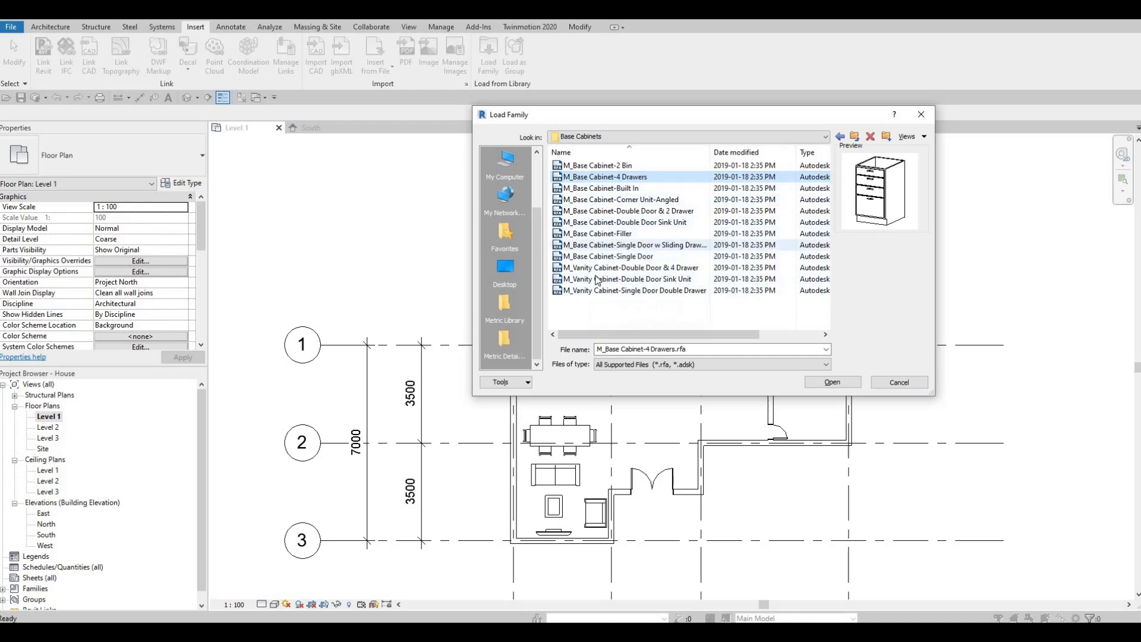
pyautogui.click(594, 278)
pyautogui.click(594, 290)
pyautogui.click(594, 278)
pyautogui.click(593, 268)
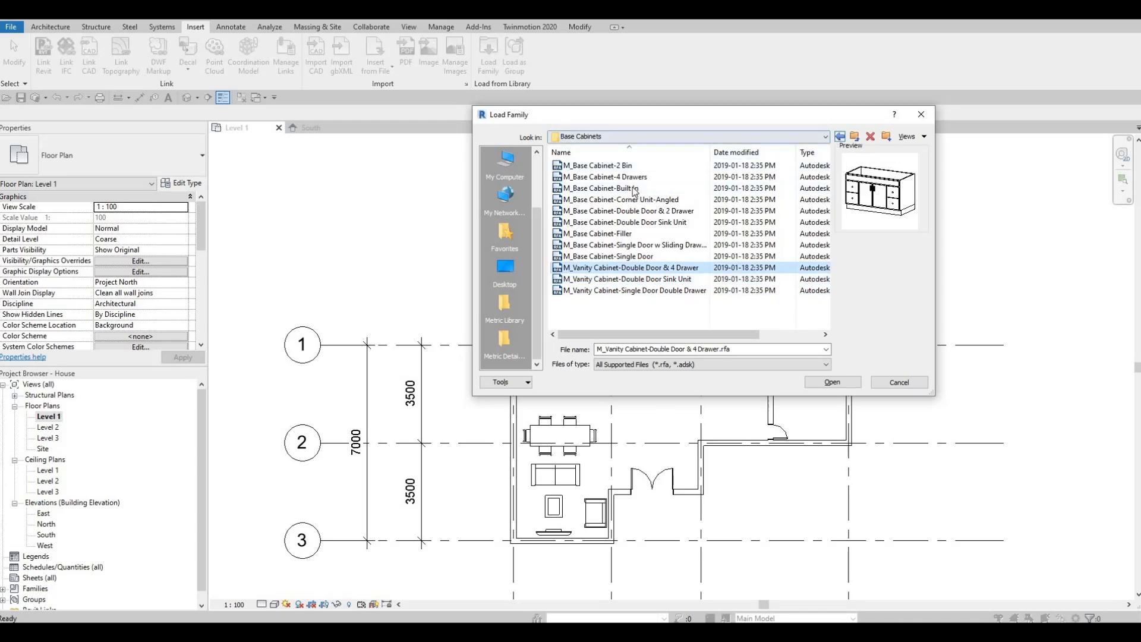
# Step: Preview the families in Casework's Counter Tops folder, including M_Counter Top w Sink Hole and M_Counter Top-L Shaped w Sink
pyautogui.doubleClick(605, 180)
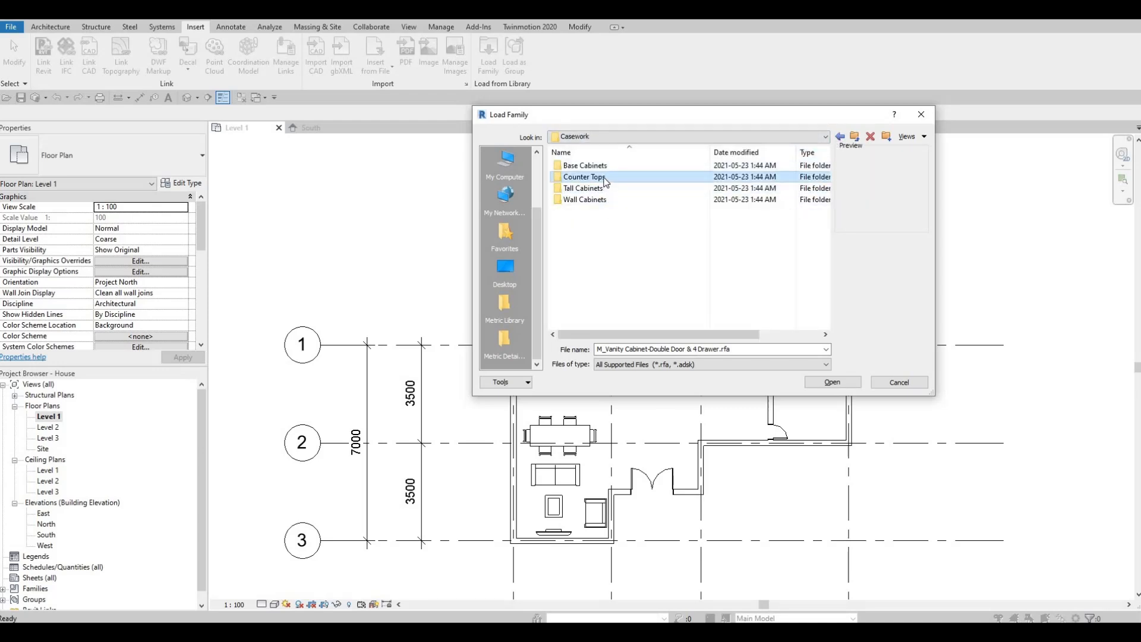
pyautogui.click(605, 167)
pyautogui.click(605, 199)
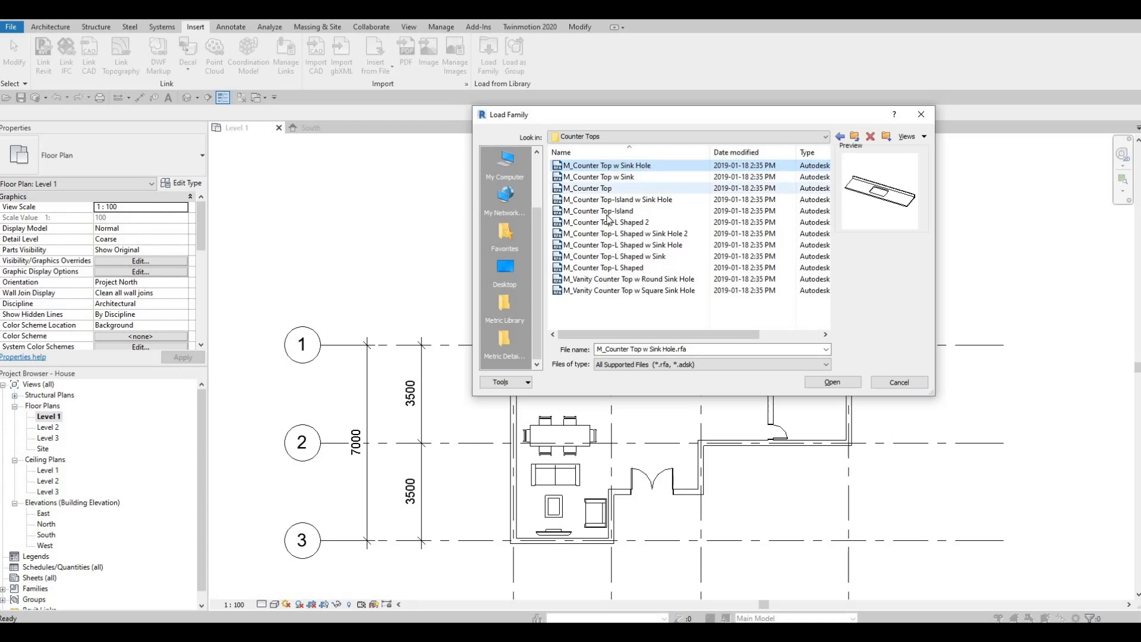
pyautogui.press('Down')
pyautogui.press('Down')
pyautogui.press('Down')
pyautogui.press('Down')
pyautogui.press('Down')
pyautogui.press('Down')
pyautogui.press('Down')
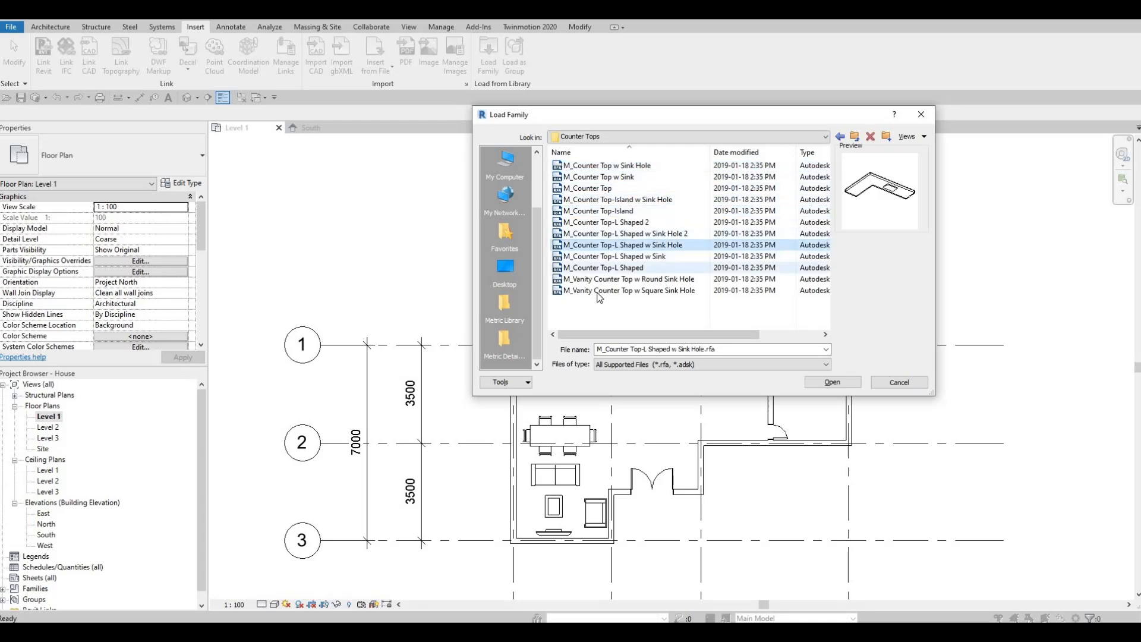
pyautogui.press('Down')
pyautogui.click(594, 256)
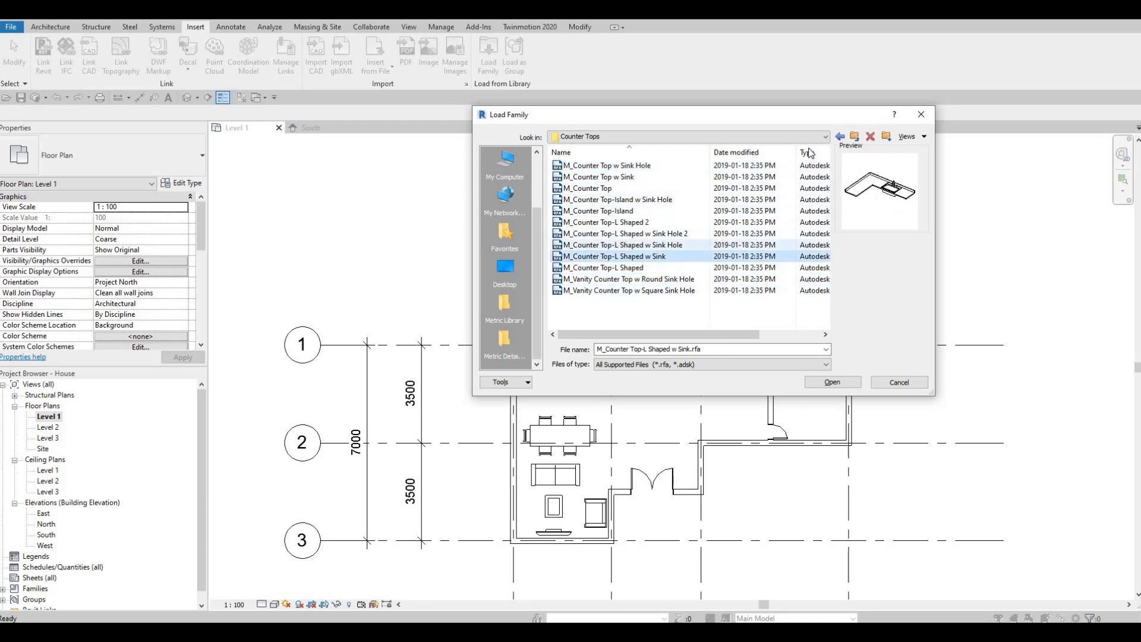
# Step: Return to the Base Cabinets folder and preview its families from M_Base Cabinet-2 Bin through M_Base Cabinet-Double Door & 2 Drawer
pyautogui.click(839, 138)
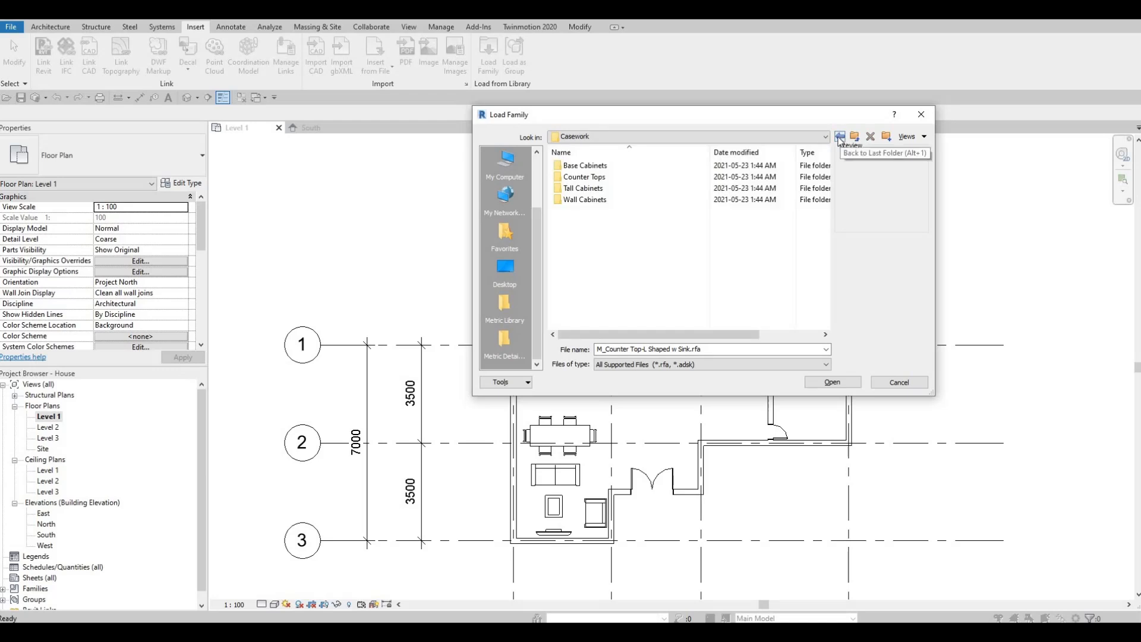
pyautogui.doubleClick(588, 166)
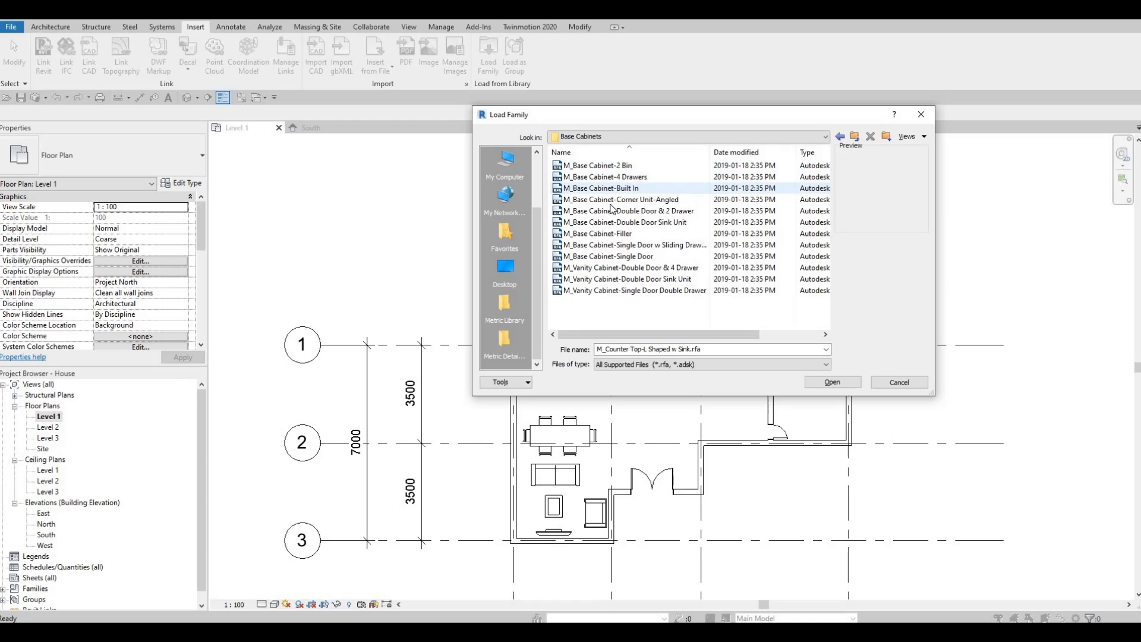
pyautogui.click(601, 167)
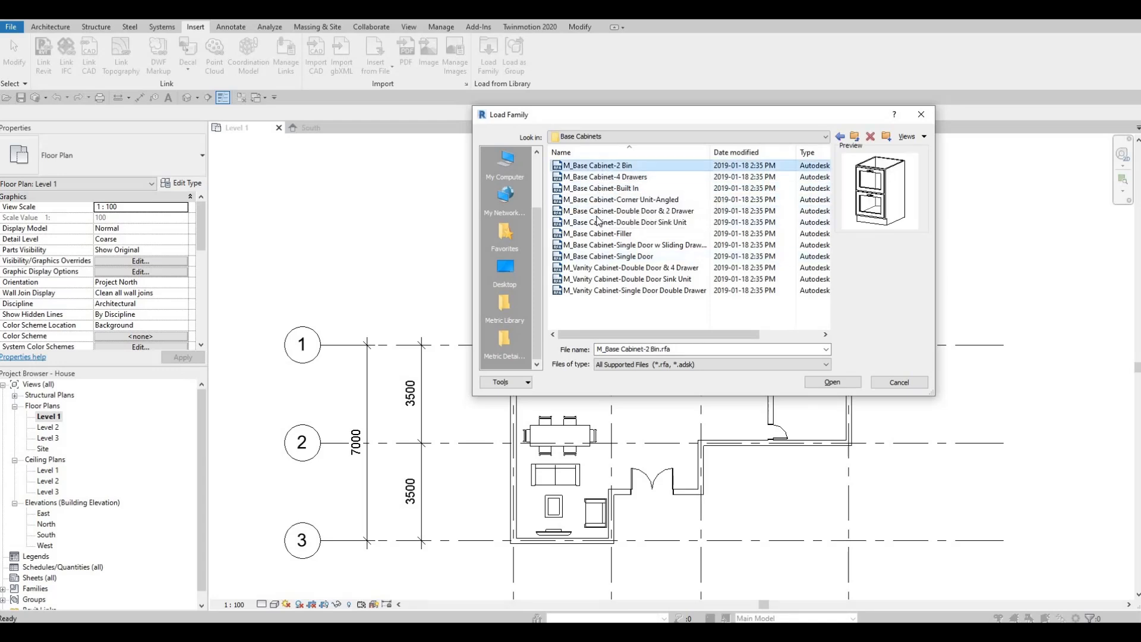
pyautogui.click(598, 178)
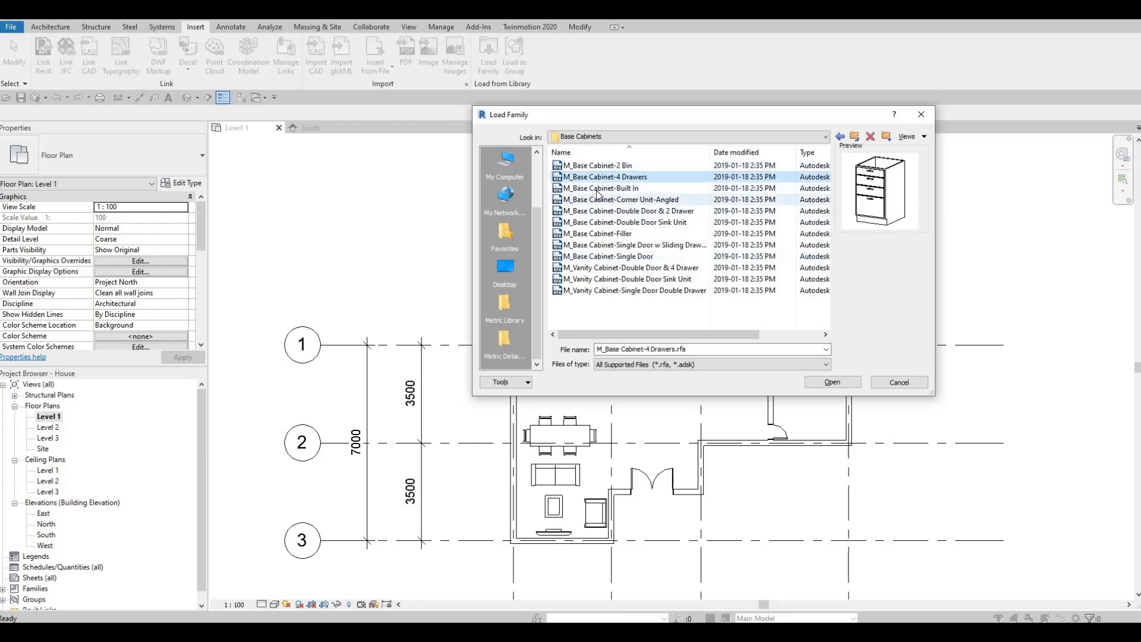
pyautogui.click(613, 187)
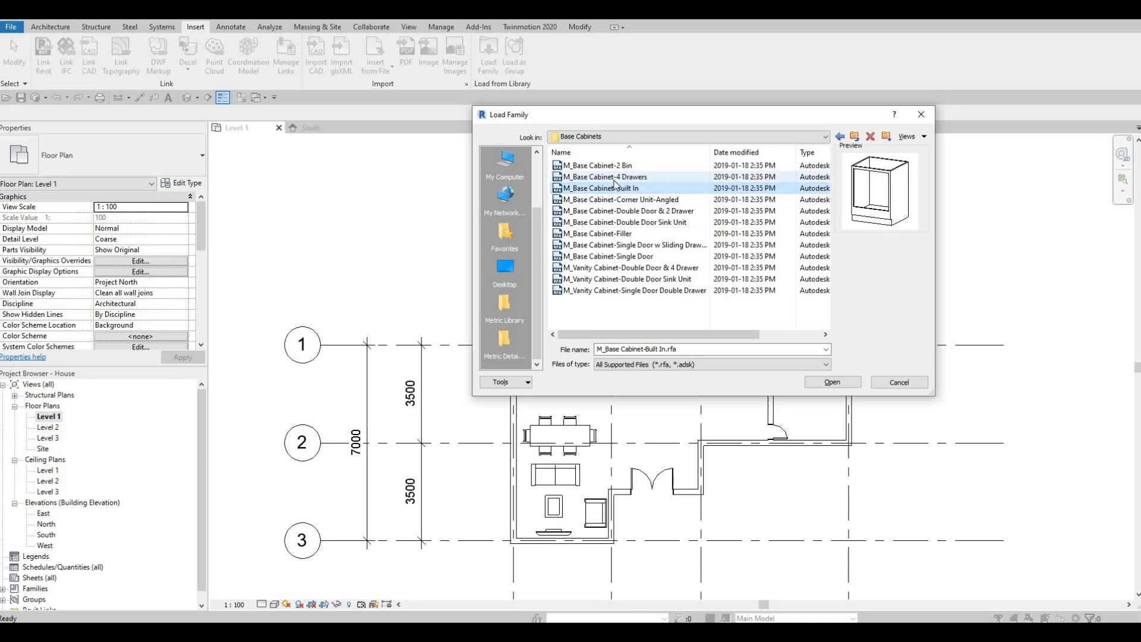
pyautogui.click(601, 201)
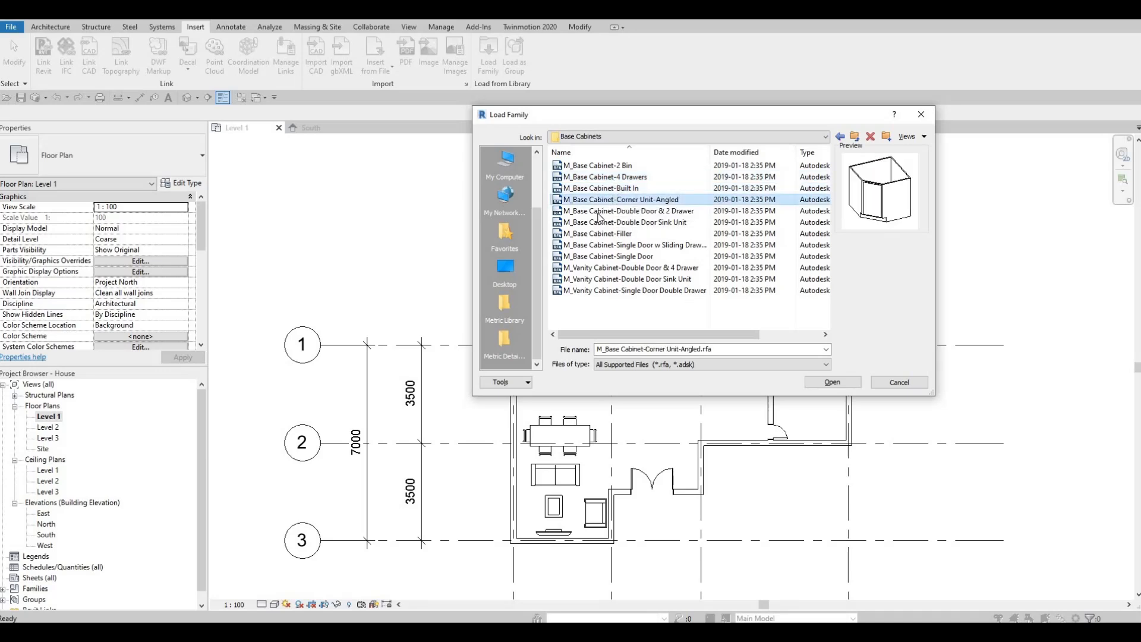
pyautogui.click(595, 212)
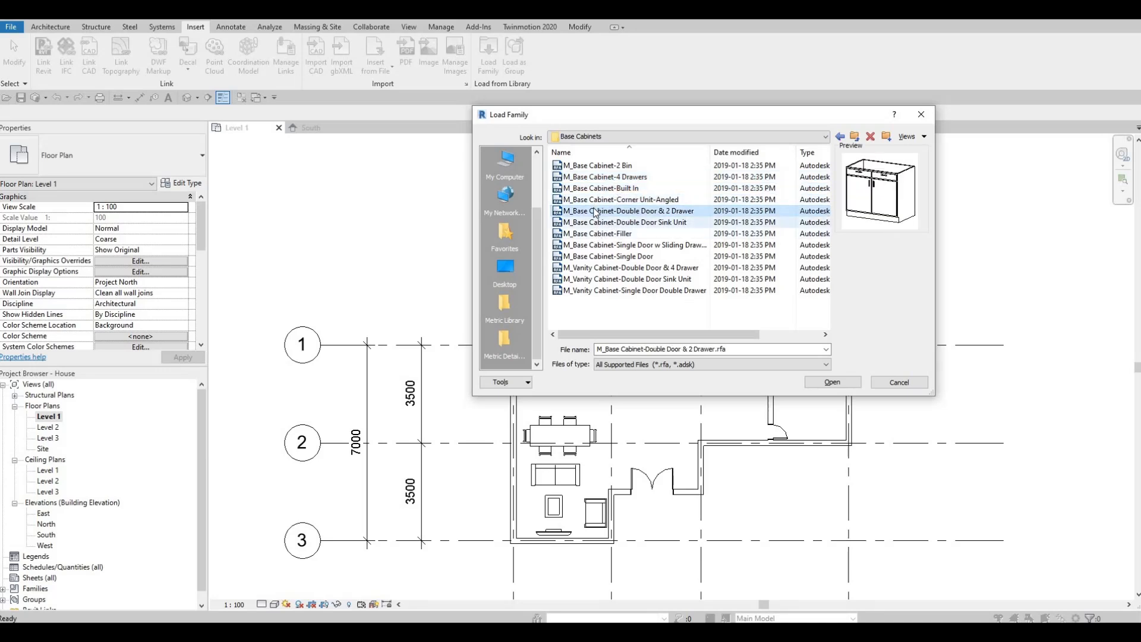
# Step: Preview the three vanity cabinets, then the filler, single door with sliding drawer, double door with 2 drawer and angled corner base cabinets
pyautogui.click(609, 287)
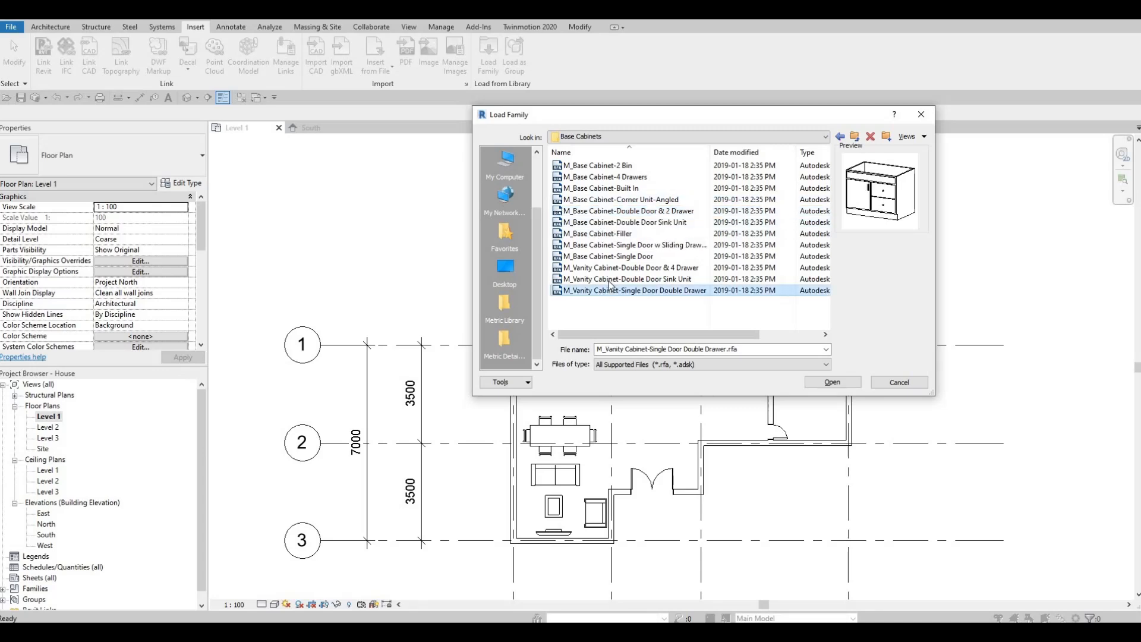
pyautogui.click(611, 280)
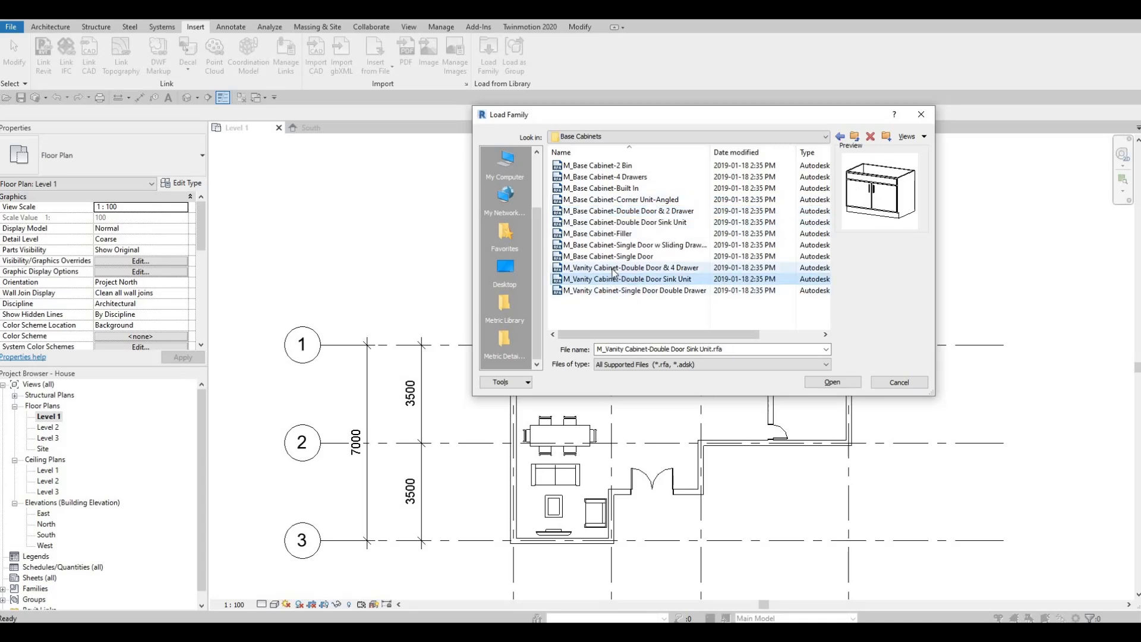
pyautogui.click(616, 268)
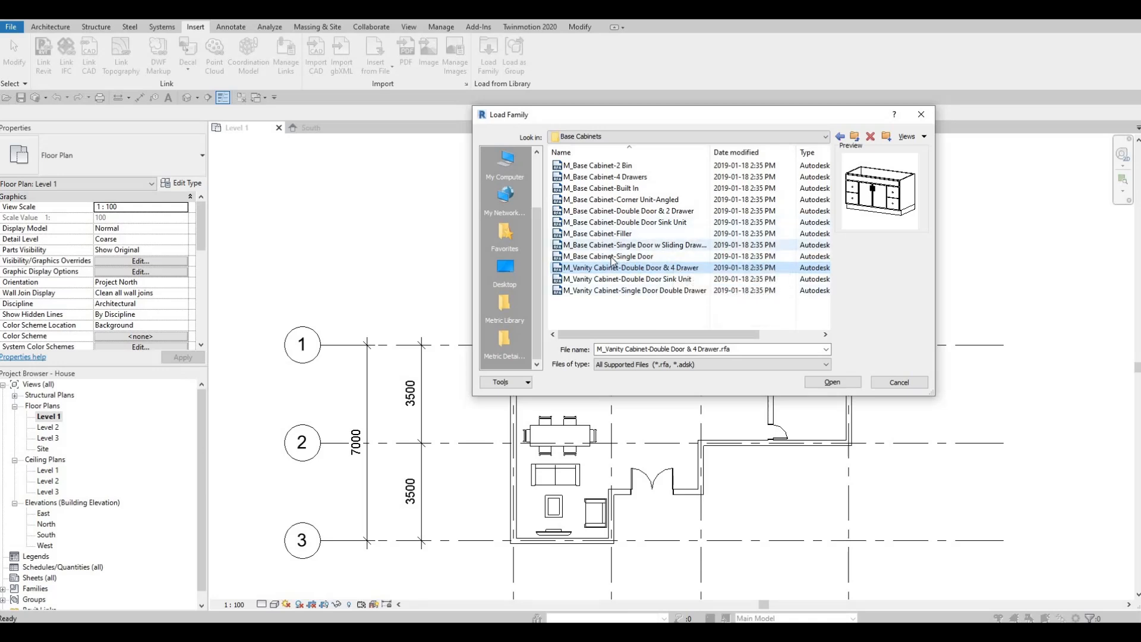
pyautogui.click(594, 233)
pyautogui.click(615, 245)
pyautogui.click(618, 234)
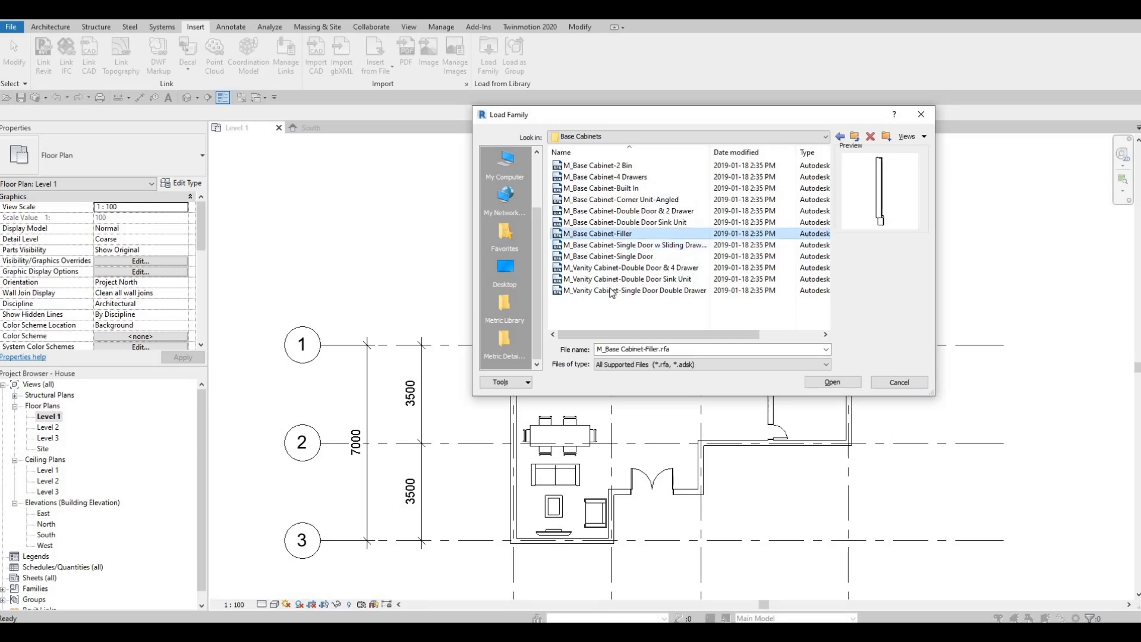
pyautogui.click(599, 209)
pyautogui.click(588, 200)
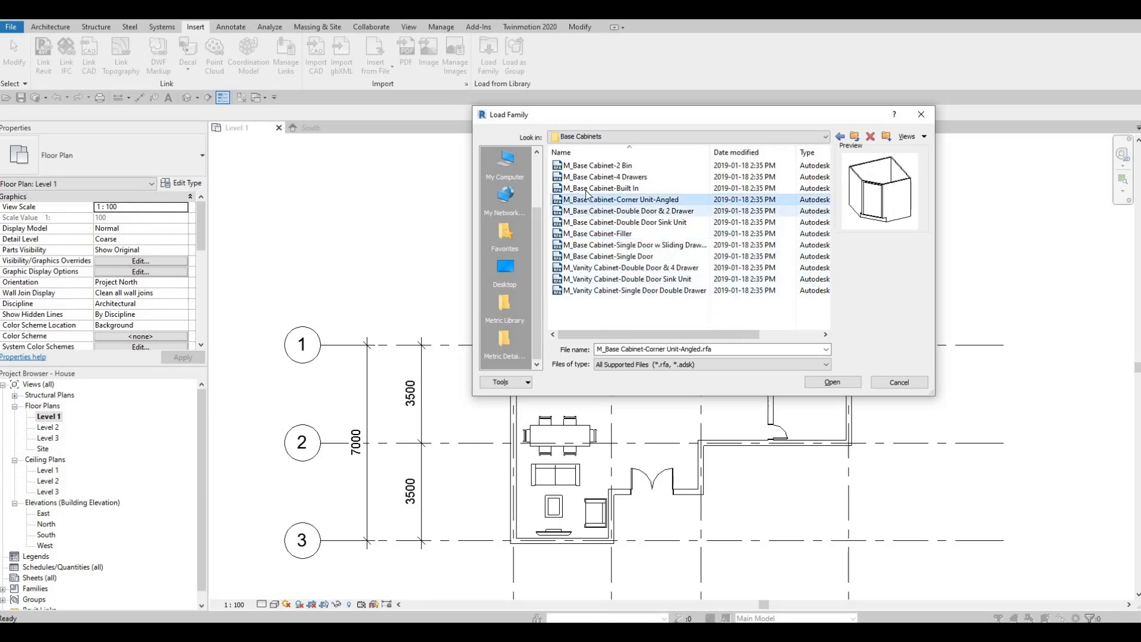
# Step: Compare the base cabinet previews again from M_Base Cabinet-2 Bin down to M_Base Cabinet-Filler
pyautogui.click(585, 166)
pyautogui.click(587, 177)
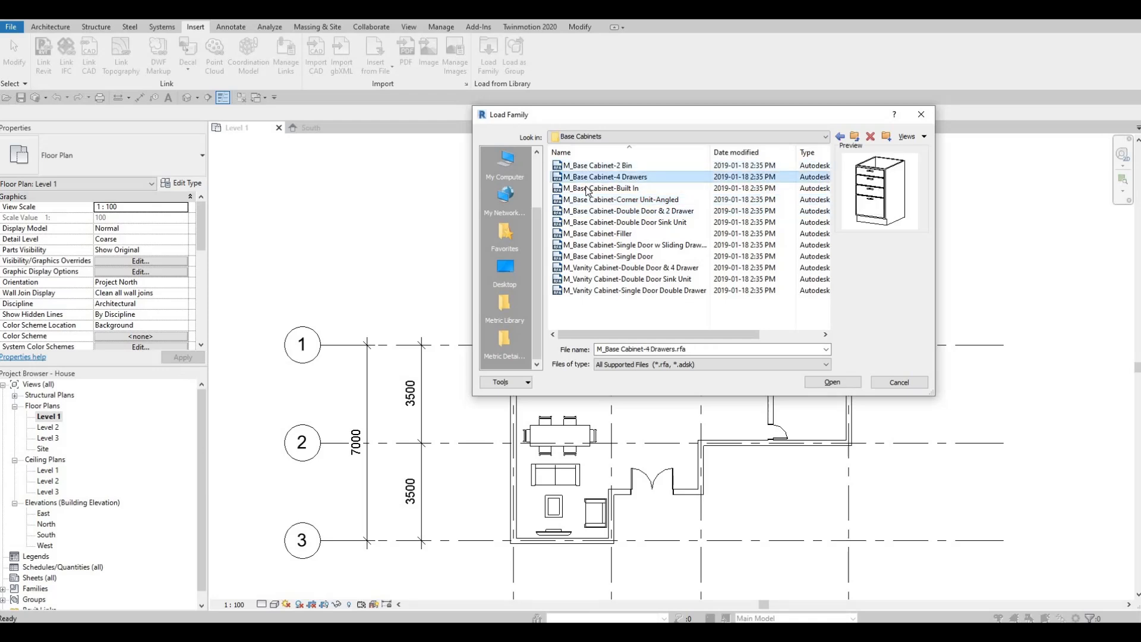
pyautogui.click(597, 166)
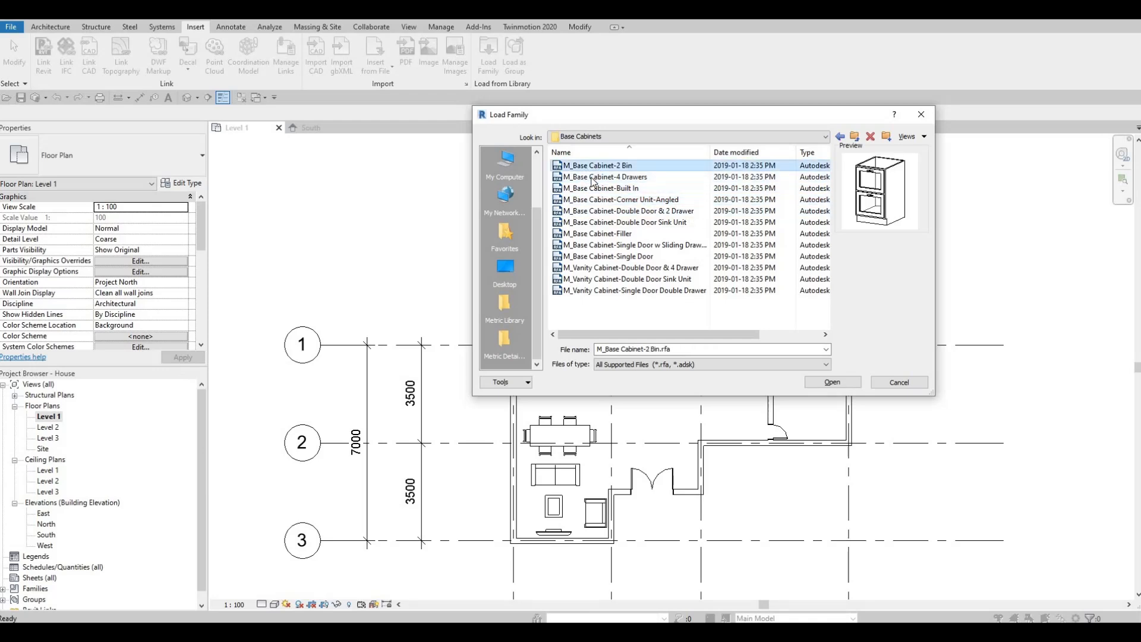
pyautogui.press('Down')
pyautogui.press('Down')
pyautogui.press('Down')
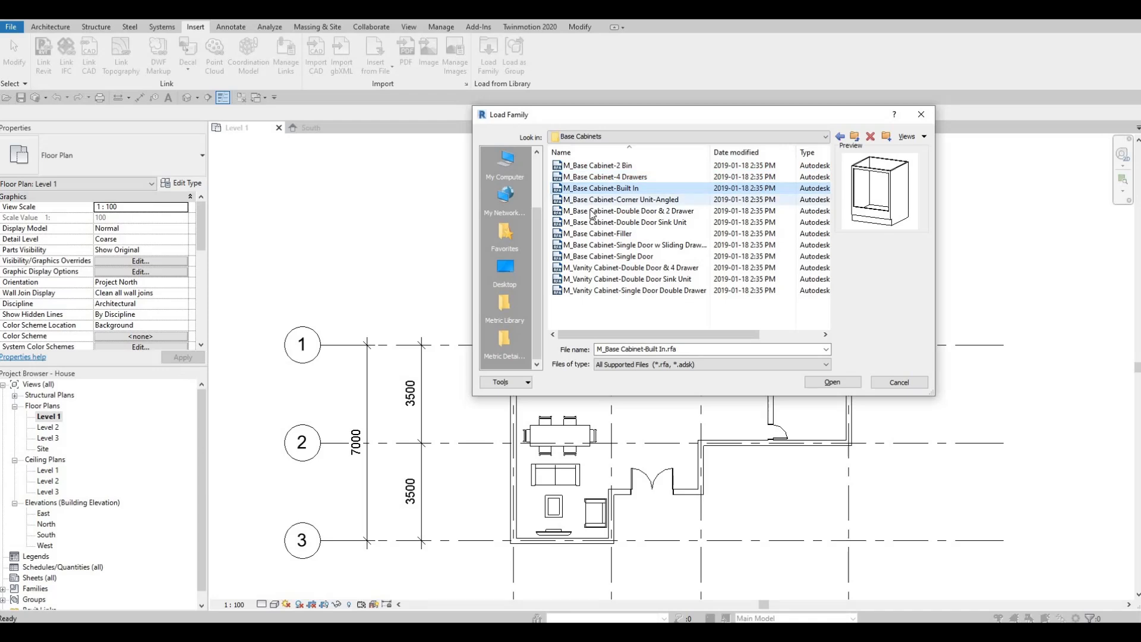
pyautogui.press('Down')
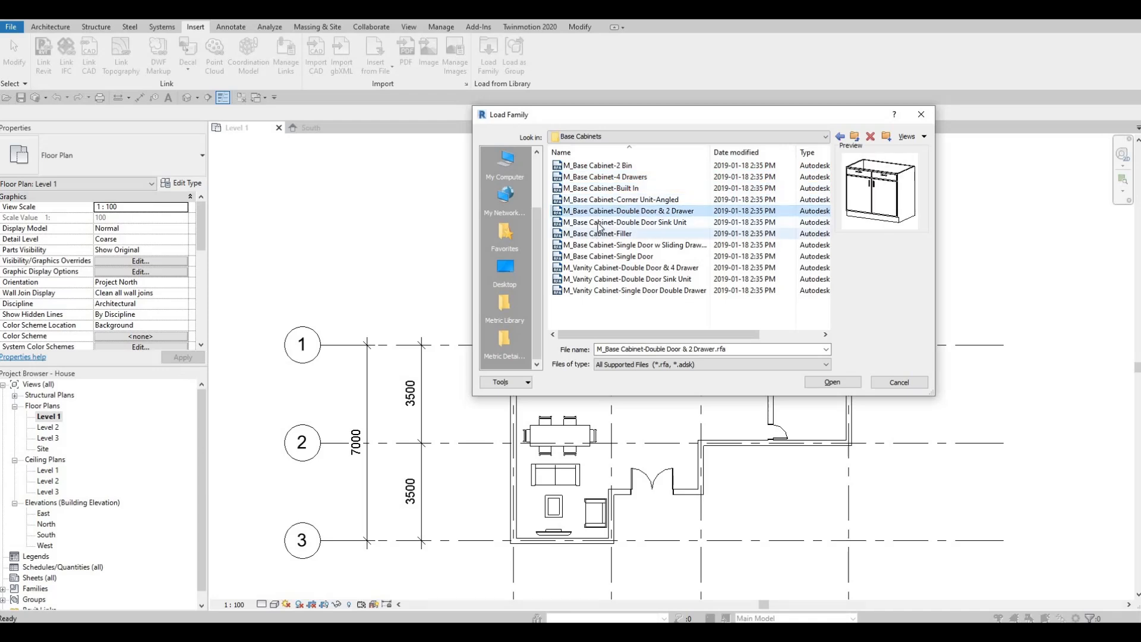
pyautogui.press('Down')
pyautogui.press('Up')
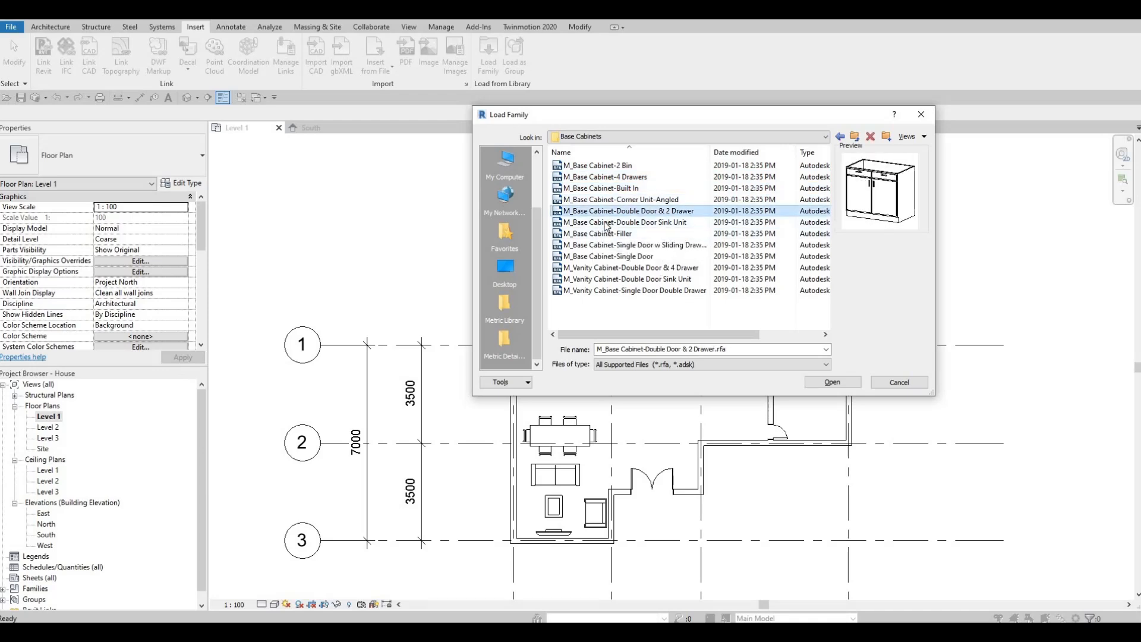
pyautogui.press('Down')
pyautogui.press('Down')
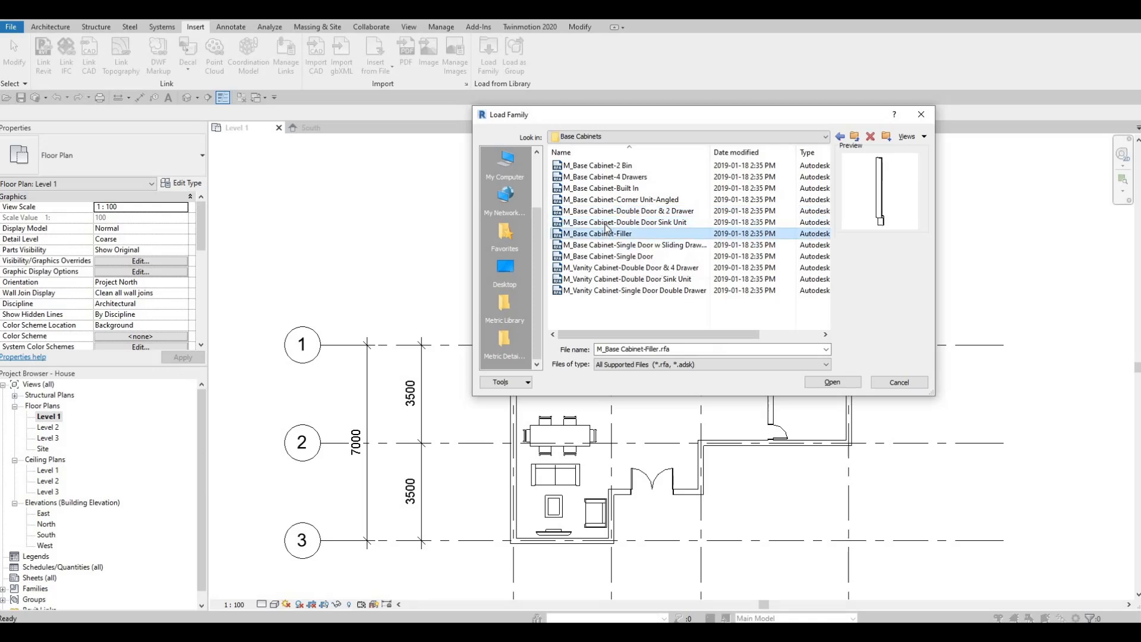
# Step: Load the M_Base Cabinet families 4 Drawers, Double Door & 2 Drawer and Double Door Sink Unit together into the project
pyautogui.press('Up')
pyautogui.press('Up')
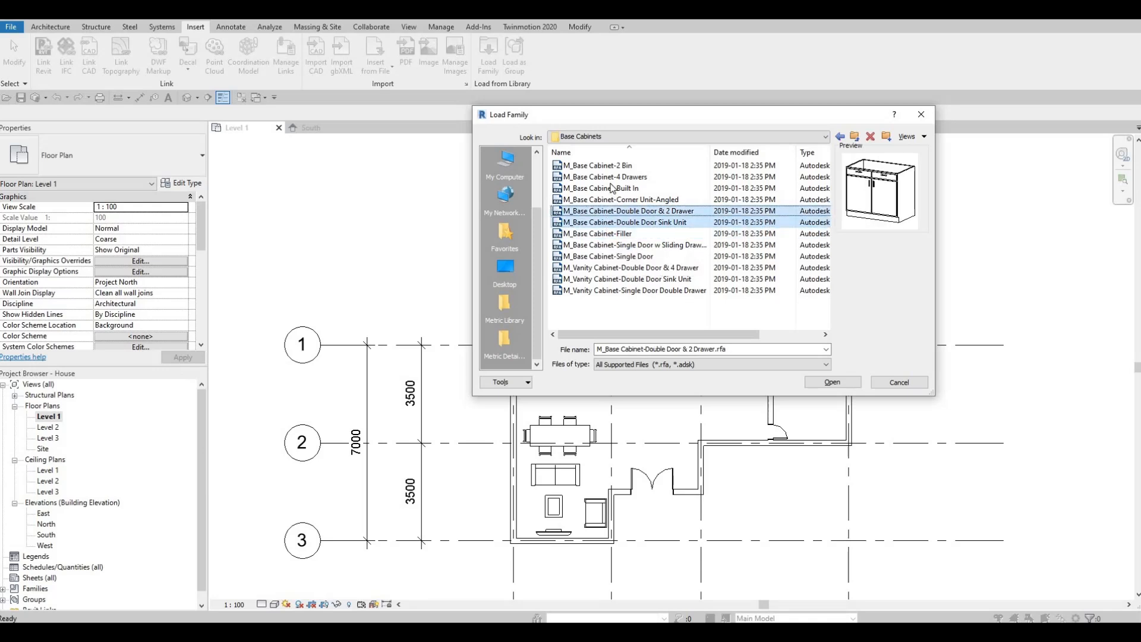
pyautogui.keyDown('ctrl'); pyautogui.click(606, 178); pyautogui.keyUp('ctrl')
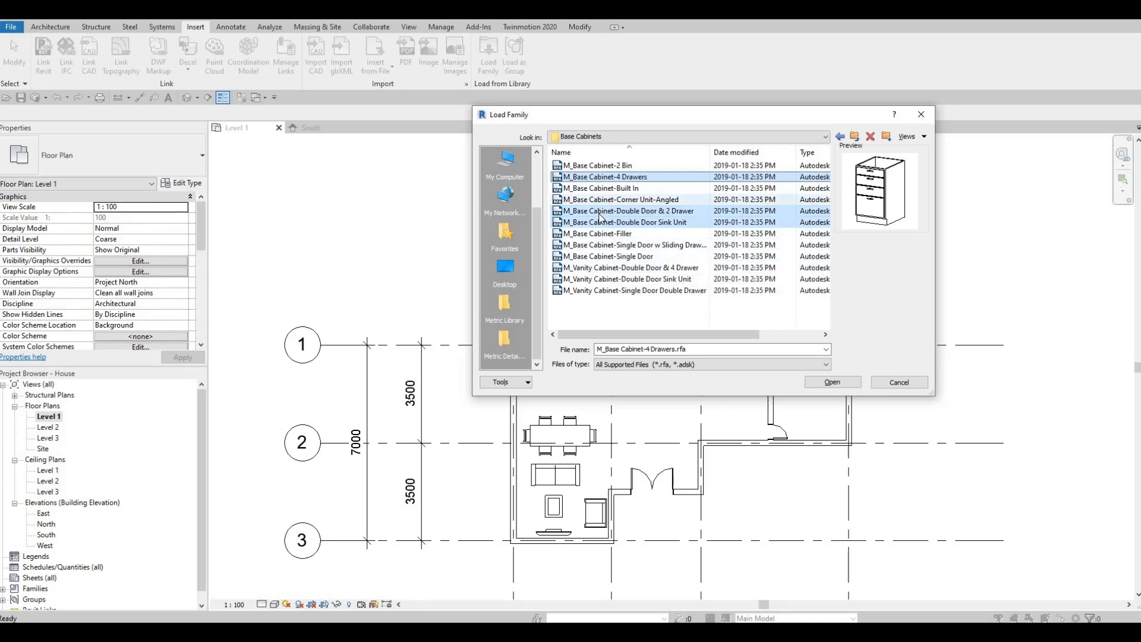
pyautogui.click(821, 386)
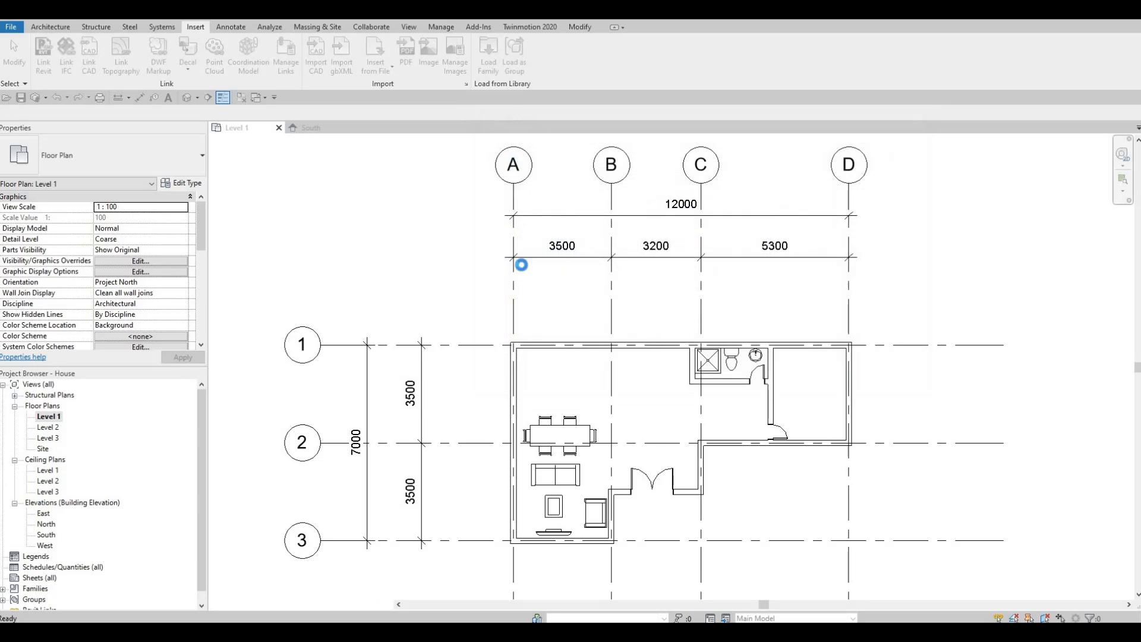
# Step: Place an M_Base Cabinet-4 Drawers component of type 500mm against the walls in the interior corner at grids A and 1
pyautogui.click(51, 27)
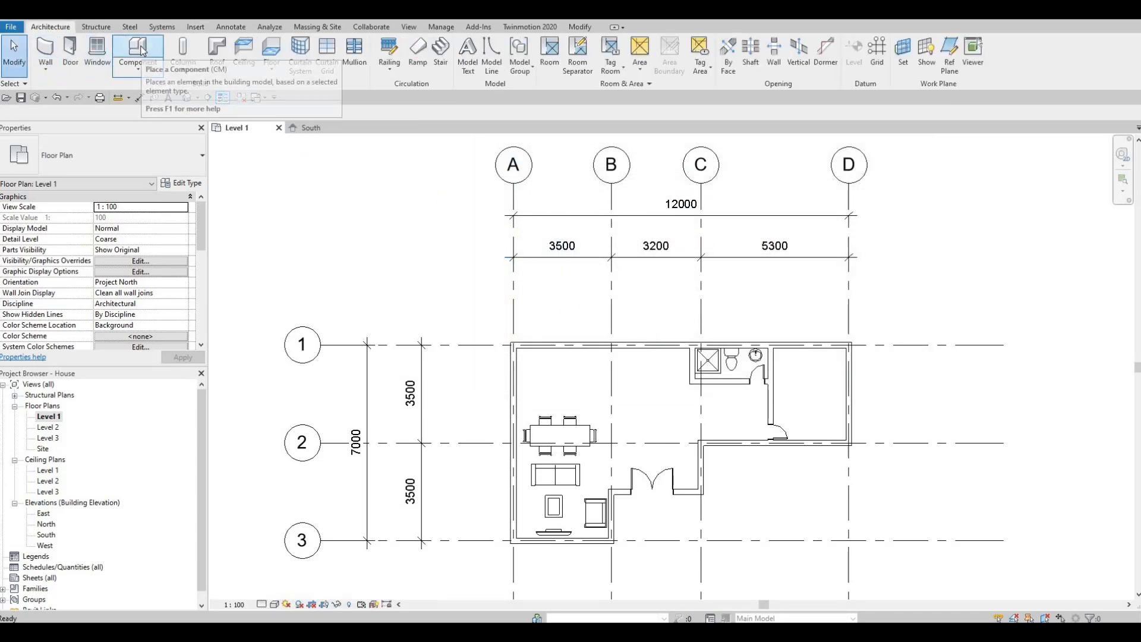
pyautogui.click(142, 50)
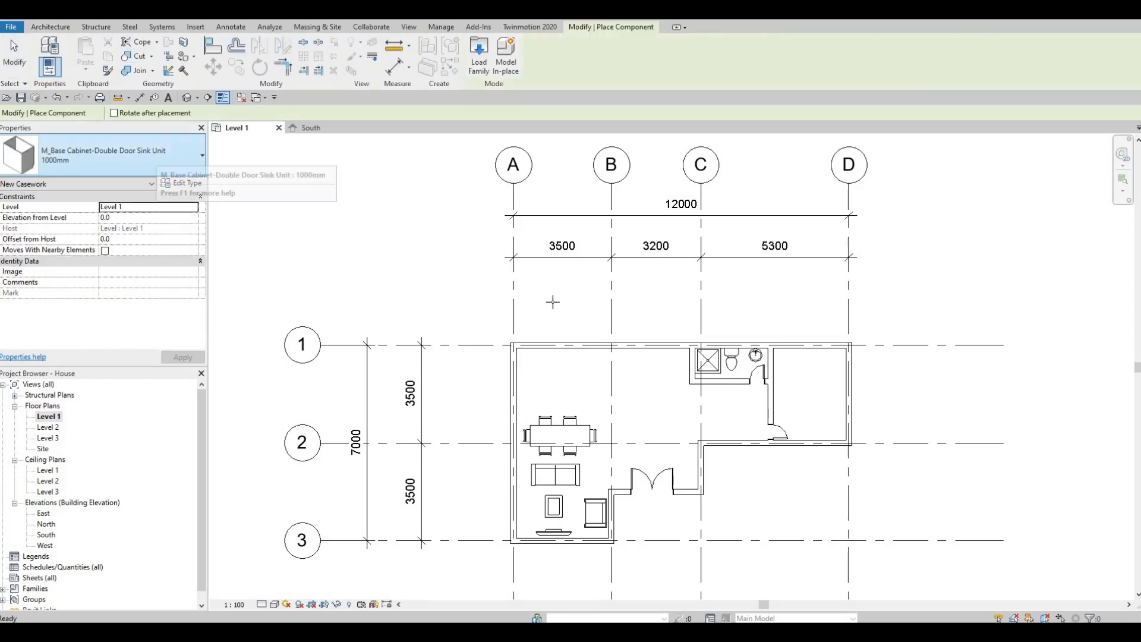
pyautogui.scroll(3, 528, 342)
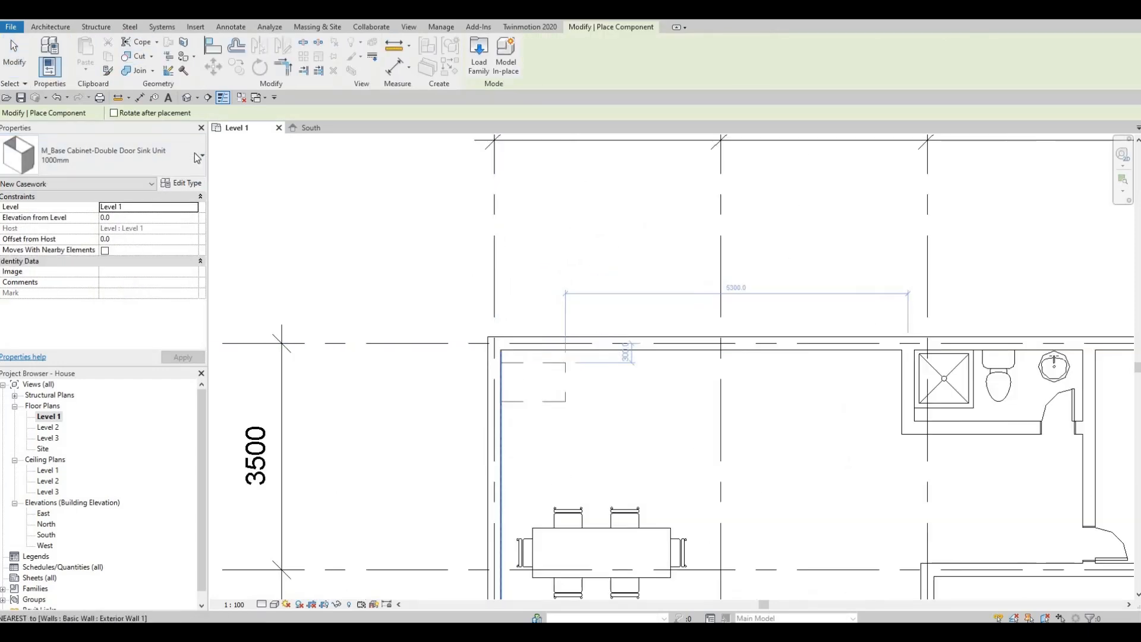
pyautogui.click(148, 158)
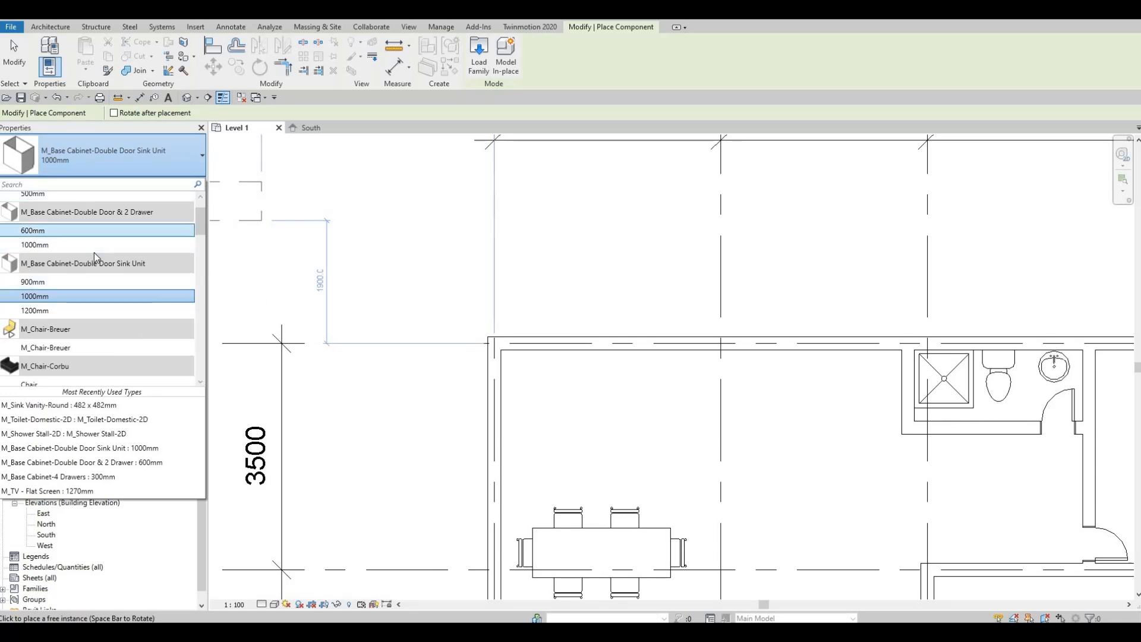
pyautogui.scroll(1, 94, 252)
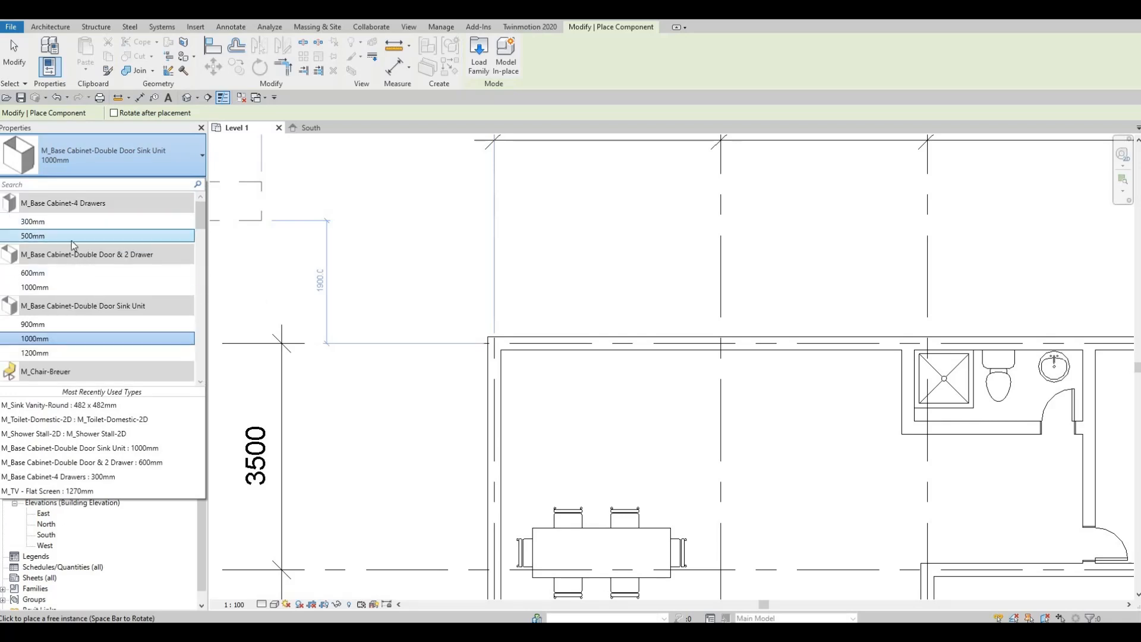
pyautogui.moveTo(59, 223)
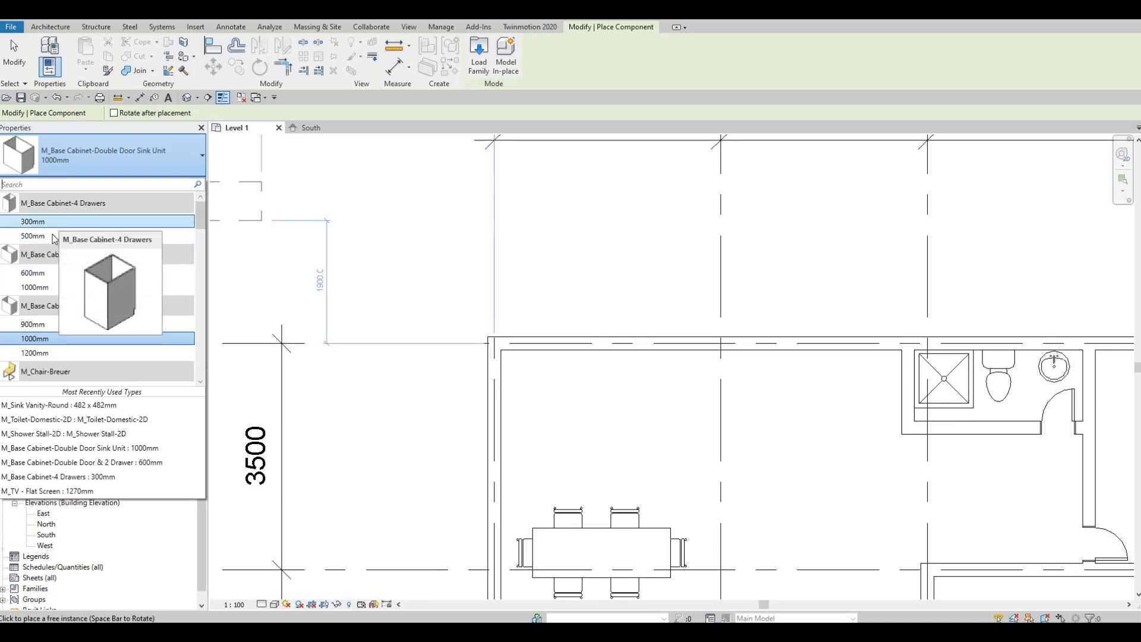
pyautogui.click(55, 222)
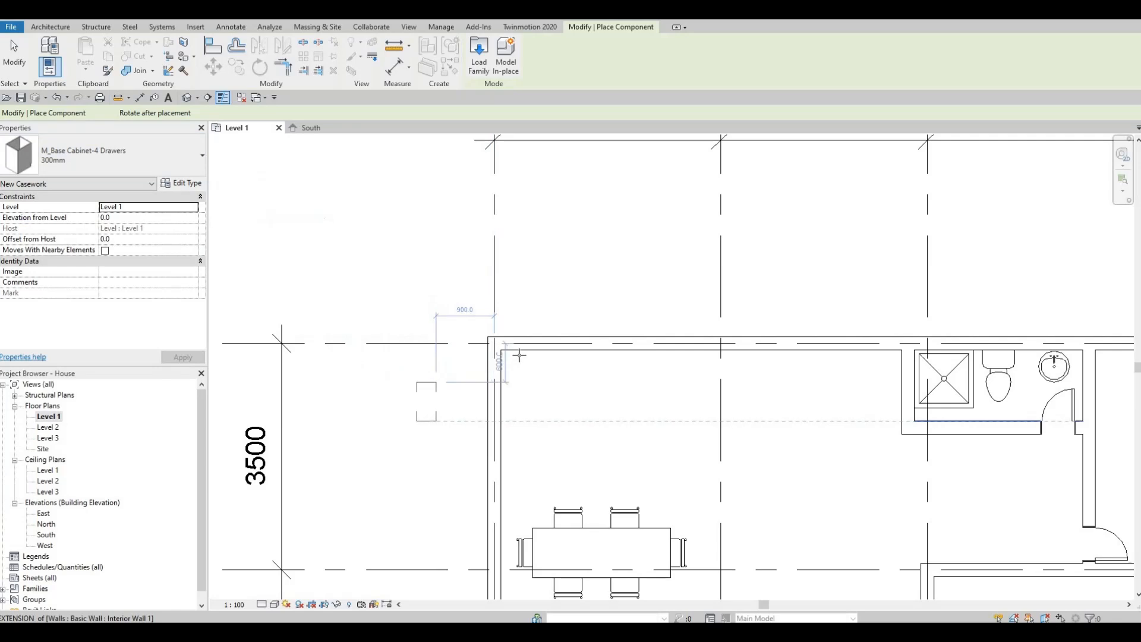
pyautogui.scroll(3, 511, 363)
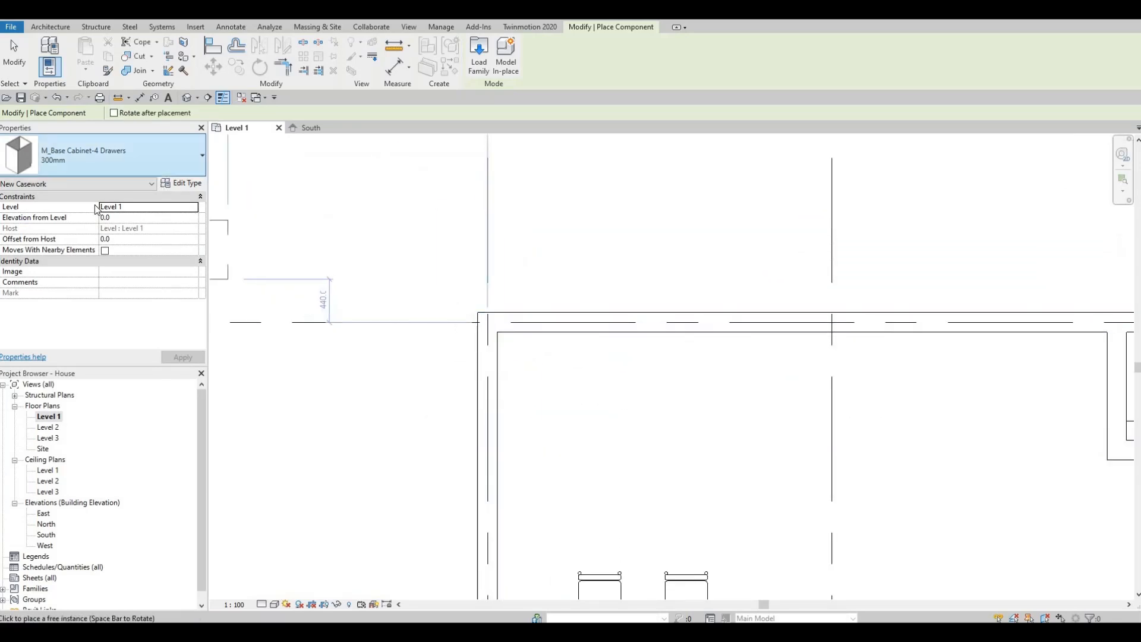
pyautogui.click(97, 159)
pyautogui.click(79, 236)
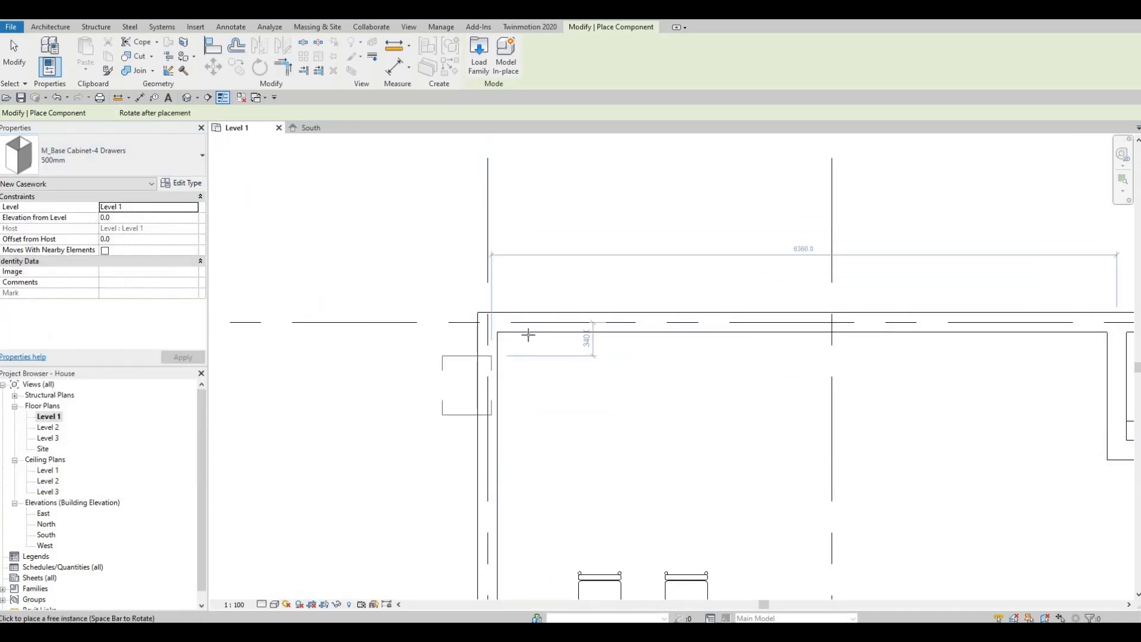
pyautogui.scroll(2, 523, 332)
pyautogui.click(552, 344)
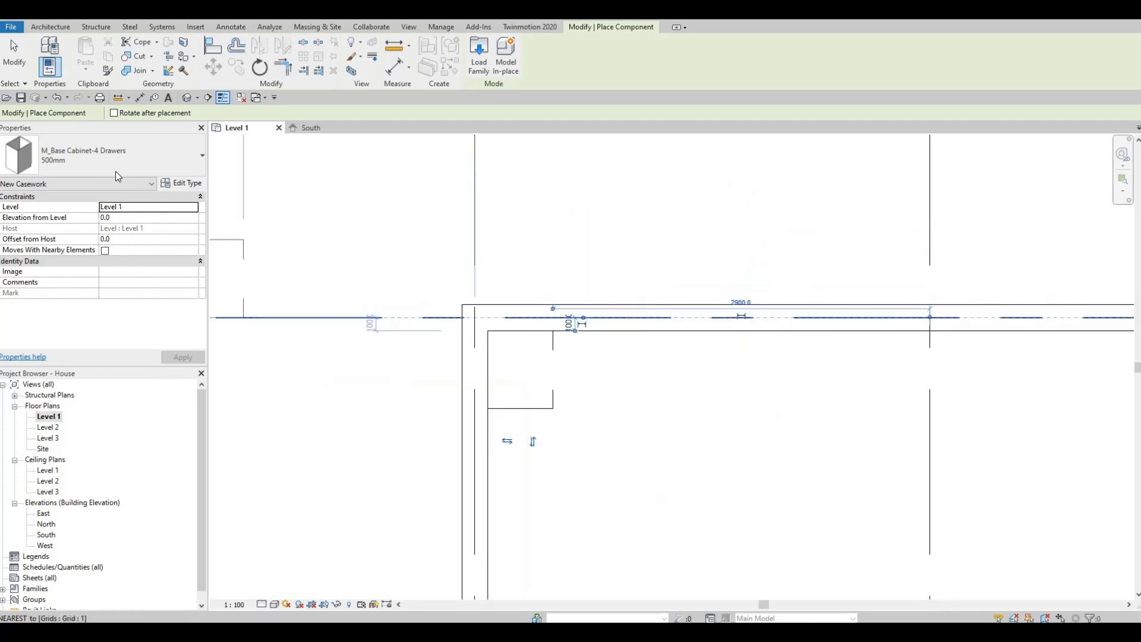
# Step: Raise the detail level of the Level 1 floor plan view above Coarse
pyautogui.click(137, 168)
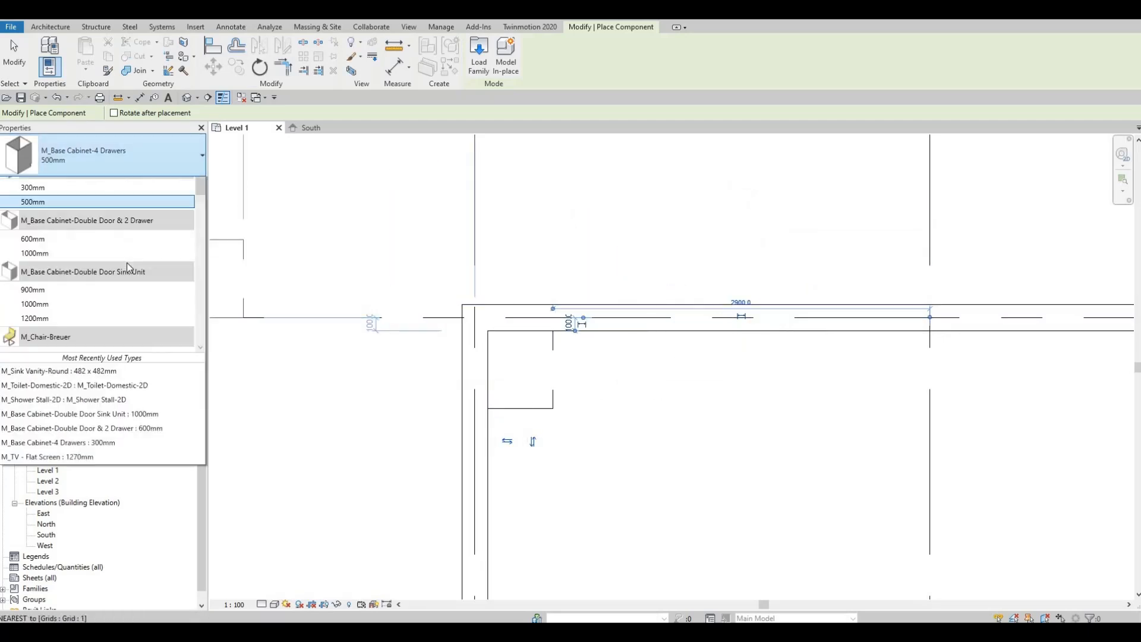
pyautogui.scroll(1, 127, 263)
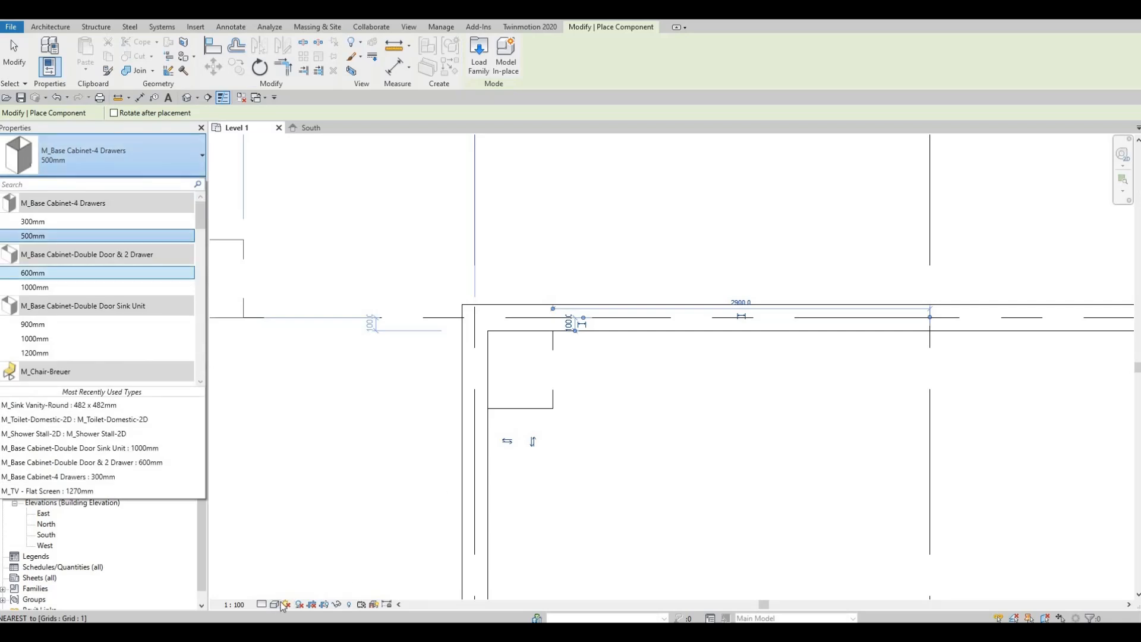
pyautogui.click(261, 604)
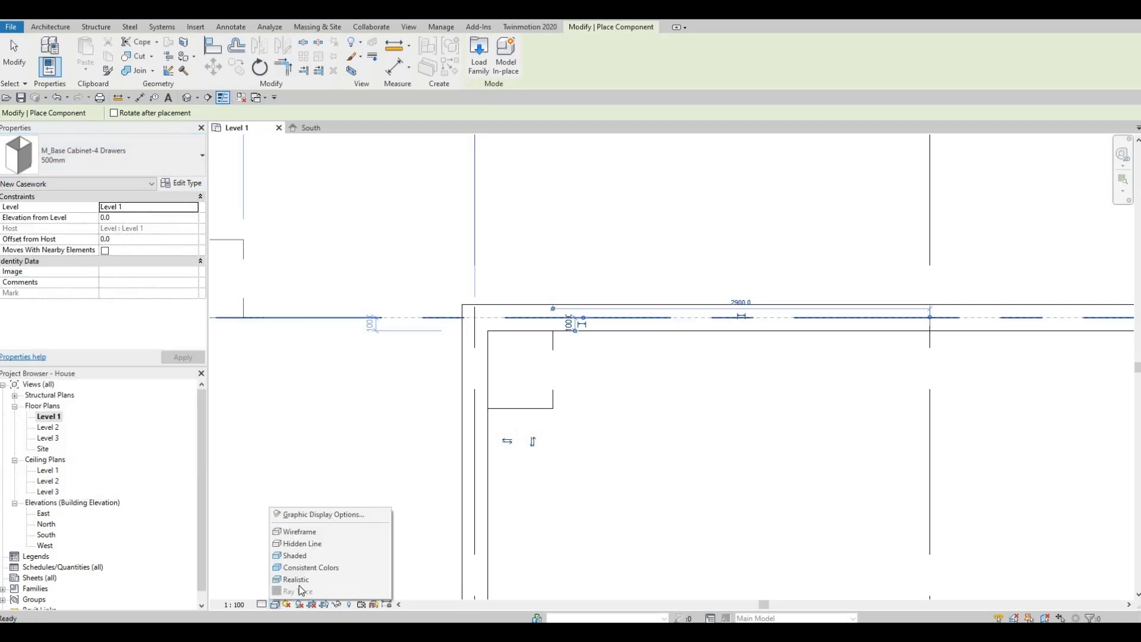
pyautogui.click(261, 605)
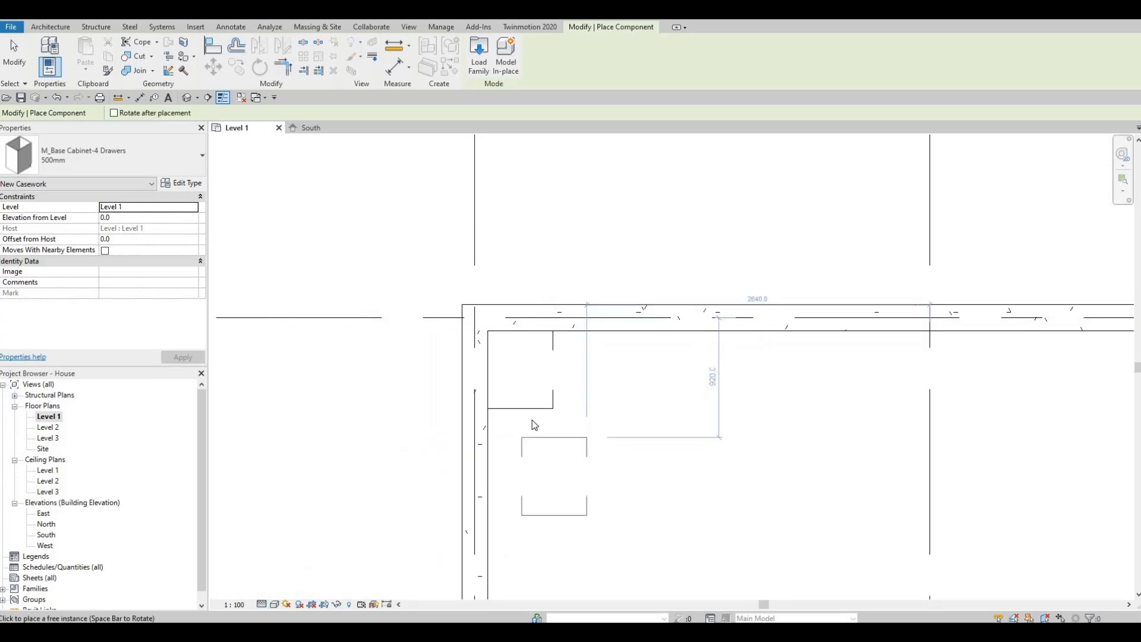
# Step: Finish placing components and set the Level 1 floor plan's detail level to Fine
pyautogui.press('Escape')
pyautogui.press('Escape')
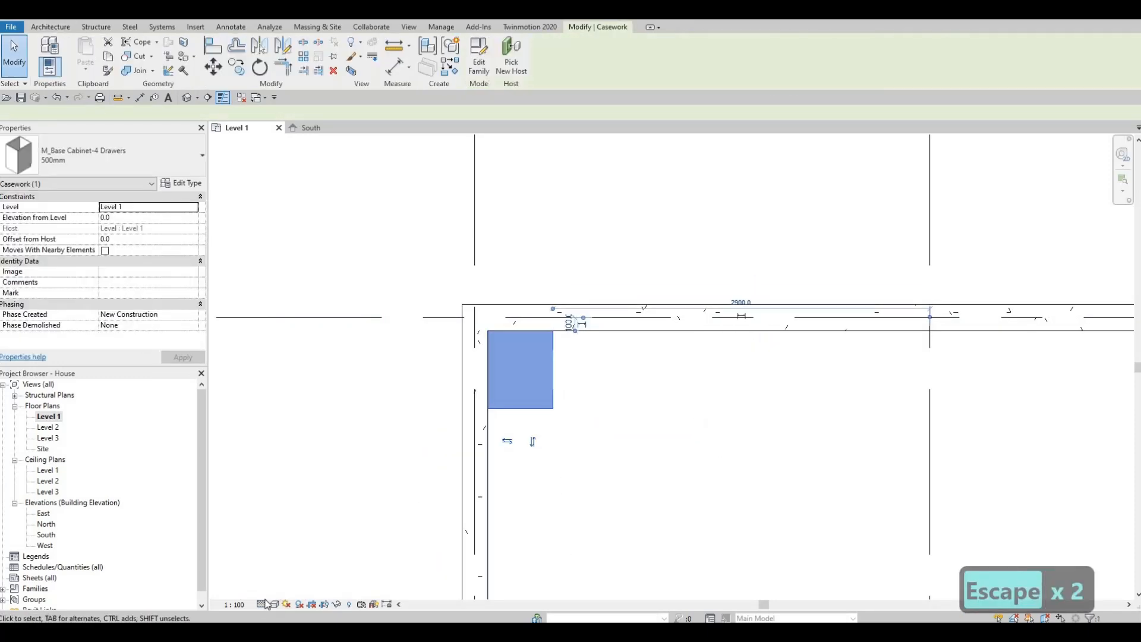
pyautogui.click(263, 604)
pyautogui.click(274, 595)
pyautogui.click(508, 496)
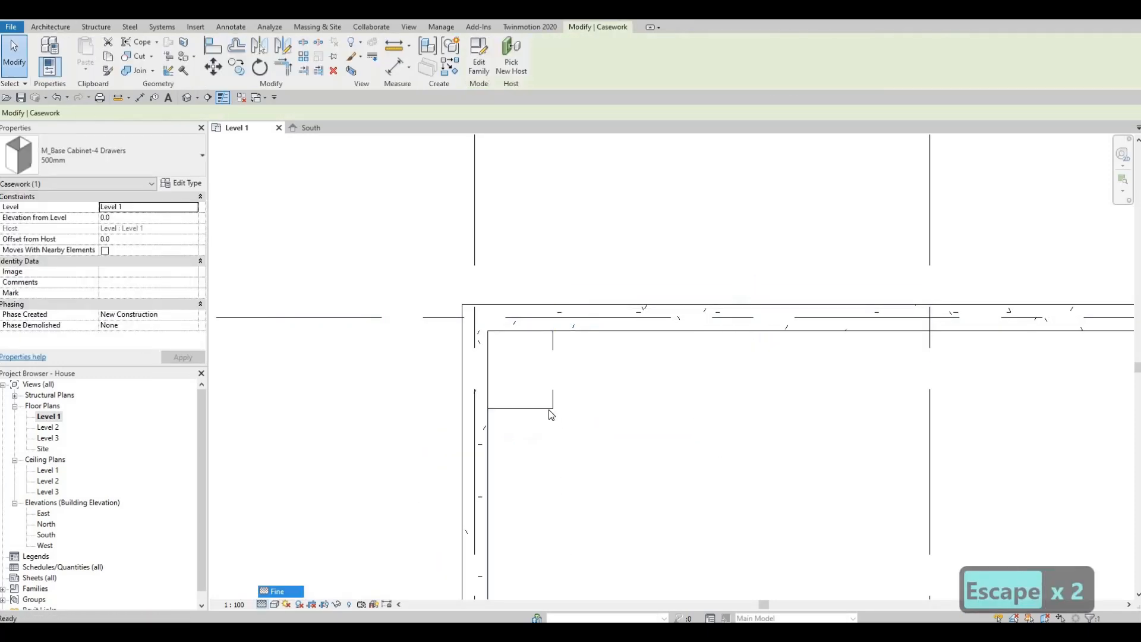
# Step: Try changing the corner drawer cabinet's type to M_Base Cabinet-Double Door Sink Unit 1200mm, and undo the change
pyautogui.click(524, 403)
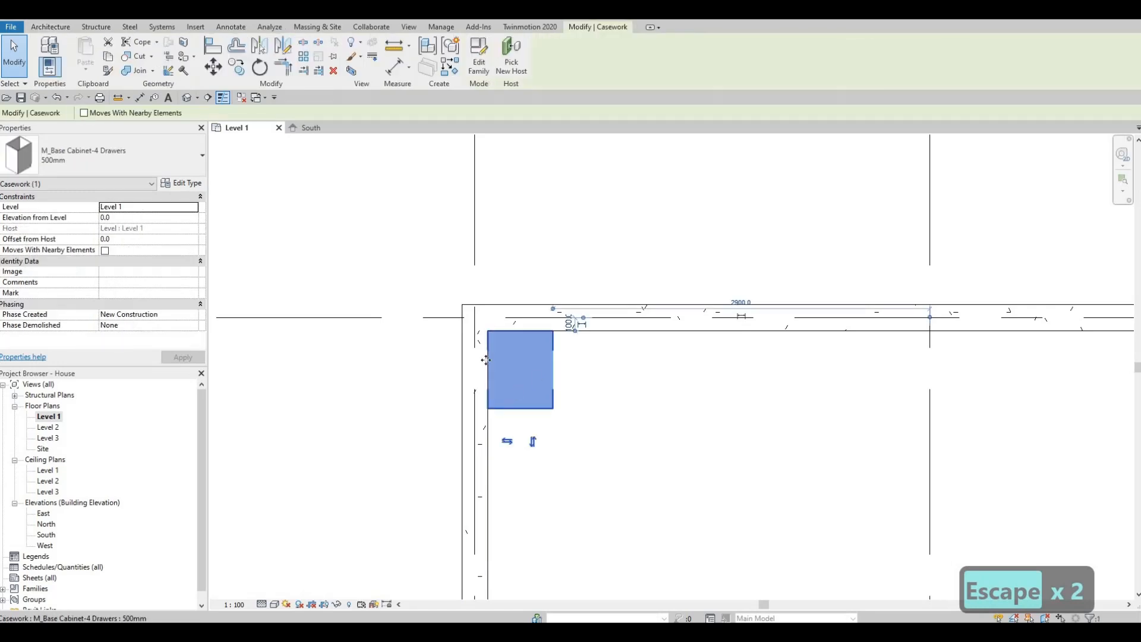
pyautogui.click(147, 171)
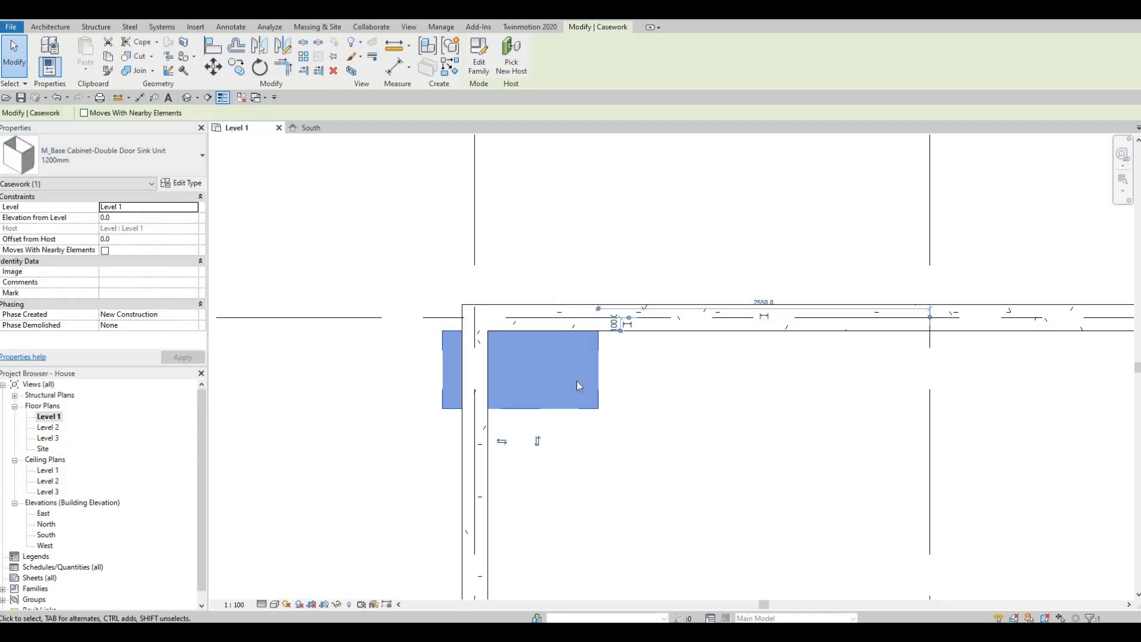
pyautogui.hotkey('ctrl', 'z')
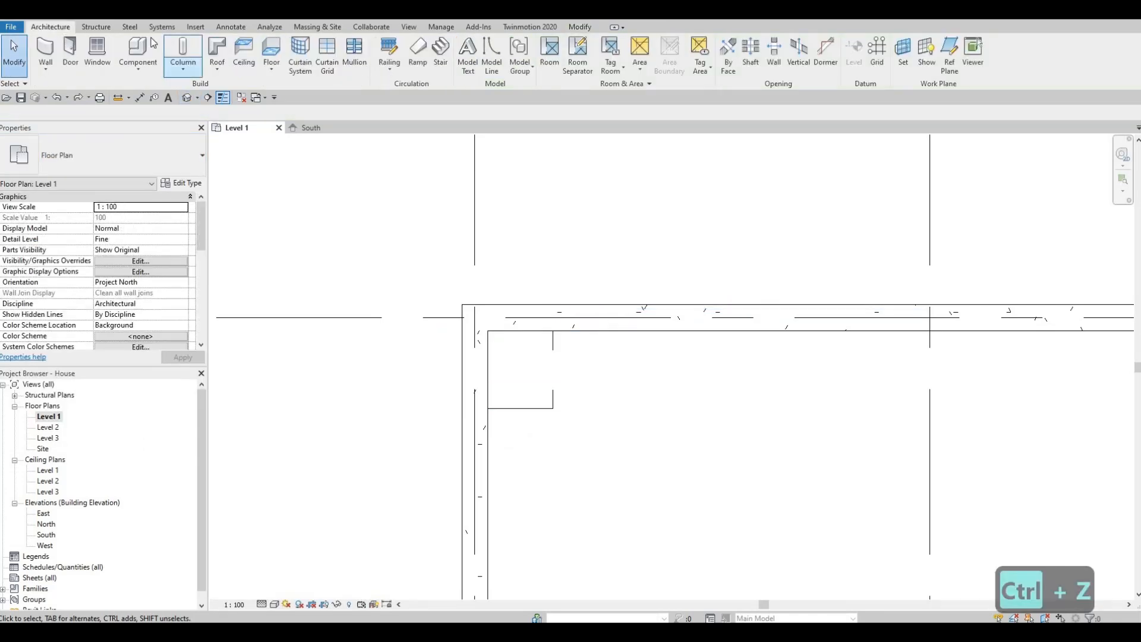
# Step: Place an M_Base Cabinet-Double Door Sink Unit of type 1200mm against the wall, directly beside the corner drawer cabinet
pyautogui.click(152, 45)
pyautogui.click(104, 156)
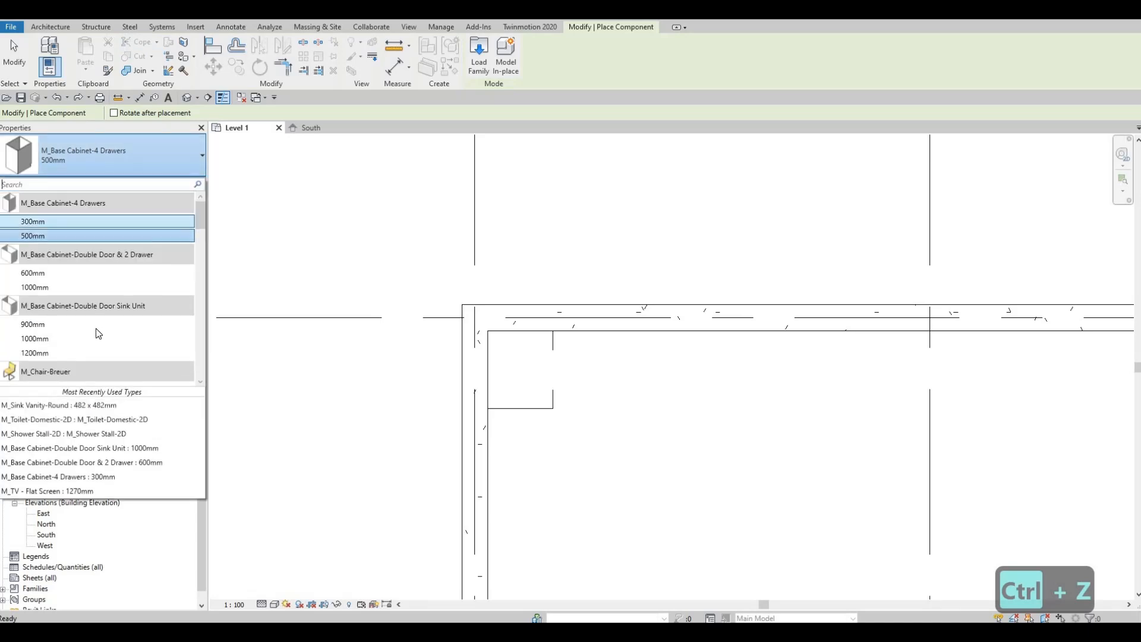
pyautogui.click(82, 352)
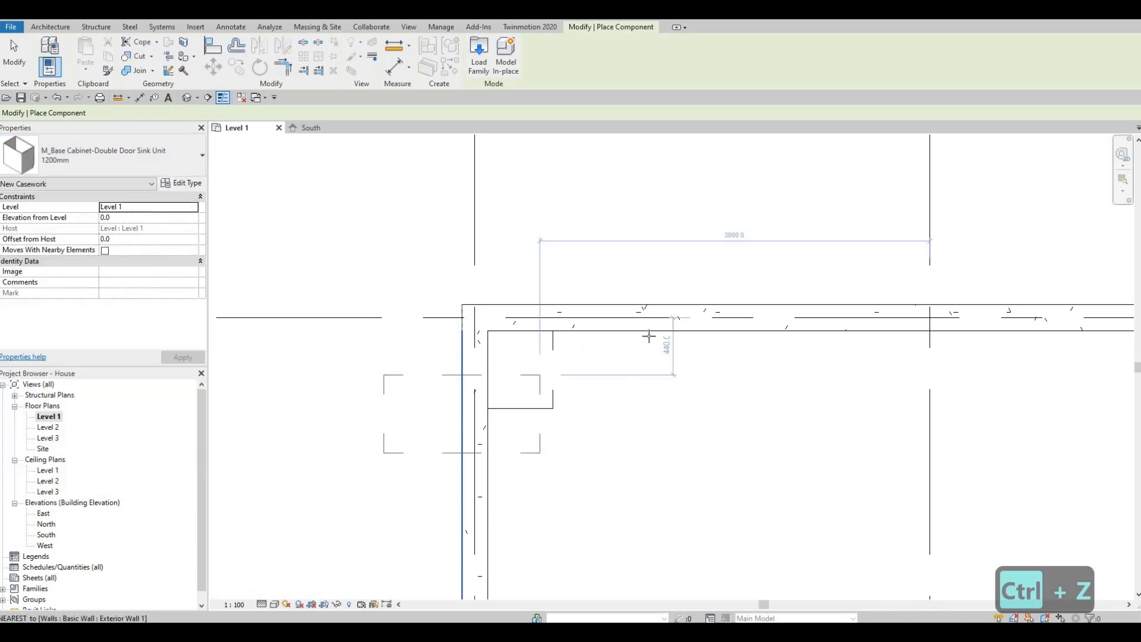
pyautogui.click(704, 331)
pyautogui.scroll(-3, 640, 232)
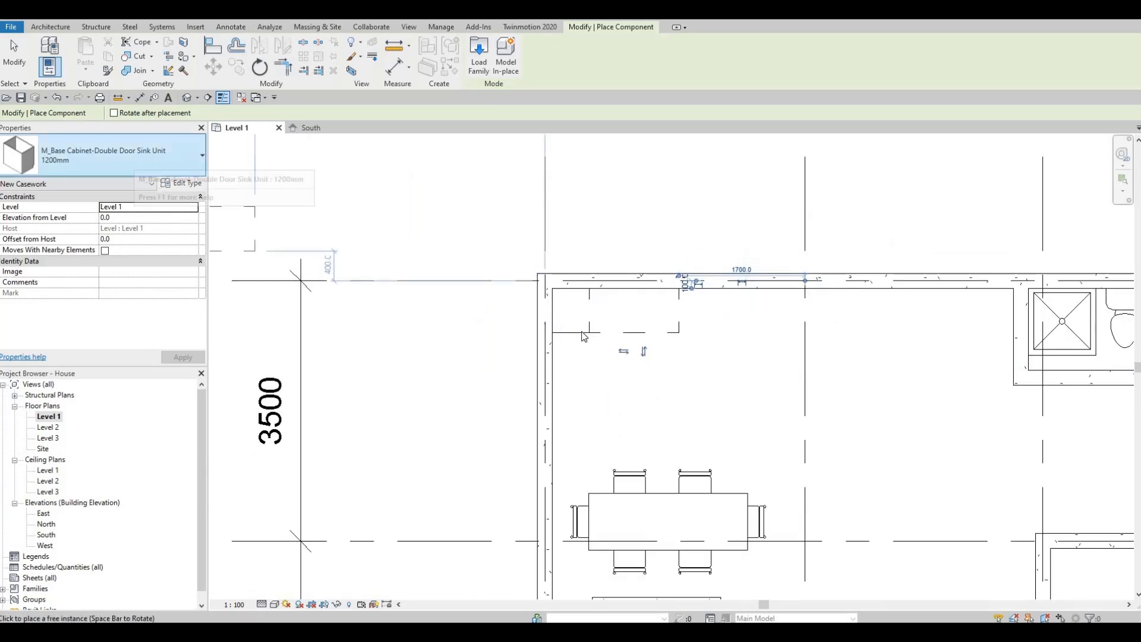
pyautogui.press('Escape')
pyautogui.press('Escape')
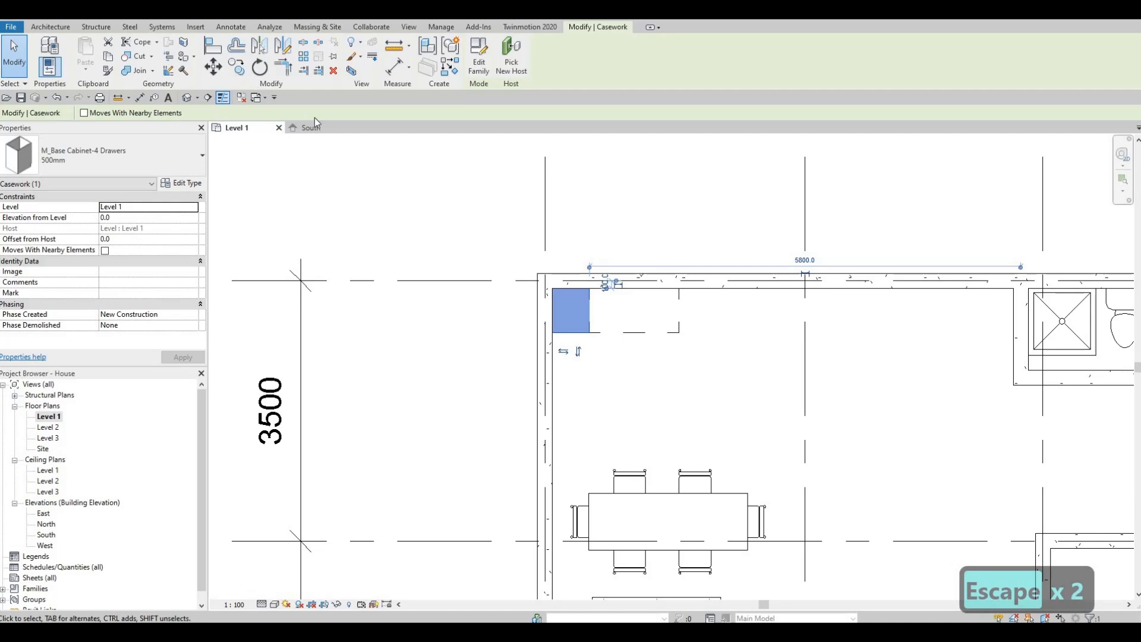
# Step: Copy the 500mm corner drawer cabinet along the wall to the free end of the sink unit
pyautogui.click(552, 288)
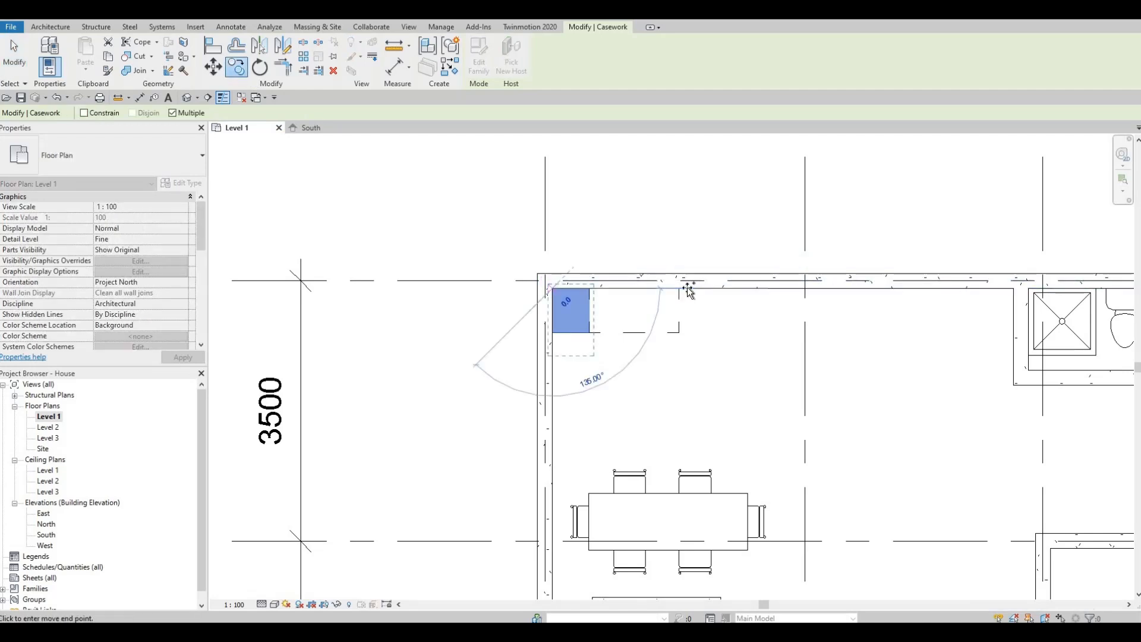
pyautogui.click(678, 289)
pyautogui.press('Escape')
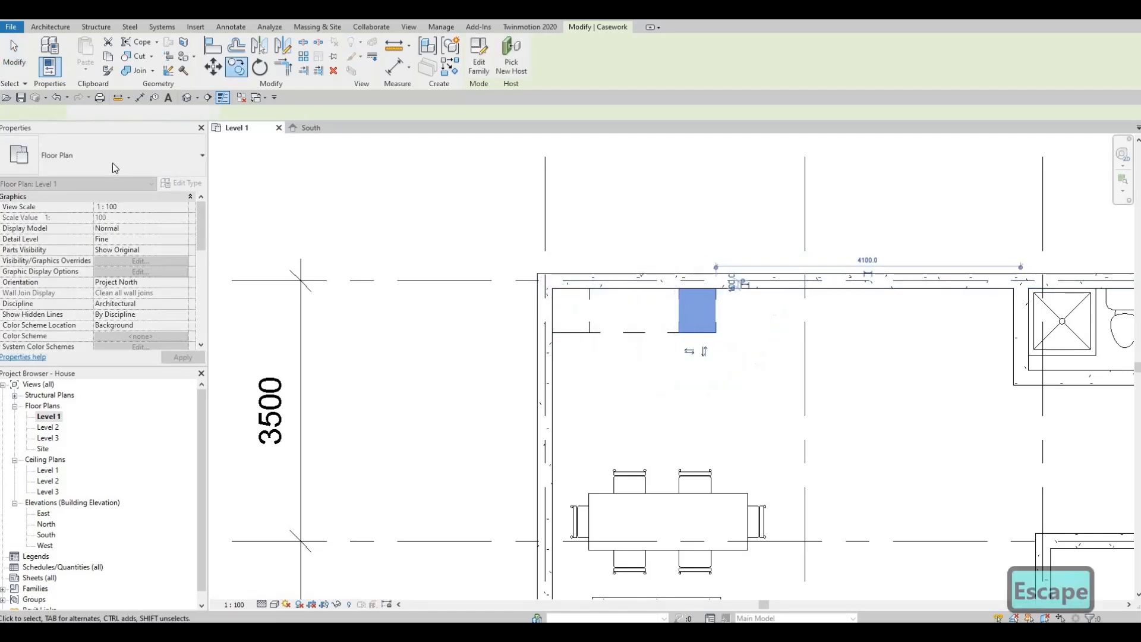
pyautogui.click(108, 164)
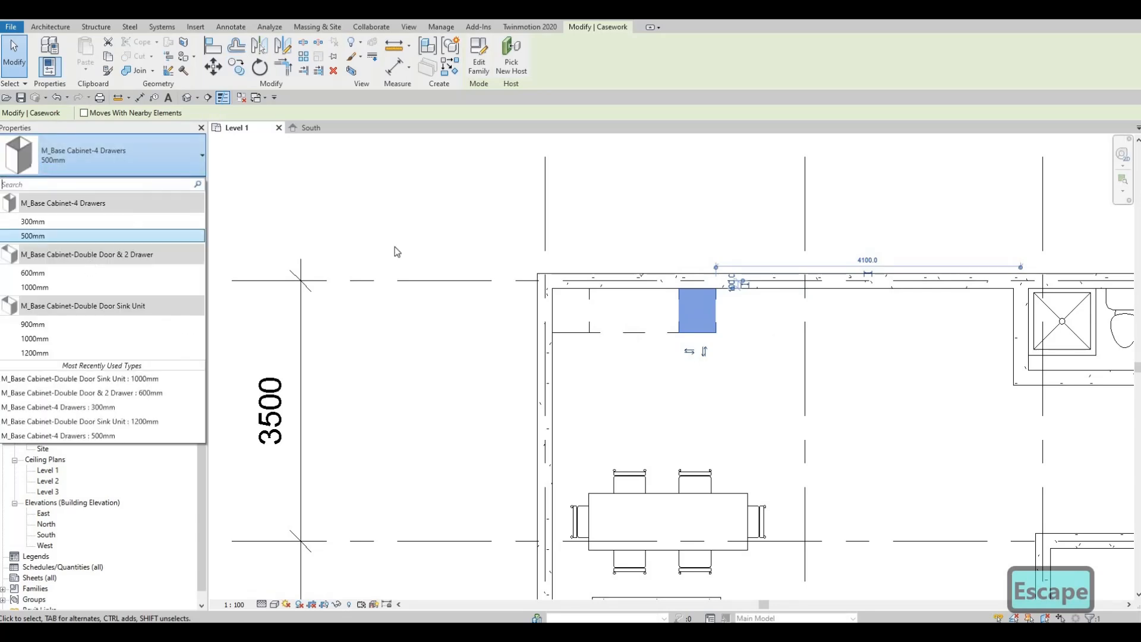
pyautogui.press('Escape')
pyautogui.press('Escape')
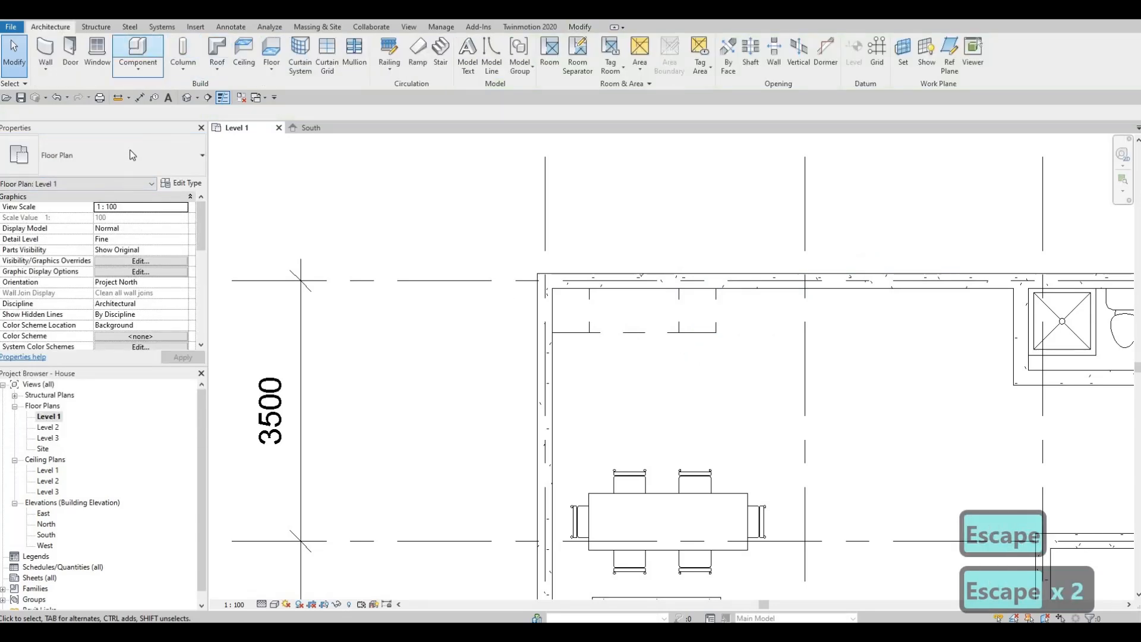
# Step: Place an M_Base Cabinet-Double Door & 2 Drawer of type 1000mm against the wall, adjoining the copied drawer cabinet
pyautogui.click(138, 51)
pyautogui.click(107, 156)
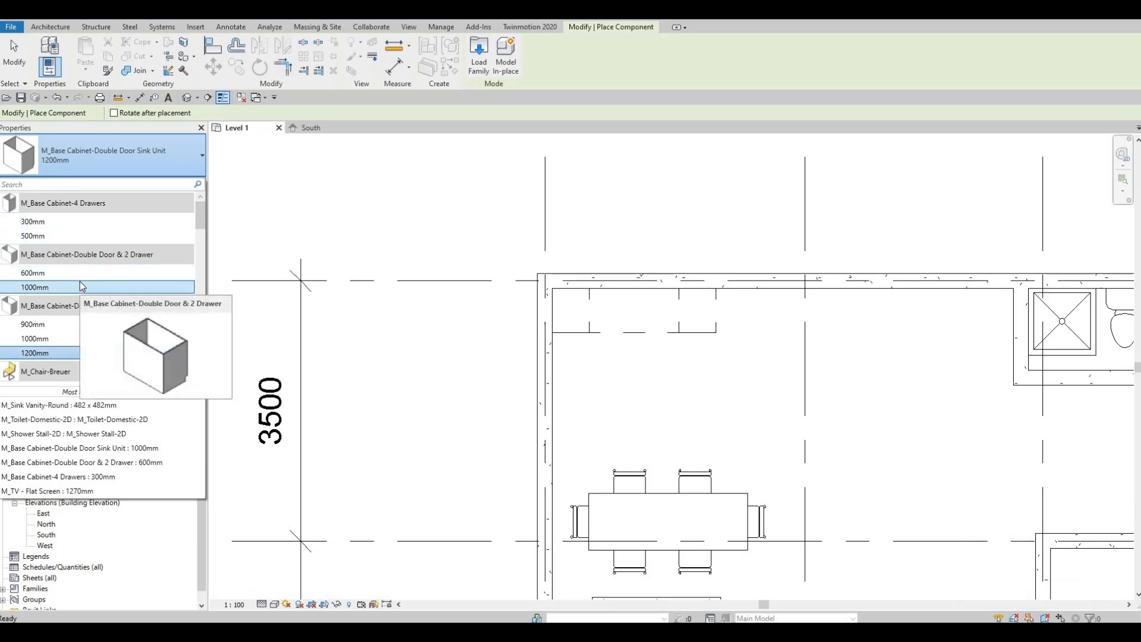
pyautogui.press('Return')
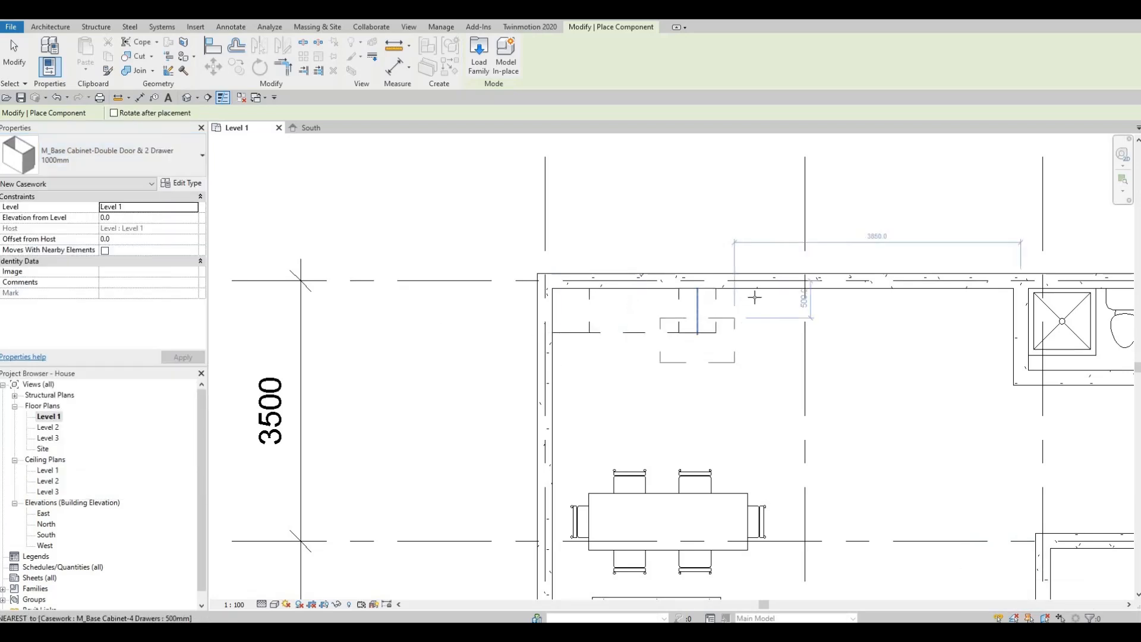
pyautogui.click(817, 296)
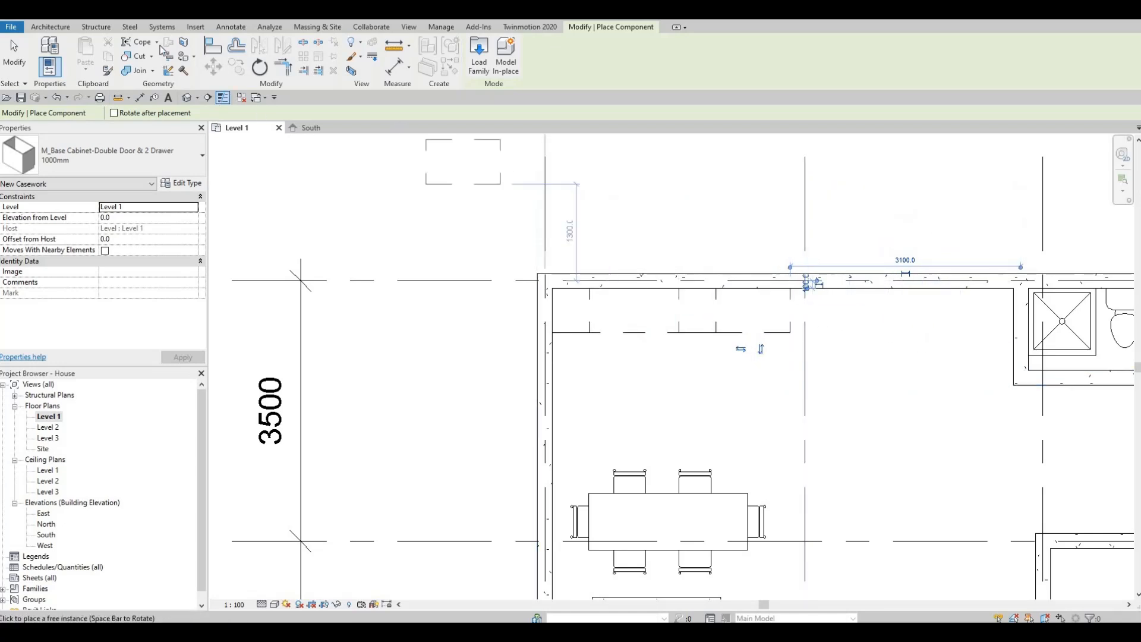
pyautogui.press('Escape')
pyautogui.press('Escape')
# Step: Examine the previews of the families in the Base Cabinets library folder, including Single Door, Built In and Filler
pyautogui.click(189, 28)
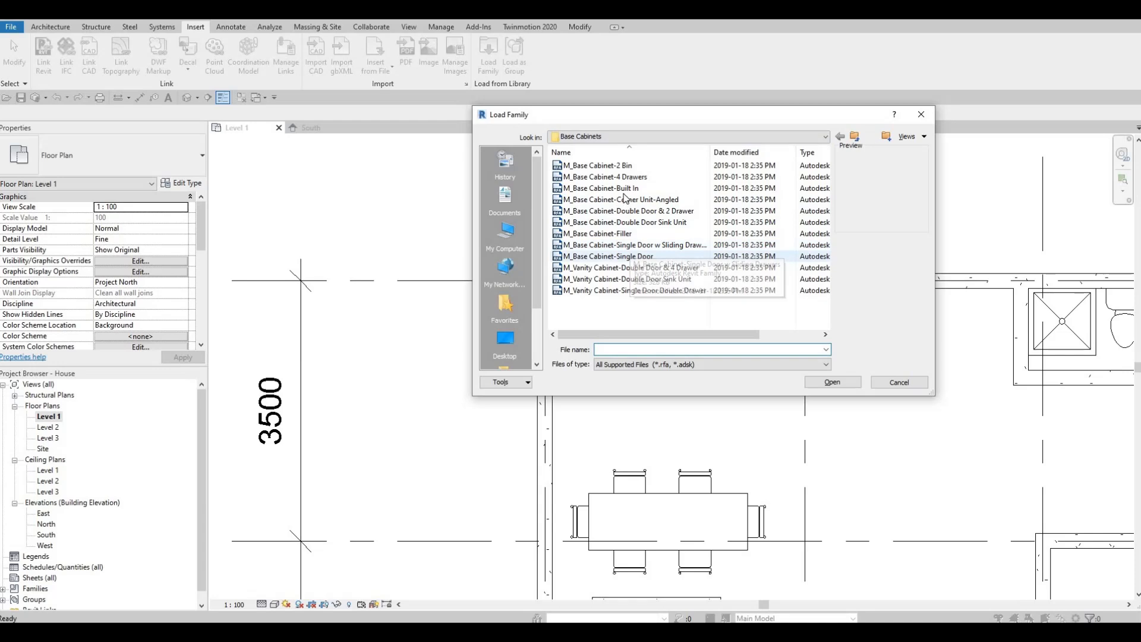
pyautogui.click(612, 256)
pyautogui.click(618, 187)
pyautogui.click(621, 176)
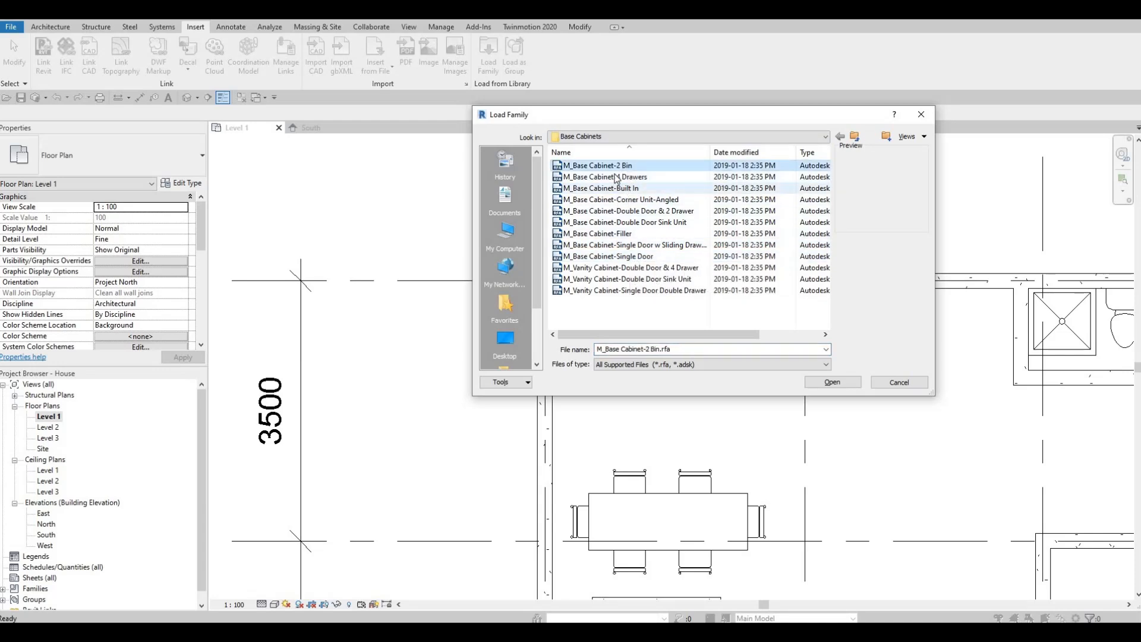
pyautogui.click(613, 210)
pyautogui.click(614, 201)
pyautogui.click(615, 213)
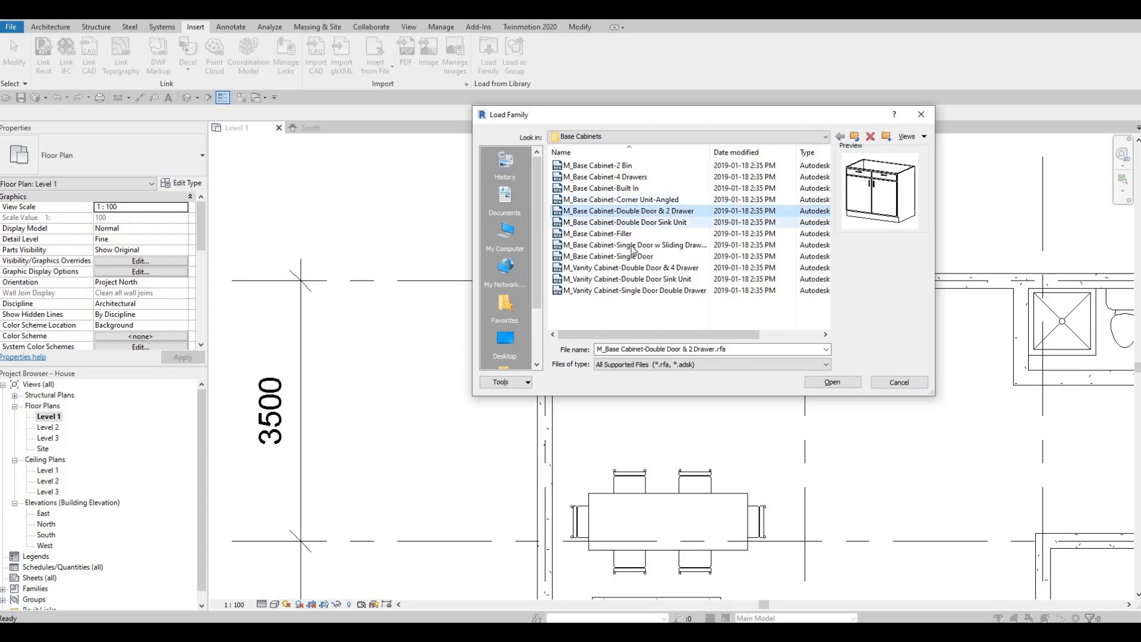
pyautogui.click(613, 233)
# Step: Compare the families in the Casework library's Tall Cabinets folder and load M_Tall Cabinet-Single Door(2) into the project
pyautogui.click(824, 136)
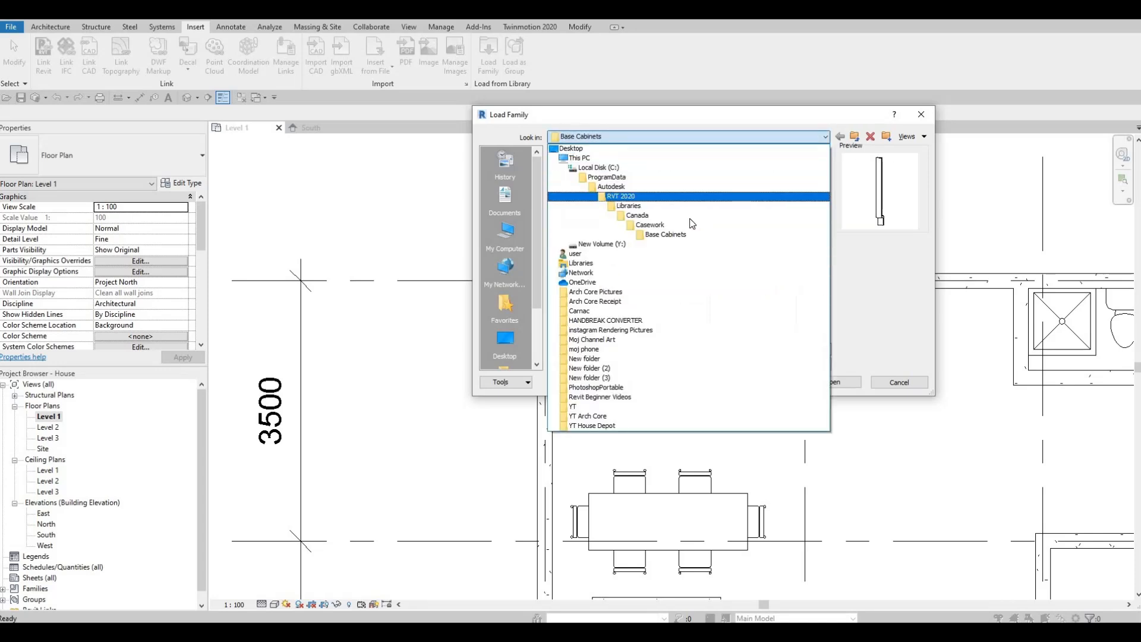
pyautogui.click(684, 225)
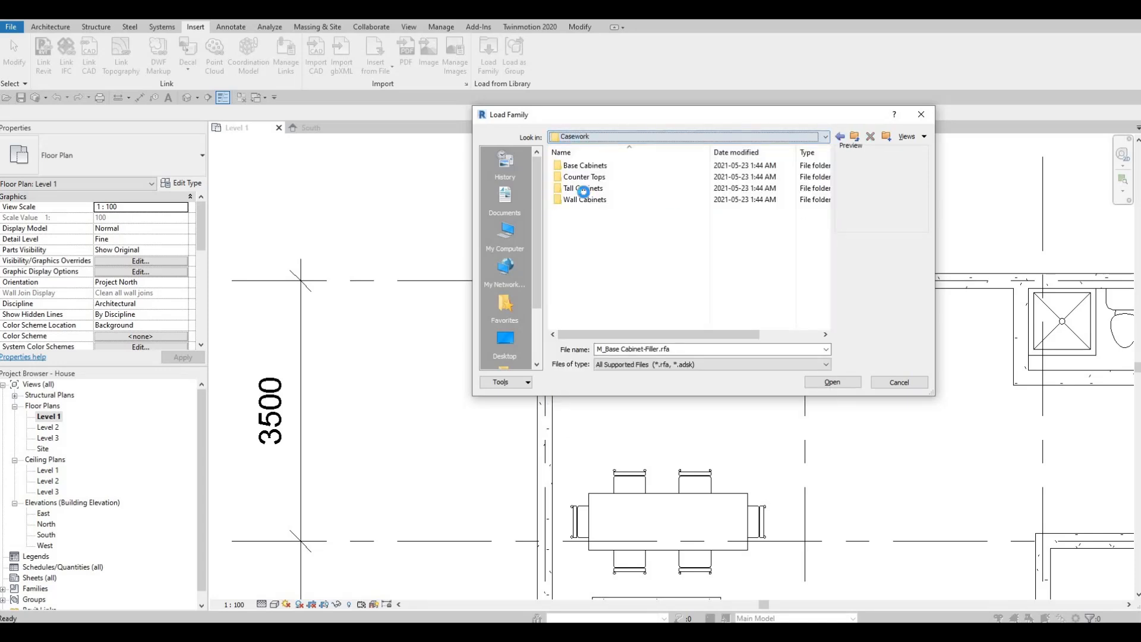
pyautogui.doubleClick(594, 188)
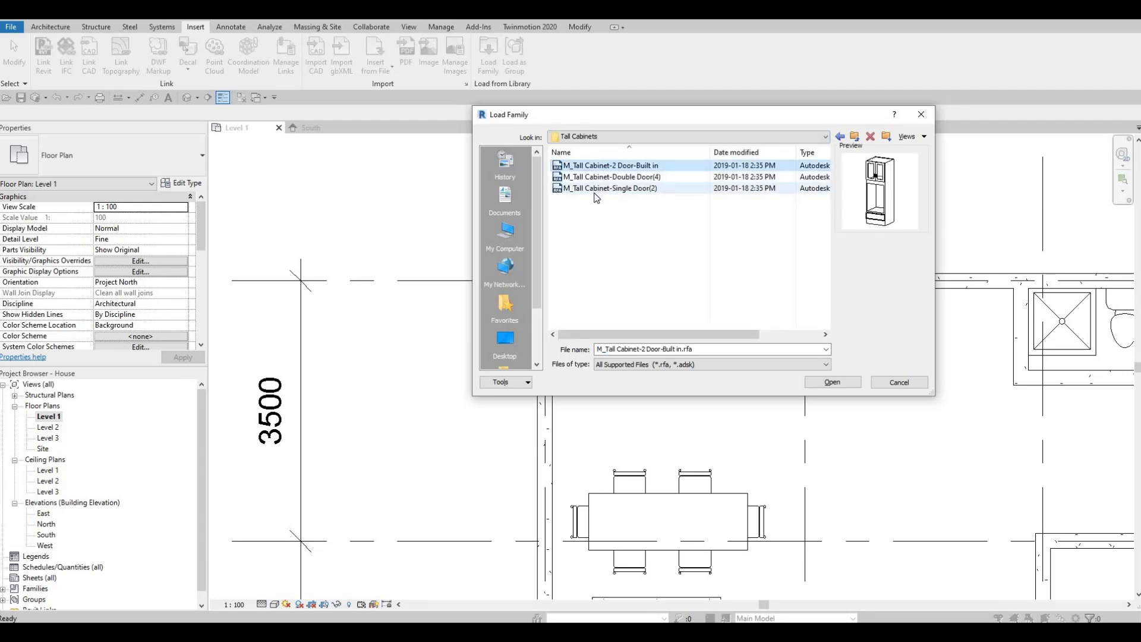
pyautogui.click(600, 189)
pyautogui.click(601, 177)
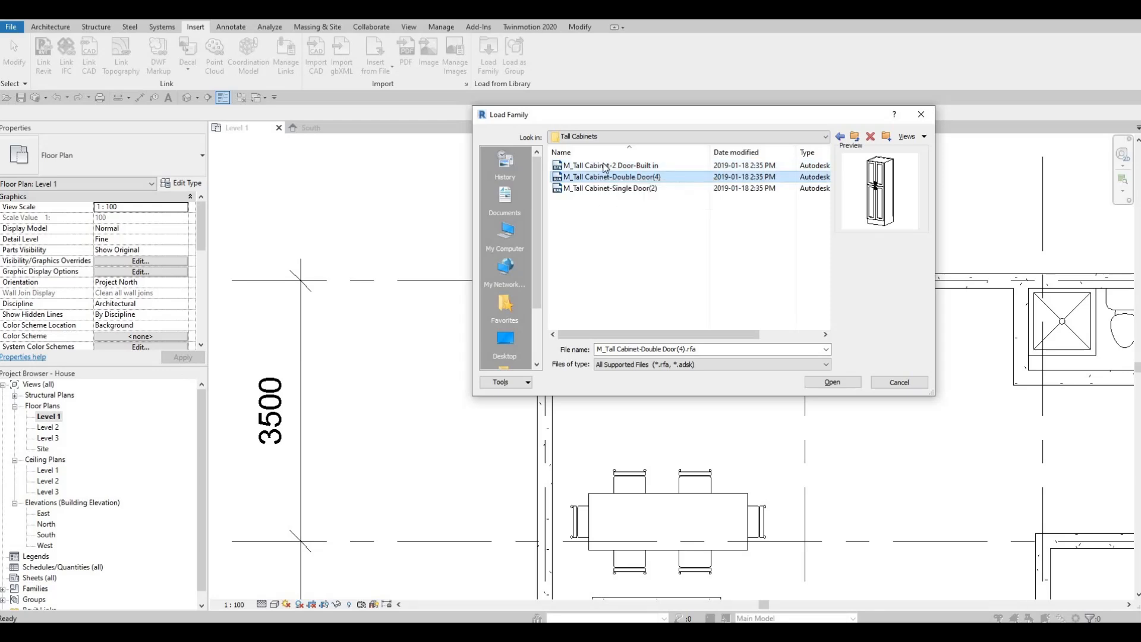
pyautogui.click(605, 167)
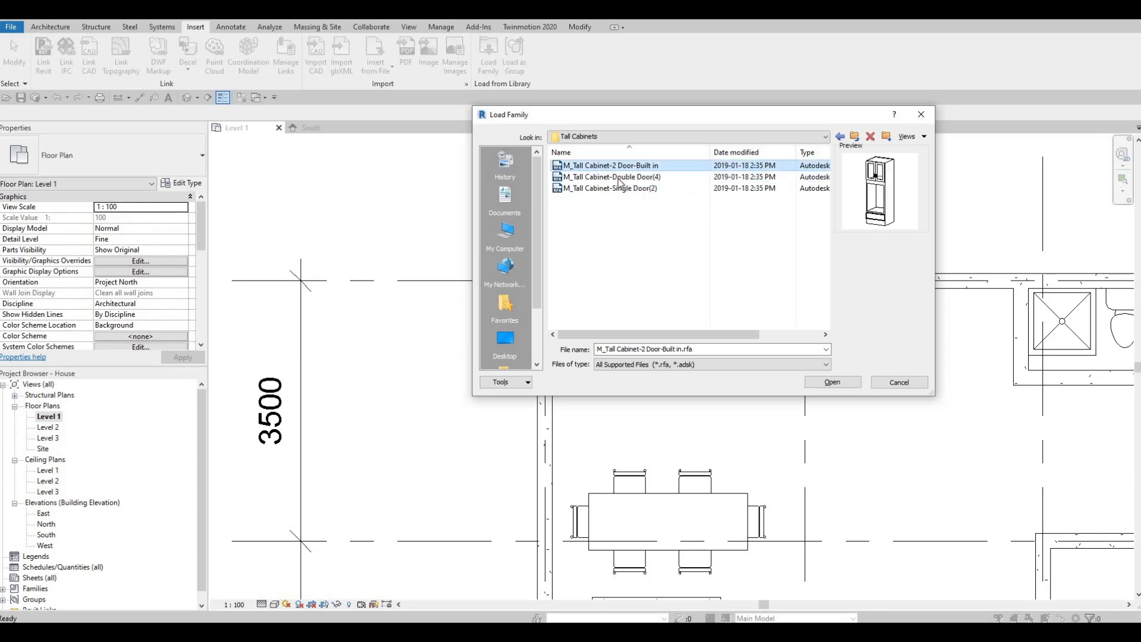
pyautogui.click(598, 189)
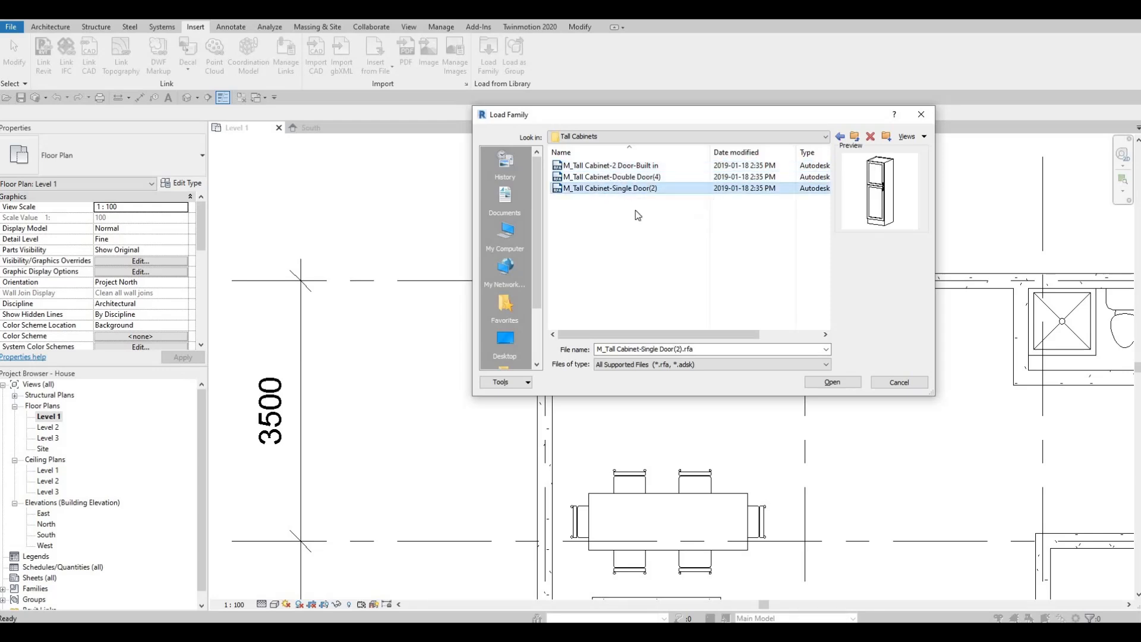
pyautogui.click(831, 382)
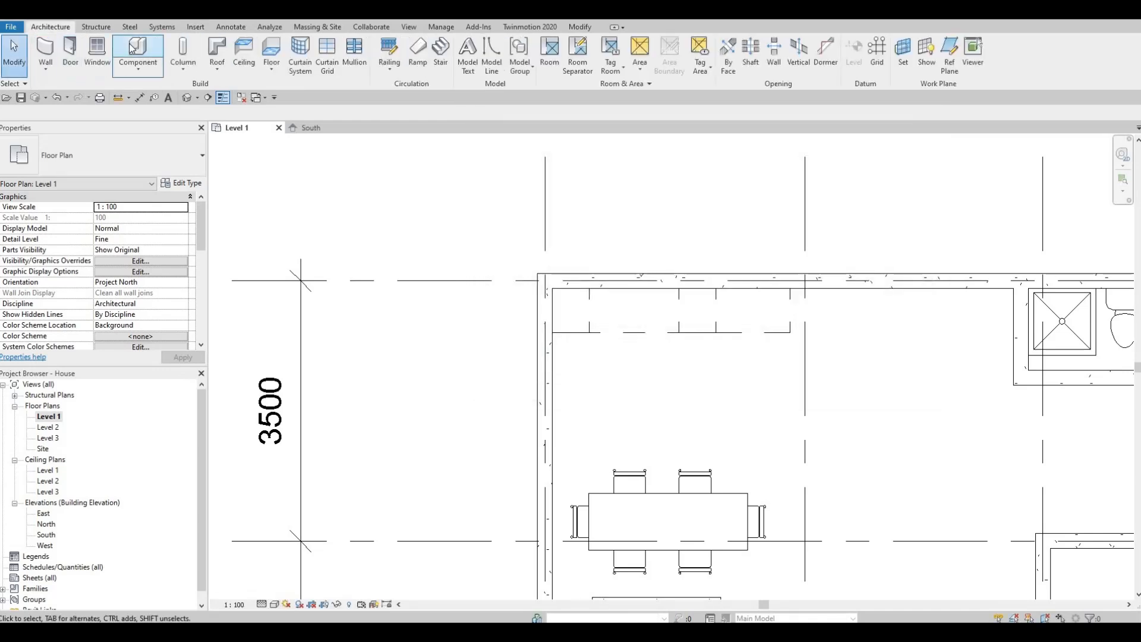
# Step: Place an M_Tall Cabinet-Single Door(2) of type 600mm against the wall at the open end of the base cabinet row
pyautogui.click(136, 51)
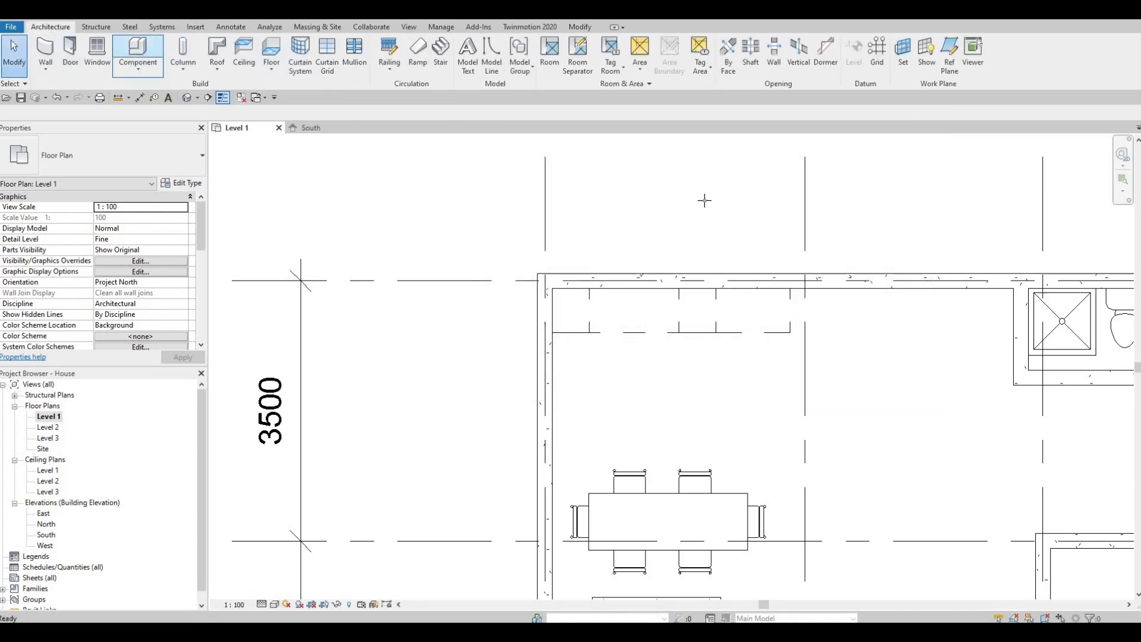
pyautogui.scroll(2, 812, 294)
pyautogui.click(812, 296)
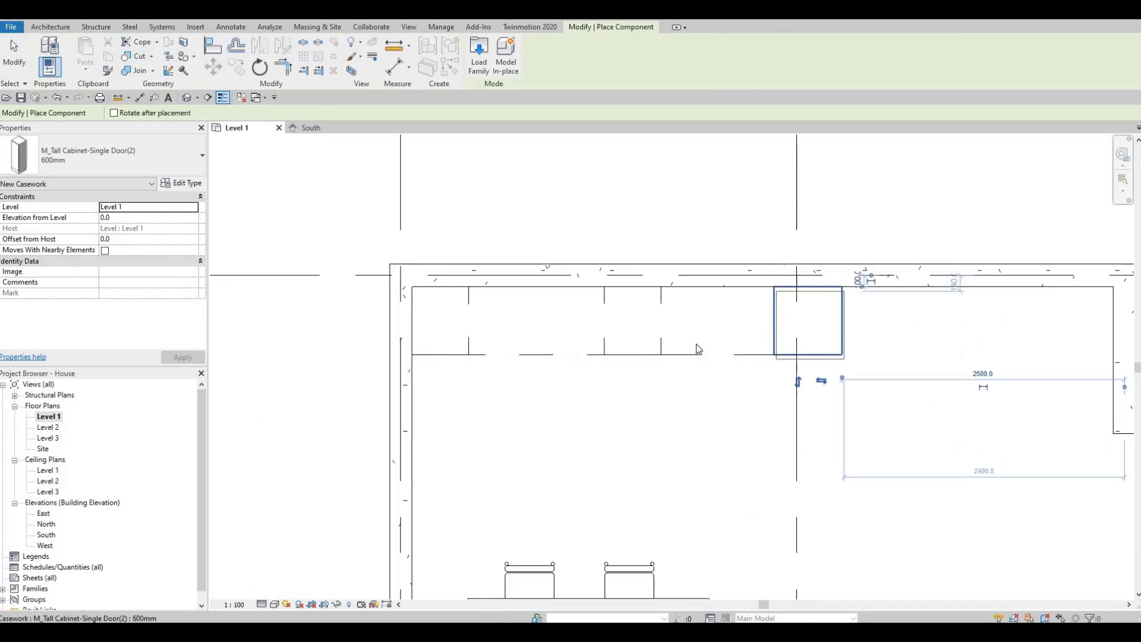
pyautogui.press('Escape')
pyautogui.press('Escape')
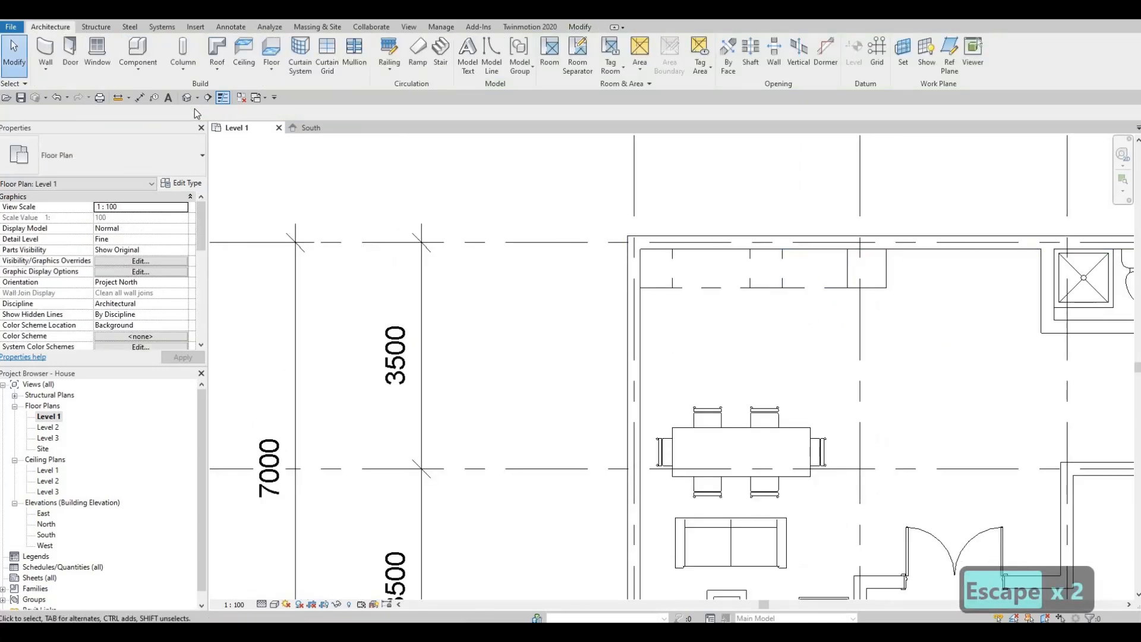
# Step: Create a perspective camera view from beside the dining table, aimed diagonally past the wall with the kitchen cabinets
pyautogui.click(197, 98)
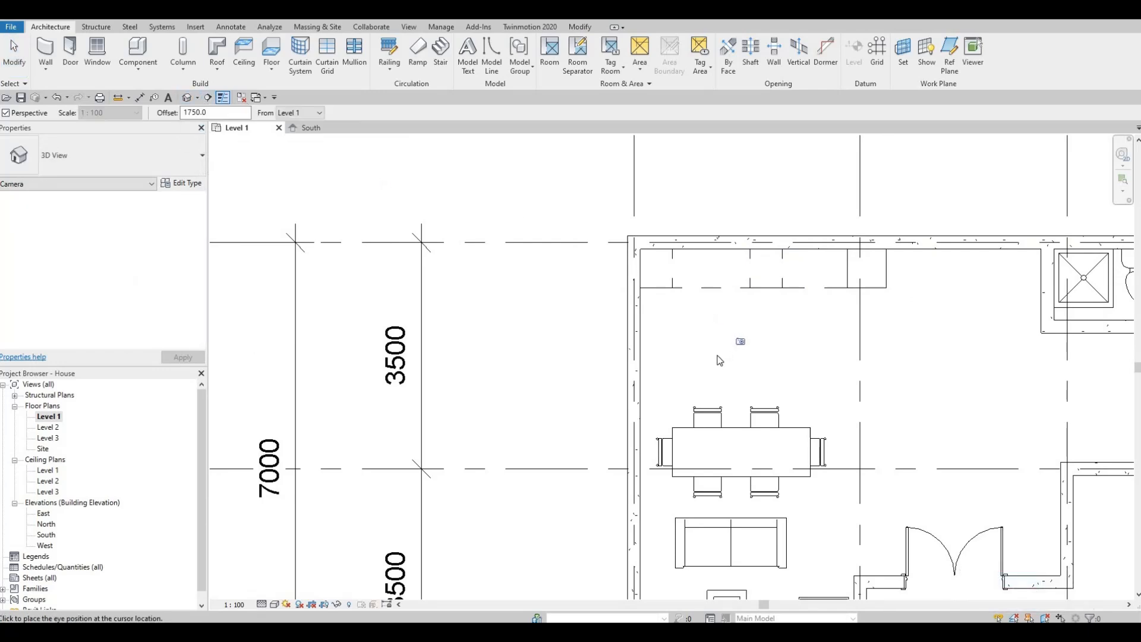
pyautogui.moveTo(723, 399); pyautogui.dragTo(724, 358, button='middle')
pyautogui.click(665, 369)
pyautogui.click(790, 156)
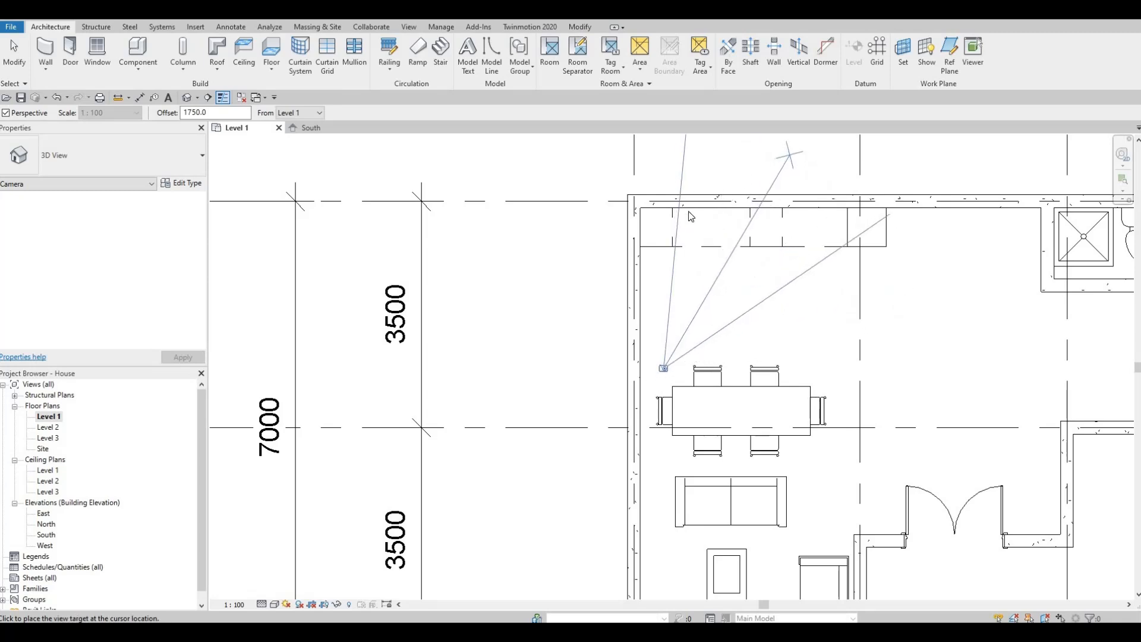
pyautogui.scroll(-1, 690, 384)
pyautogui.moveTo(690, 384); pyautogui.dragTo(684, 317, button='middle')
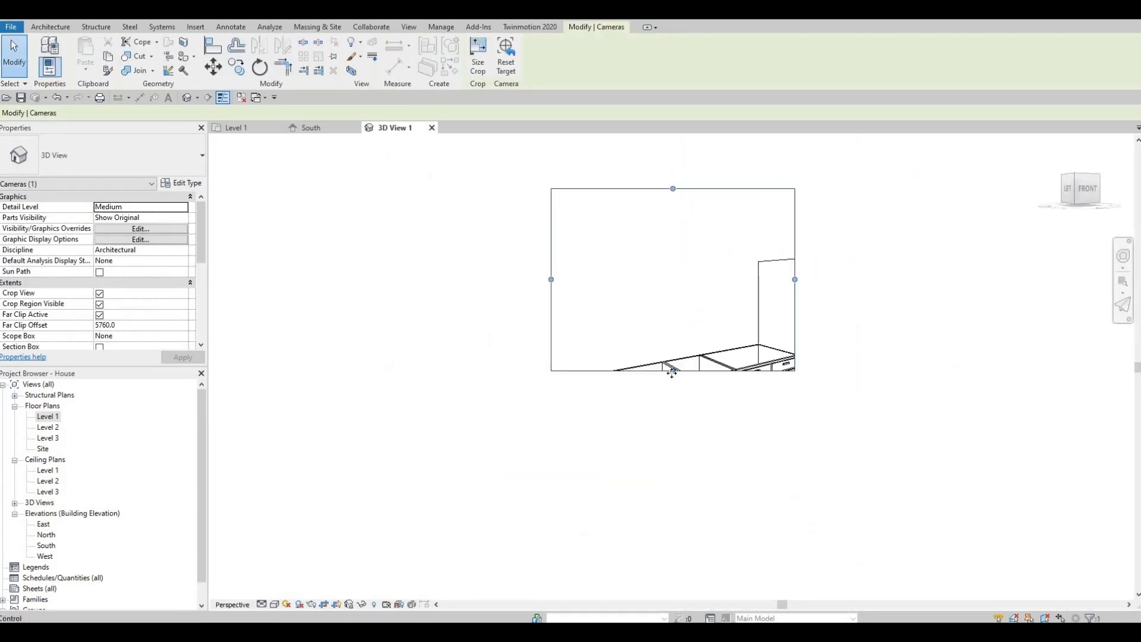
# Step: Enlarge the camera view's crop region downward and to both sides to take in the full cabinet row and tall cabinet
pyautogui.moveTo(672, 371); pyautogui.dragTo(673, 494)
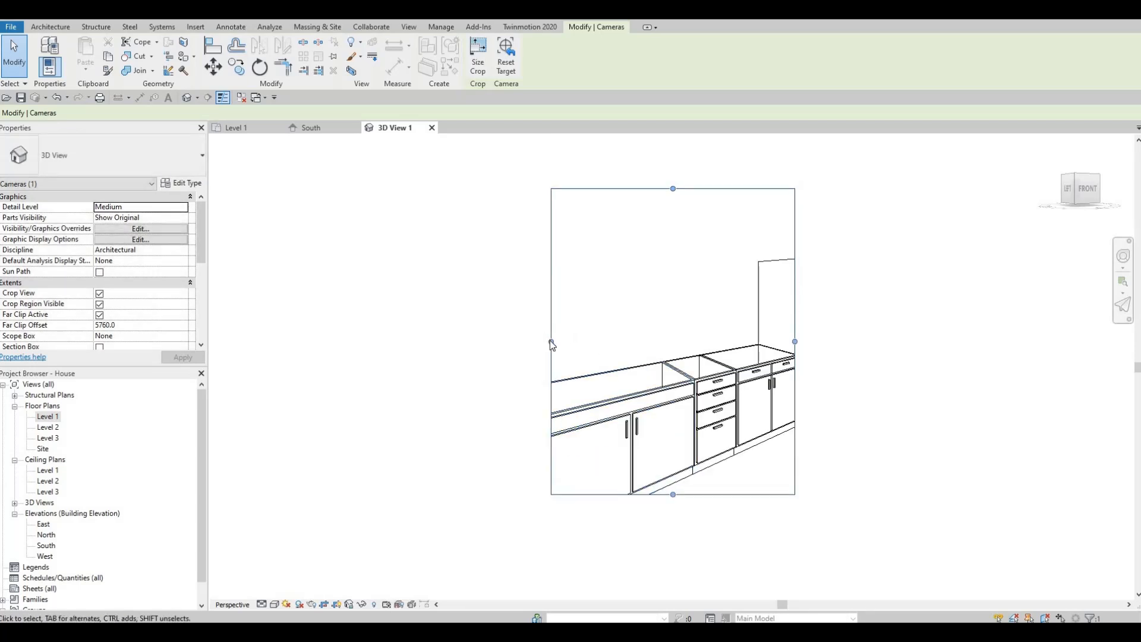
pyautogui.moveTo(463, 354); pyautogui.dragTo(398, 342)
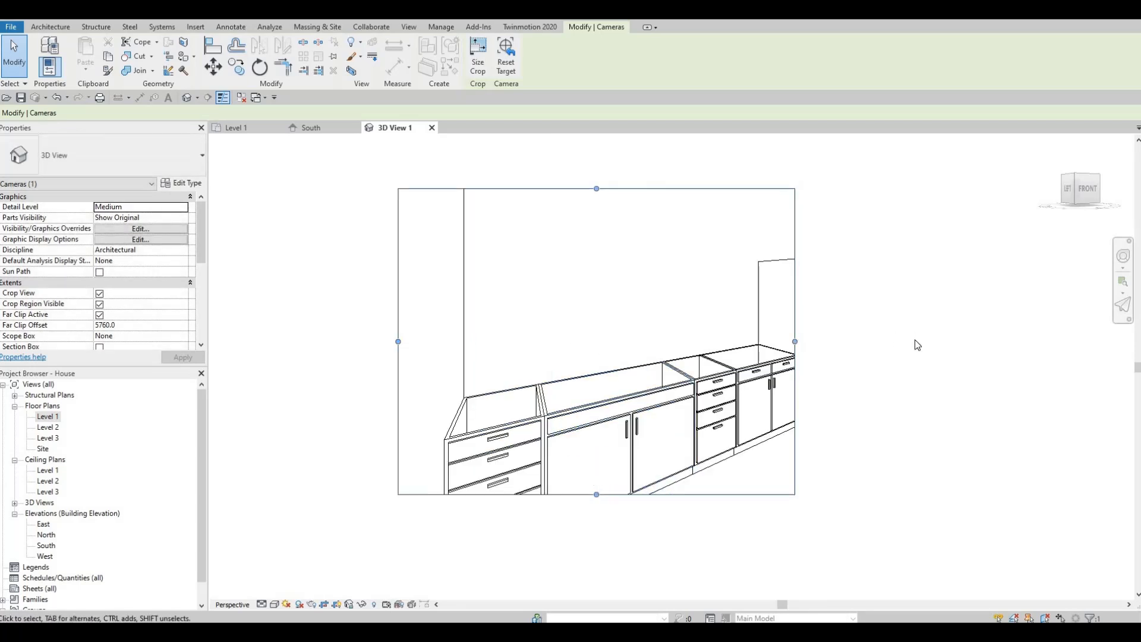
pyautogui.moveTo(845, 332); pyautogui.dragTo(891, 342)
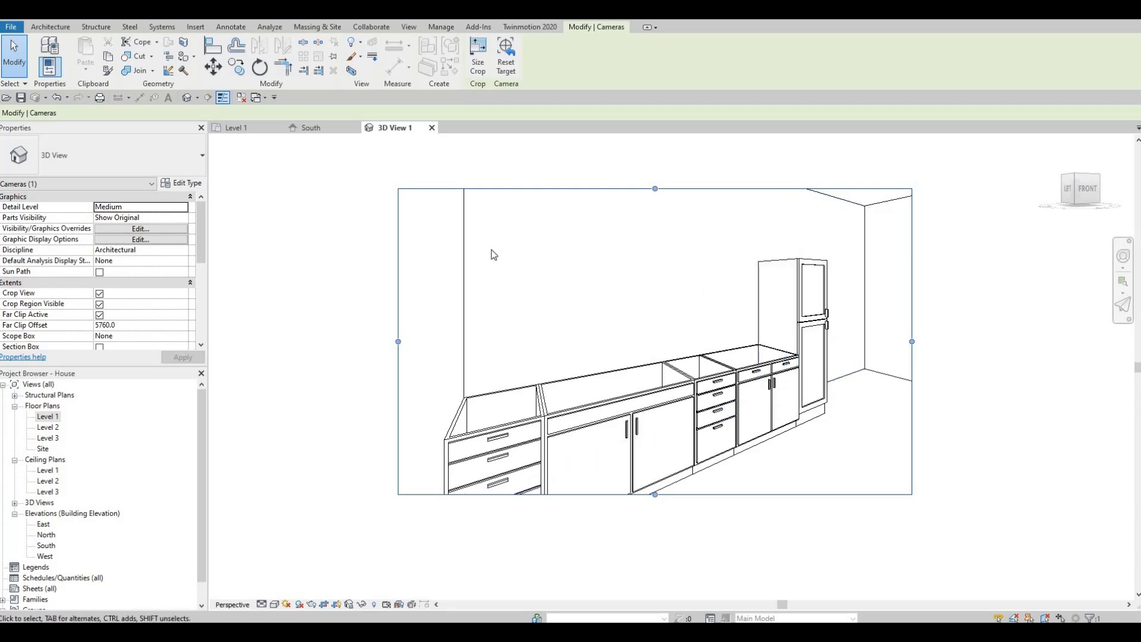
# Step: Extend the camera view's crop region downward past the cabinet bases and return to the Level 1 floor plan
pyautogui.moveTo(655, 495); pyautogui.dragTo(648, 561)
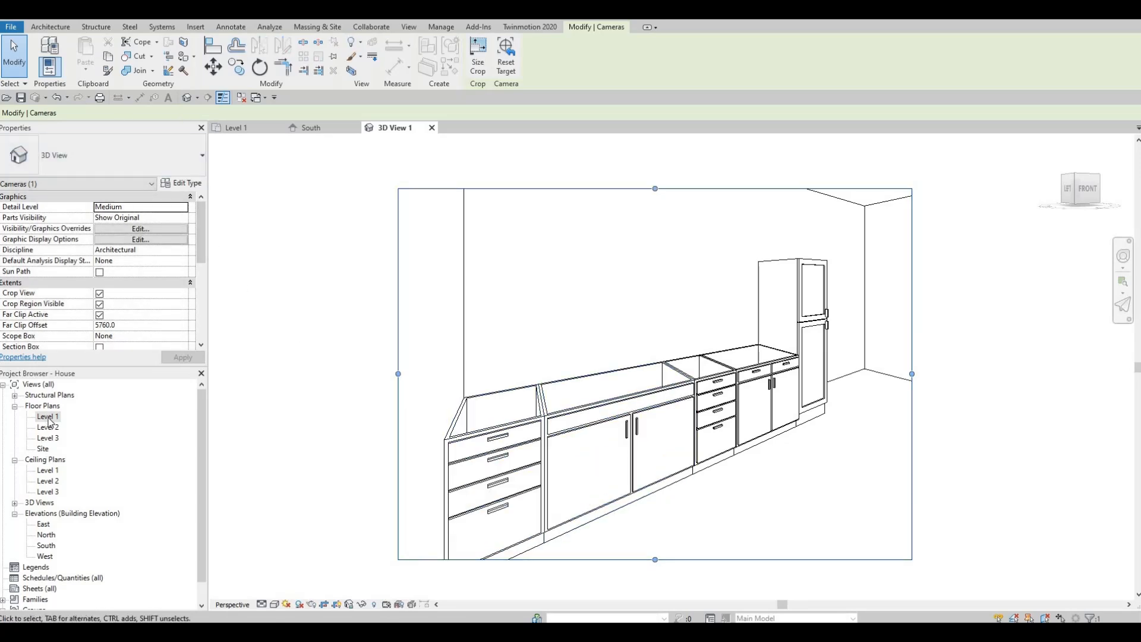
pyautogui.click(236, 128)
pyautogui.scroll(-1, 656, 294)
# Step: Try nudging the four base cabinets along the wall away from the room corner, and undo the nudges
pyautogui.moveTo(654, 291); pyautogui.dragTo(612, 341, button='middle')
pyautogui.press('Escape')
pyautogui.press('Escape')
pyautogui.click(617, 302)
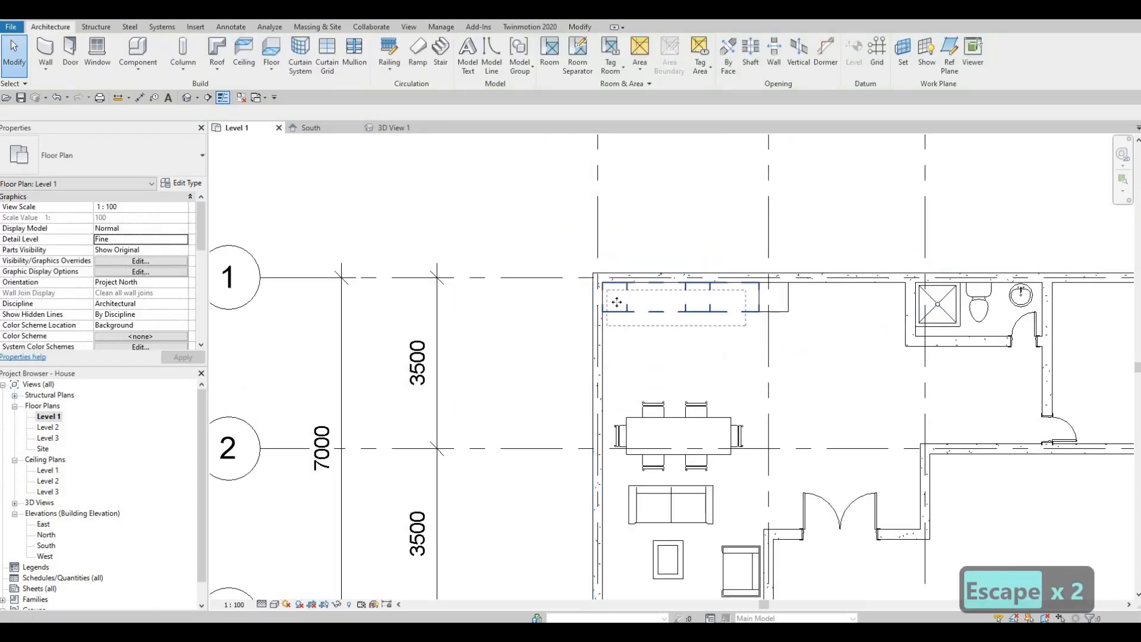
pyautogui.press('Right')
pyautogui.press('Right')
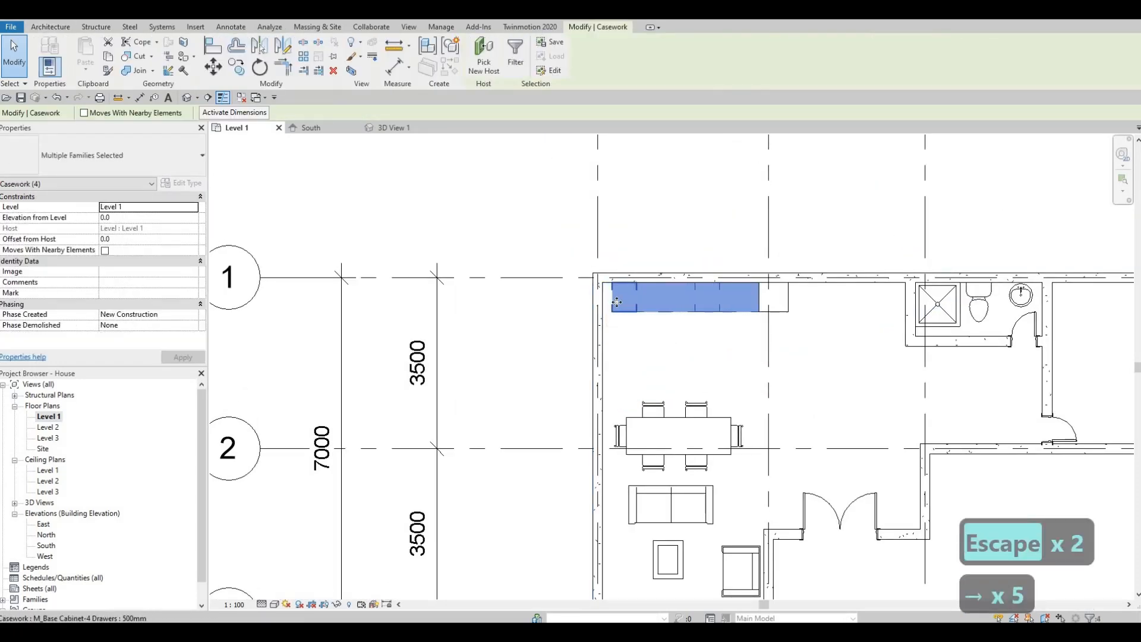
pyautogui.hotkey('ctrl', 'z')
pyautogui.hotkey('ctrl', 'z')
pyautogui.hotkey('ctrl', 'z')
pyautogui.hotkey('ctrl', 'z')
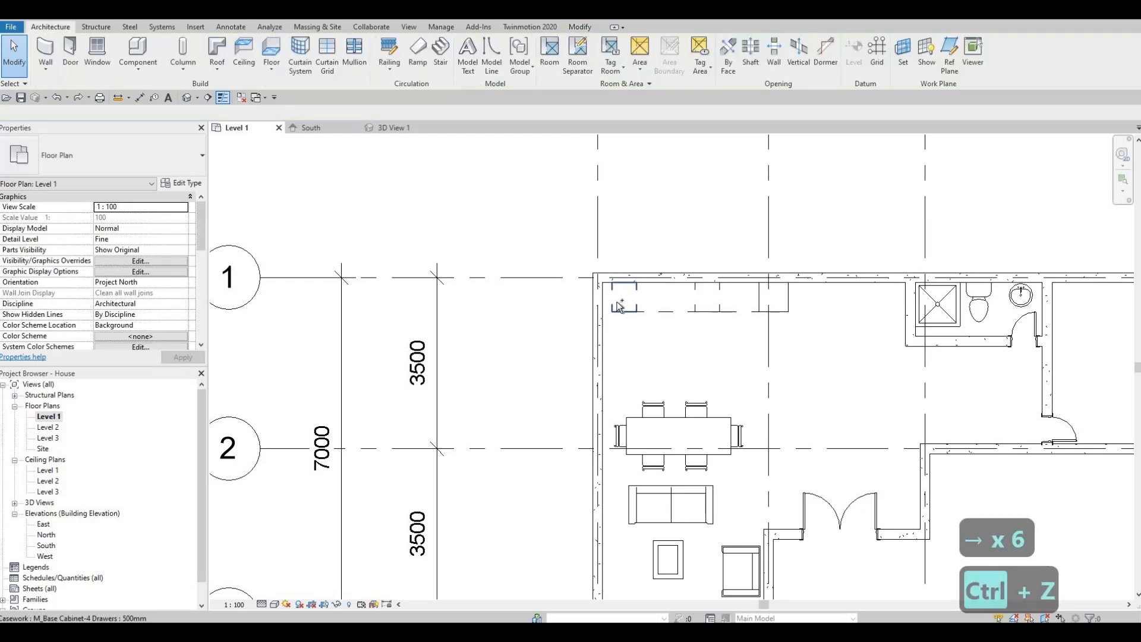
pyautogui.hotkey('ctrl', 'z')
pyautogui.hotkey('ctrl', 'z')
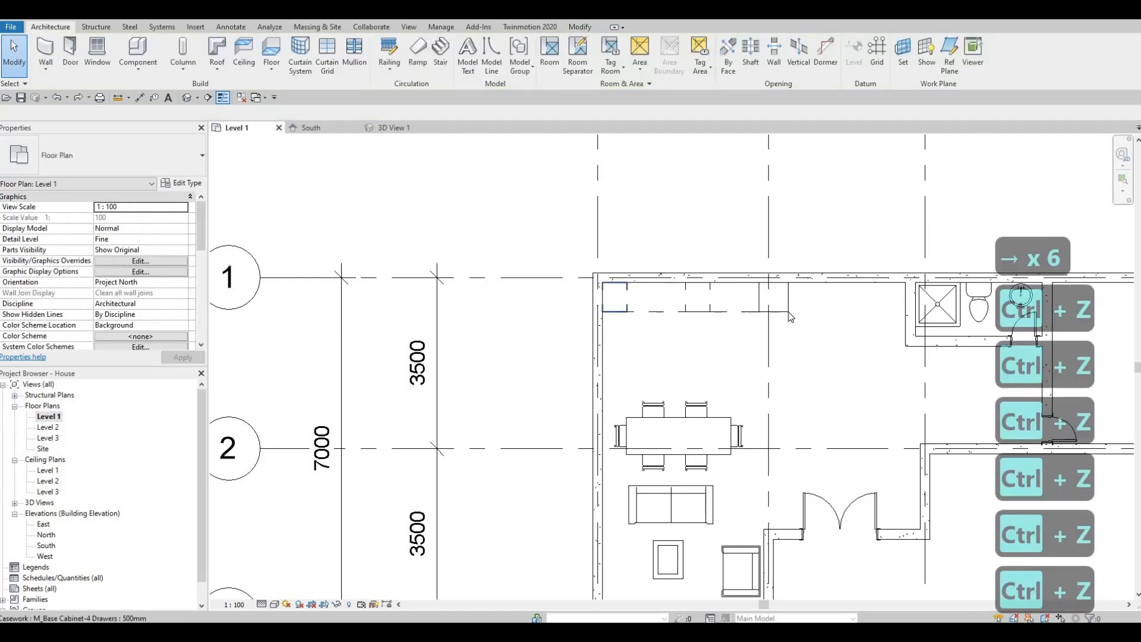
# Step: Move the tall cabinet to the corner end of the base cabinet row, flush against the first base cabinet
pyautogui.click(789, 303)
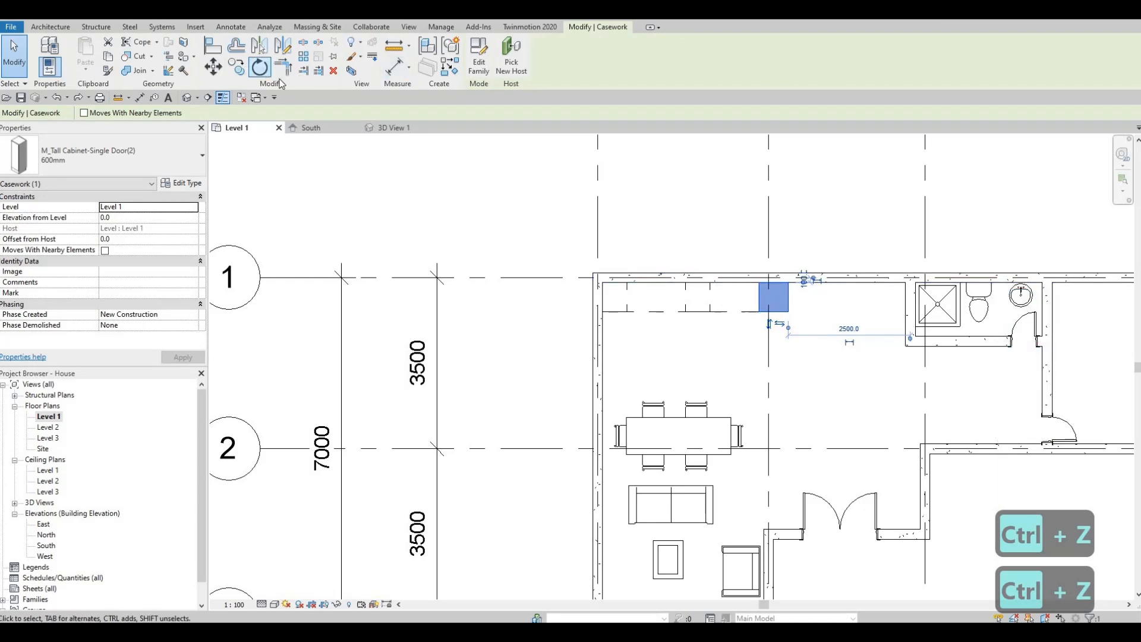
pyautogui.press('m')
pyautogui.press('v')
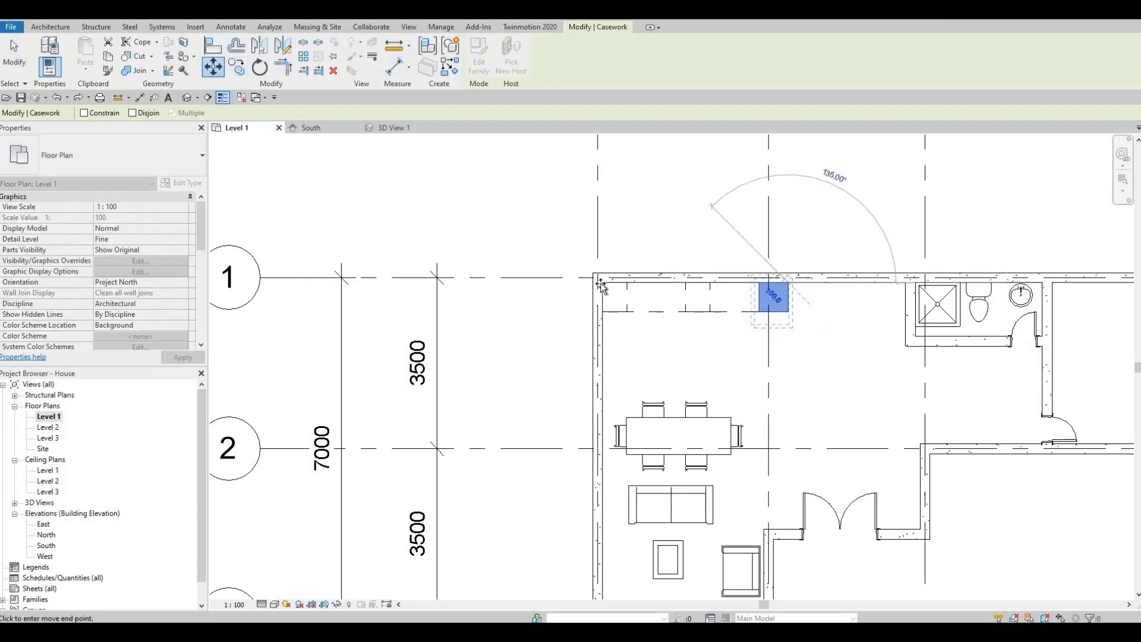
pyautogui.click(603, 282)
pyautogui.press('Escape')
pyautogui.press('Escape')
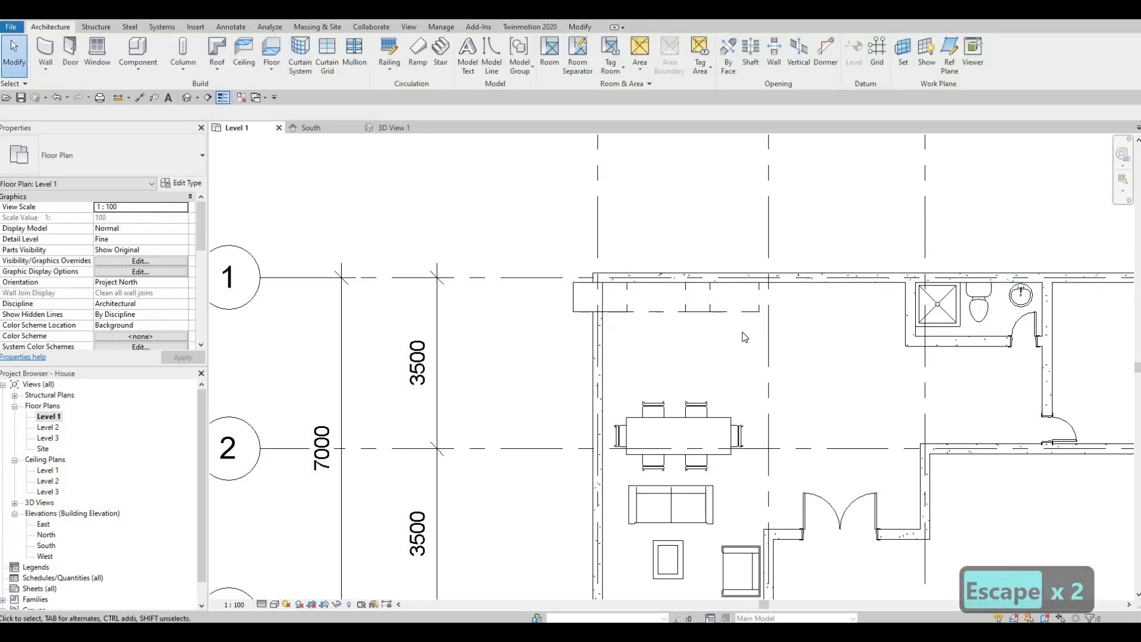
# Step: Move the whole row of five cabinets along the wall so the tall cabinet fits into the room's inner corner
pyautogui.moveTo(543, 230); pyautogui.dragTo(795, 348)
pyautogui.press('m')
pyautogui.press('v')
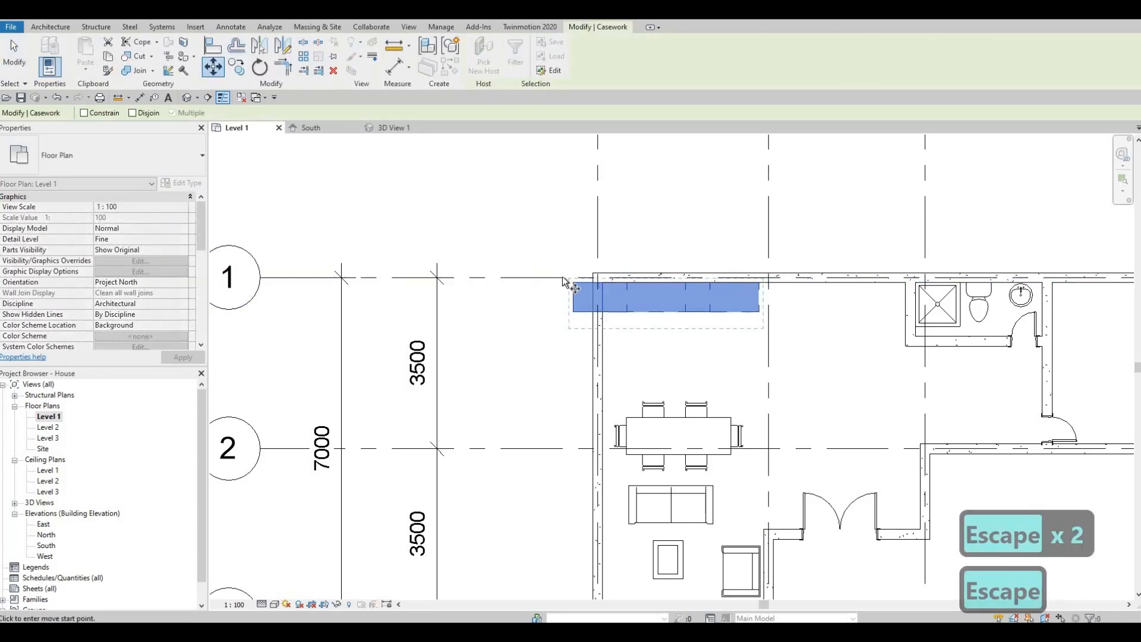
pyautogui.scroll(5, 540, 280)
pyautogui.click(683, 294)
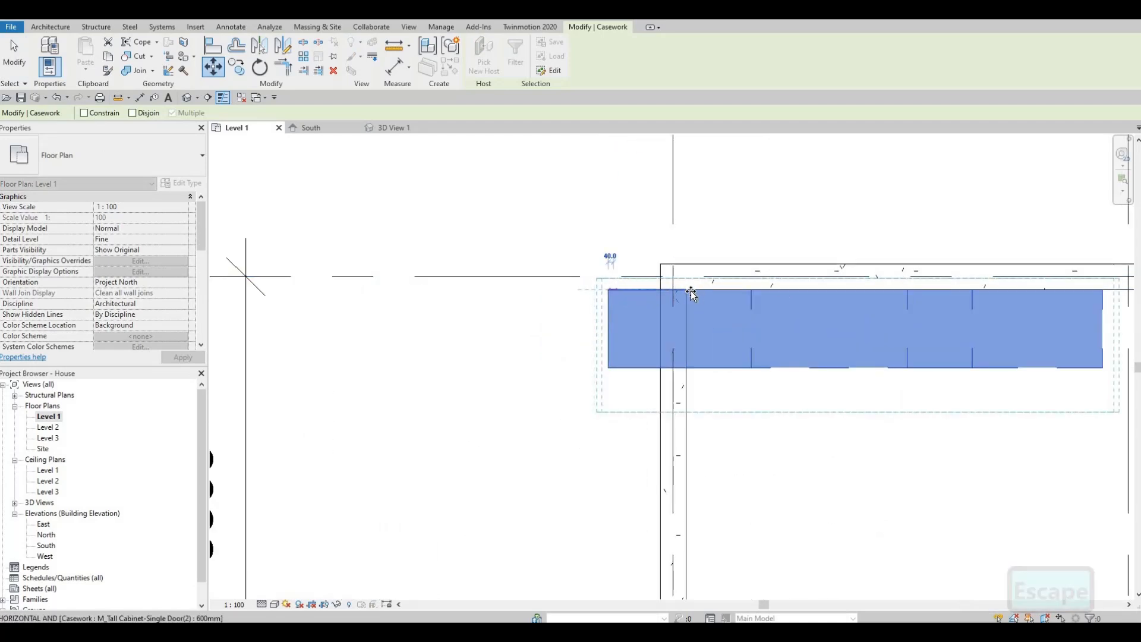
pyautogui.click(699, 330)
pyautogui.scroll(-3, 747, 324)
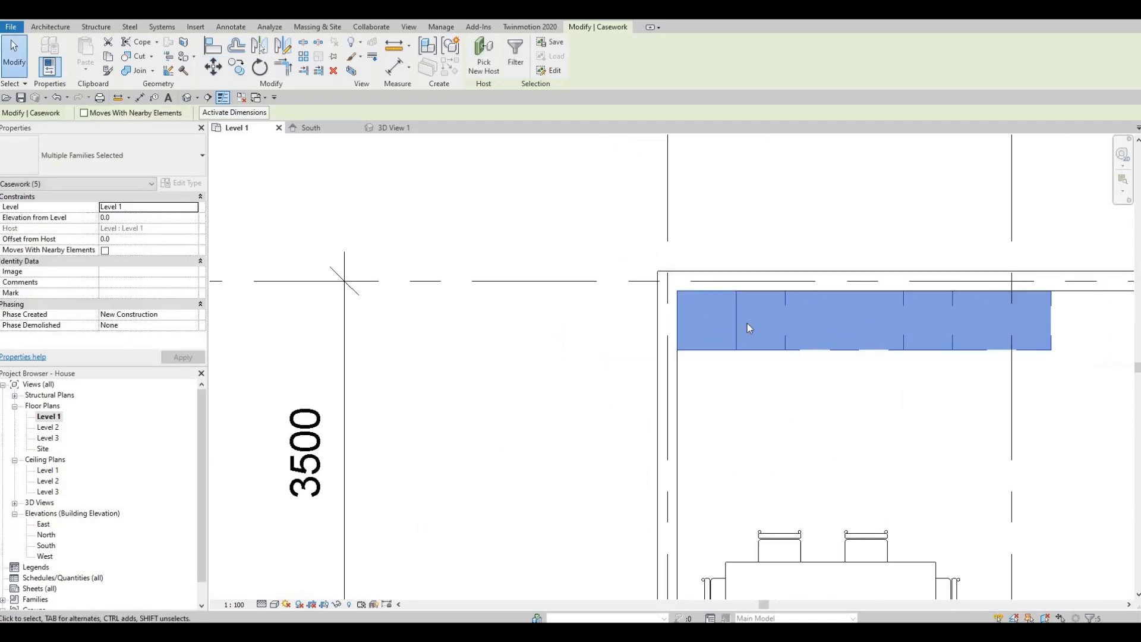
pyautogui.press('Escape')
pyautogui.press('Escape')
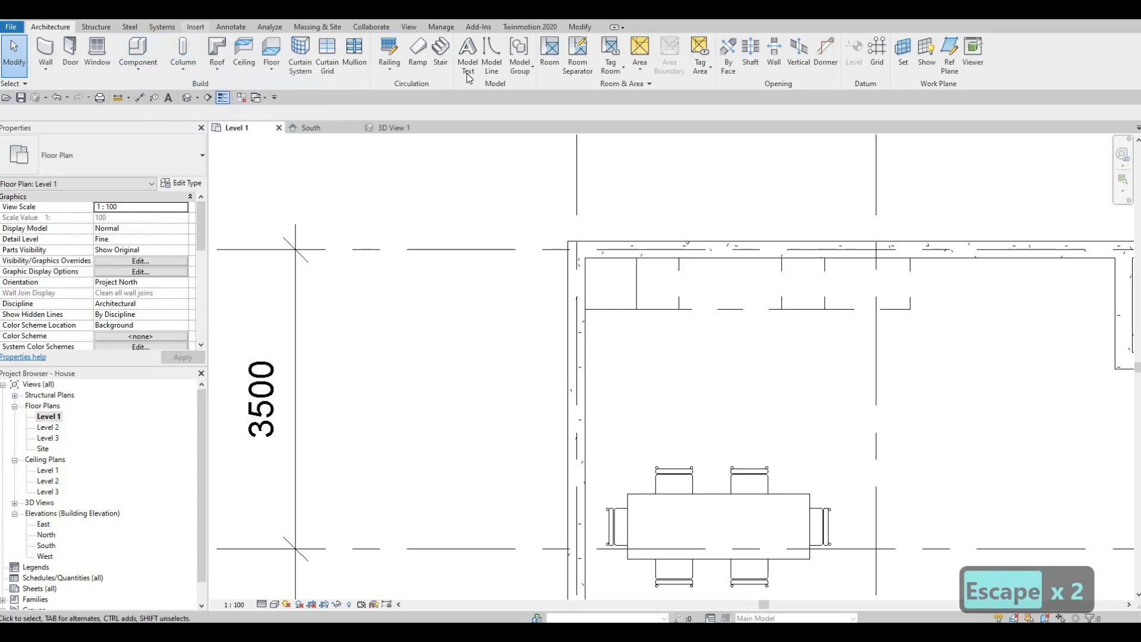
# Step: Browse the Canada family library to the Mid-Range folder under Specialty Equipment, Domestic, for loading a family
pyautogui.click(488, 59)
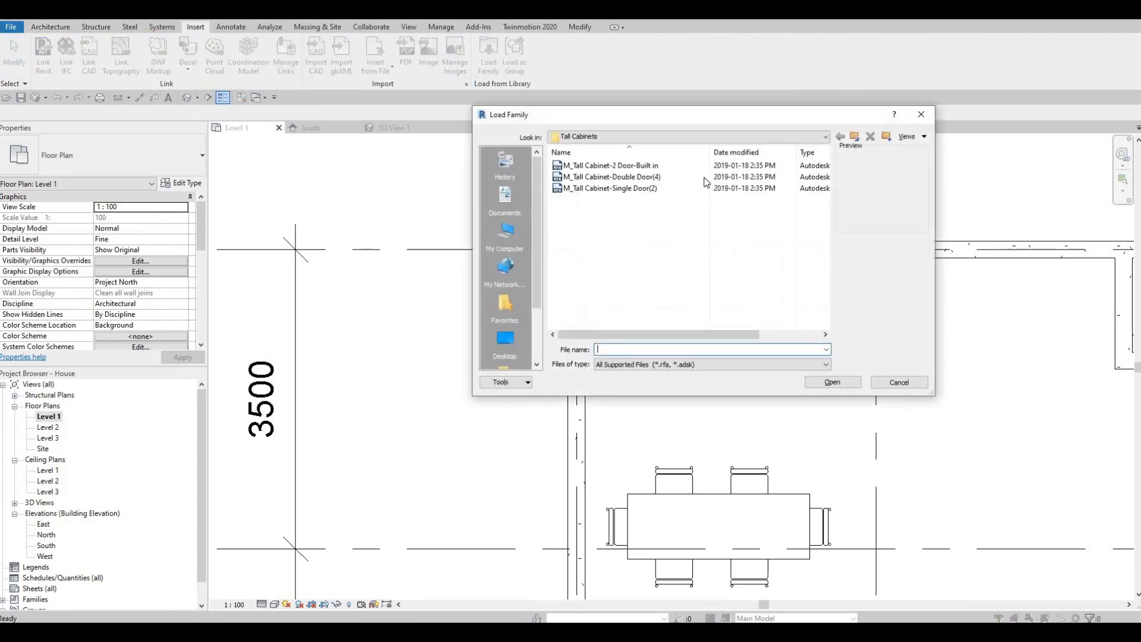
pyautogui.click(826, 137)
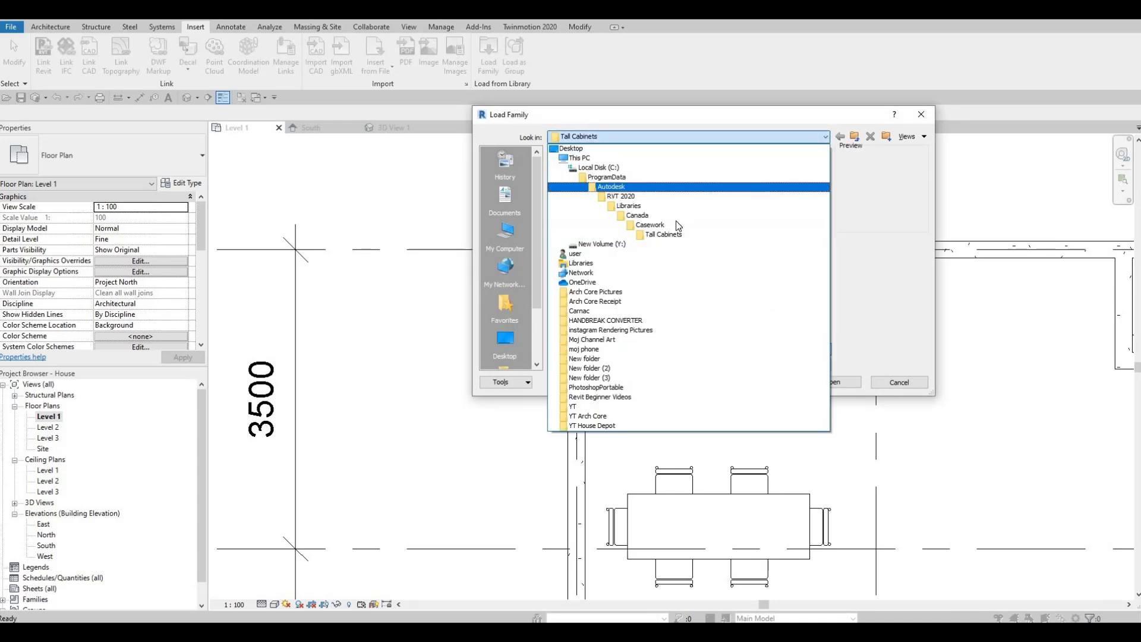
pyautogui.click(638, 214)
pyautogui.scroll(-7, 617, 257)
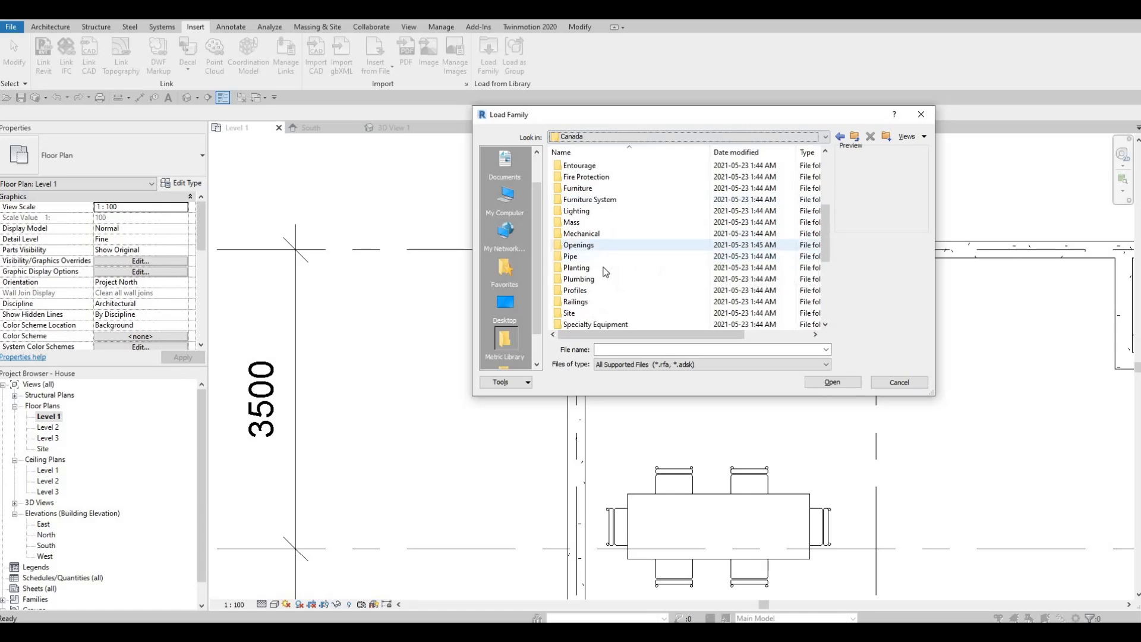
pyautogui.doubleClick(615, 257)
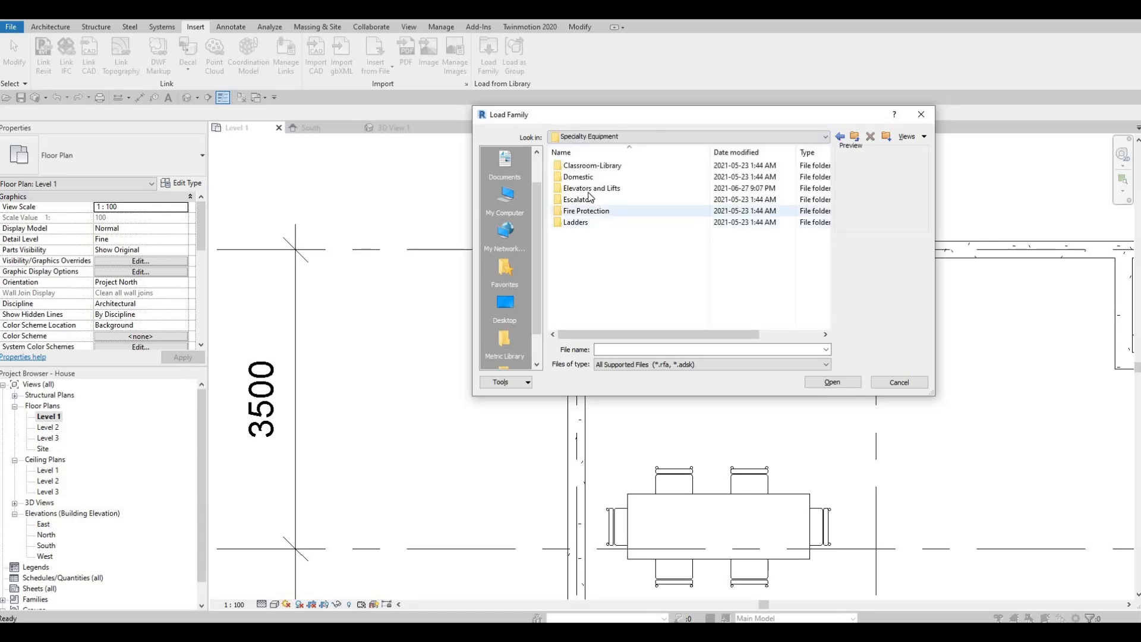
pyautogui.doubleClick(588, 181)
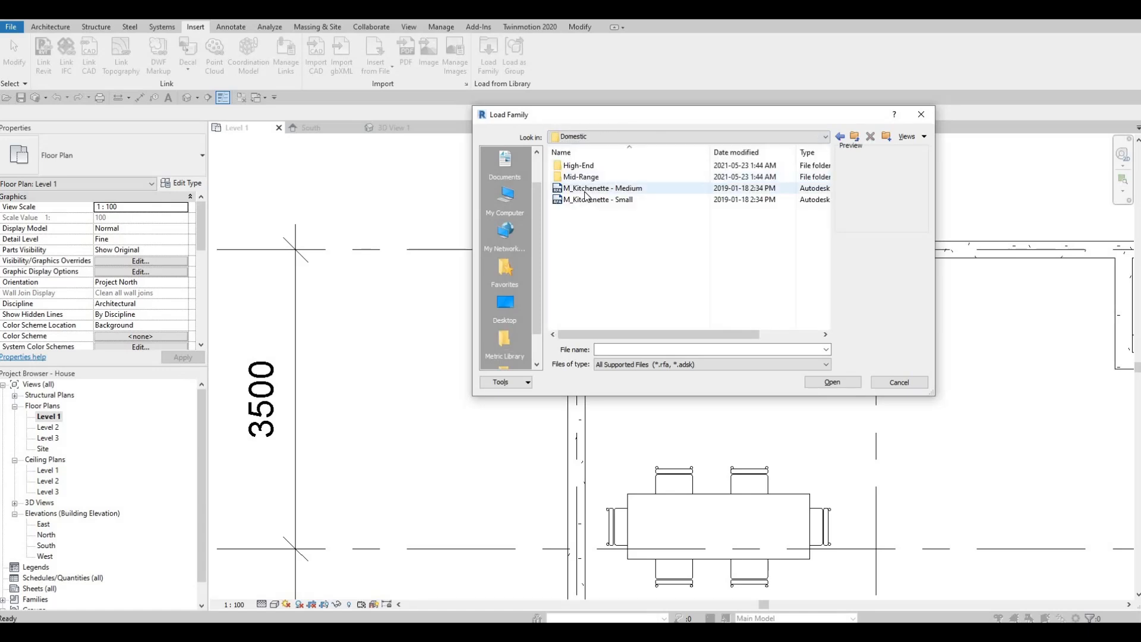
pyautogui.doubleClick(585, 179)
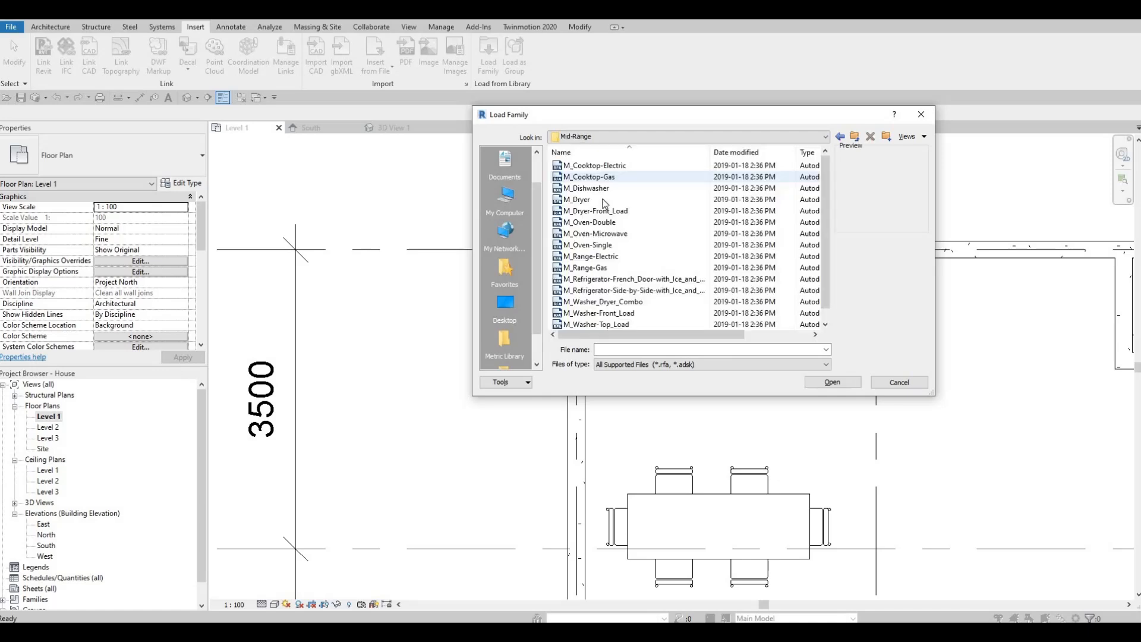
# Step: Compare the Mid-Range appliance families and load M_Refrigerator-French_Door-with_Ice_and_Water_Dispenser into the project
pyautogui.click(596, 166)
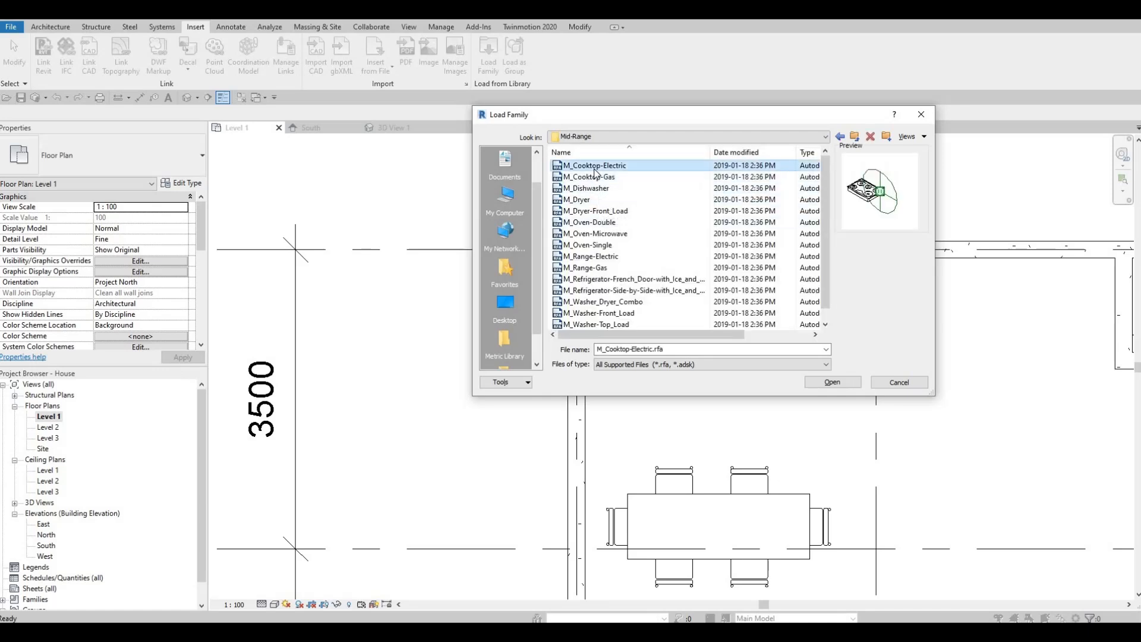
pyautogui.press('Down')
pyautogui.press('Down')
pyautogui.press('Down')
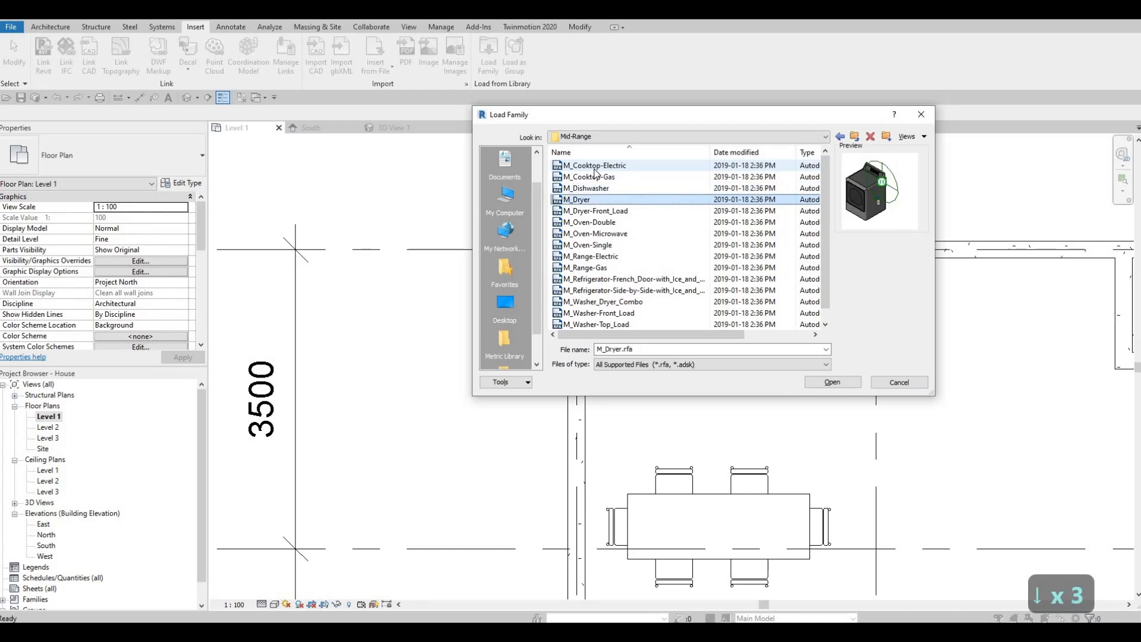
pyautogui.press('Down')
pyautogui.press('Down')
pyautogui.press('Down')
pyautogui.press('Up')
pyautogui.press('Down')
pyautogui.press('Down')
pyautogui.press('Down')
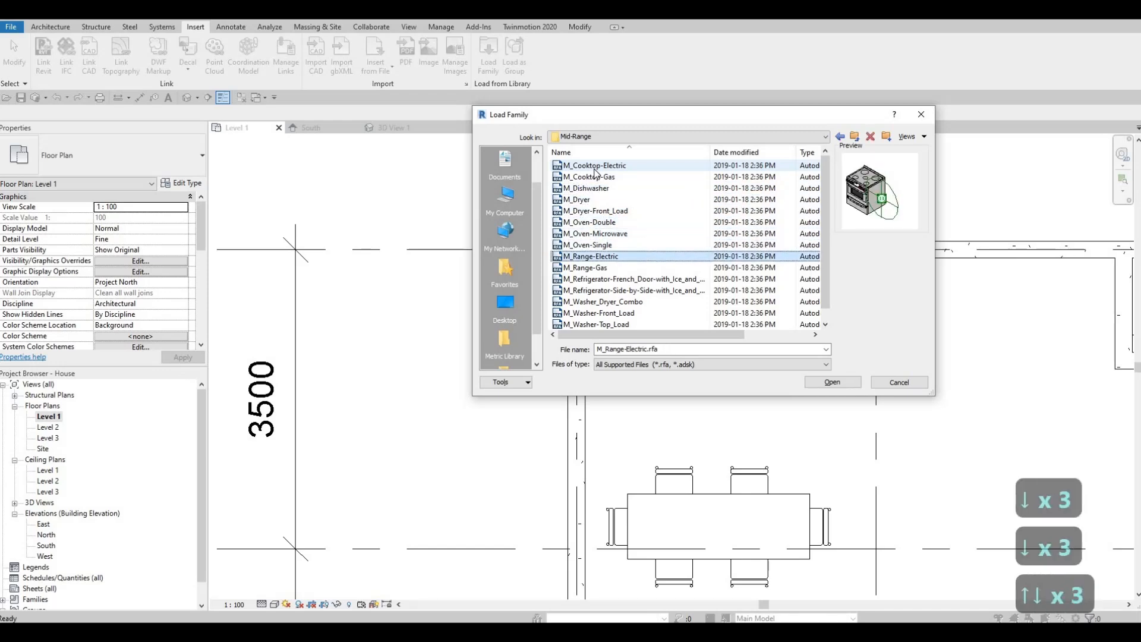
pyautogui.press('Down')
pyautogui.press('Down')
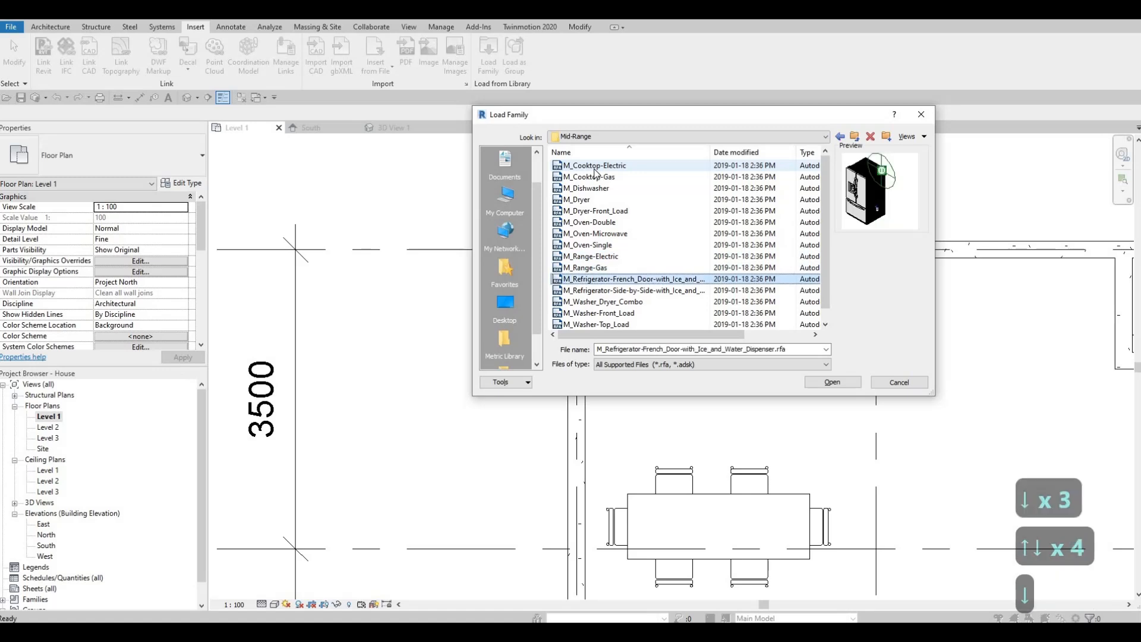
pyautogui.press('Down')
pyautogui.press('Up')
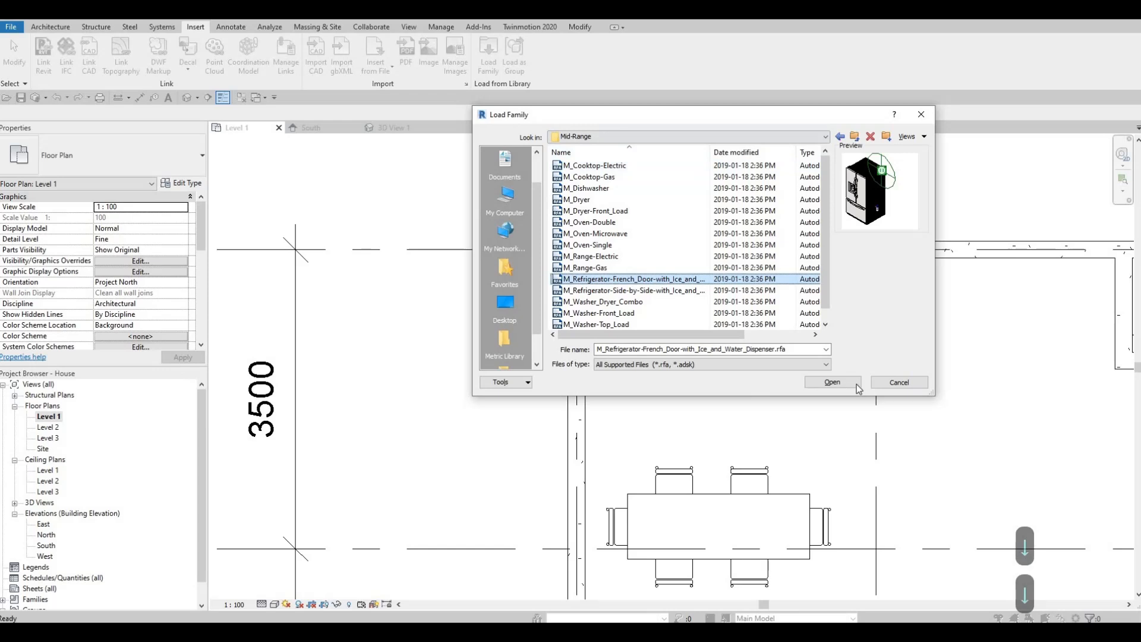
pyautogui.press('F2')
pyautogui.press('Escape')
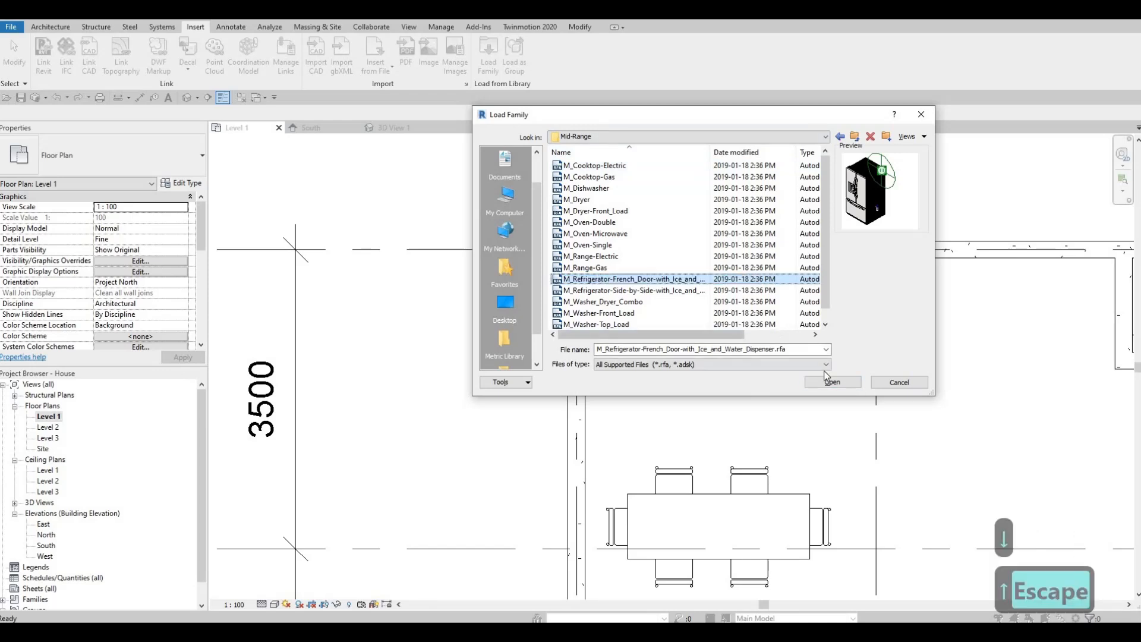
pyautogui.press('Escape')
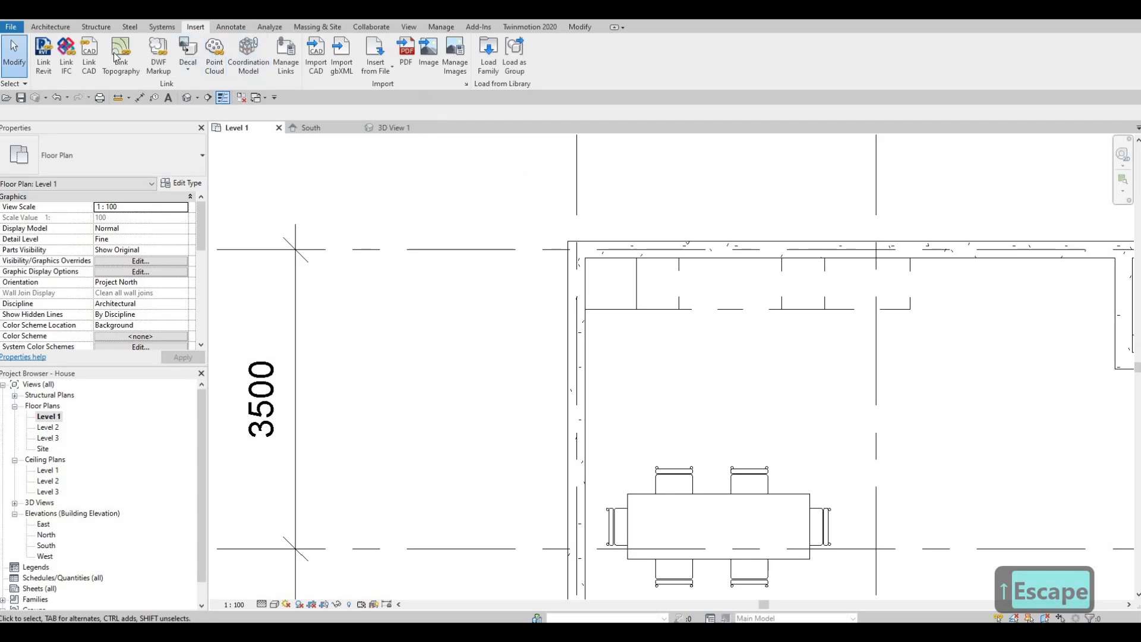
# Step: Place the 900mm French door refrigerator against the kitchen wall beside the open end of the base cabinet row
pyautogui.click(50, 27)
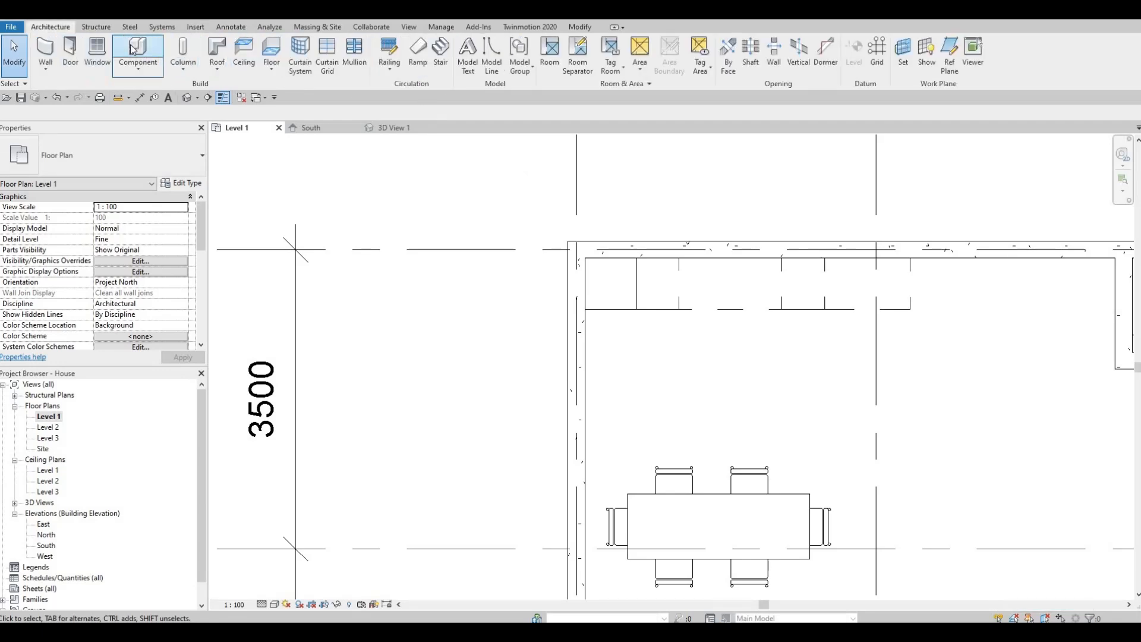
pyautogui.click(134, 49)
pyautogui.scroll(1, 929, 248)
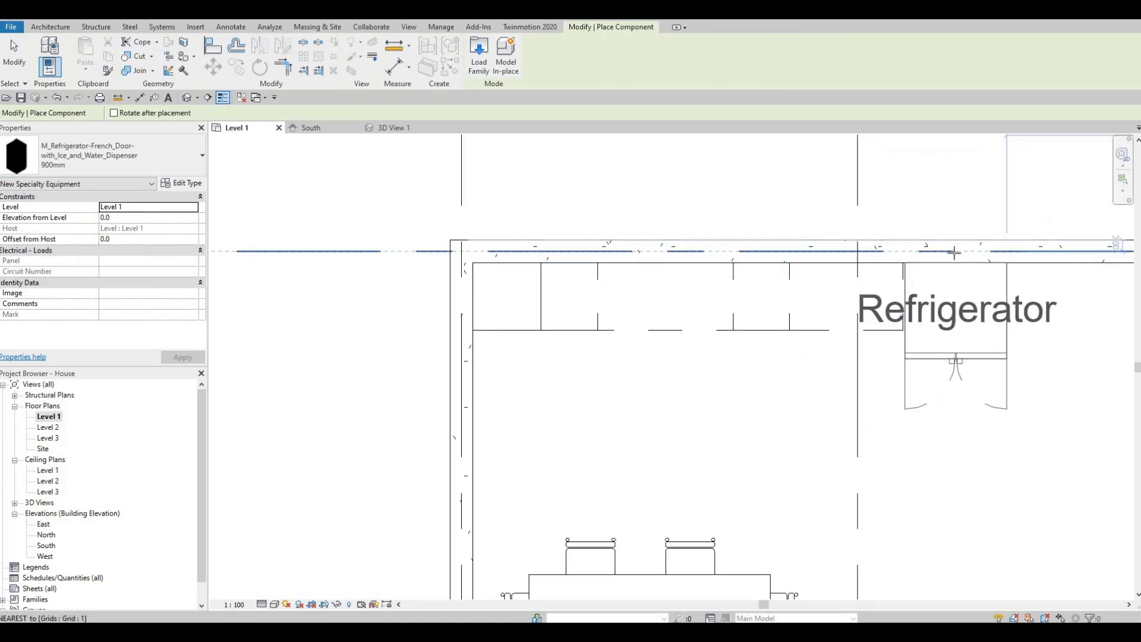
pyautogui.click(951, 272)
pyautogui.press('Escape')
pyautogui.press('Escape')
# Step: Change the refrigerator to the 850mm type and nudge it up against the last base cabinet
pyautogui.moveTo(916, 339); pyautogui.dragTo(939, 294, button='middle')
pyautogui.click(939, 295)
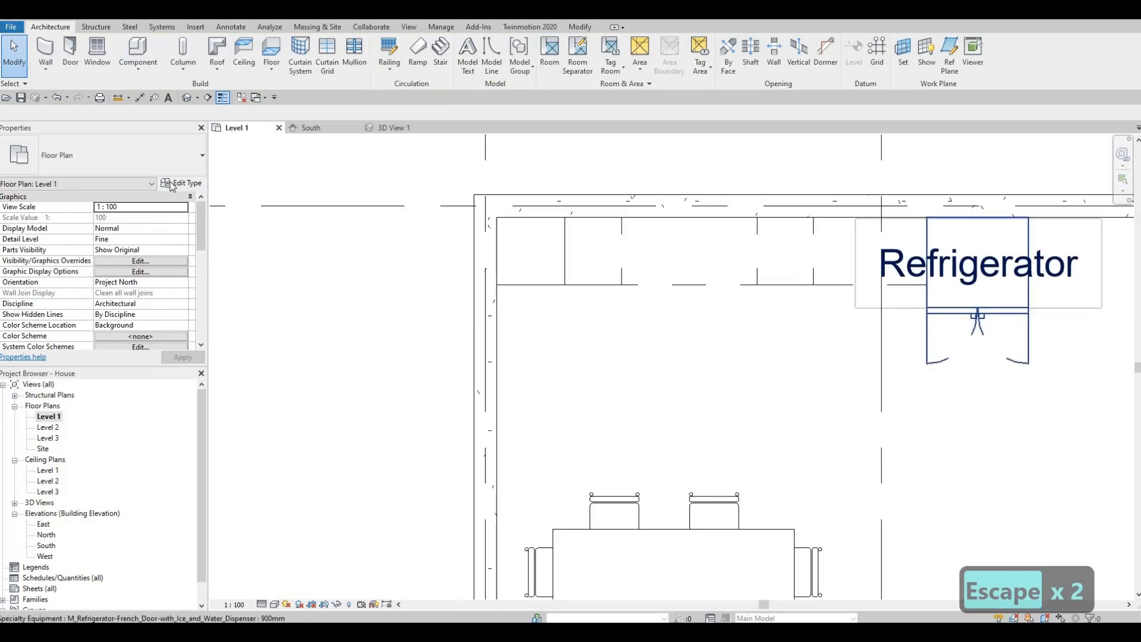
pyautogui.click(119, 156)
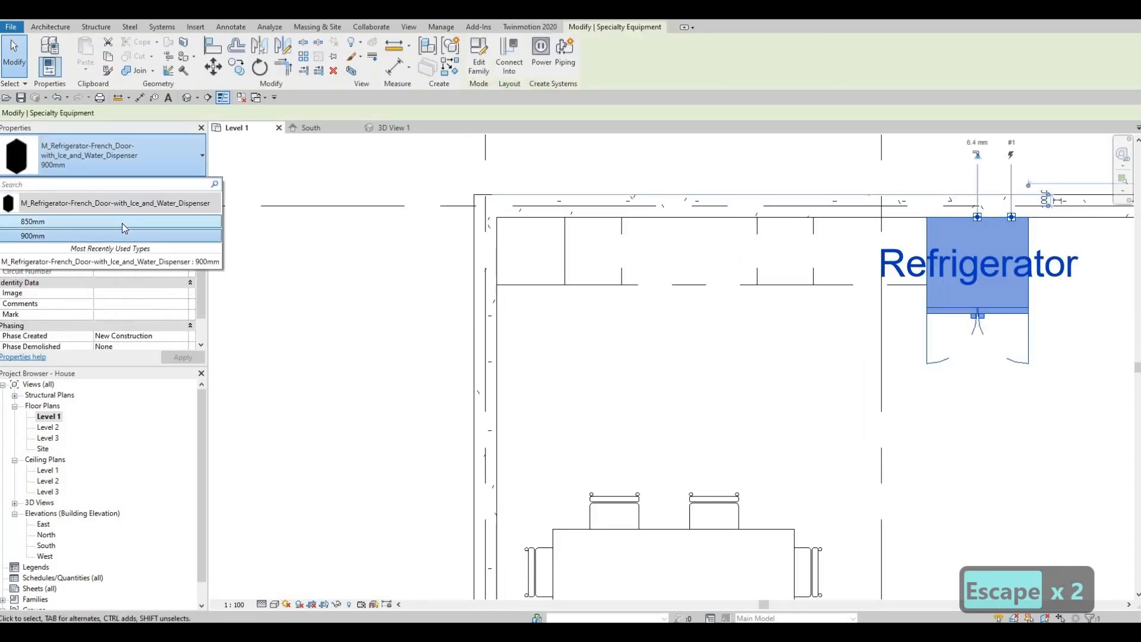
pyautogui.click(122, 223)
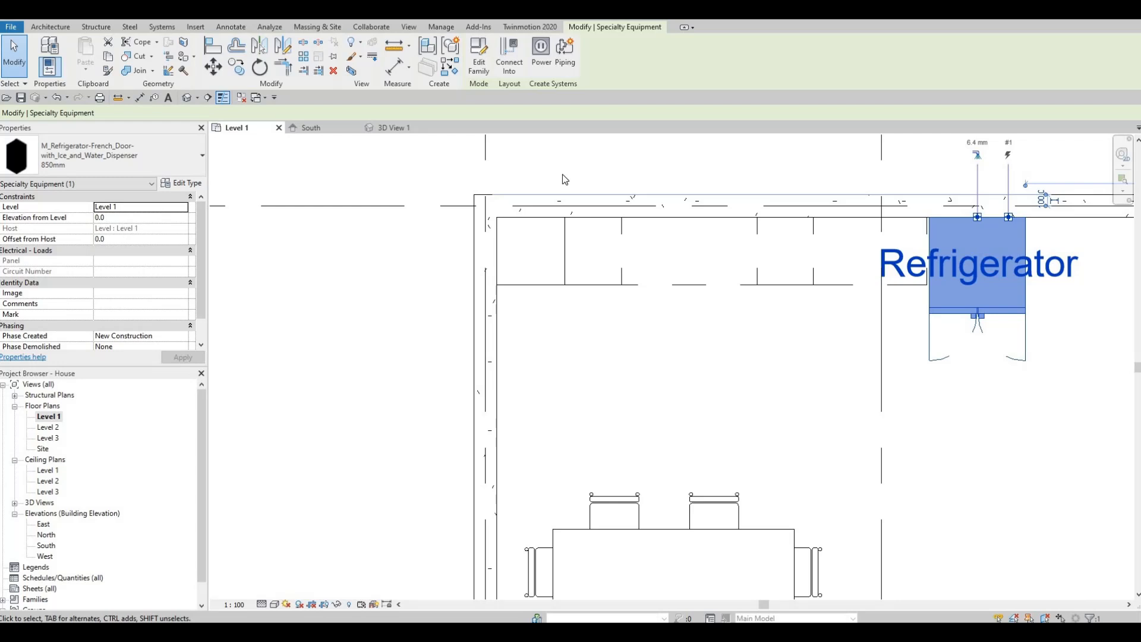
pyautogui.press('Escape')
pyautogui.press('Escape')
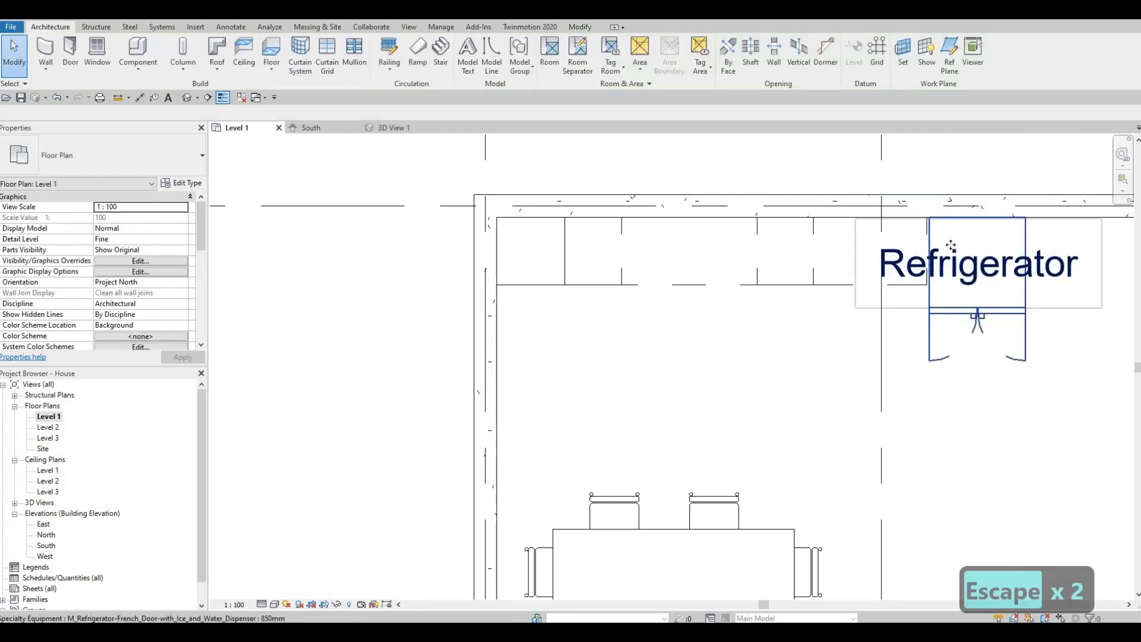
pyautogui.click(945, 244)
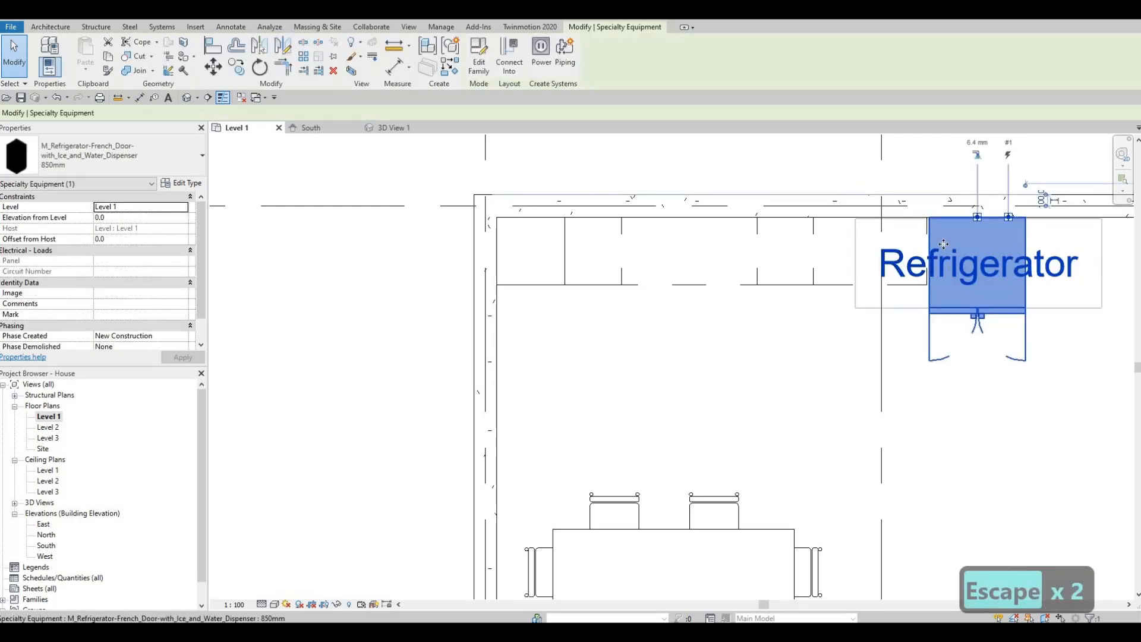
pyautogui.press('Escape')
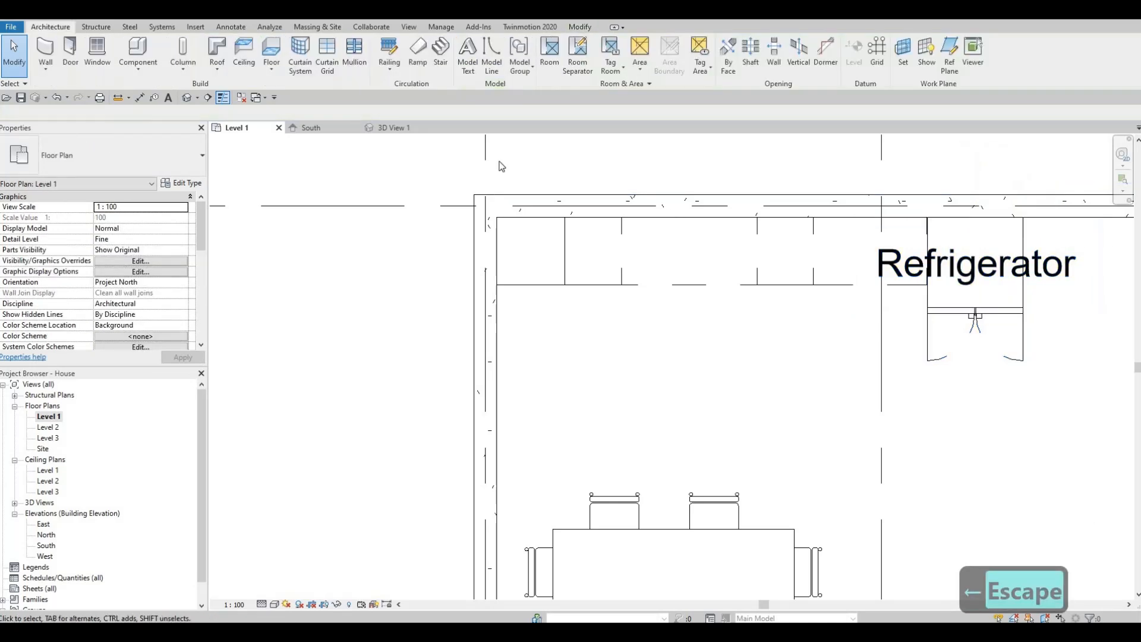
# Step: Compare the electric and gas cooktop families in the Mid-Range folder and load M_Cooktop-Electric into the project
pyautogui.click(195, 28)
pyautogui.click(486, 56)
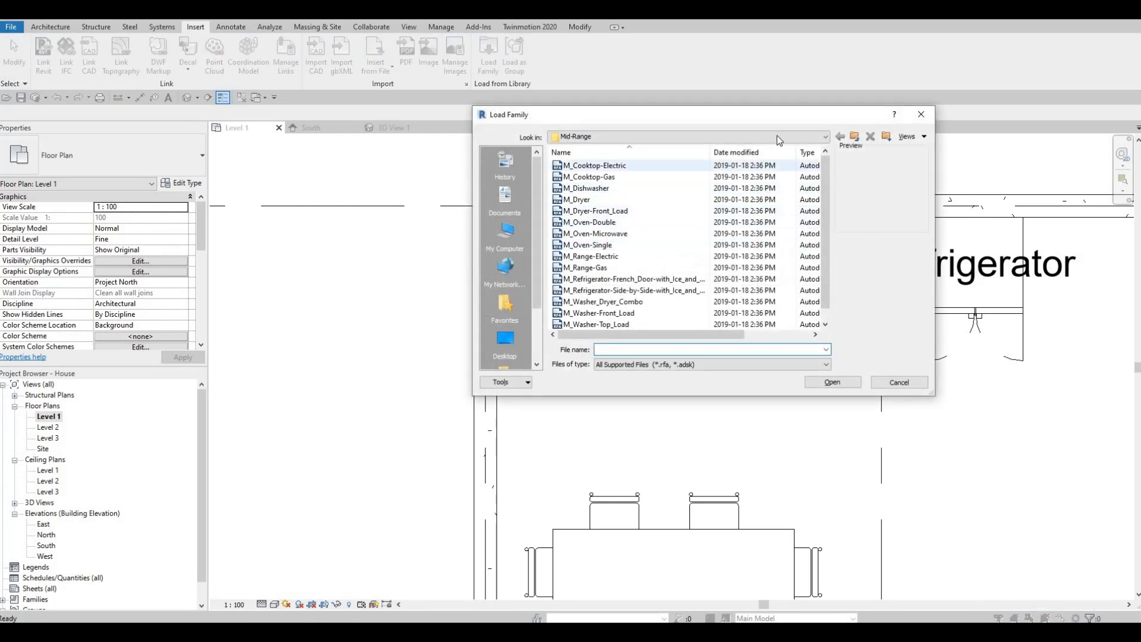
pyautogui.click(594, 166)
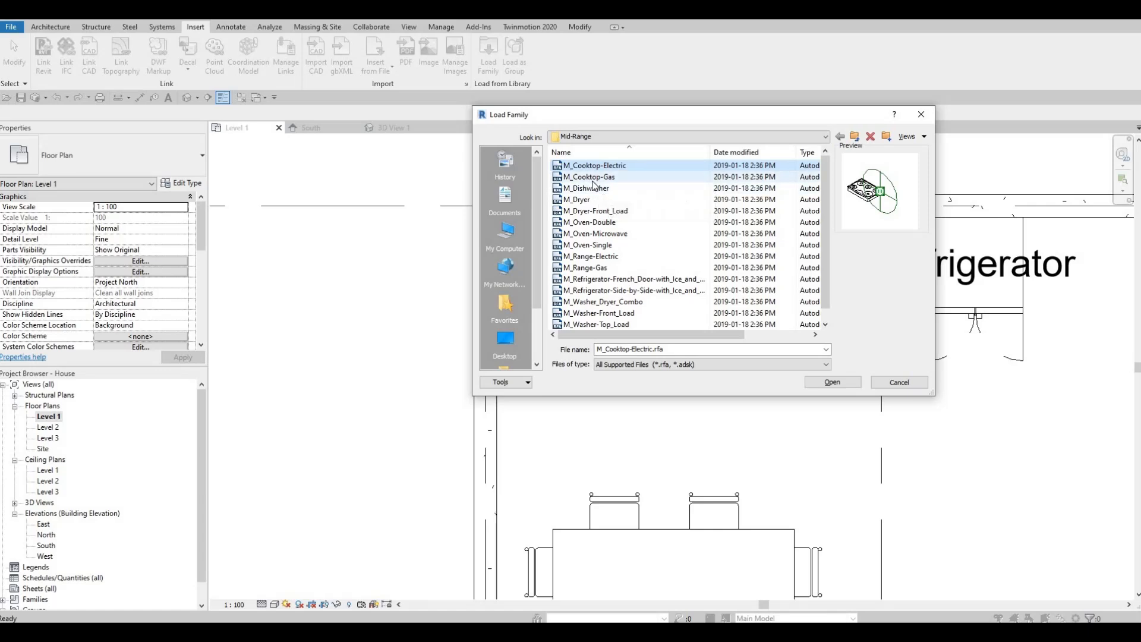
pyautogui.click(593, 177)
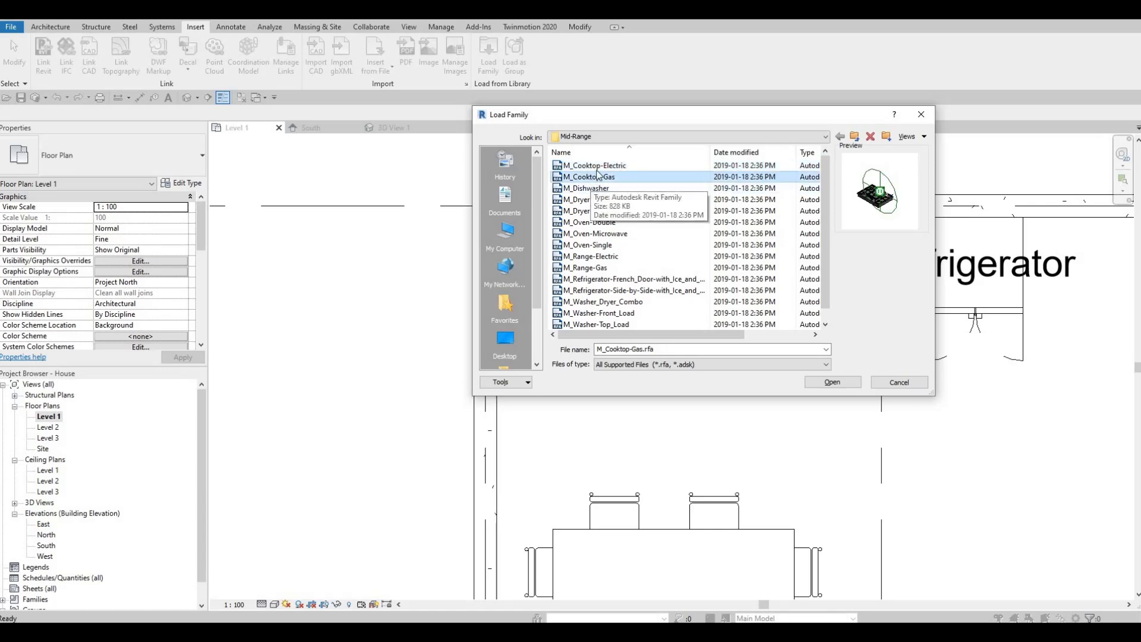
pyautogui.click(594, 169)
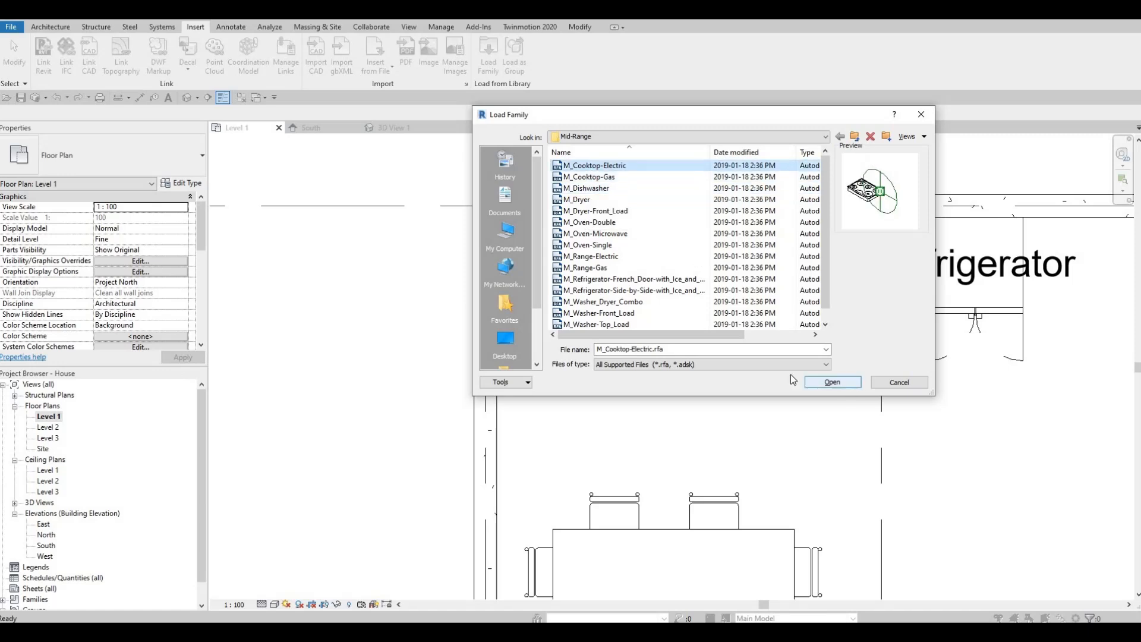
pyautogui.click(829, 382)
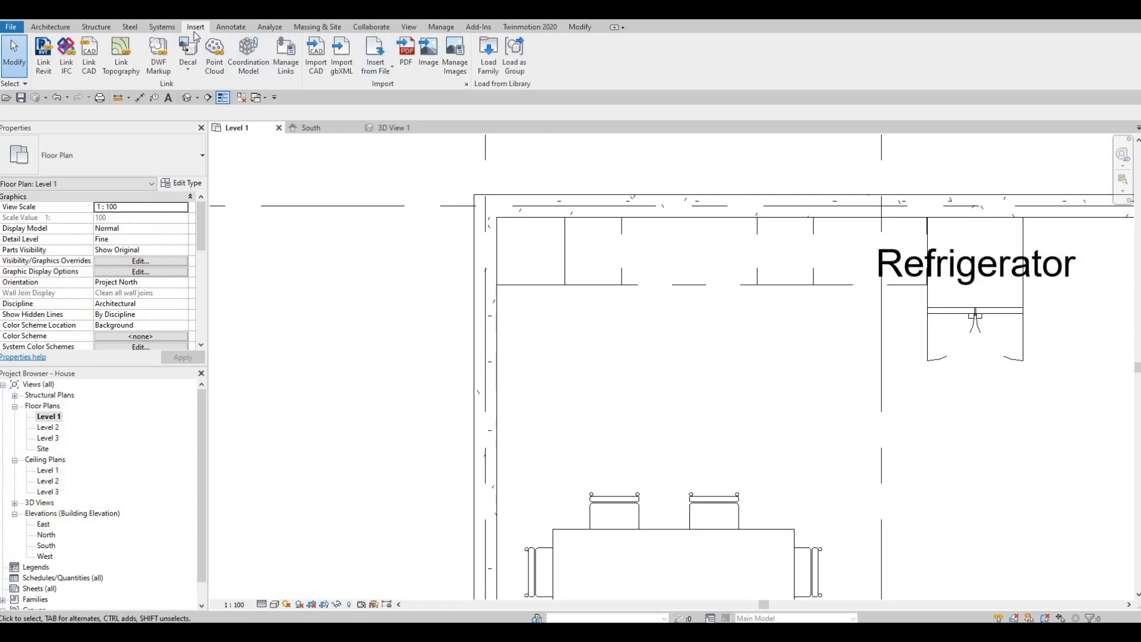
# Step: Browse the Canada family library to the Counter Tops folder under Casework for loading a family
pyautogui.click(487, 56)
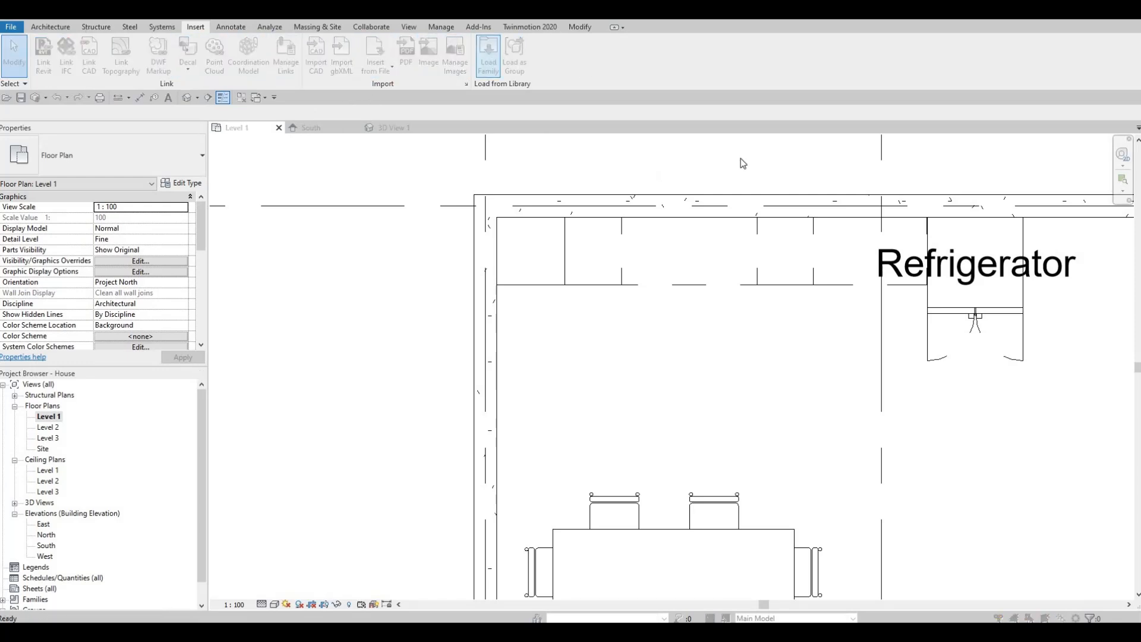
pyautogui.click(690, 137)
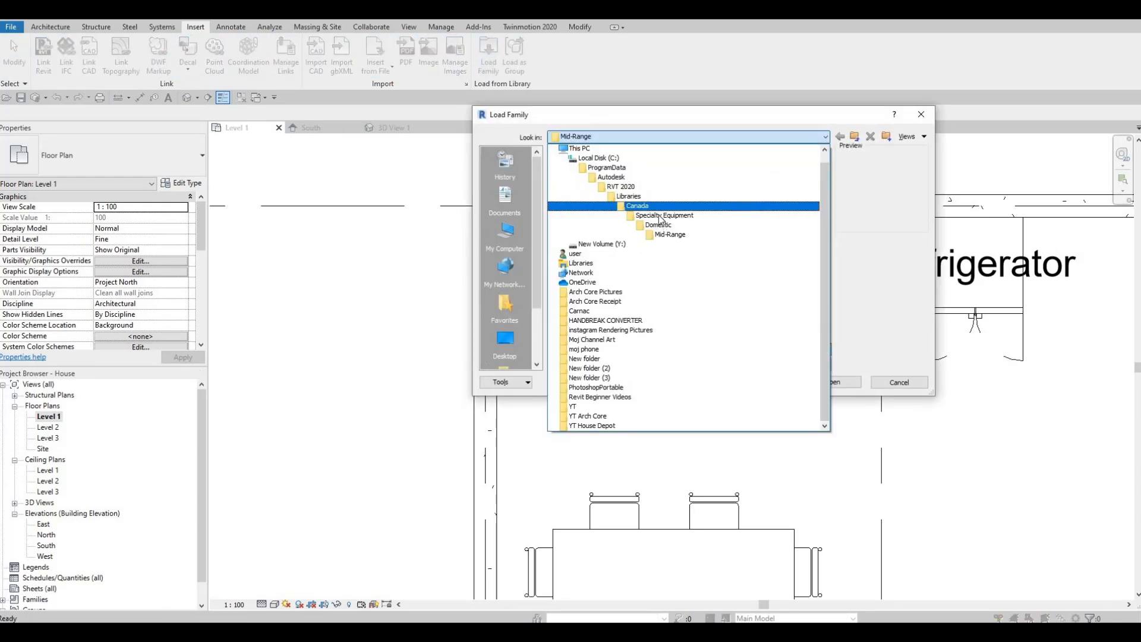
pyautogui.click(624, 206)
pyautogui.scroll(-2, 587, 238)
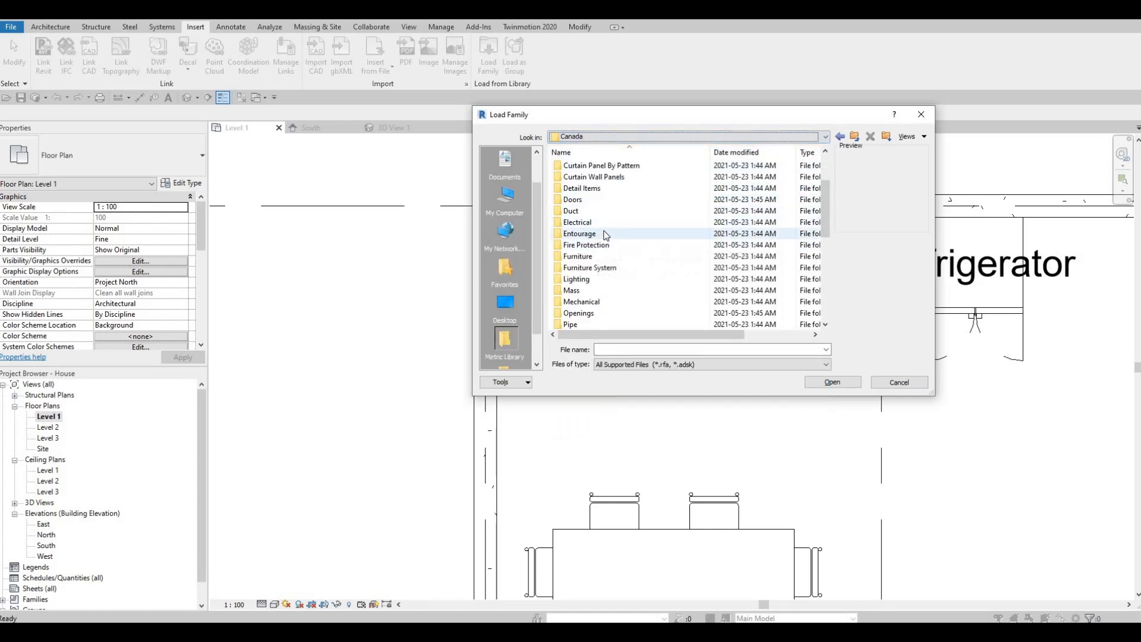
pyautogui.scroll(2, 594, 235)
pyautogui.doubleClick(589, 200)
pyautogui.doubleClick(592, 177)
# Step: Compare the straight, island and L-shaped countertop families and load M_Counter Top w Sink into the project
pyautogui.click(590, 169)
pyautogui.click(579, 187)
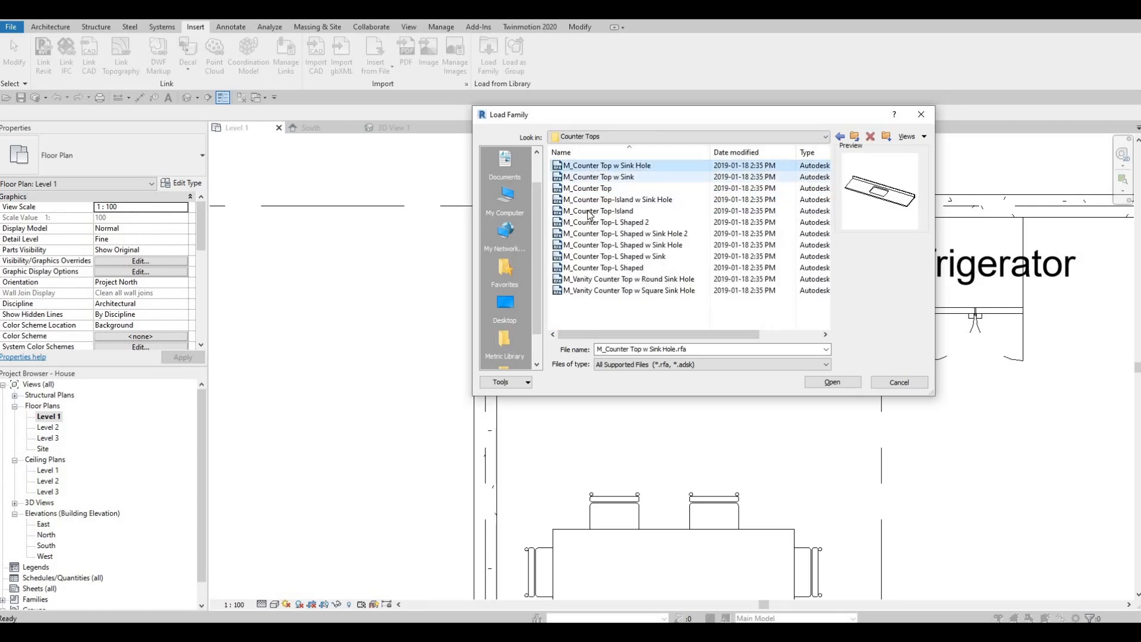
pyautogui.click(587, 210)
pyautogui.click(609, 245)
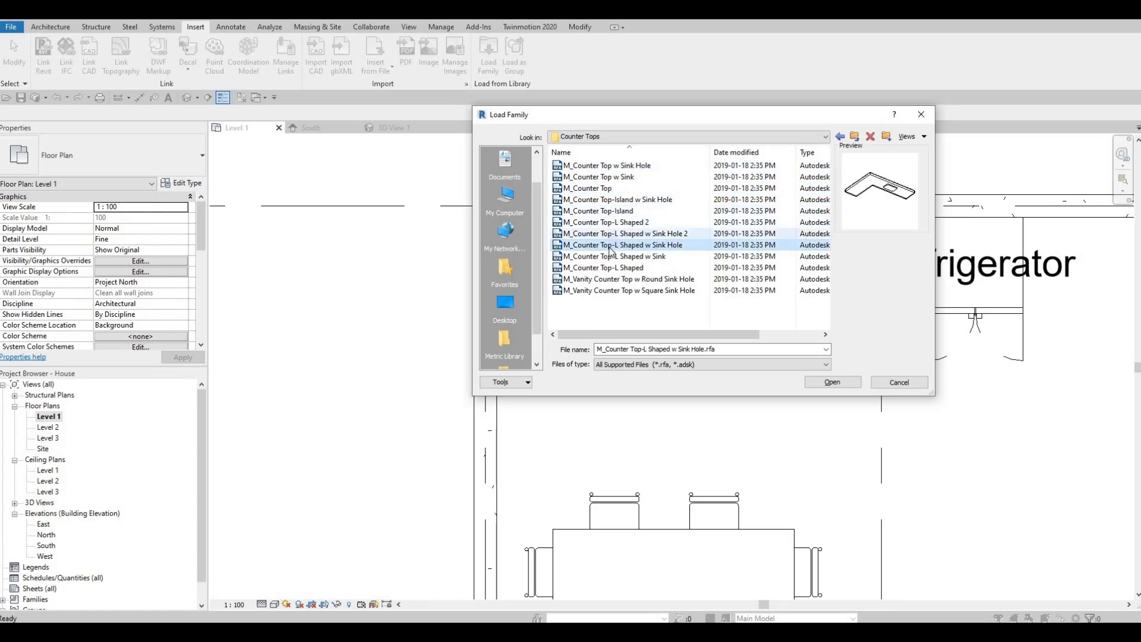
pyautogui.click(609, 224)
pyautogui.click(606, 268)
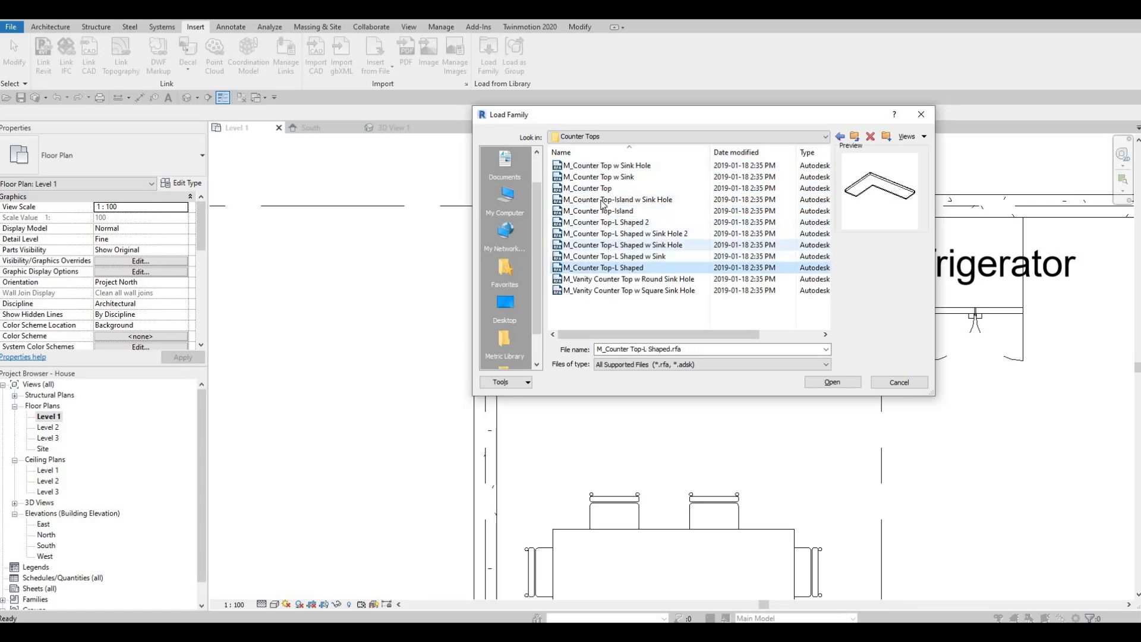
pyautogui.click(603, 200)
pyautogui.click(609, 188)
pyautogui.click(612, 177)
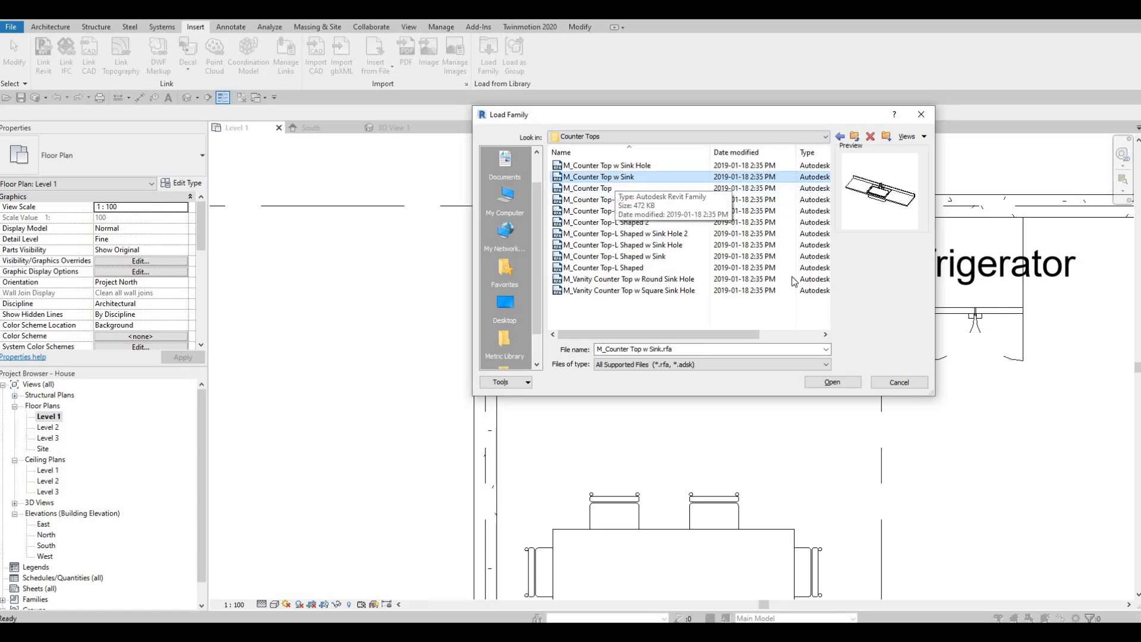
pyautogui.click(813, 381)
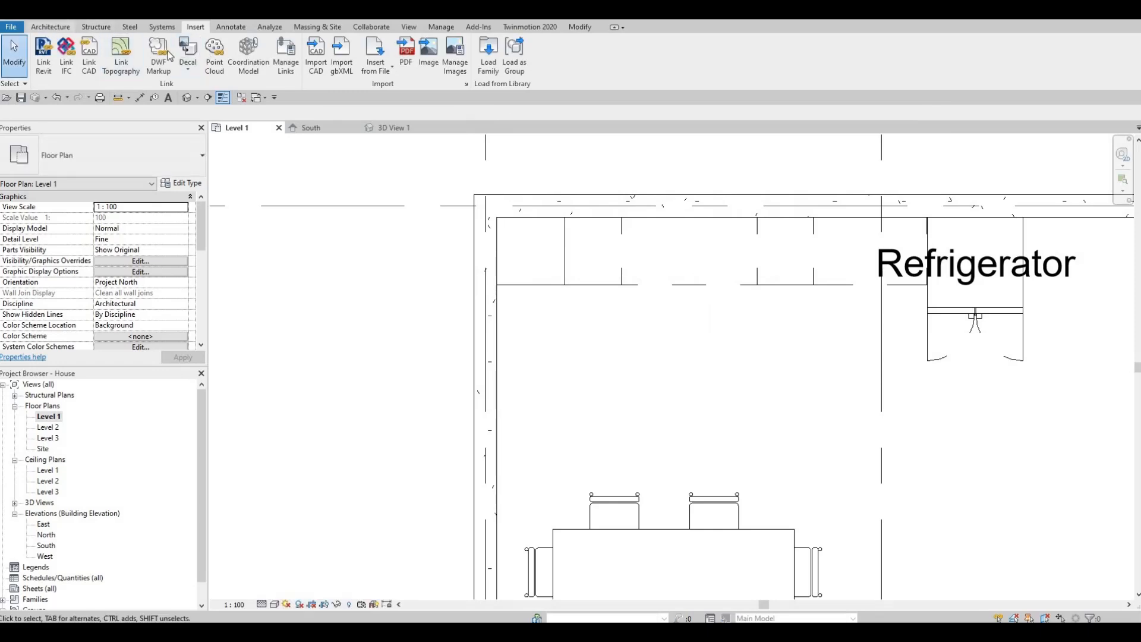
# Step: Place the M_Counter Top w Sink, 600mm Depth, against the kitchen wall over the base cabinets
pyautogui.click(138, 51)
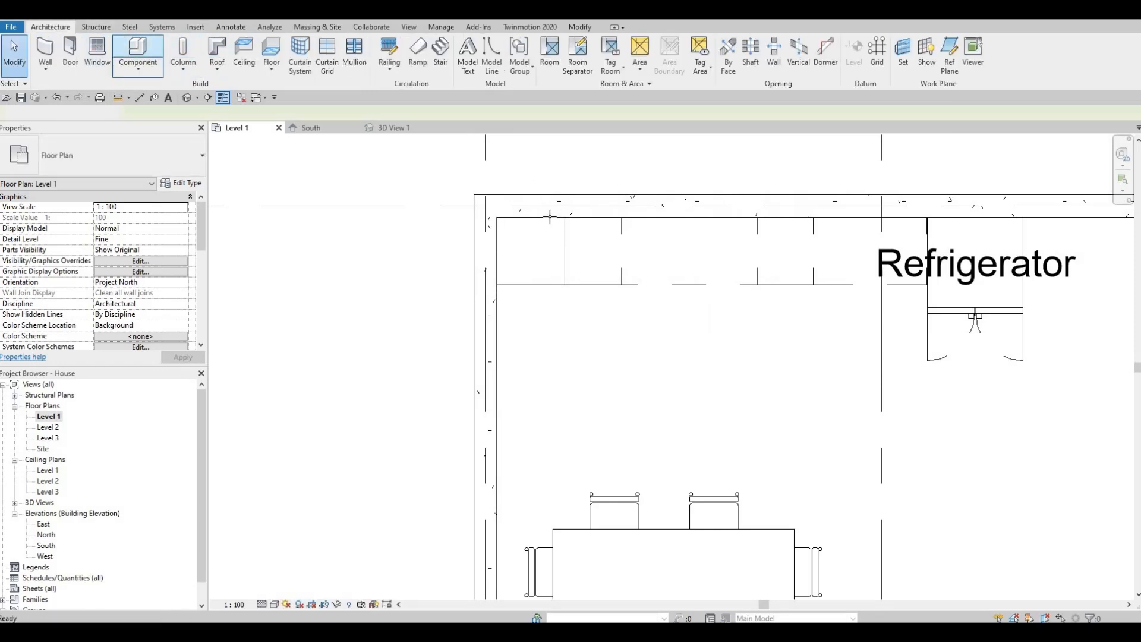
pyautogui.scroll(2, 550, 216)
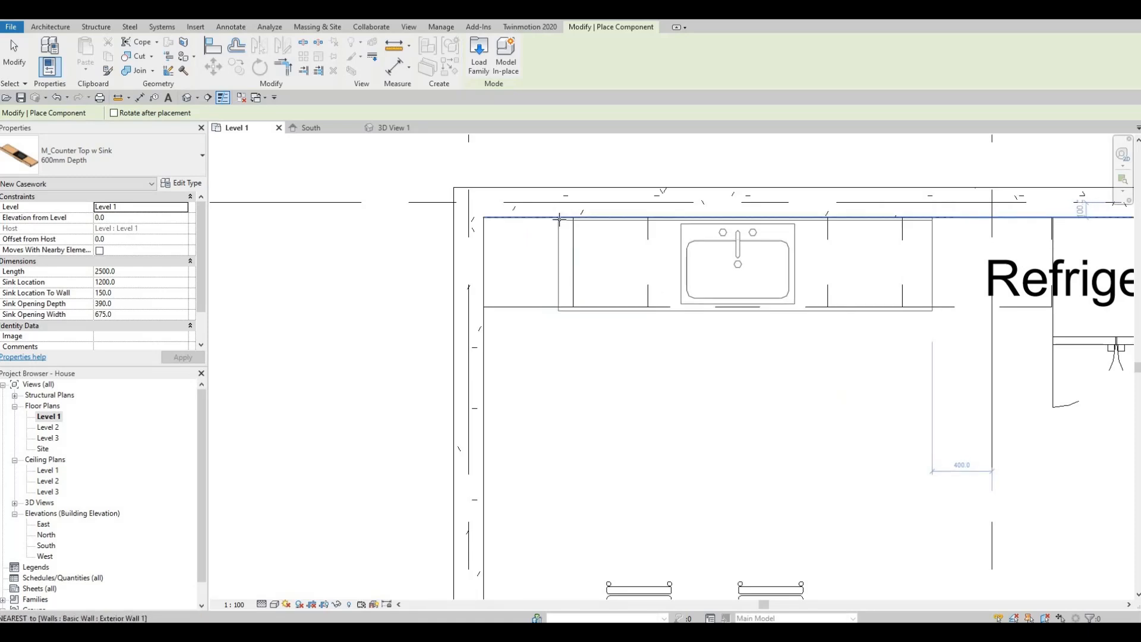
pyautogui.click(593, 235)
pyautogui.press('Escape')
pyautogui.press('Escape')
pyautogui.press('Escape')
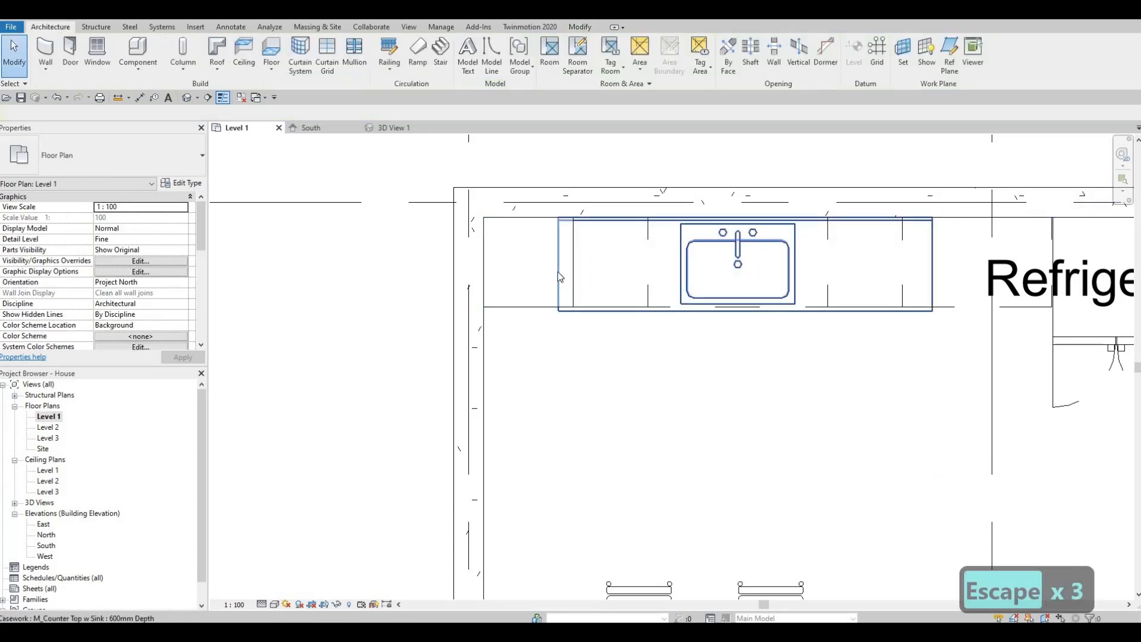
# Step: Stretch both ends of the countertop to span from the side wall to the refrigerator, 3800 mm long
pyautogui.click(558, 275)
pyautogui.moveTo(547, 269); pyautogui.dragTo(485, 268)
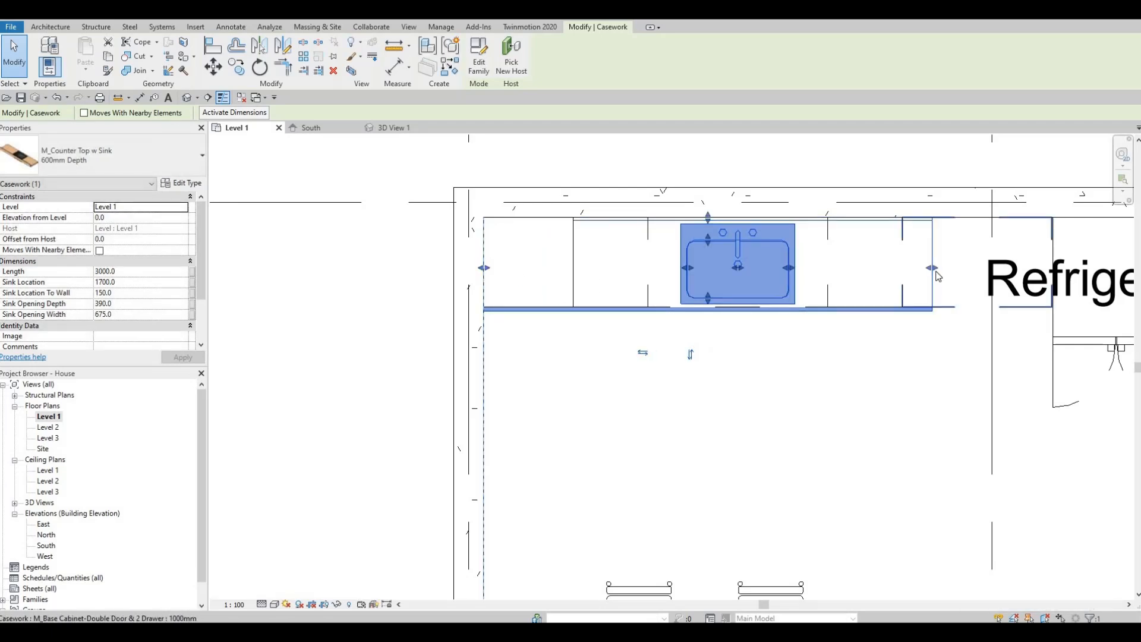
pyautogui.moveTo(989, 267); pyautogui.dragTo(1052, 267)
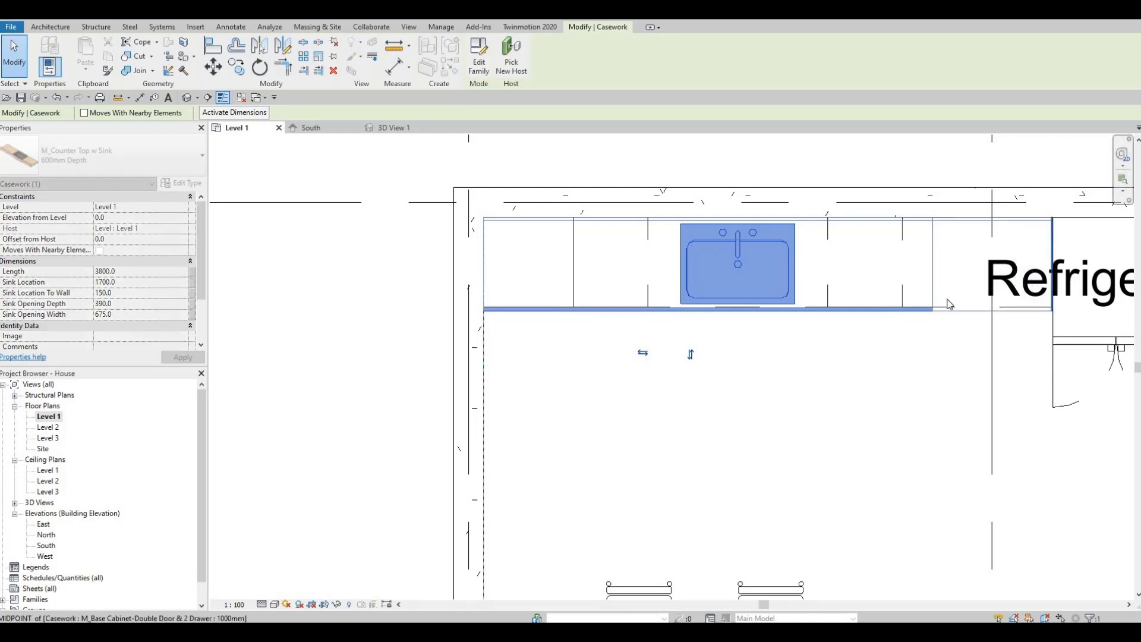
pyautogui.press('Escape')
pyautogui.scroll(-2, 803, 178)
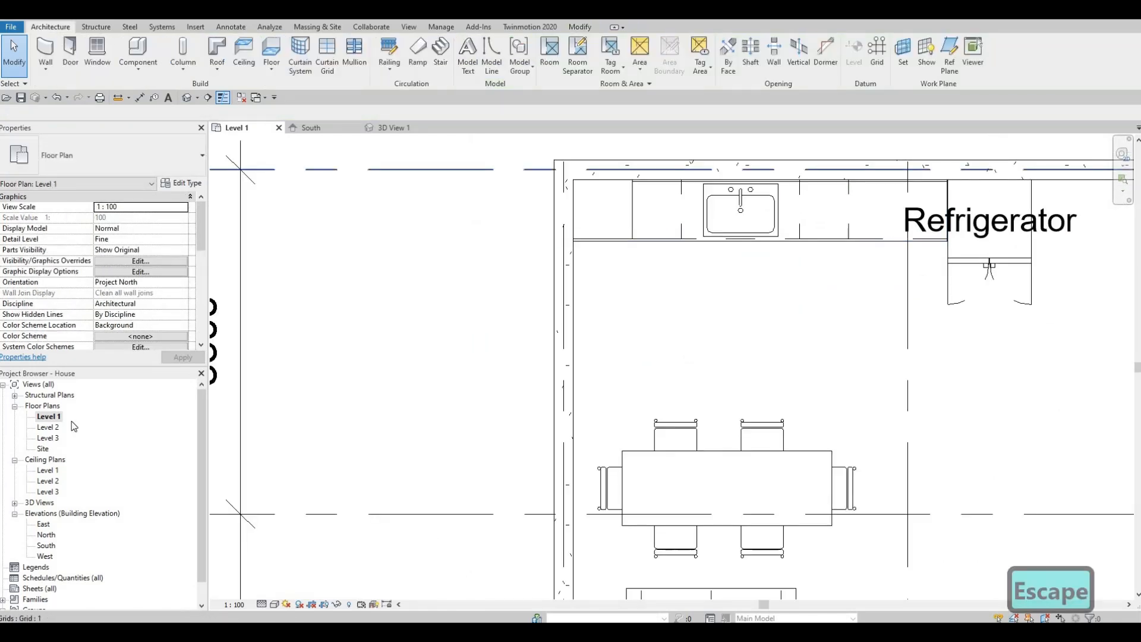
# Step: Open the 3D View 1 camera view, inspect the kitchen, and extend its crop region downward and to both sides
pyautogui.click(15, 503)
pyautogui.doubleClick(53, 514)
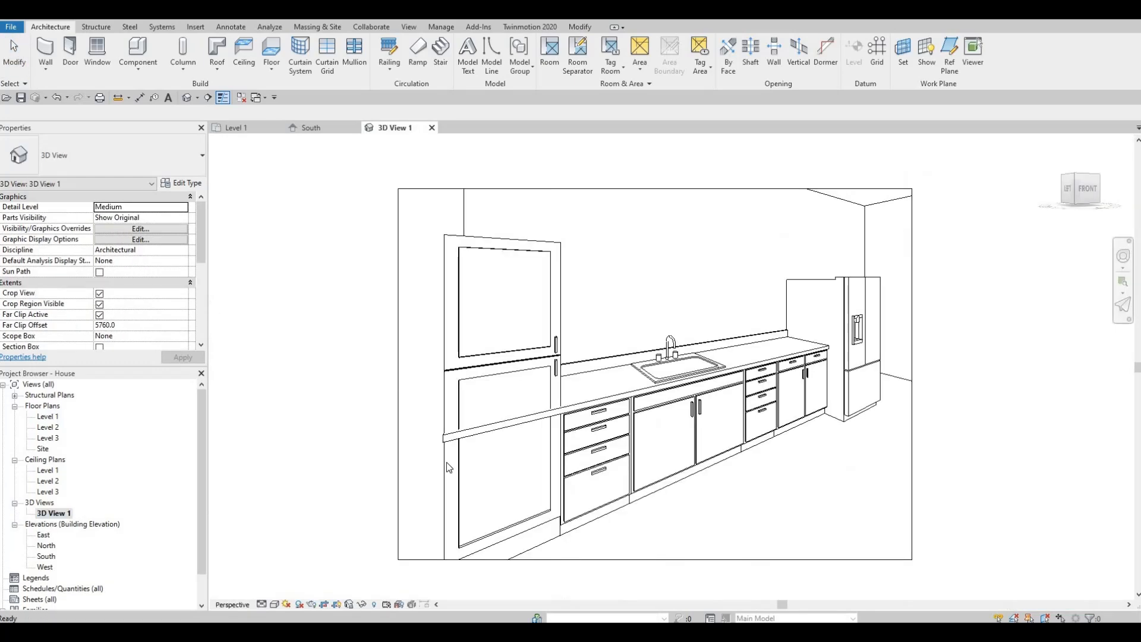
pyautogui.press('Escape')
pyautogui.scroll(3, 792, 381)
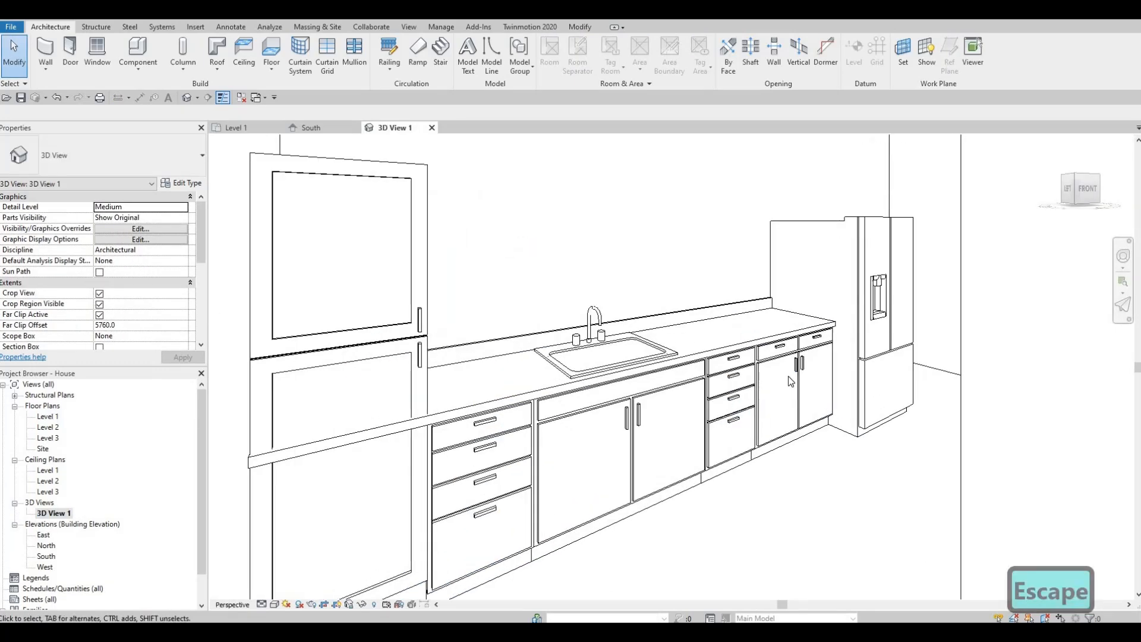
pyautogui.scroll(-5, 675, 504)
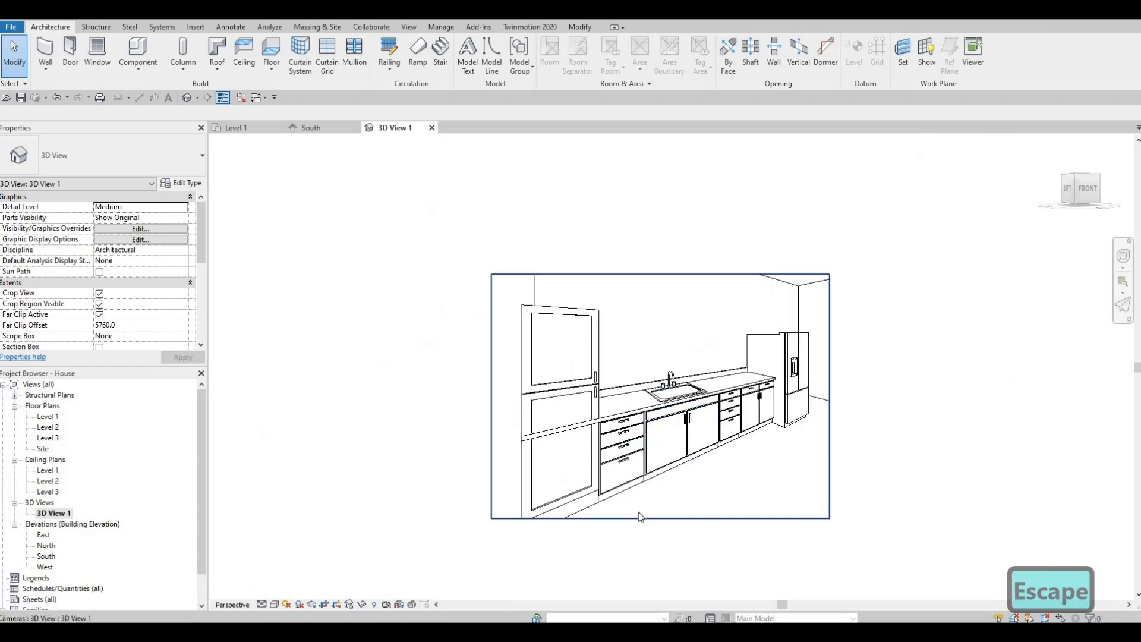
pyautogui.click(661, 519)
pyautogui.moveTo(660, 518); pyautogui.dragTo(661, 559)
pyautogui.moveTo(491, 416); pyautogui.dragTo(441, 417)
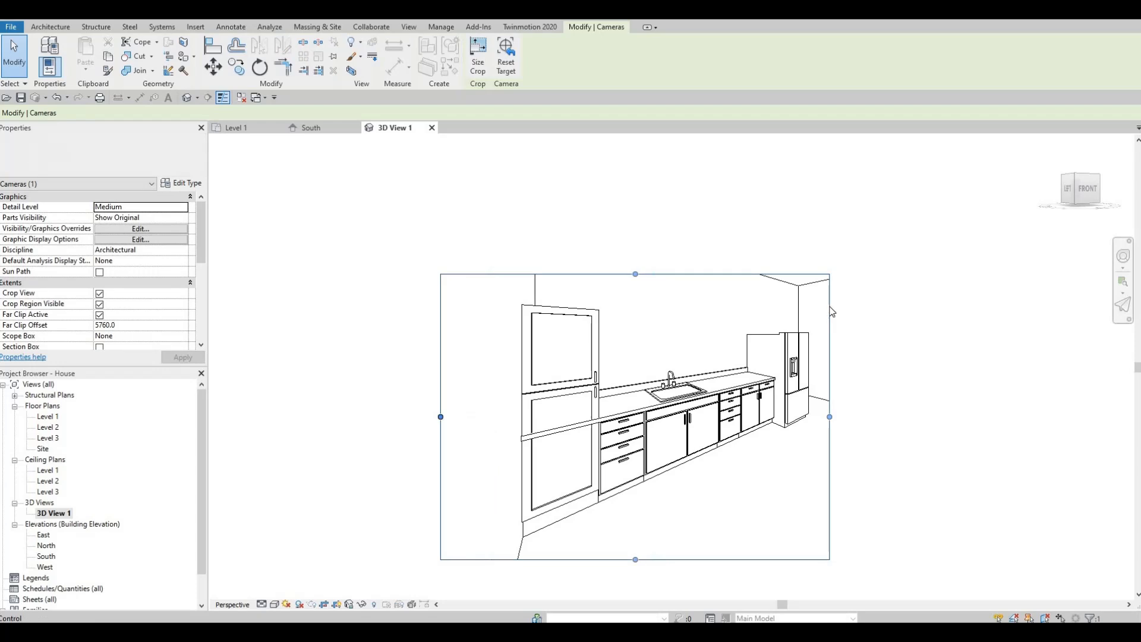
pyautogui.moveTo(882, 417); pyautogui.dragTo(881, 417)
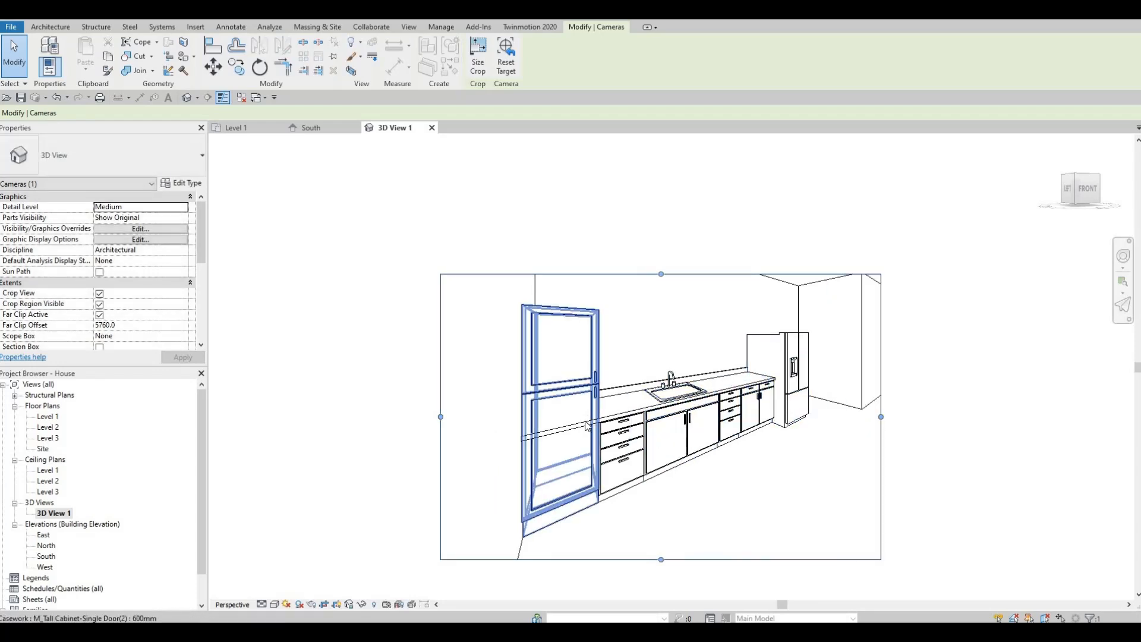
# Step: In the Level 1 plan, shorten the countertop to start at the tall cabinet's side, and check it in 3D View 1
pyautogui.click(589, 423)
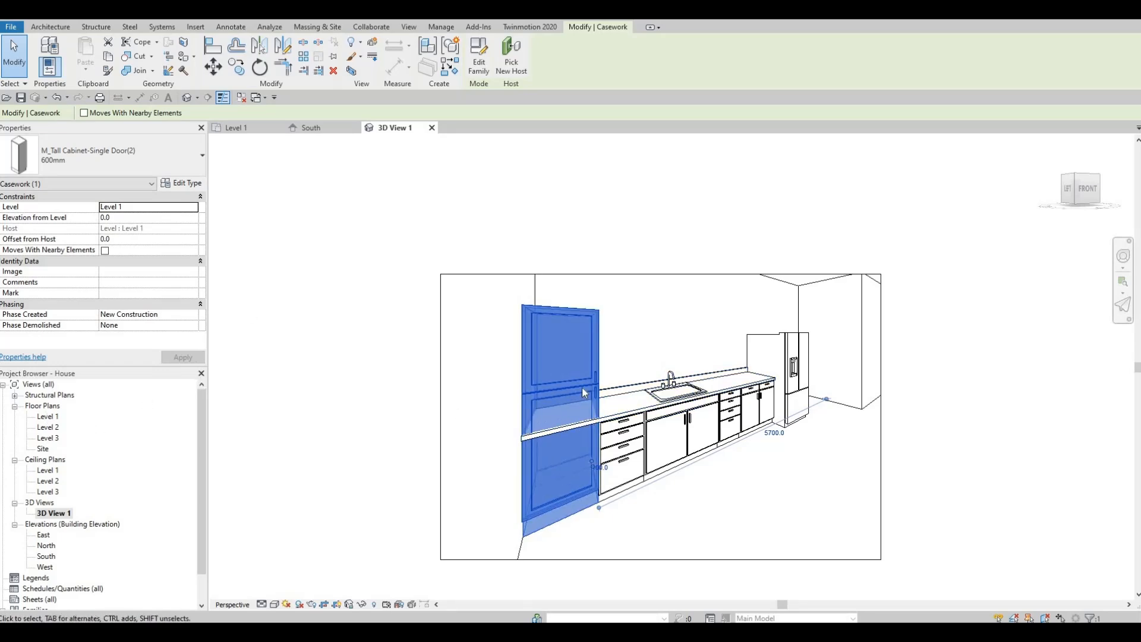
pyautogui.doubleClick(48, 416)
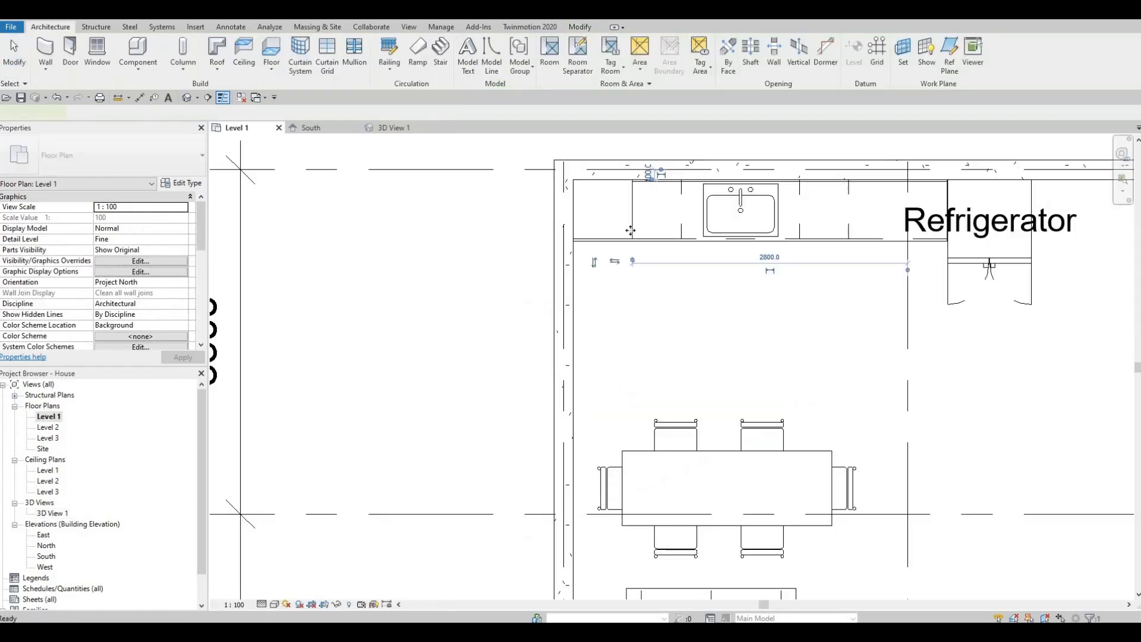
pyautogui.click(565, 223)
pyautogui.moveTo(636, 216); pyautogui.dragTo(635, 215)
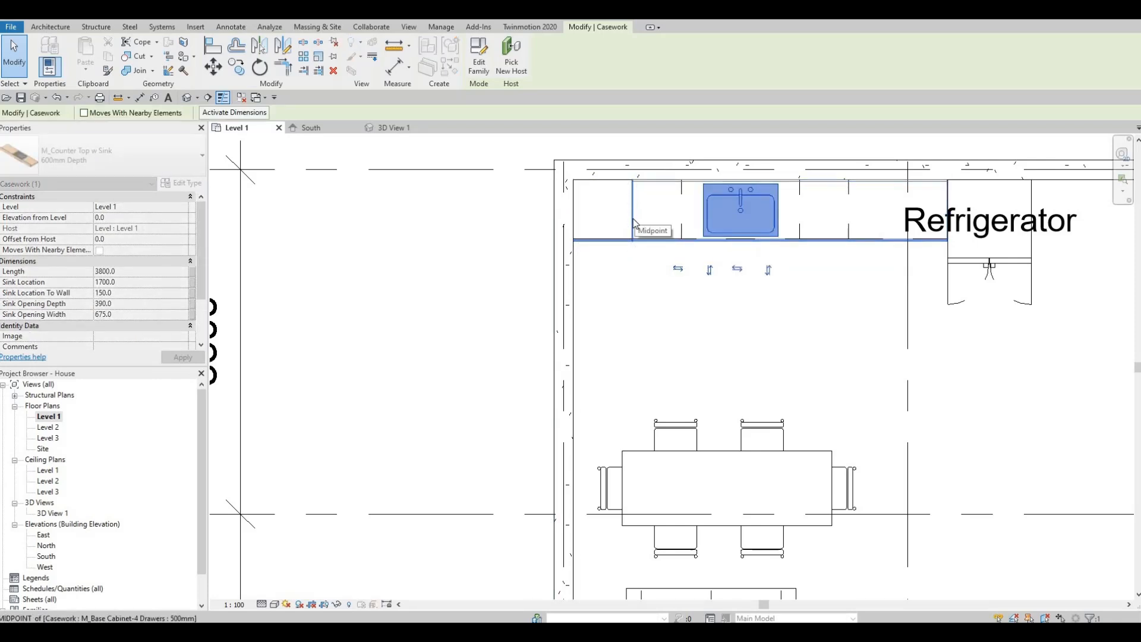
pyautogui.press('Escape')
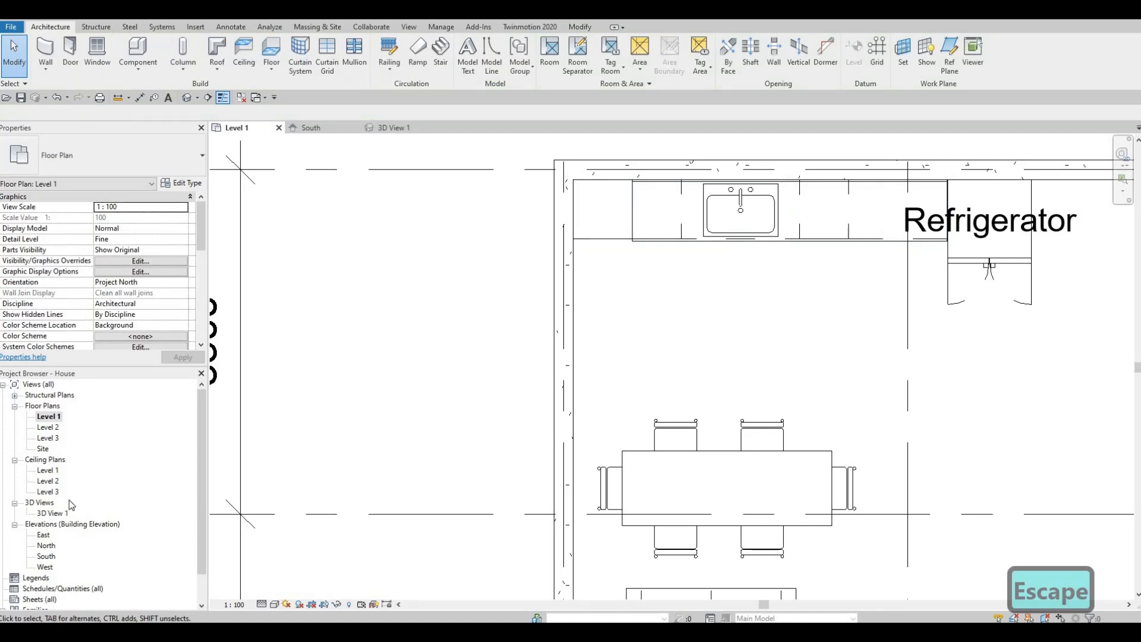
pyautogui.doubleClick(48, 513)
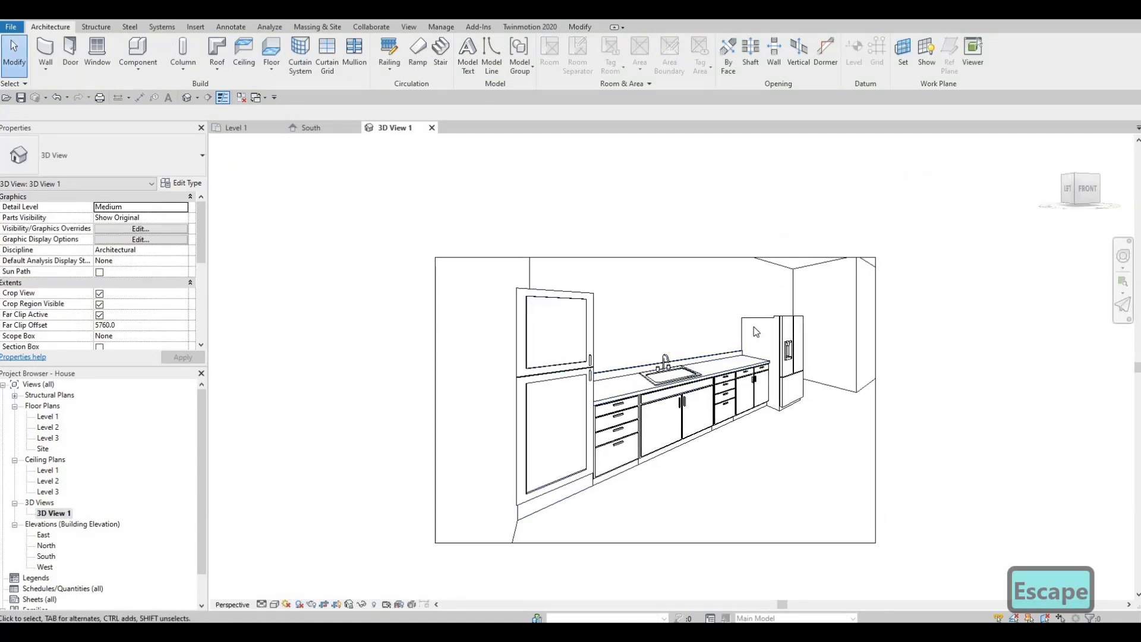
pyautogui.scroll(2, 782, 320)
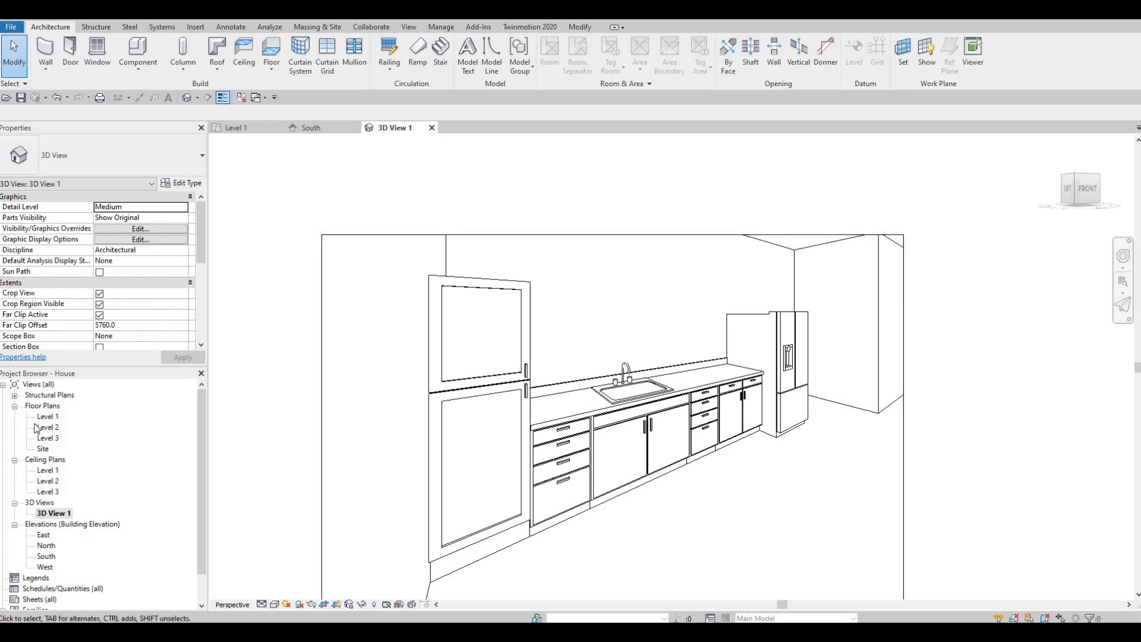
# Step: Open the Level 1 floor plan and browse the family library to the Wall Cabinets folder under Casework
pyautogui.doubleClick(46, 417)
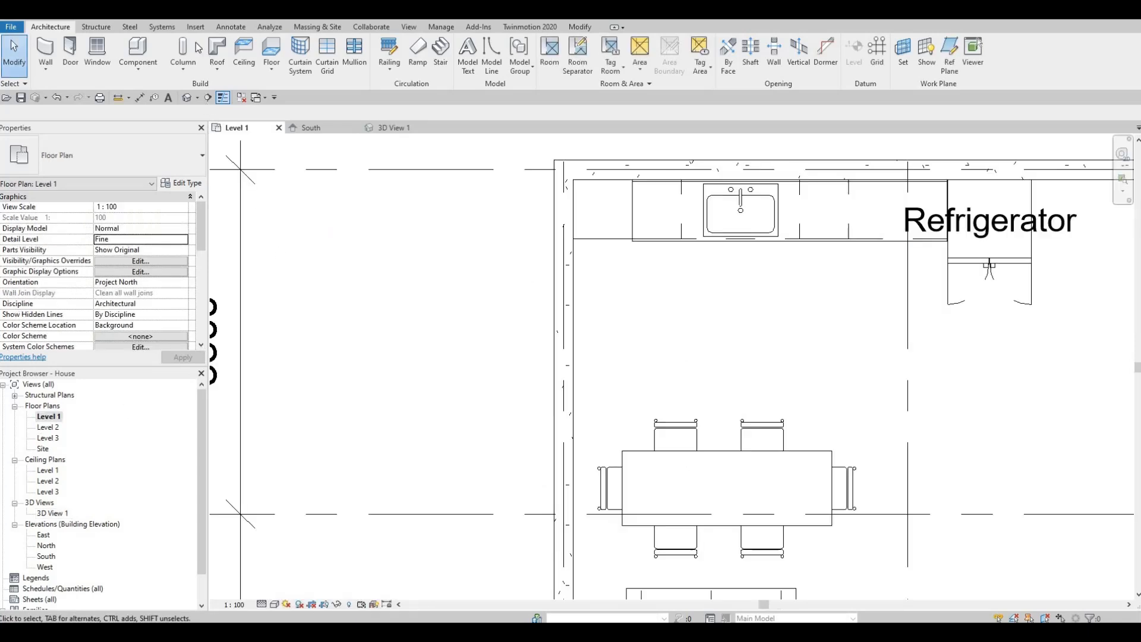
pyautogui.scroll(-4, 445, 72)
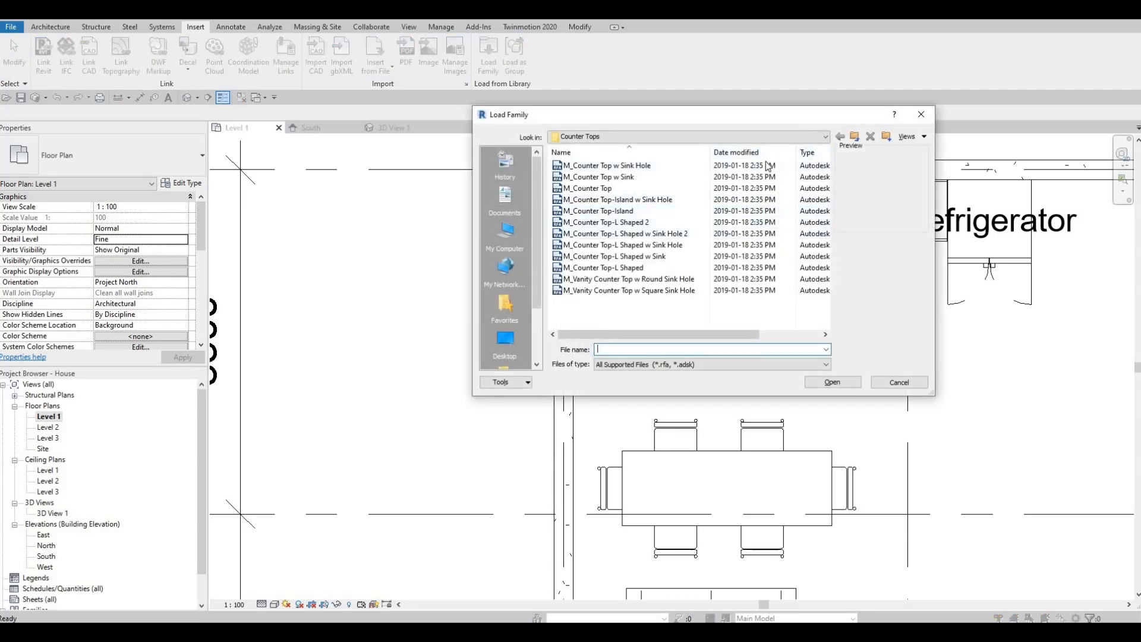
pyautogui.click(684, 136)
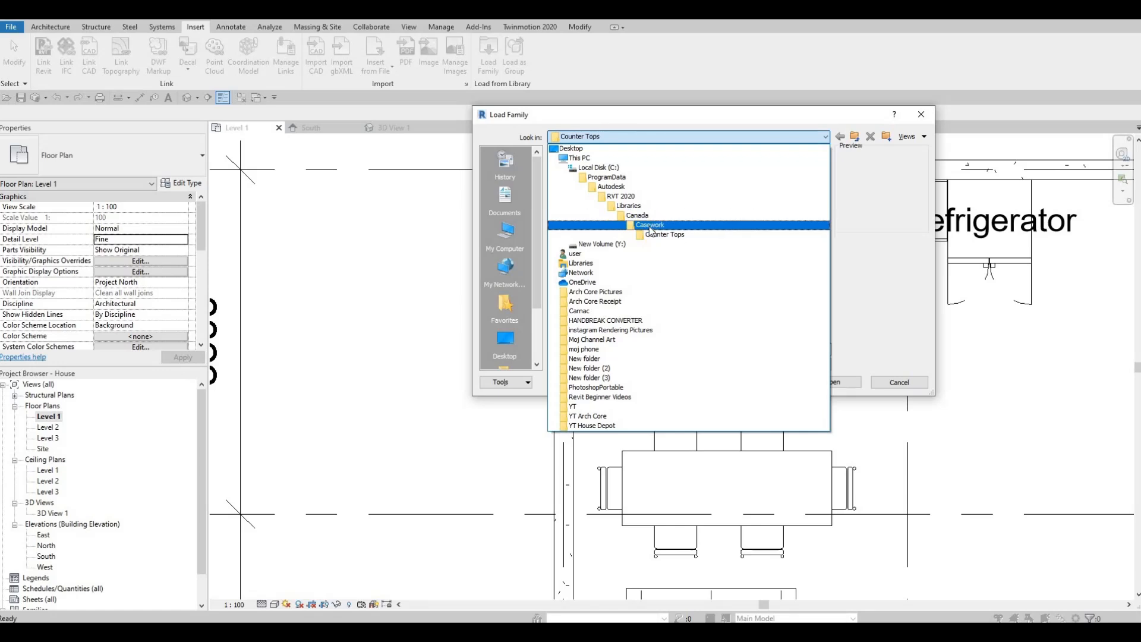
pyautogui.click(650, 228)
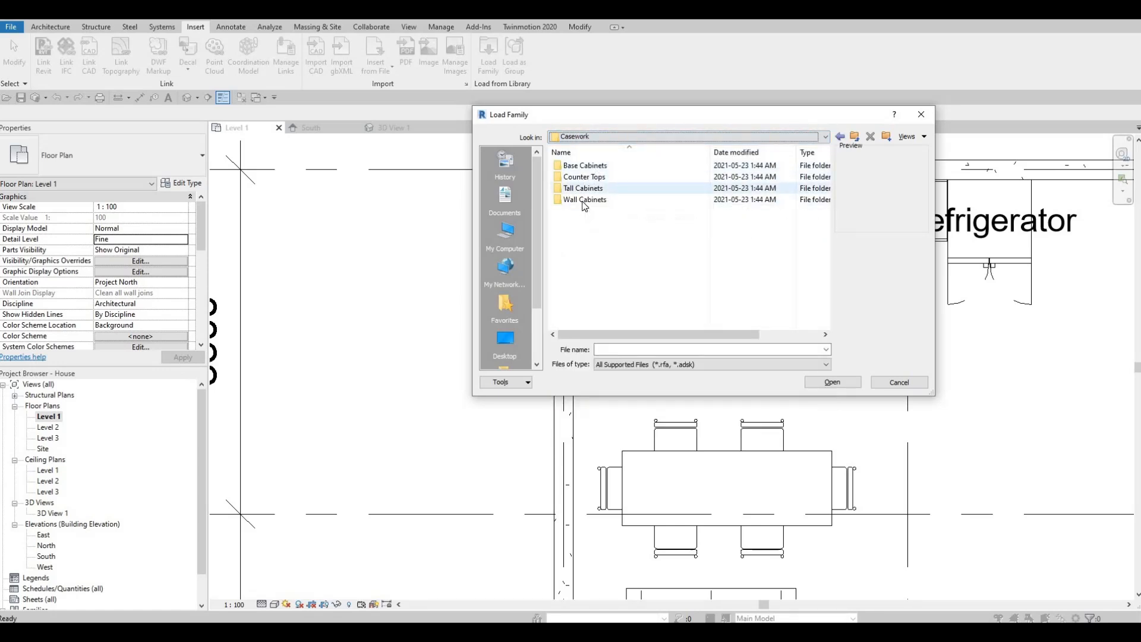
pyautogui.doubleClick(588, 203)
# Step: Preview the corner, double door, filler and single door upper cabinet families, with and without glass
pyautogui.click(596, 167)
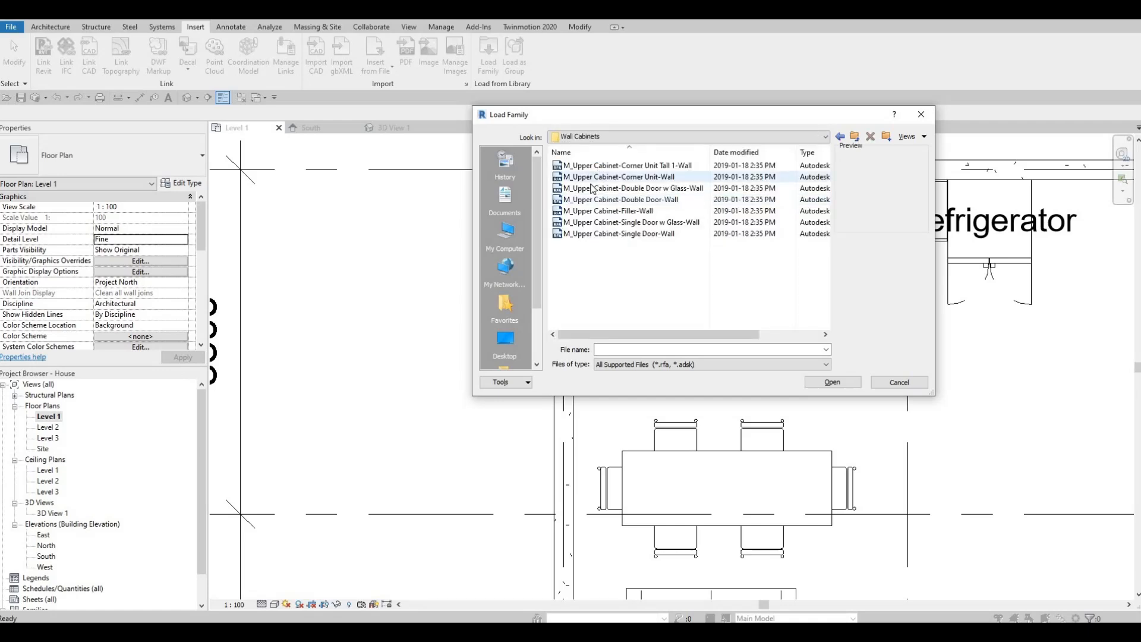
pyautogui.click(589, 190)
pyautogui.click(596, 198)
pyautogui.click(597, 190)
pyautogui.click(621, 178)
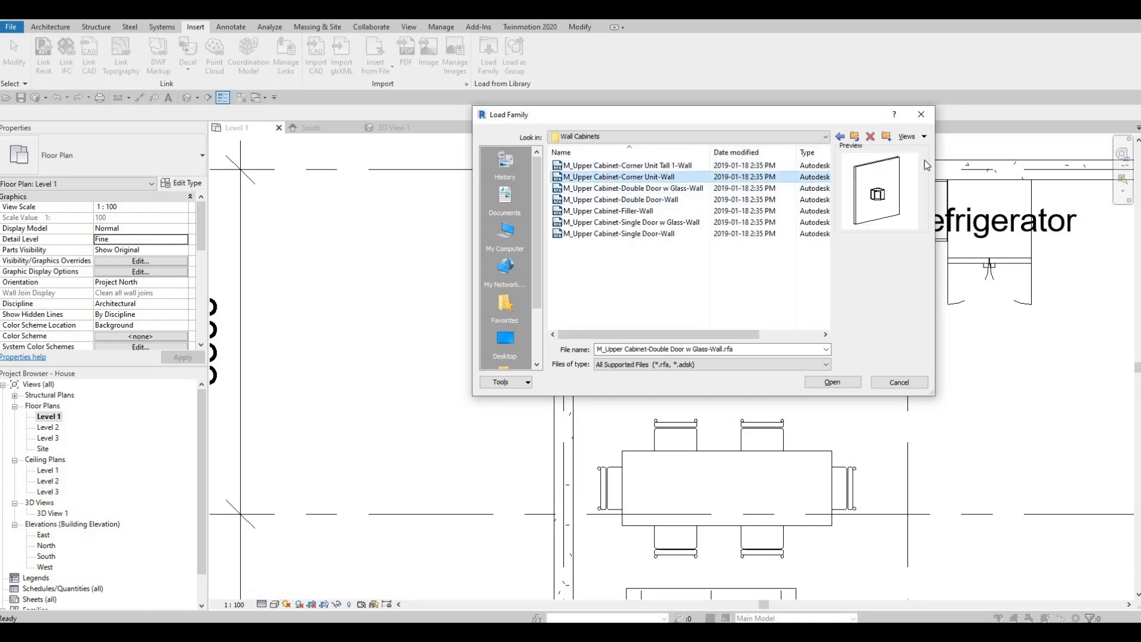
pyautogui.click(618, 201)
pyautogui.click(612, 212)
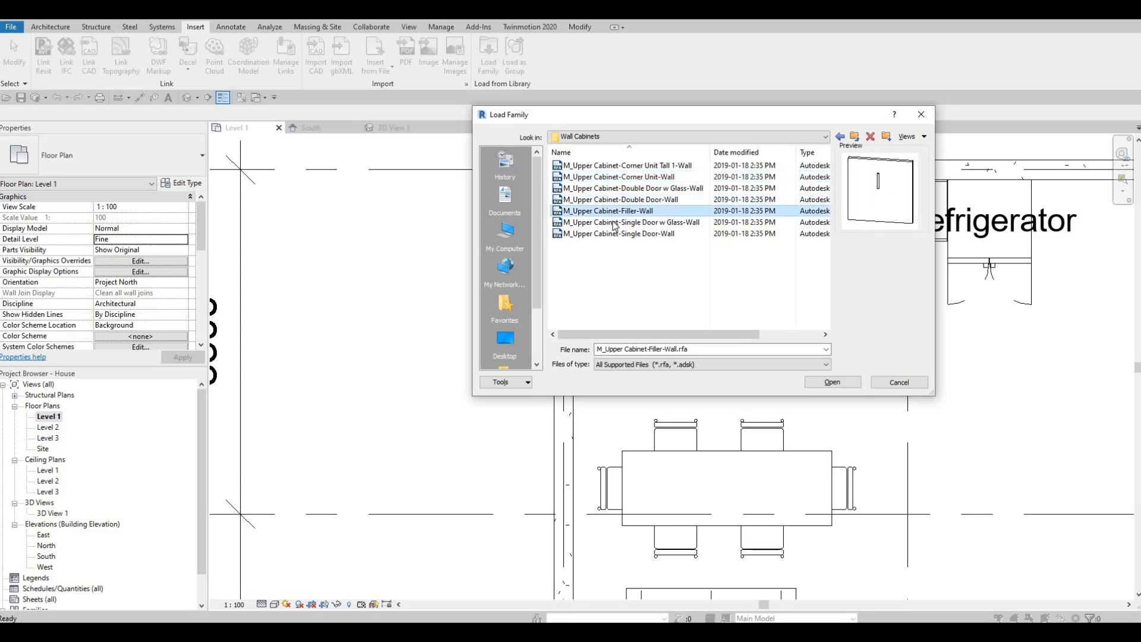
pyautogui.click(608, 223)
pyautogui.click(608, 235)
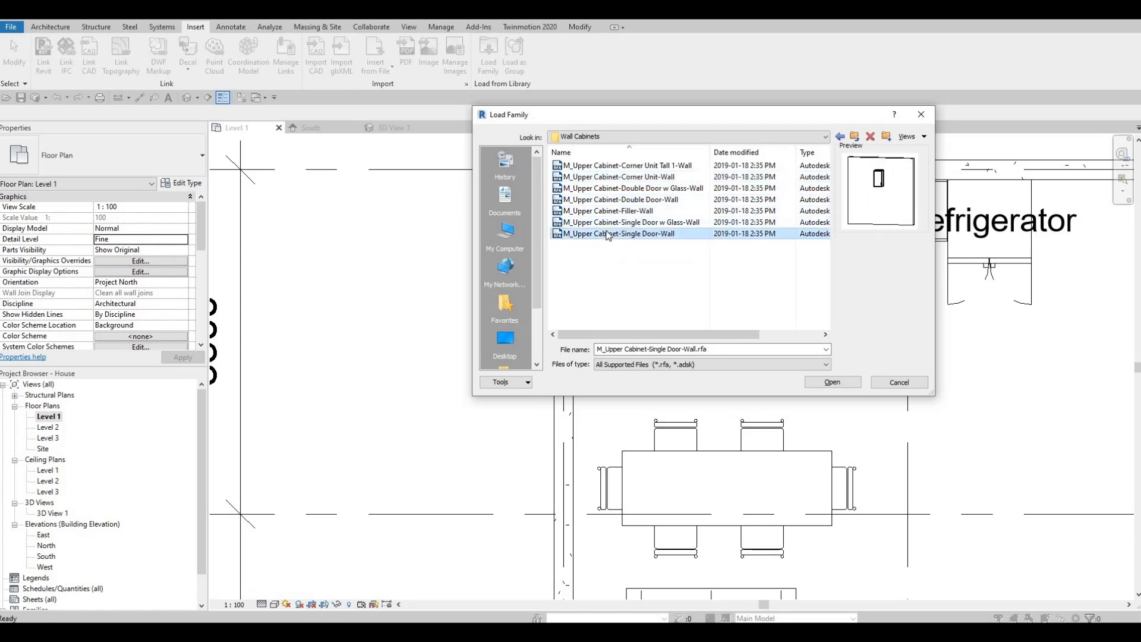
pyautogui.press('Up')
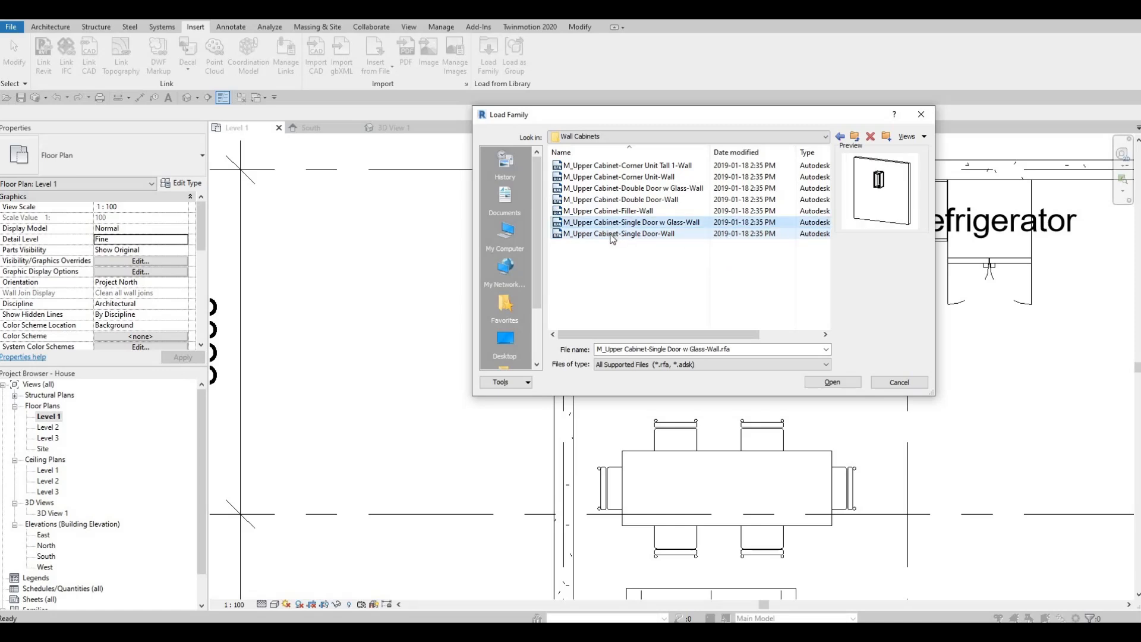
pyautogui.click(611, 233)
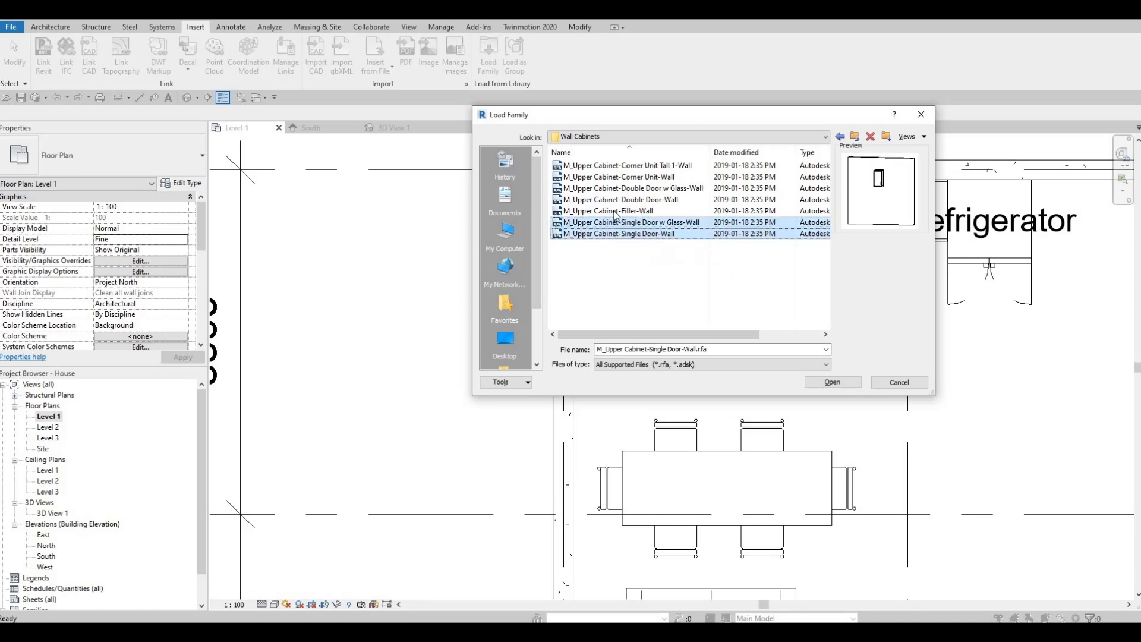
pyautogui.click(625, 189)
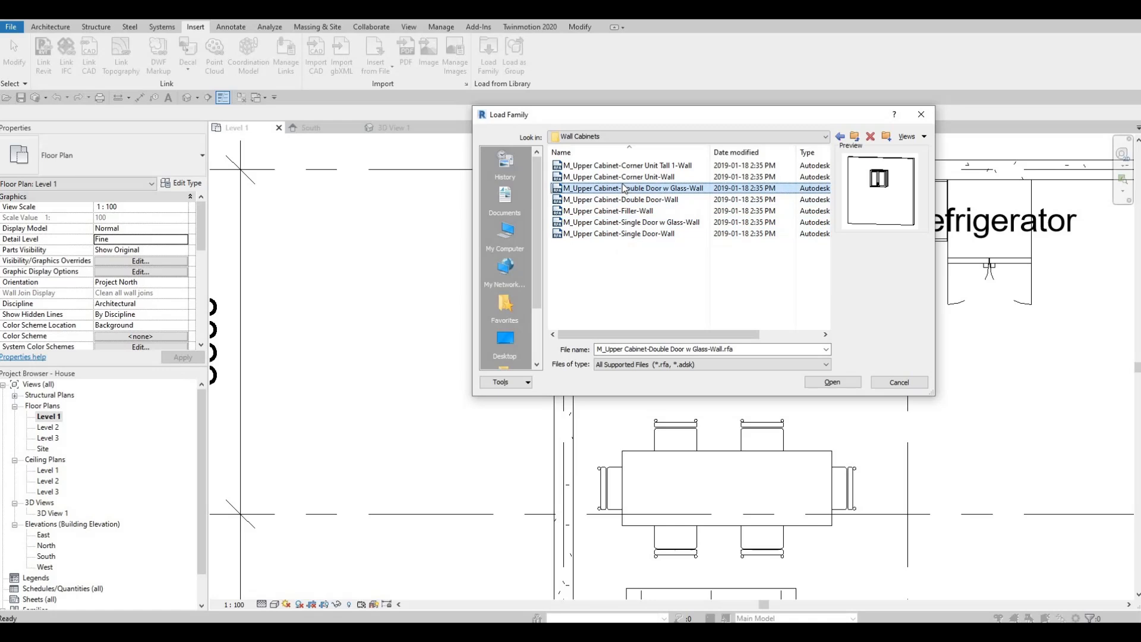
pyautogui.press('Up')
pyautogui.press('Up')
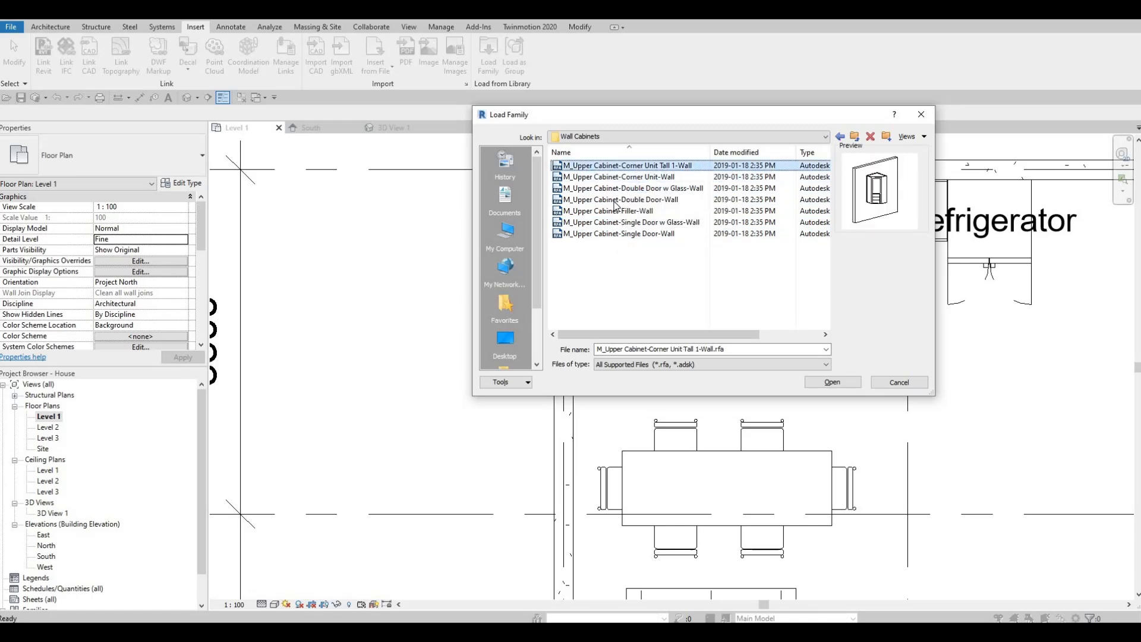
pyautogui.click(618, 221)
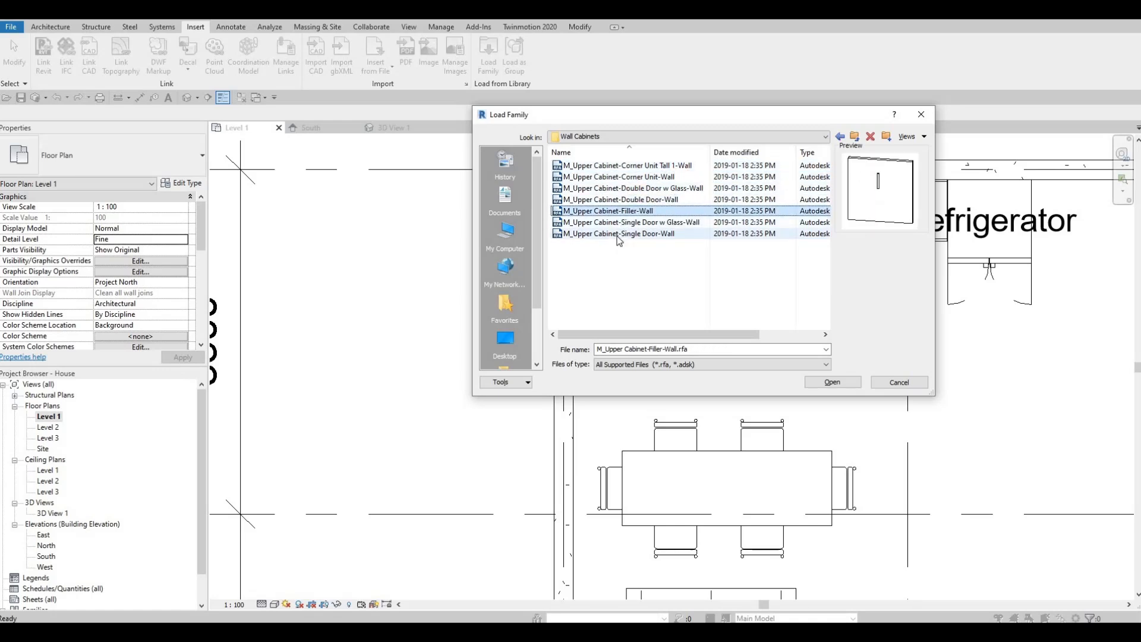
pyautogui.keyDown('ctrl'); pyautogui.click(628, 234); pyautogui.keyUp('ctrl')
pyautogui.keyDown('ctrl'); pyautogui.click(626, 188); pyautogui.keyUp('ctrl')
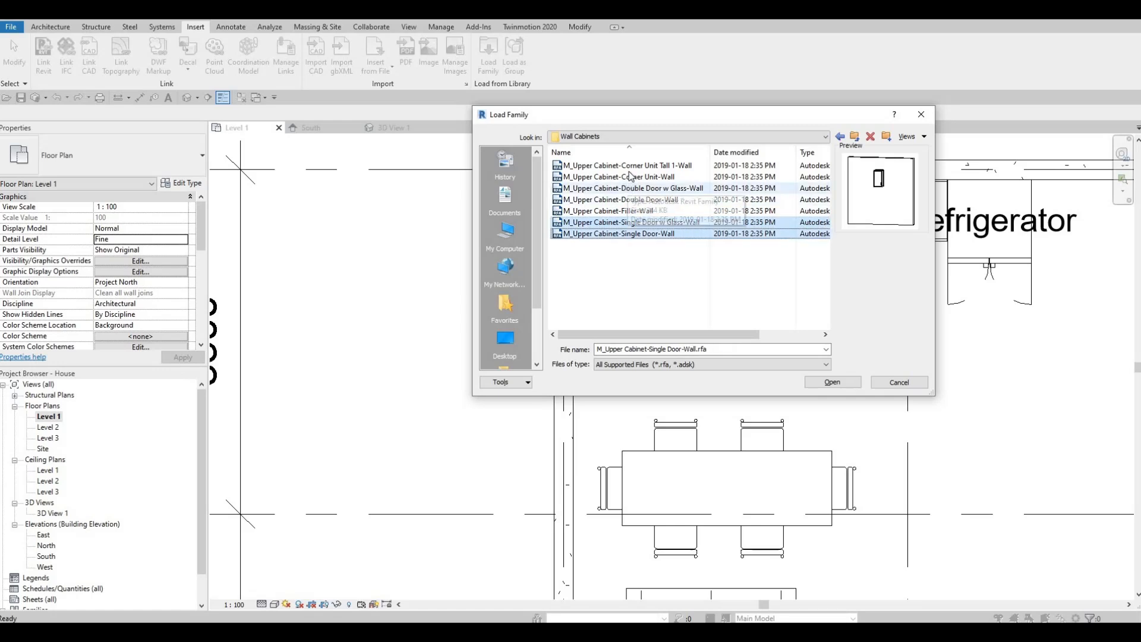
pyautogui.keyDown('ctrl'); pyautogui.click(631, 167); pyautogui.keyUp('ctrl')
pyautogui.keyDown('ctrl'); pyautogui.click(631, 176); pyautogui.keyUp('ctrl')
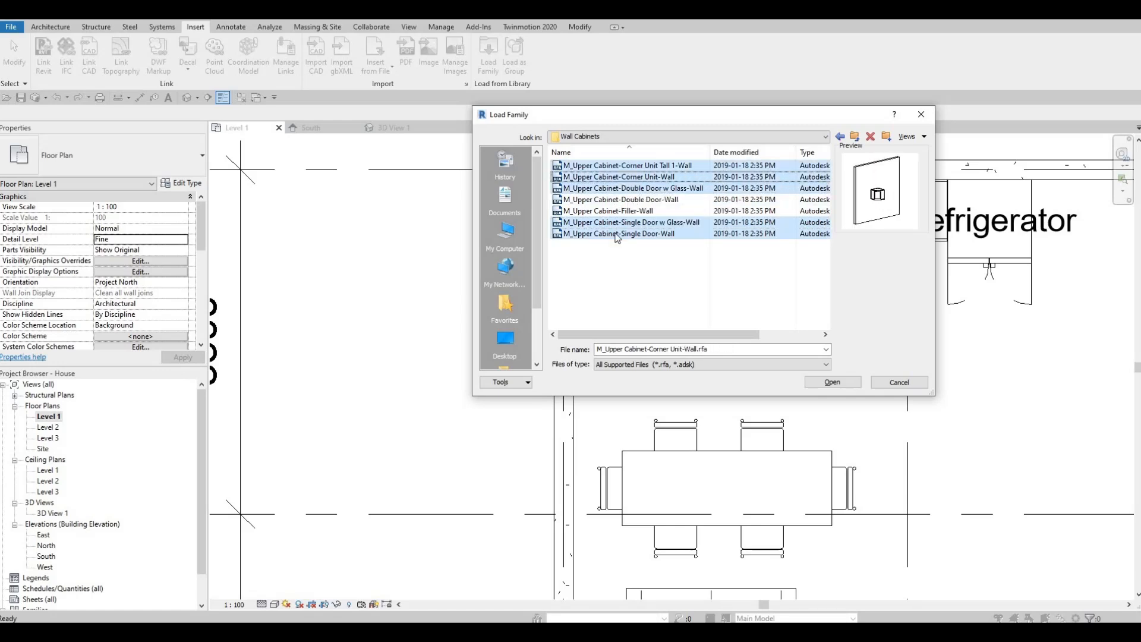
pyautogui.keyDown('ctrl'); pyautogui.click(636, 211); pyautogui.keyUp('ctrl')
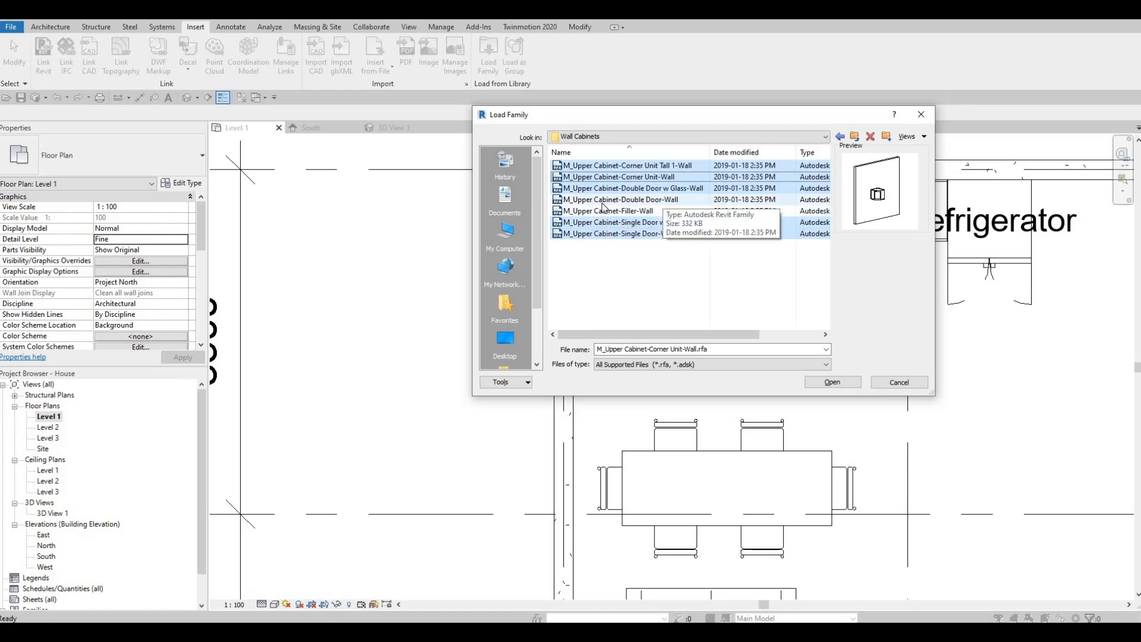
pyautogui.press('Escape')
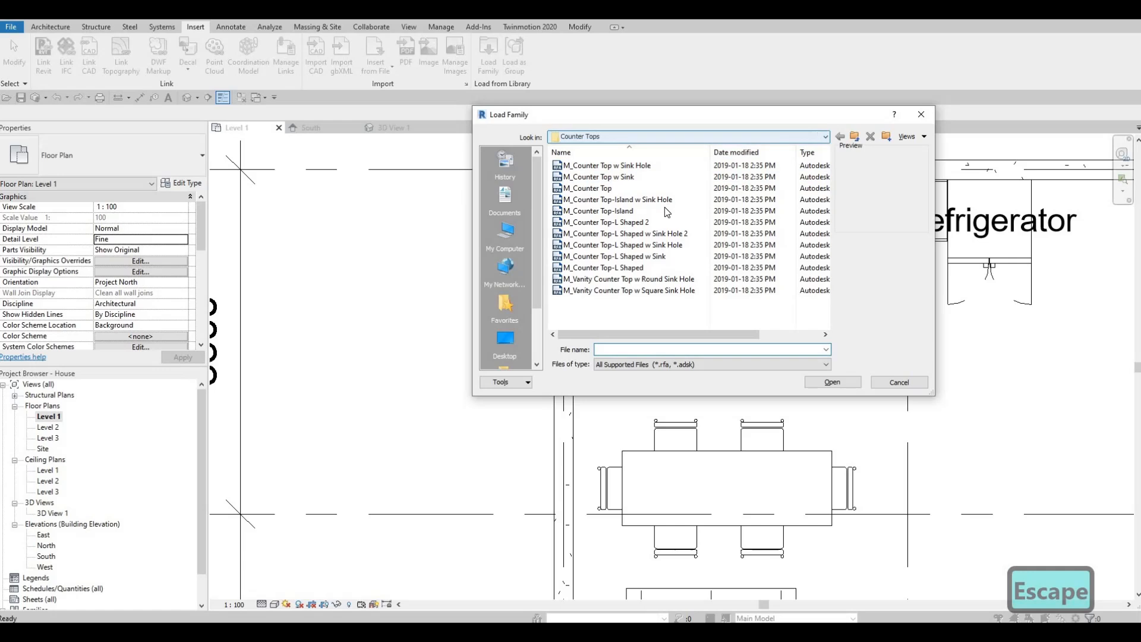
# Step: Go from the Counter Tops folder to the Canada library's Casework folder and open its Wall Cabinets subfolder
pyautogui.click(666, 137)
pyautogui.click(653, 218)
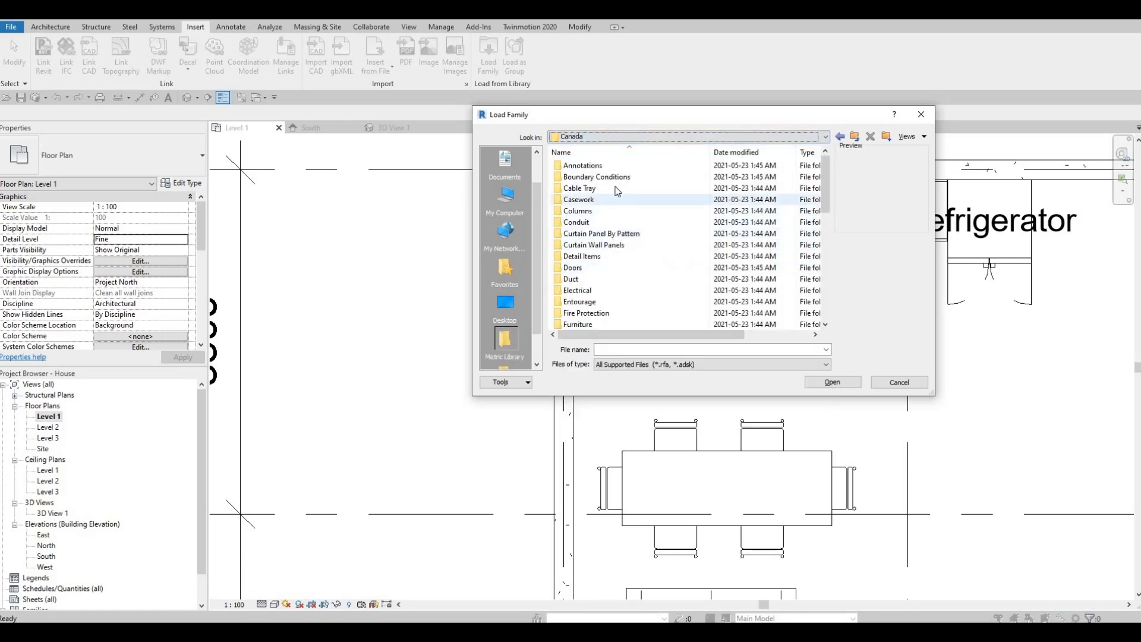
pyautogui.doubleClick(613, 199)
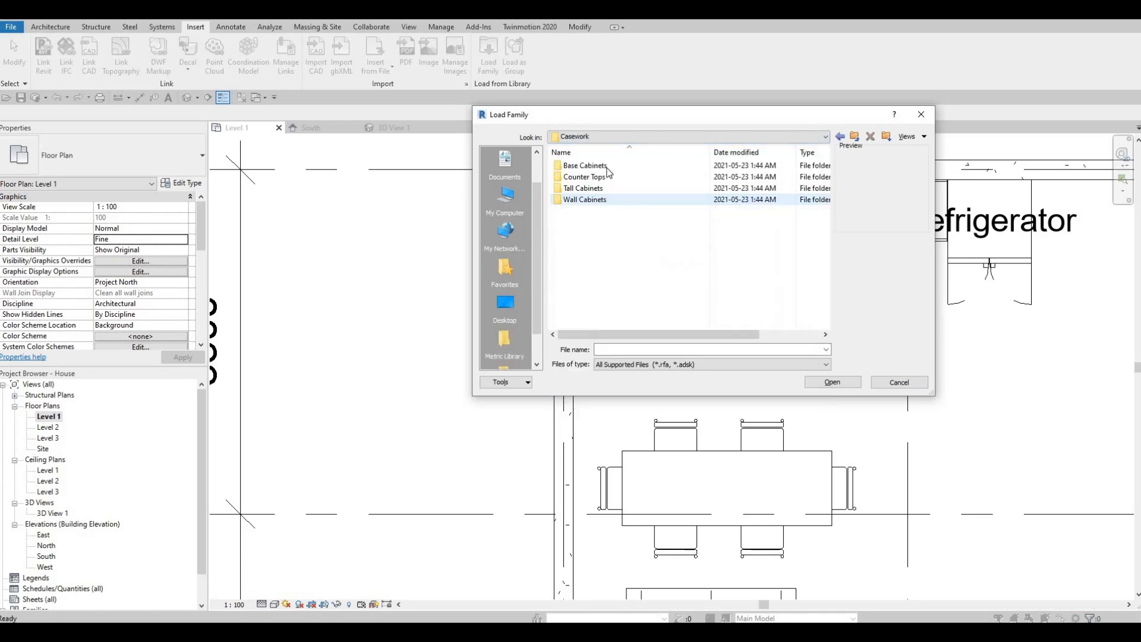
pyautogui.doubleClick(583, 200)
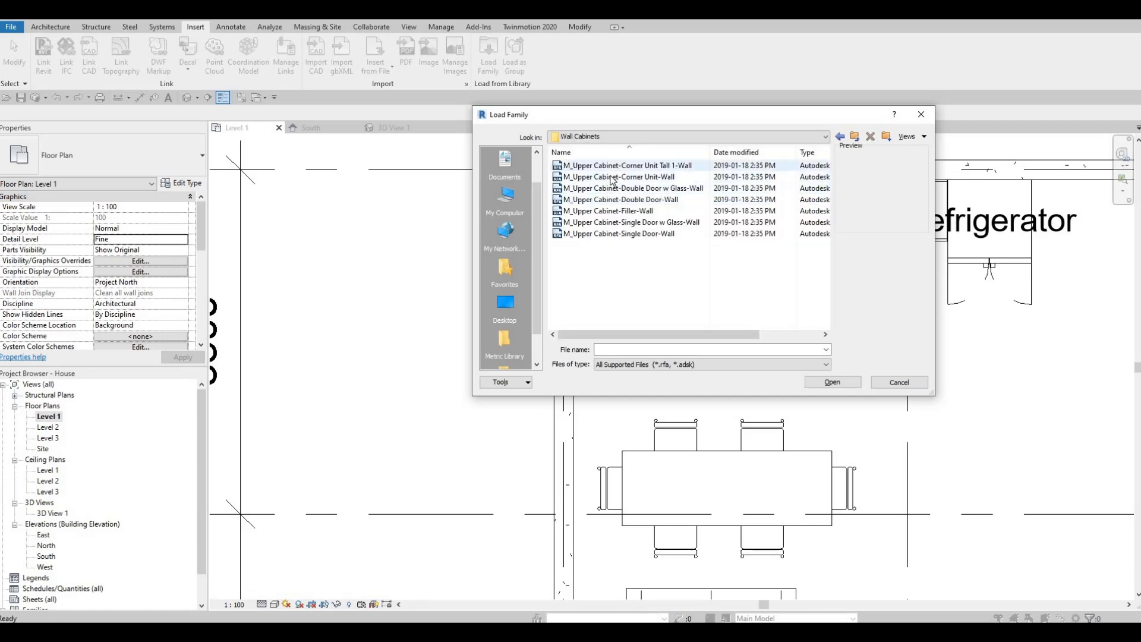
# Step: Load the M_Upper Cabinet wall families Corner Unit, Double Door w Glass, Double Door, Single Door w Glass and Single Door together
pyautogui.click(614, 185)
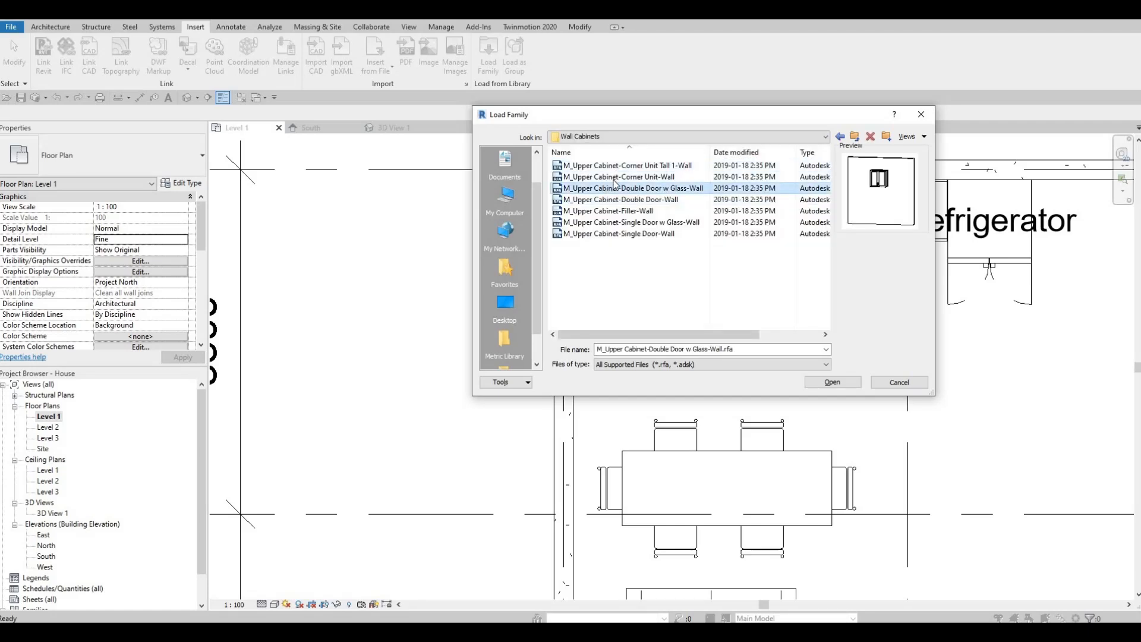
pyautogui.click(613, 178)
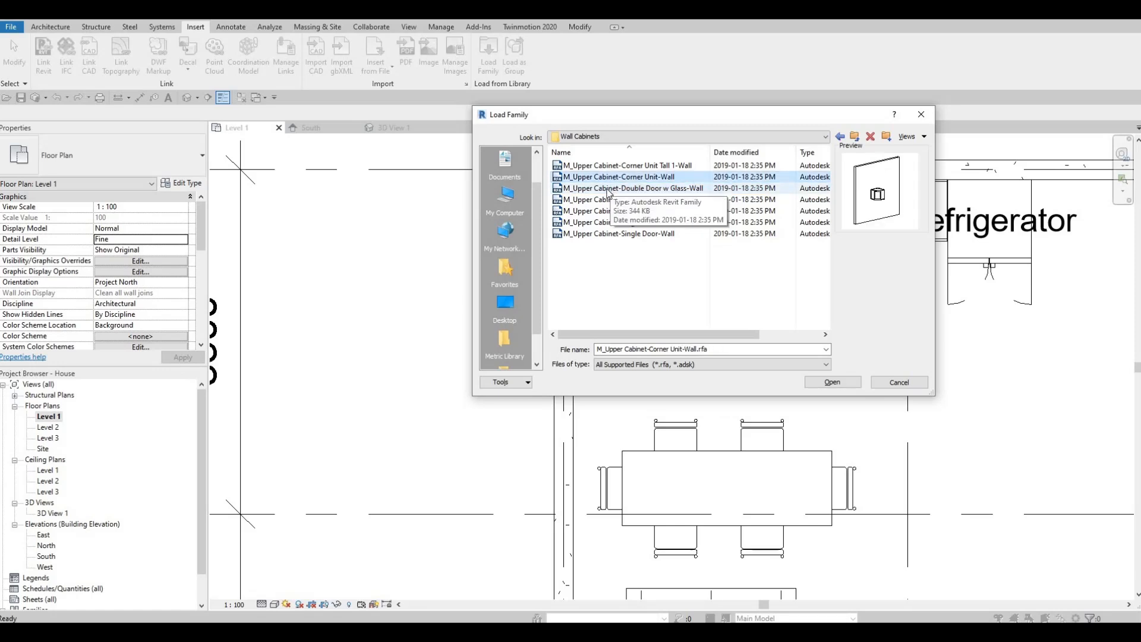
pyautogui.click(607, 189)
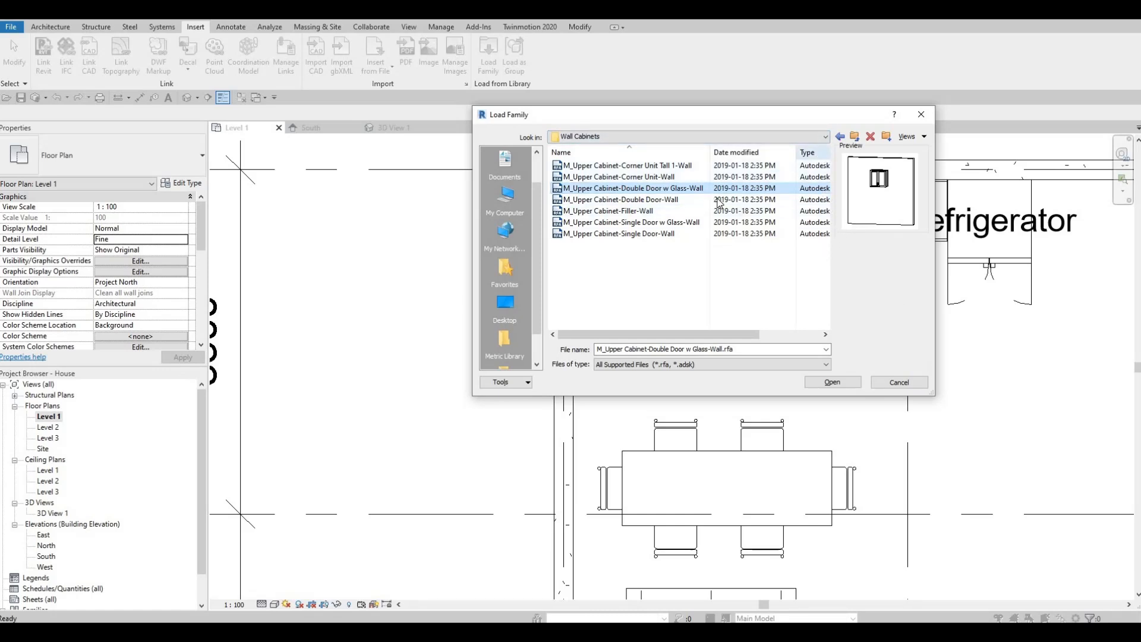
pyautogui.click(631, 224)
pyautogui.click(634, 233)
pyautogui.keyDown('ctrl'); pyautogui.click(626, 223); pyautogui.keyUp('ctrl')
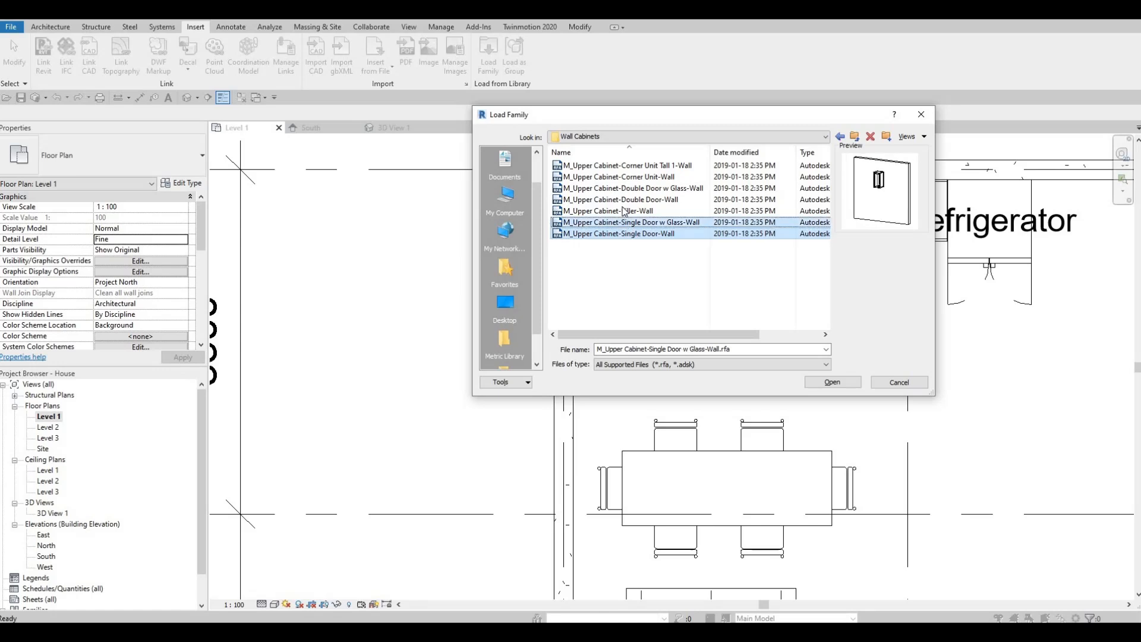
pyautogui.keyDown('ctrl'); pyautogui.click(631, 199); pyautogui.keyUp('ctrl')
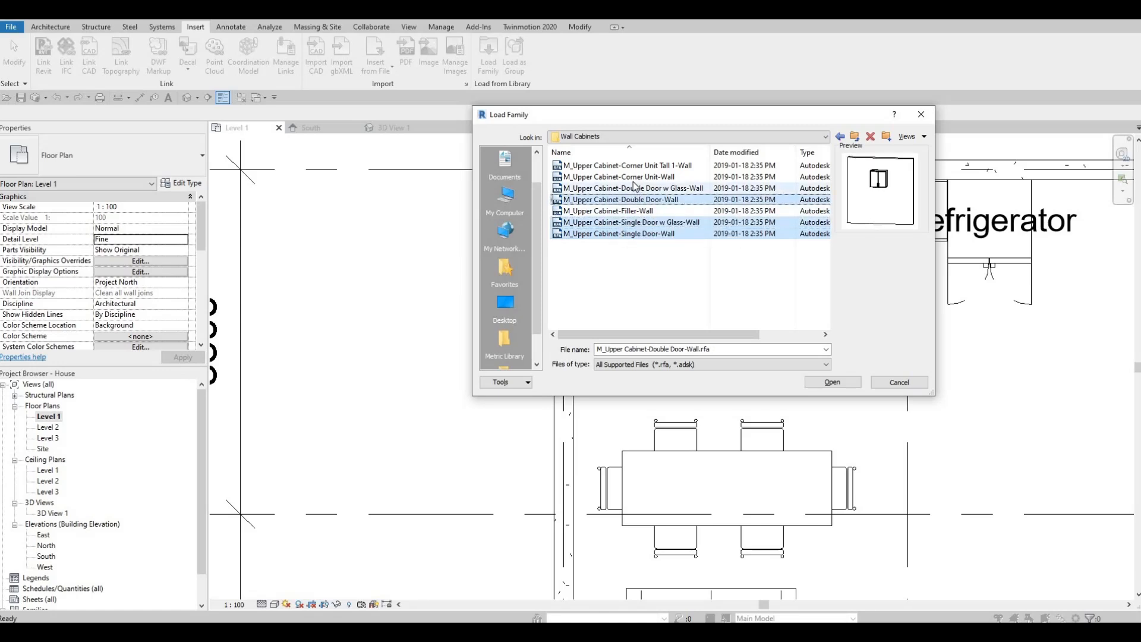
pyautogui.keyDown('ctrl'); pyautogui.click(635, 177); pyautogui.keyUp('ctrl')
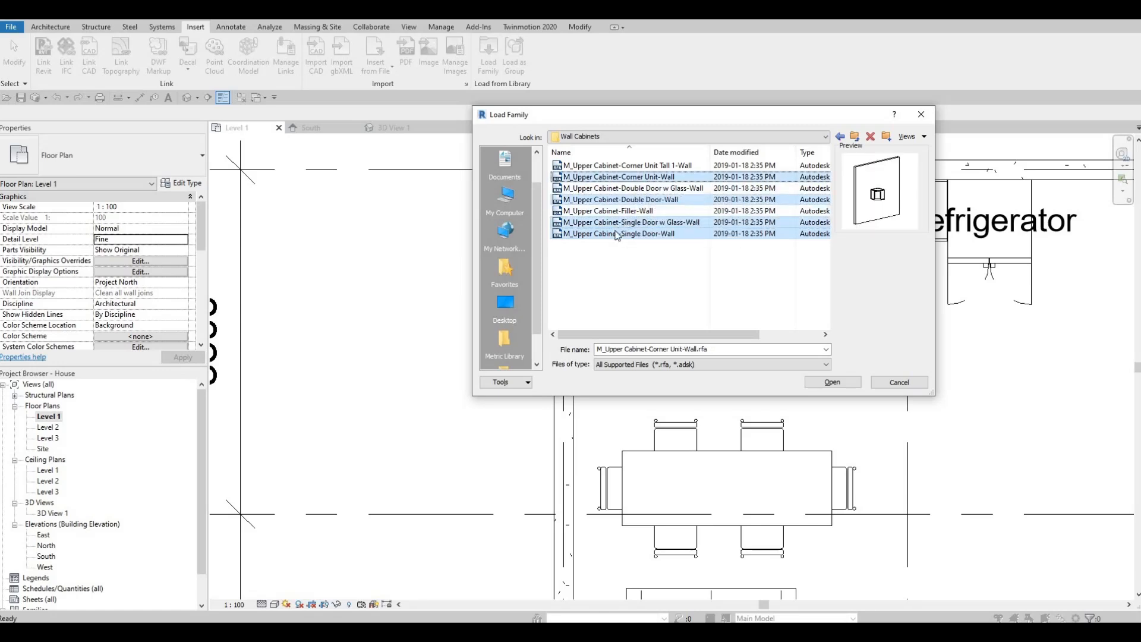
pyautogui.keyDown('ctrl'); pyautogui.click(641, 188); pyautogui.keyUp('ctrl')
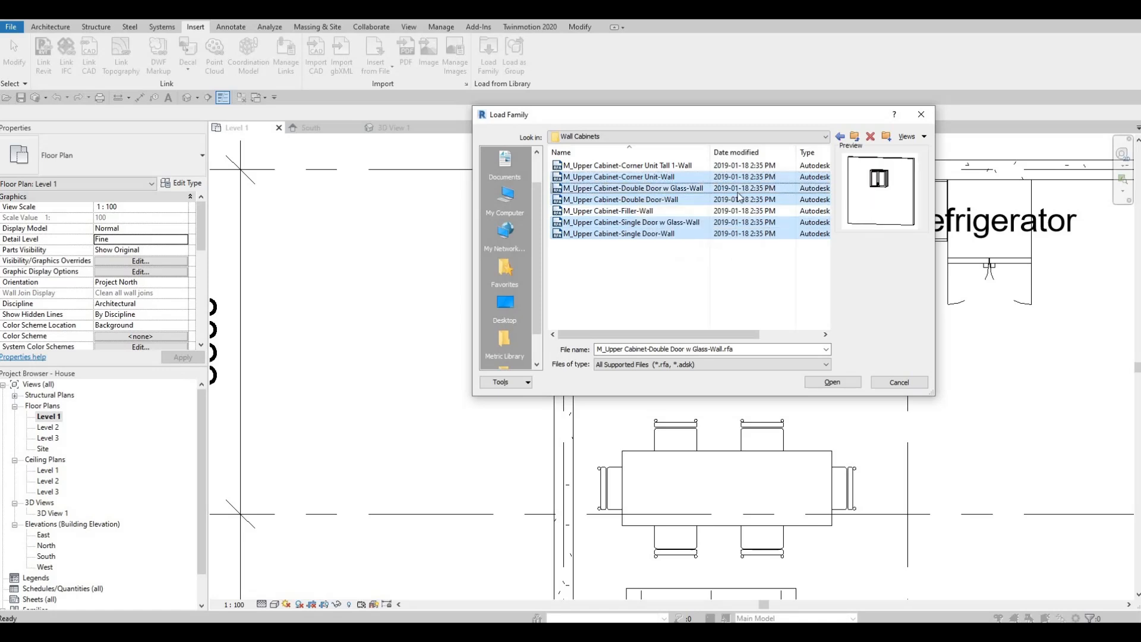
pyautogui.click(833, 382)
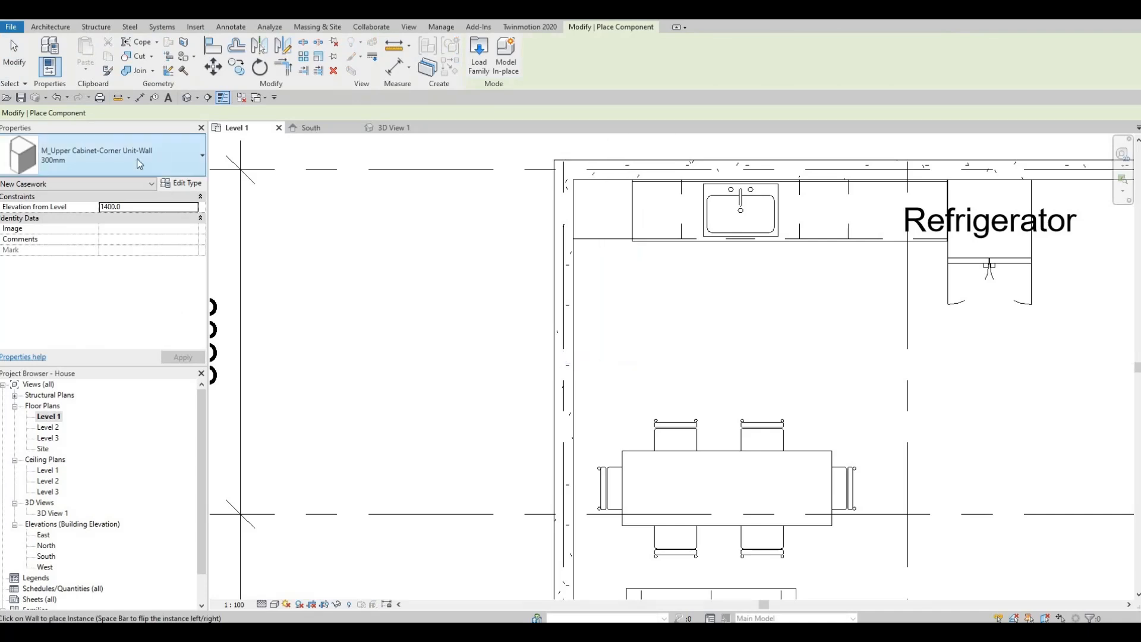
# Step: Place two M_Upper Cabinet-Double Door w Glass-Wall 600mm units on the kitchen wall, one on each side of the sink
pyautogui.click(163, 158)
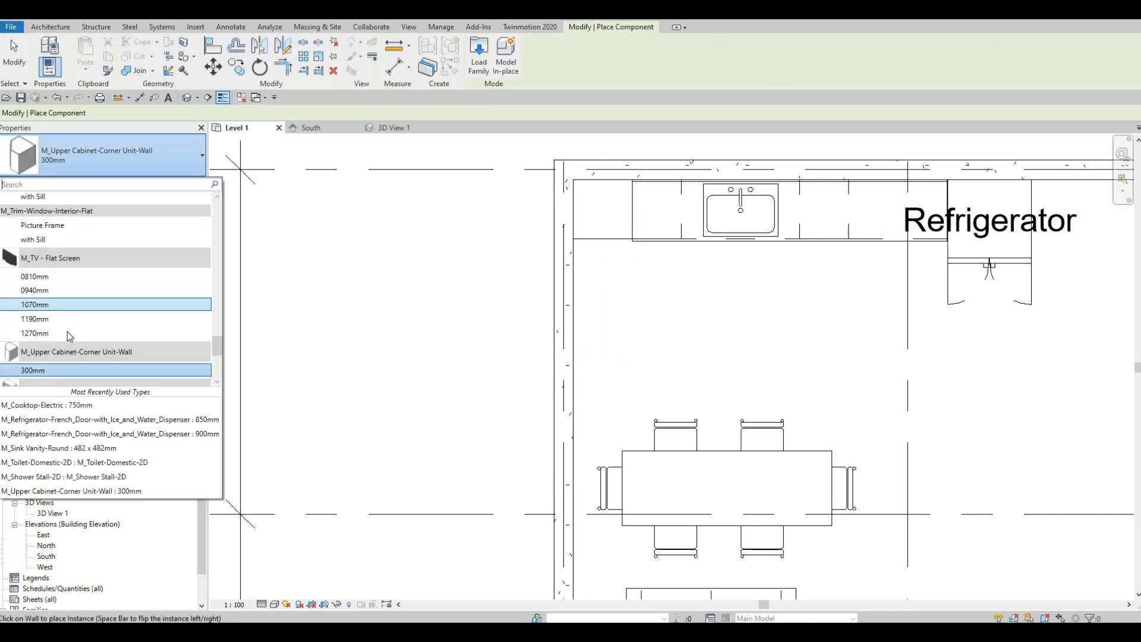
pyautogui.scroll(-2, 68, 330)
pyautogui.click(161, 321)
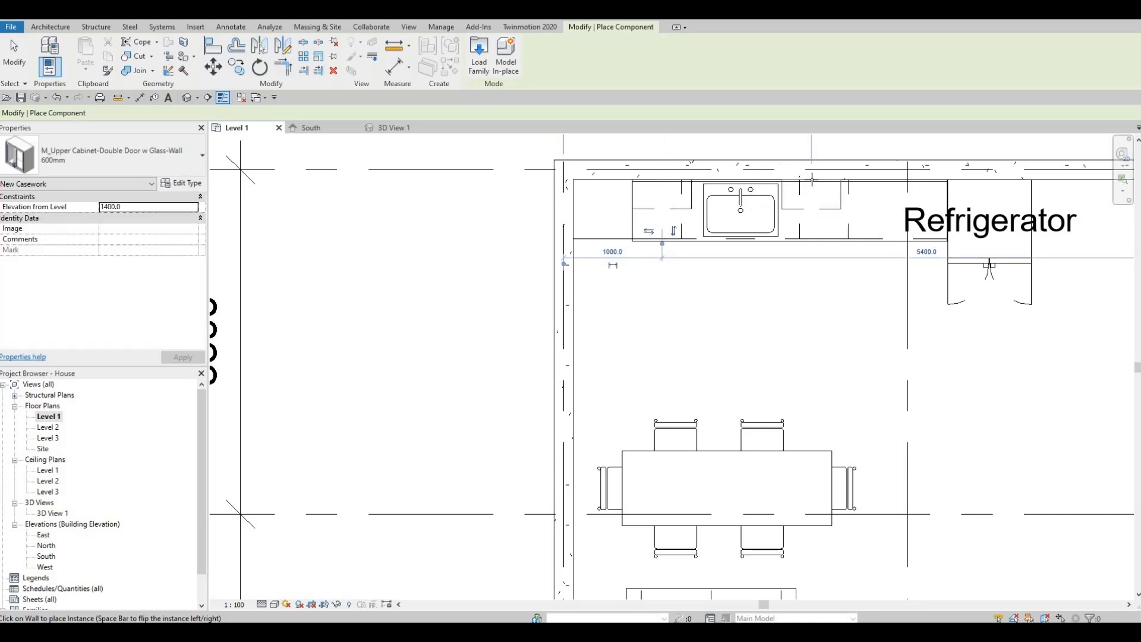
# Step: Place two M_Upper Cabinet-Single Door w Glass-Wall 300mm units along the kitchen wall between the double door glass cabinet and the refrigerator
pyautogui.click(199, 166)
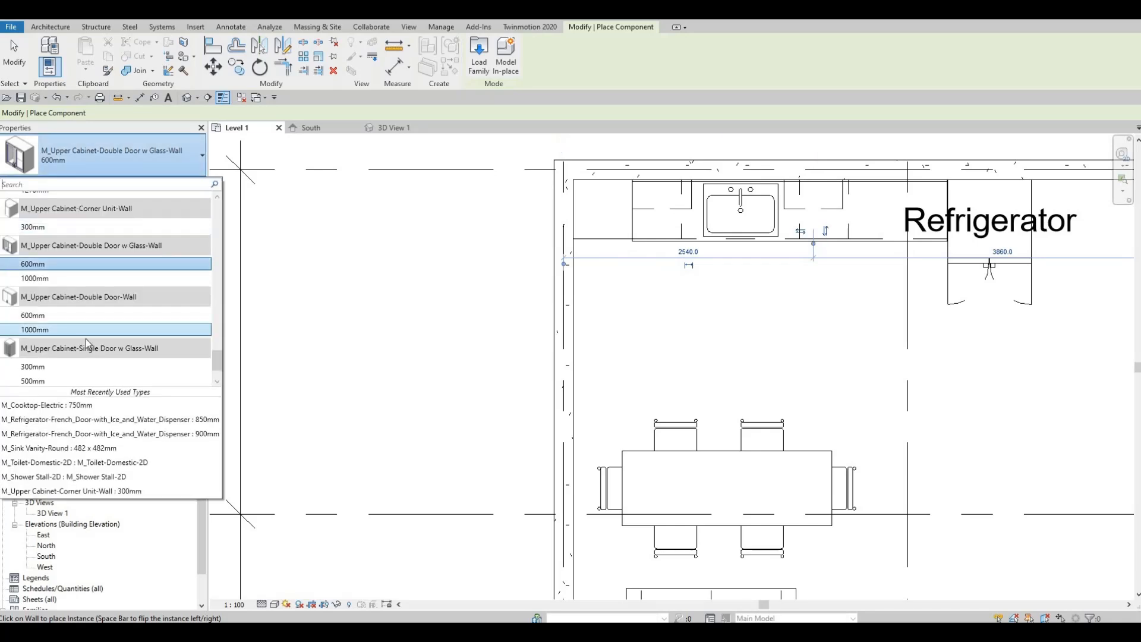
pyautogui.scroll(-1, 80, 333)
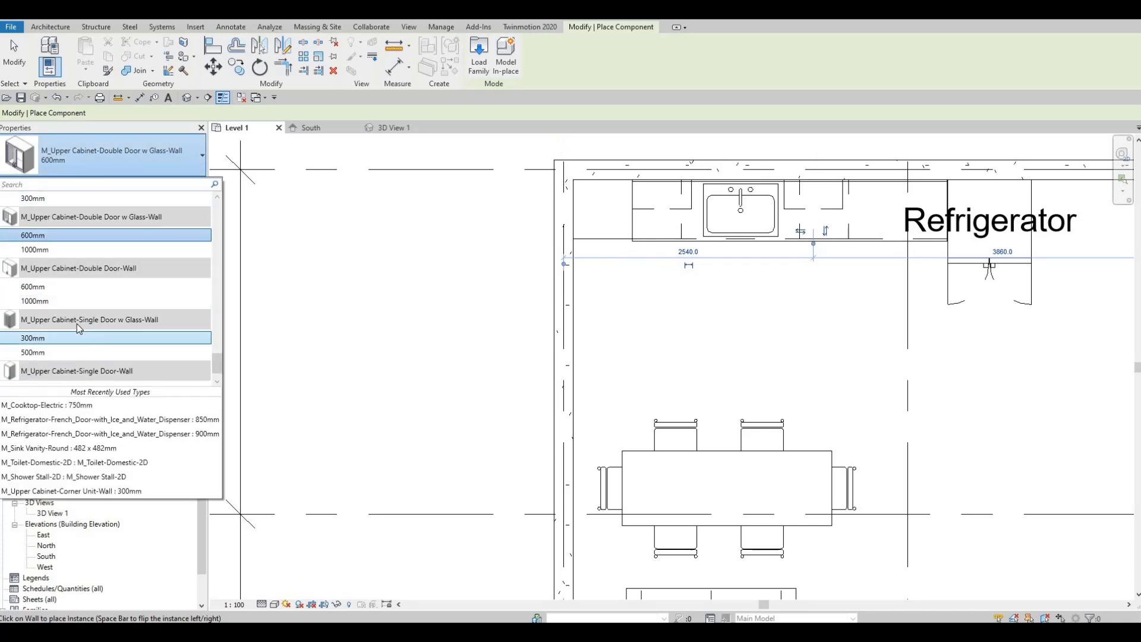
pyautogui.scroll(1, 77, 323)
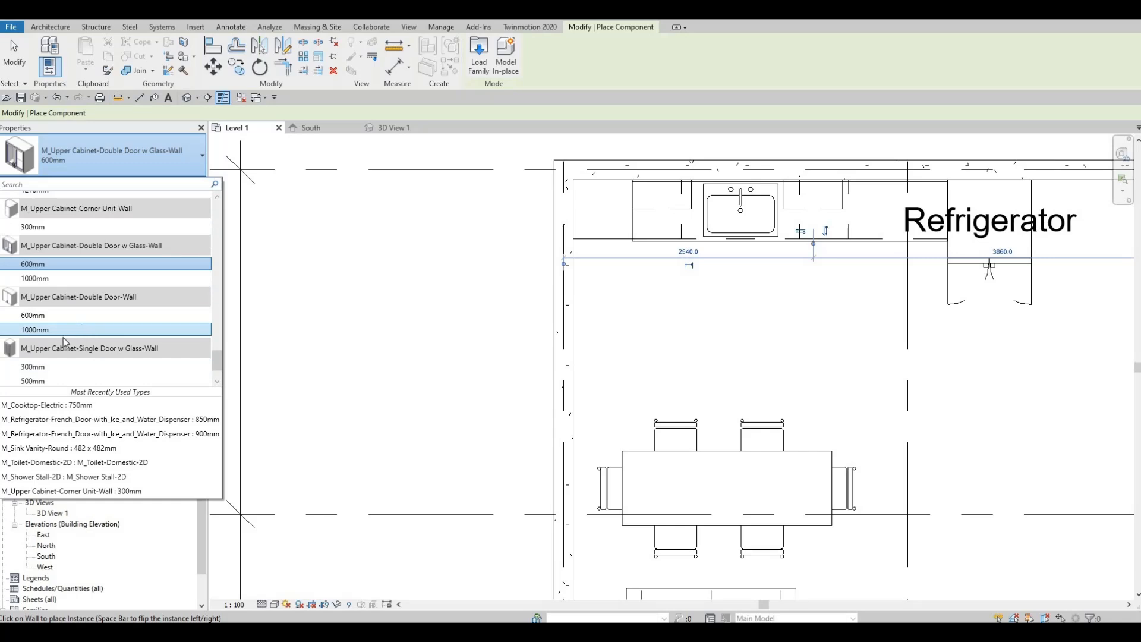
pyautogui.click(59, 372)
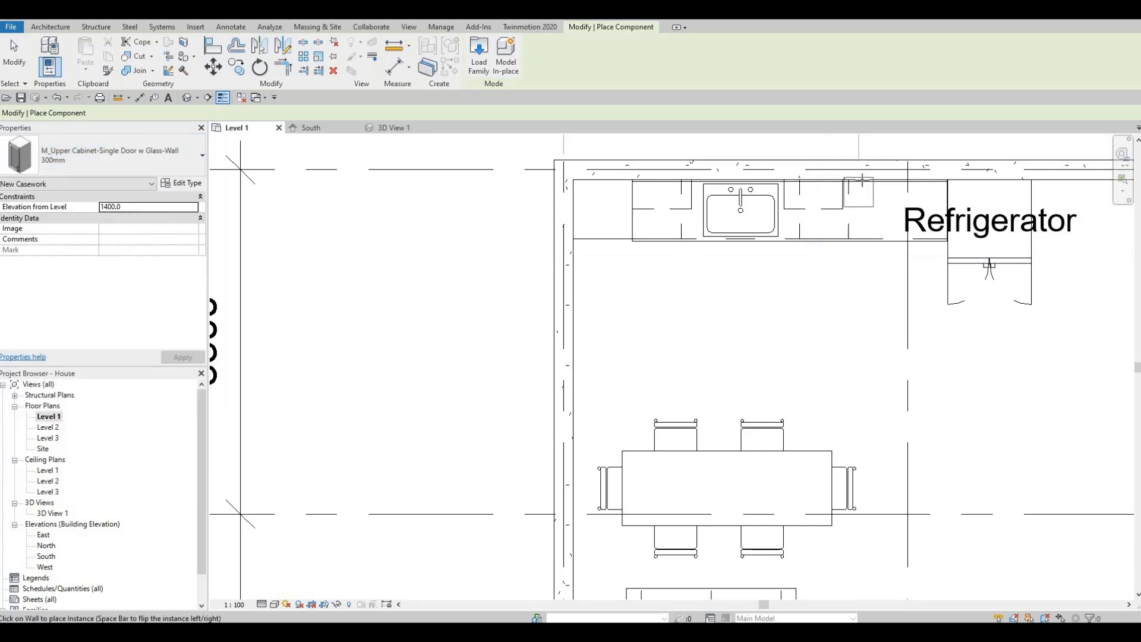
pyautogui.scroll(3, 862, 179)
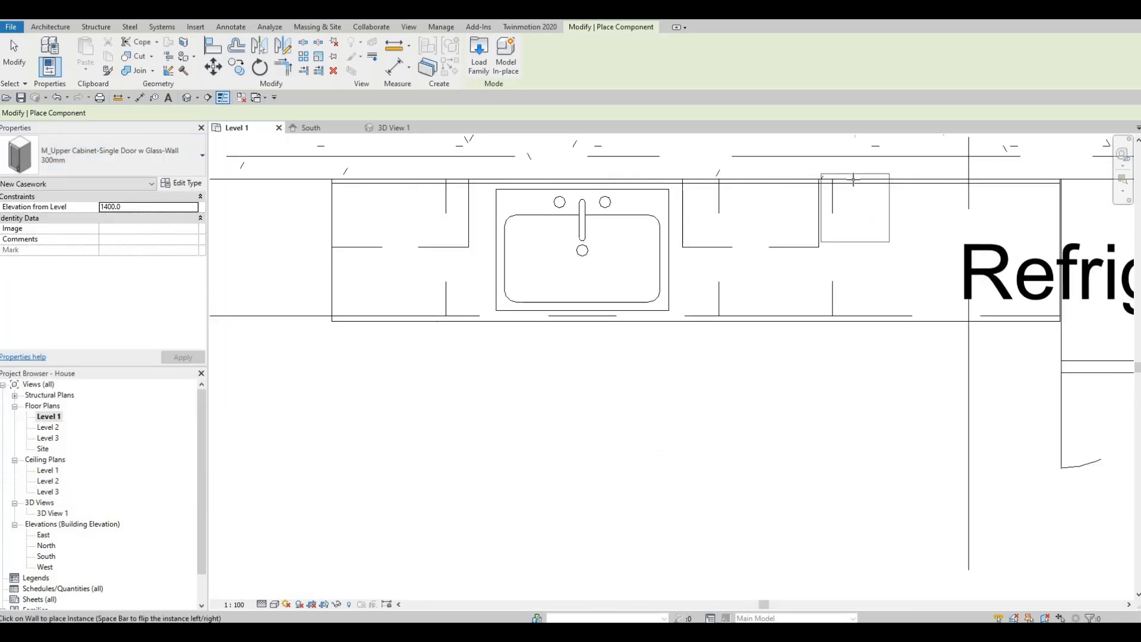
pyautogui.click(901, 181)
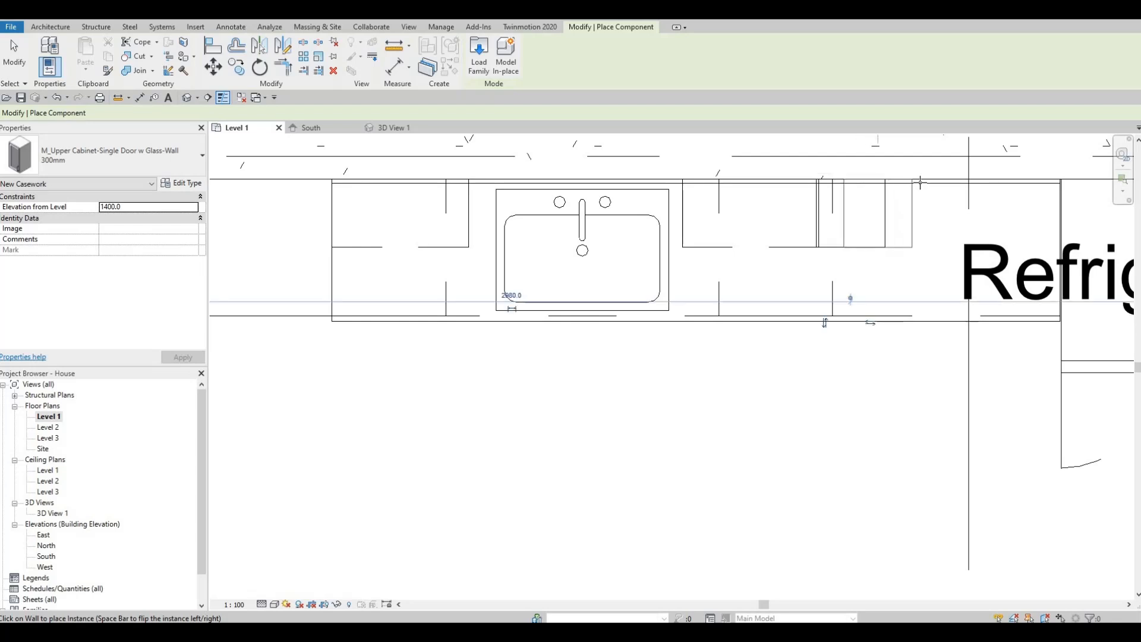
pyautogui.moveTo(997, 175); pyautogui.dragTo(868, 170, button='middle')
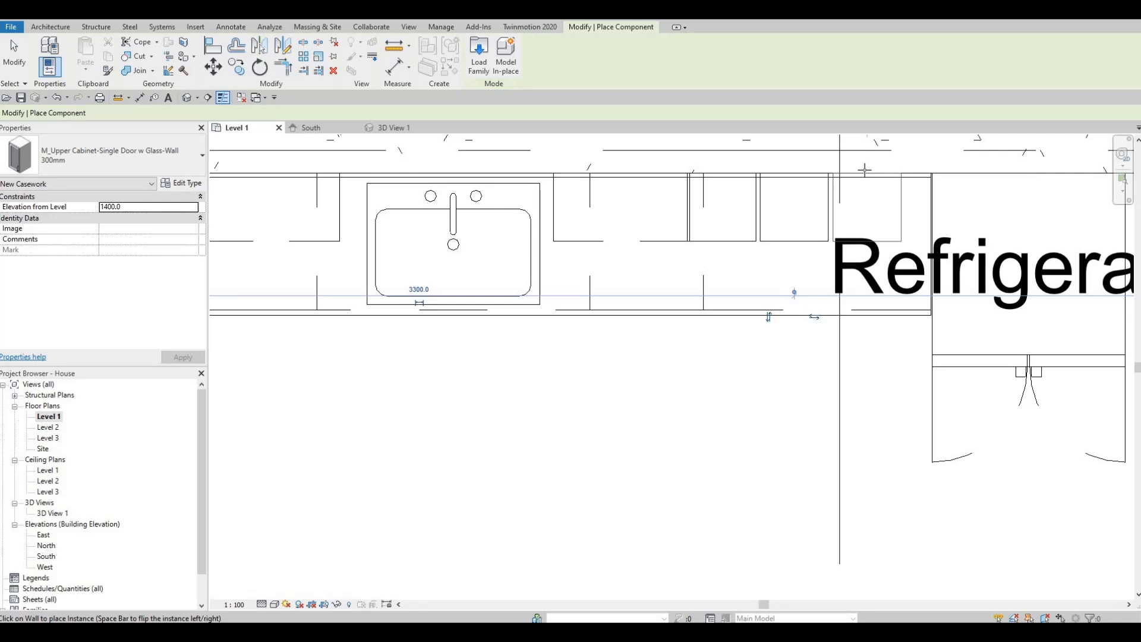
# Step: Place an M_Upper Cabinet-Double Door-Wall 600mm unit against the refrigerator and delete the single door glass cabinet it overlaps
pyautogui.click(148, 158)
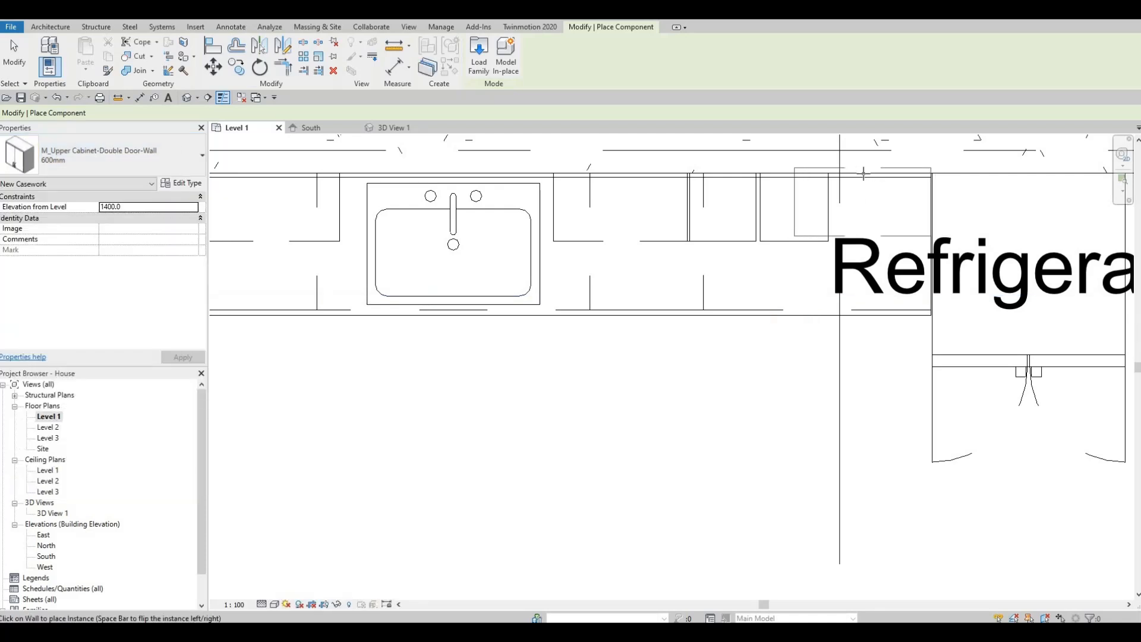
pyautogui.press('Escape')
pyautogui.press('Escape')
pyautogui.press('Escape')
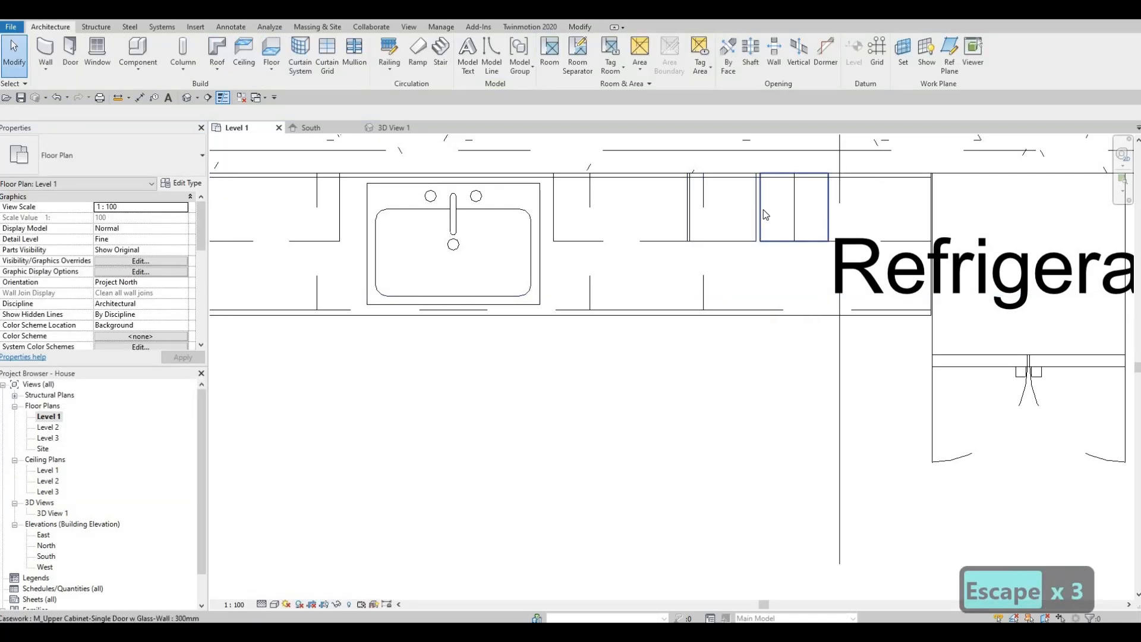
pyautogui.click(763, 209)
pyautogui.press('Delete')
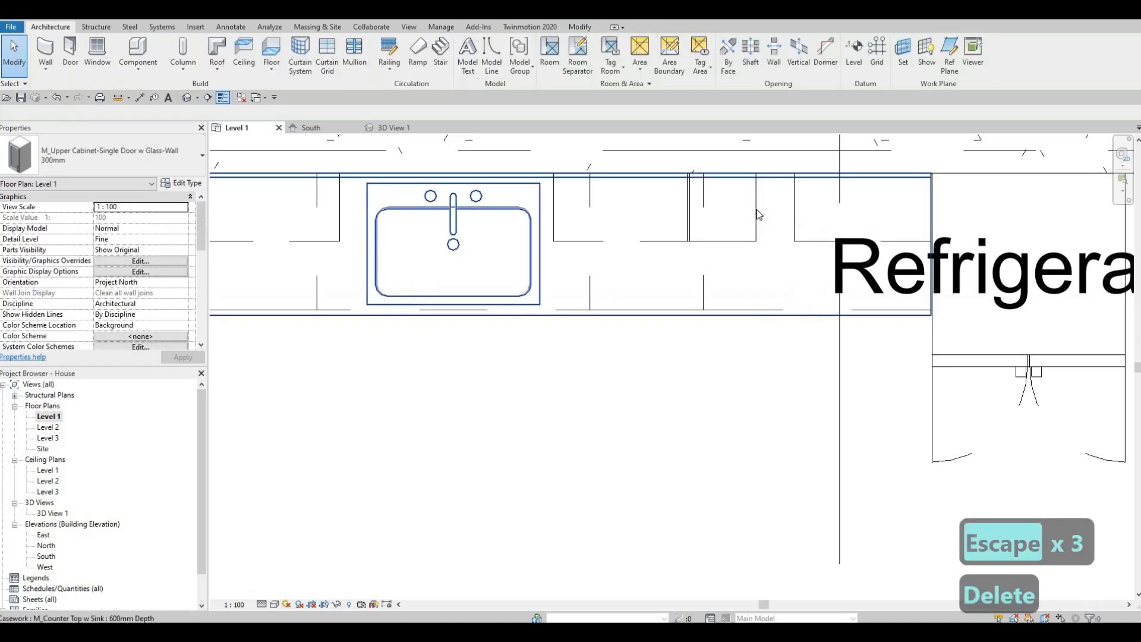
# Step: Nudge the remaining single door glass cabinet toward the refrigerator until it meets the 600mm double door cabinet
pyautogui.click(758, 212)
pyautogui.press('Right')
pyautogui.press('Right')
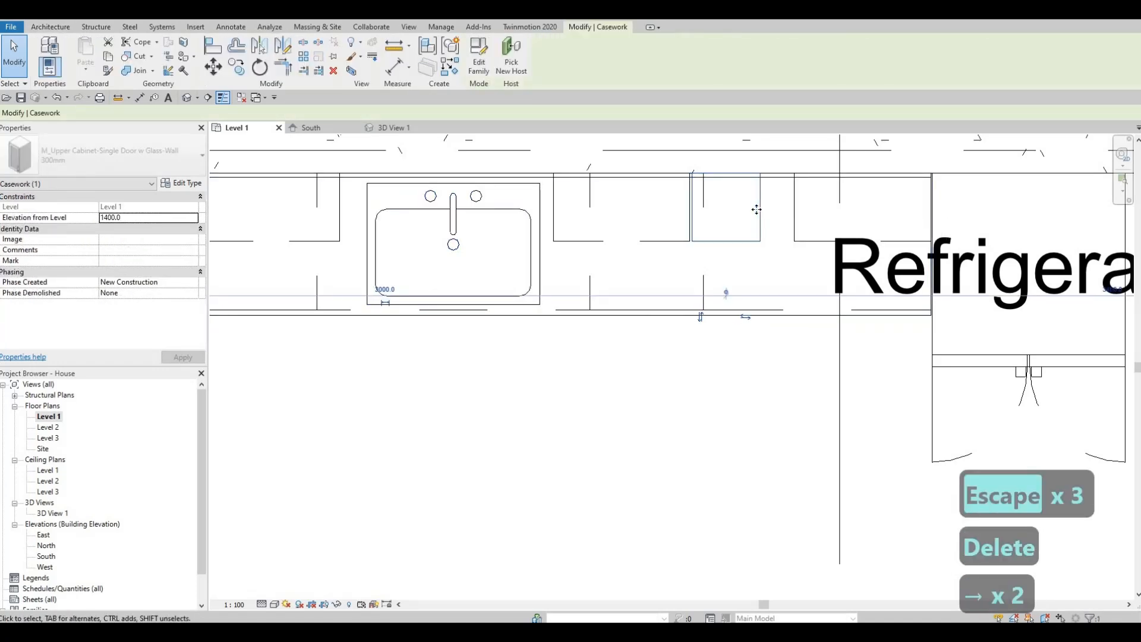
pyautogui.press('Left')
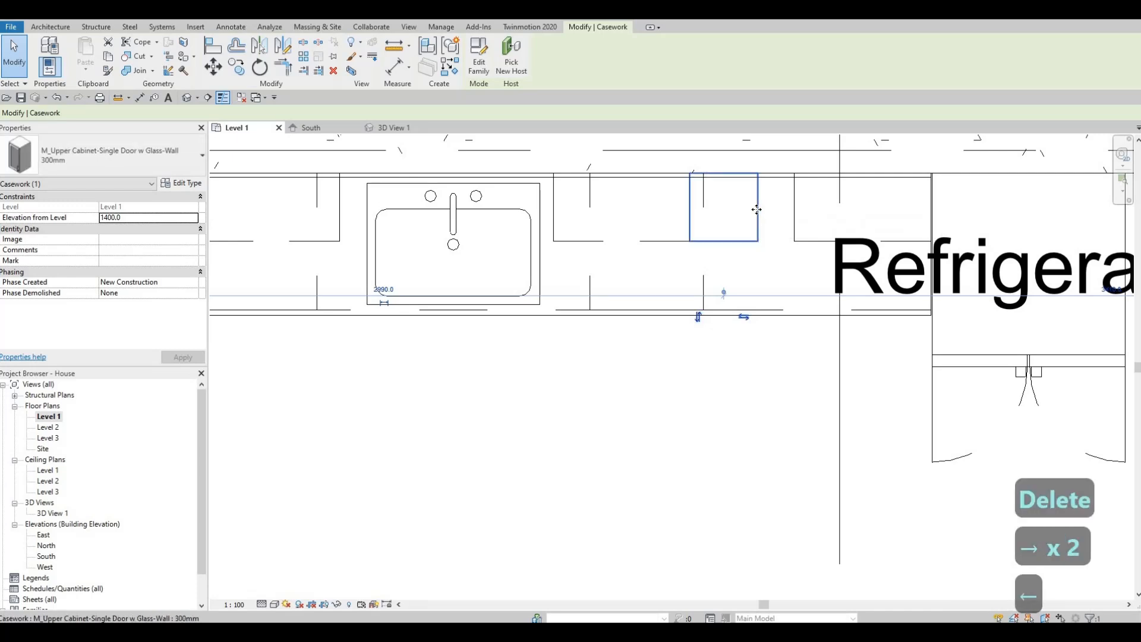
pyautogui.press('Right')
pyautogui.press('Right')
pyautogui.press('Right')
pyautogui.press('Right')
pyautogui.press('Right')
pyautogui.press('Right')
pyautogui.press('Right')
pyautogui.press('Right')
pyautogui.press('Right')
pyautogui.press('Right')
pyautogui.press('Right')
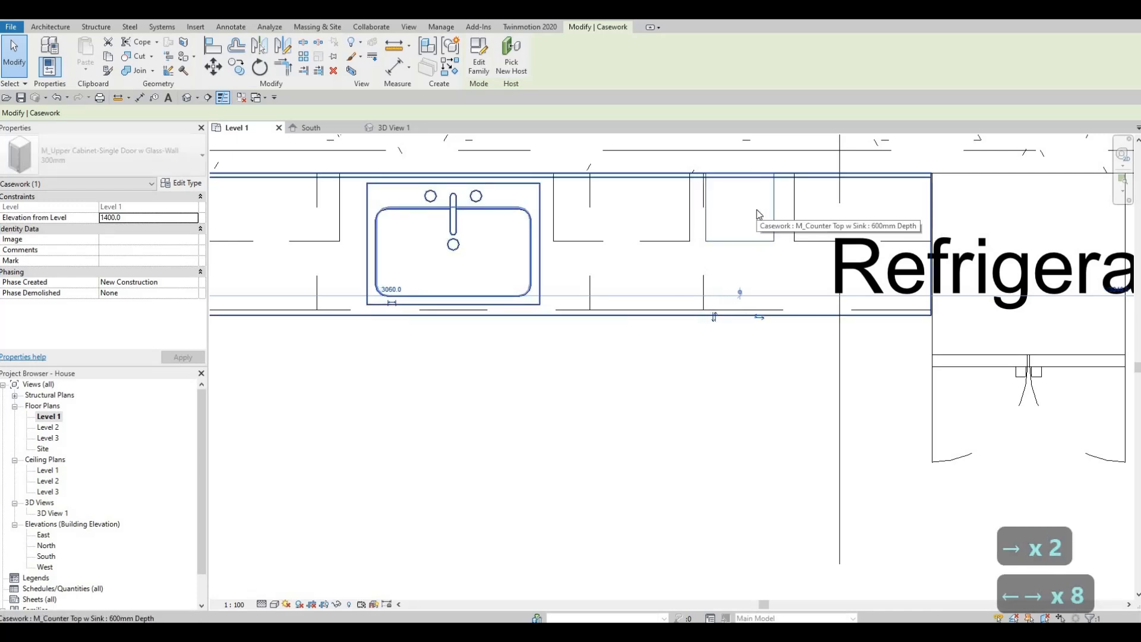
pyautogui.press('Right')
pyautogui.press('Right')
pyautogui.press('Right')
pyautogui.press('Right')
pyautogui.press('Right')
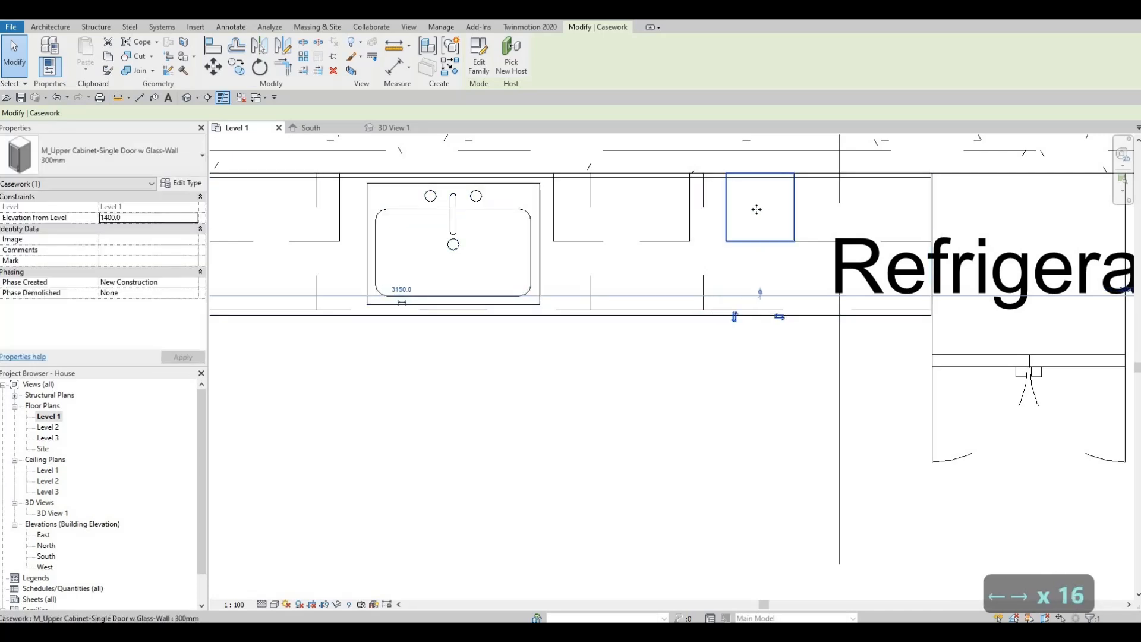
# Step: Nudge the double door glass cabinet between the sink and refrigerator along the wall until it meets the single door glass cabinet
pyautogui.click(690, 205)
pyautogui.press('Right')
pyautogui.press('Right')
pyautogui.press('Right')
pyautogui.press('Right')
pyautogui.press('Right')
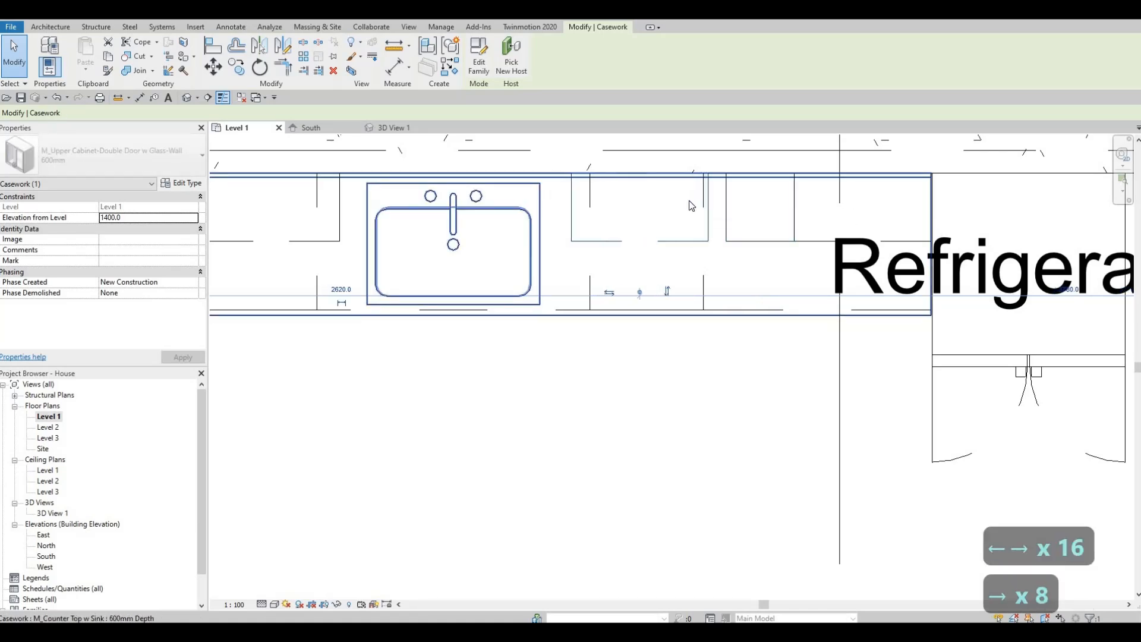
pyautogui.press('Right')
pyautogui.press('Right')
pyautogui.press('Right')
pyautogui.press('Right')
pyautogui.press('Right')
pyautogui.press('Right')
pyautogui.press('Right')
pyautogui.press('Right')
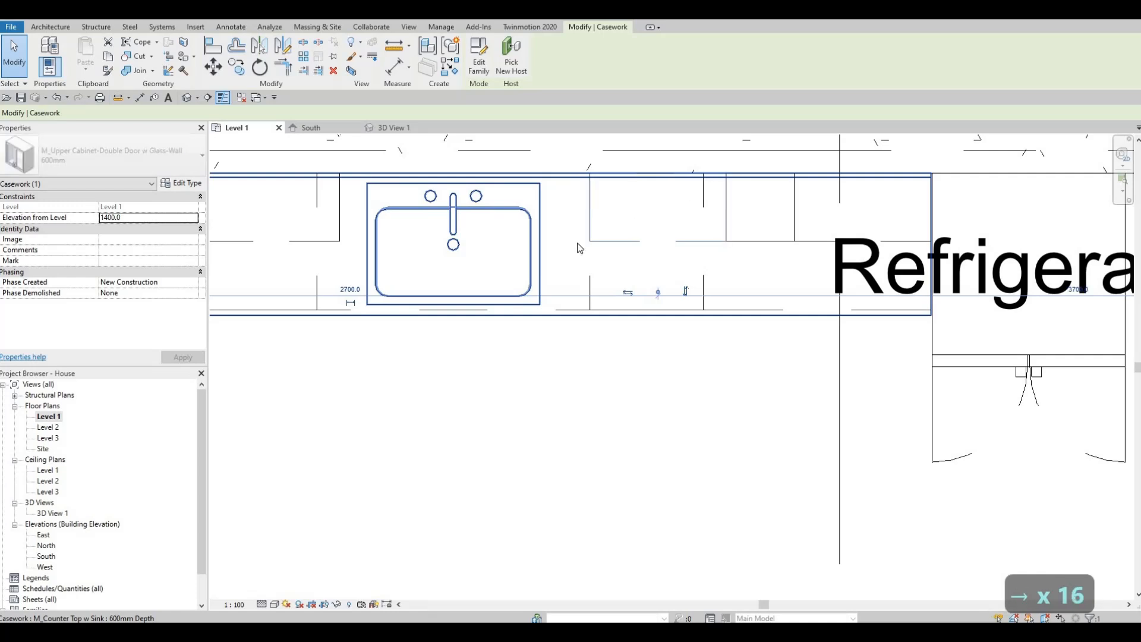
pyautogui.moveTo(676, 283); pyautogui.dragTo(858, 293, button='middle')
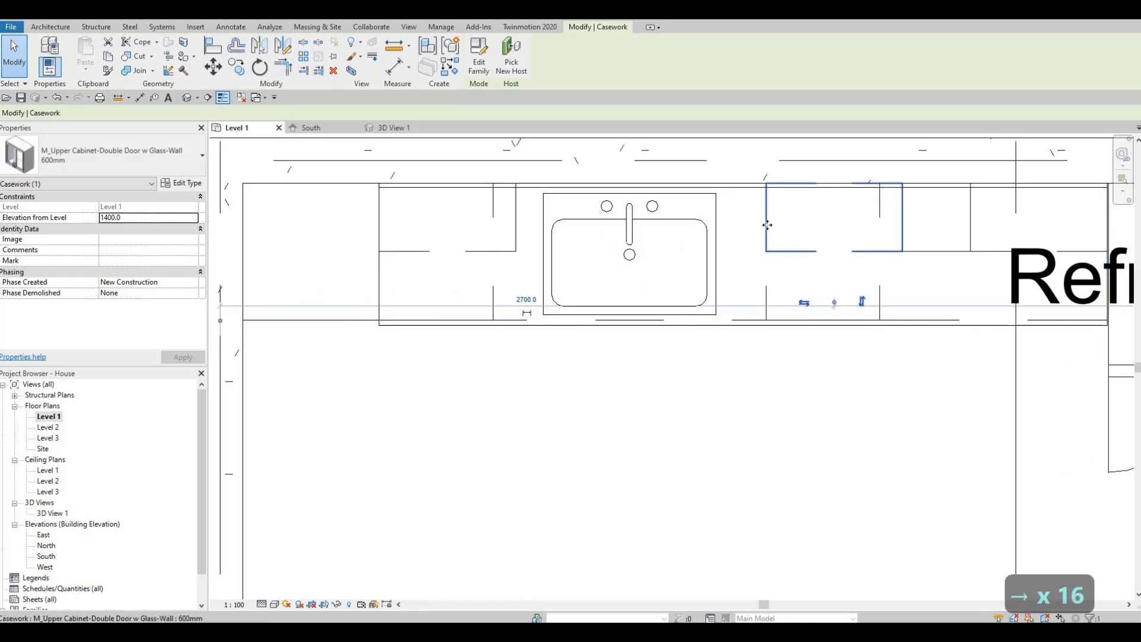
# Step: Move the M_Upper Cabinet-Double Door-Wall 600mm unit from beside the refrigerator to the wall above the sink
pyautogui.click(976, 248)
pyautogui.click(974, 250)
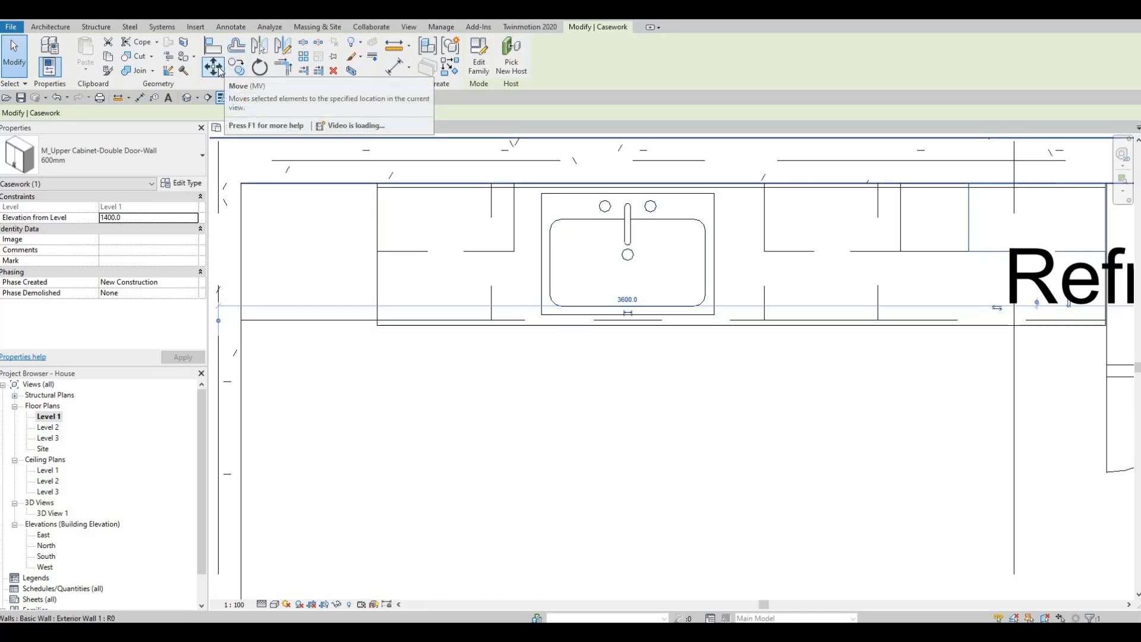
pyautogui.click(965, 188)
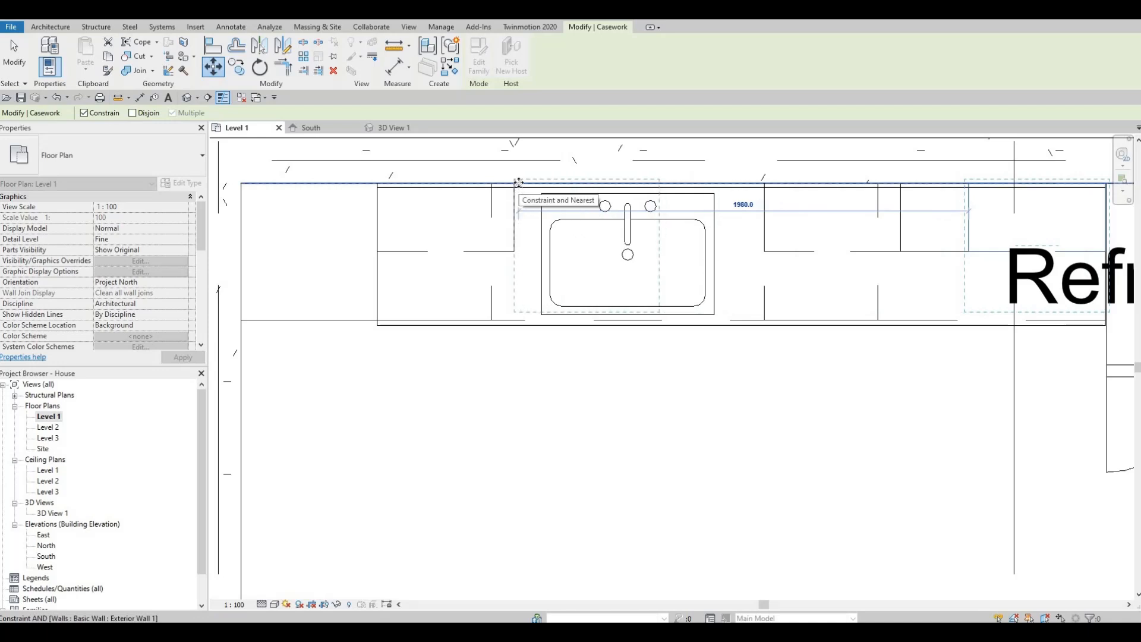
pyautogui.click(631, 206)
pyautogui.press('Escape')
# Step: Move the 600mm double door cabinet above the sink flush against the glass cabinet on the sink's far side from the refrigerator
pyautogui.scroll(2, 547, 201)
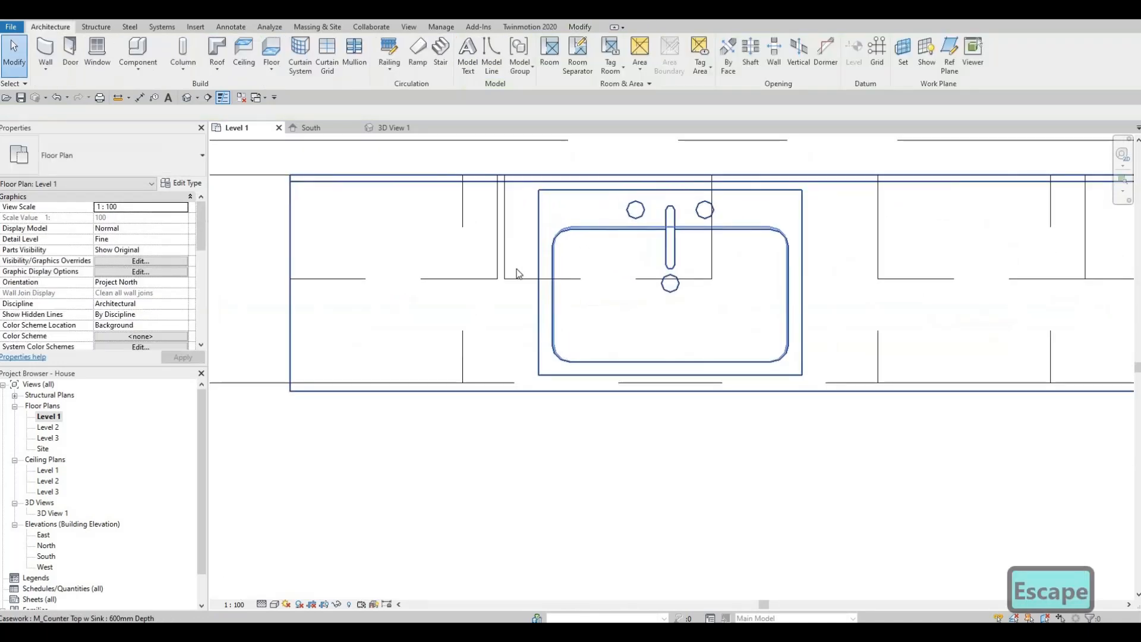
pyautogui.press('Escape')
pyautogui.moveTo(508, 249); pyautogui.dragTo(571, 254, button='middle')
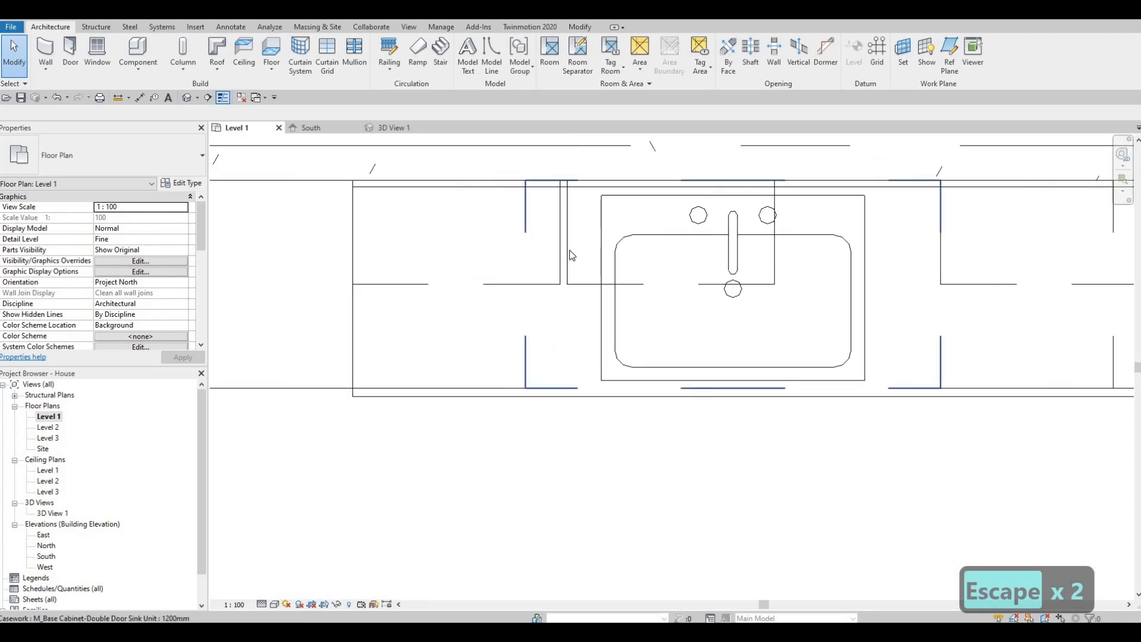
pyautogui.click(572, 255)
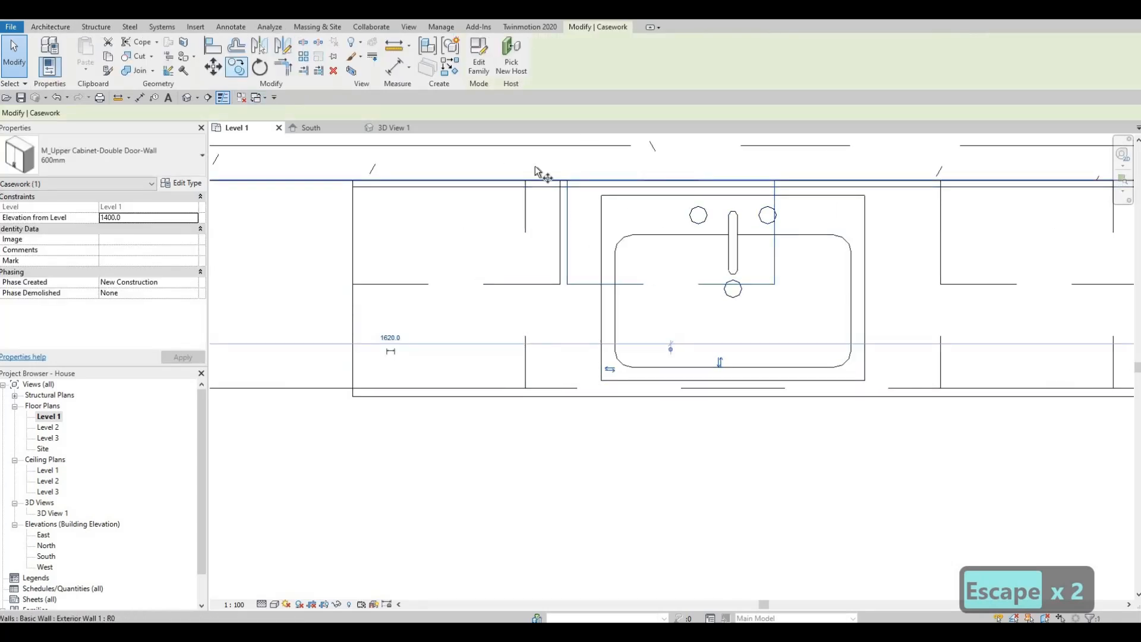
pyautogui.press('m')
pyautogui.press('v')
pyautogui.click(560, 180)
pyautogui.scroll(-3, 880, 272)
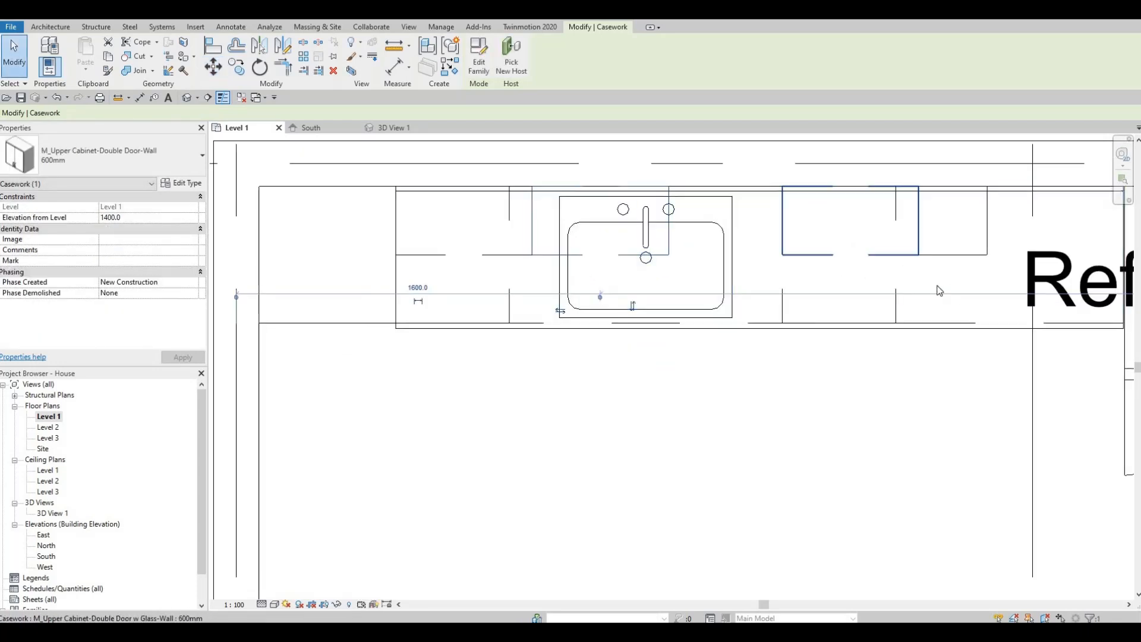
# Step: Copy the double door glass cabinet on the refrigerator side so the copy adjoins the double door cabinet above the sink
pyautogui.click(793, 253)
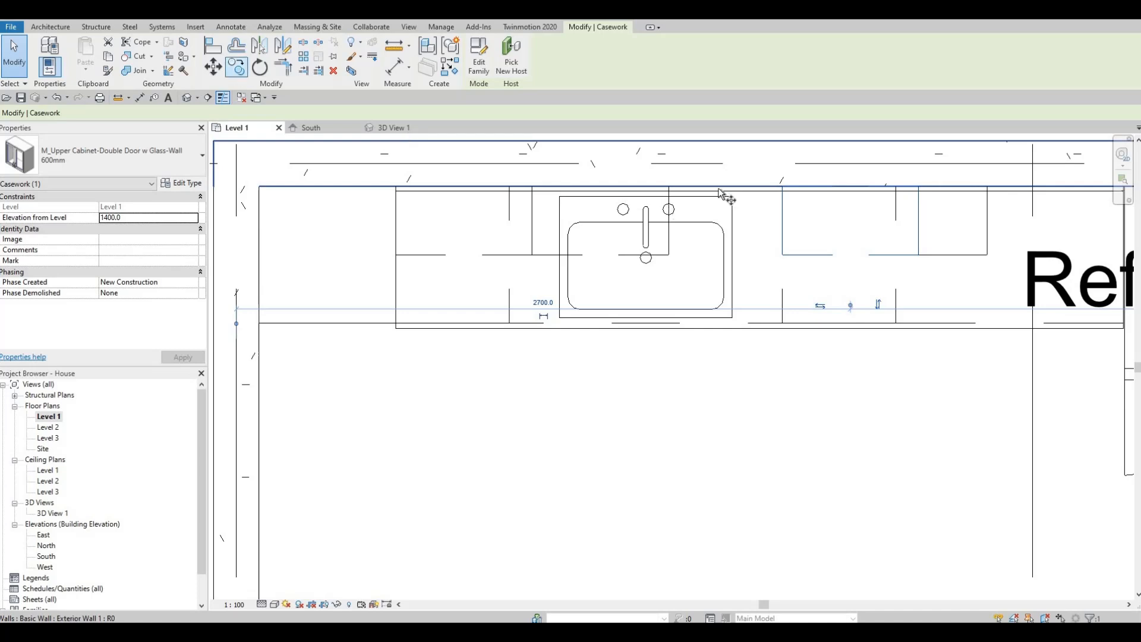
pyautogui.press('c')
pyautogui.press('o')
pyautogui.click(782, 184)
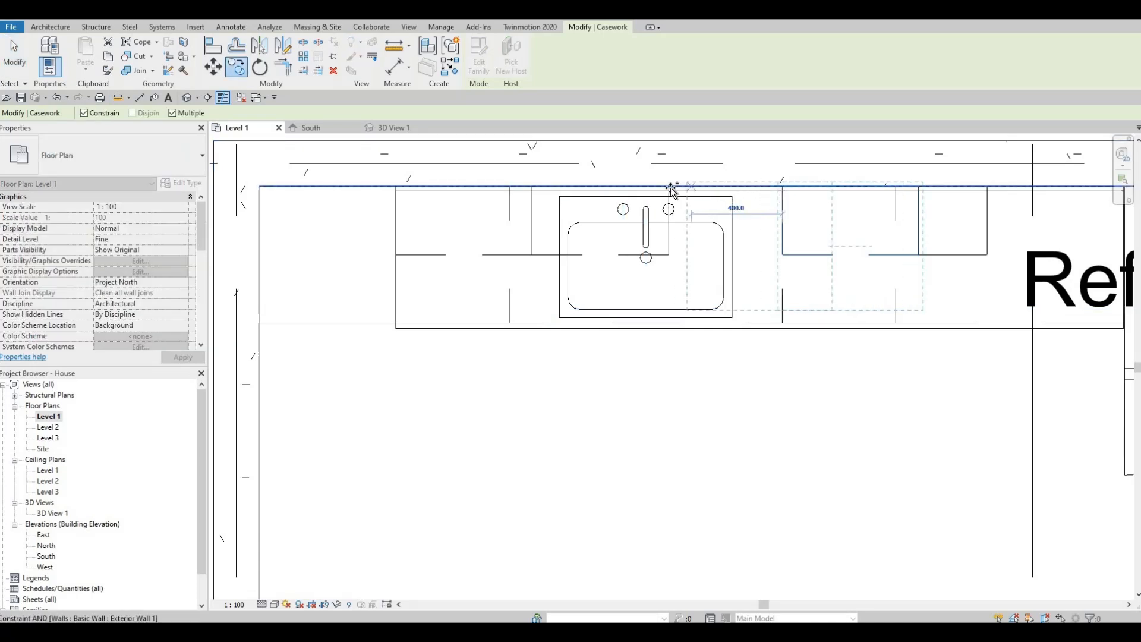
pyautogui.click(668, 187)
pyautogui.press('Escape')
# Step: Try to nudge the original double door glass and single door cabinets toward the refrigerator, and undo the nudges
pyautogui.moveTo(833, 250); pyautogui.dragTo(750, 262, button='middle')
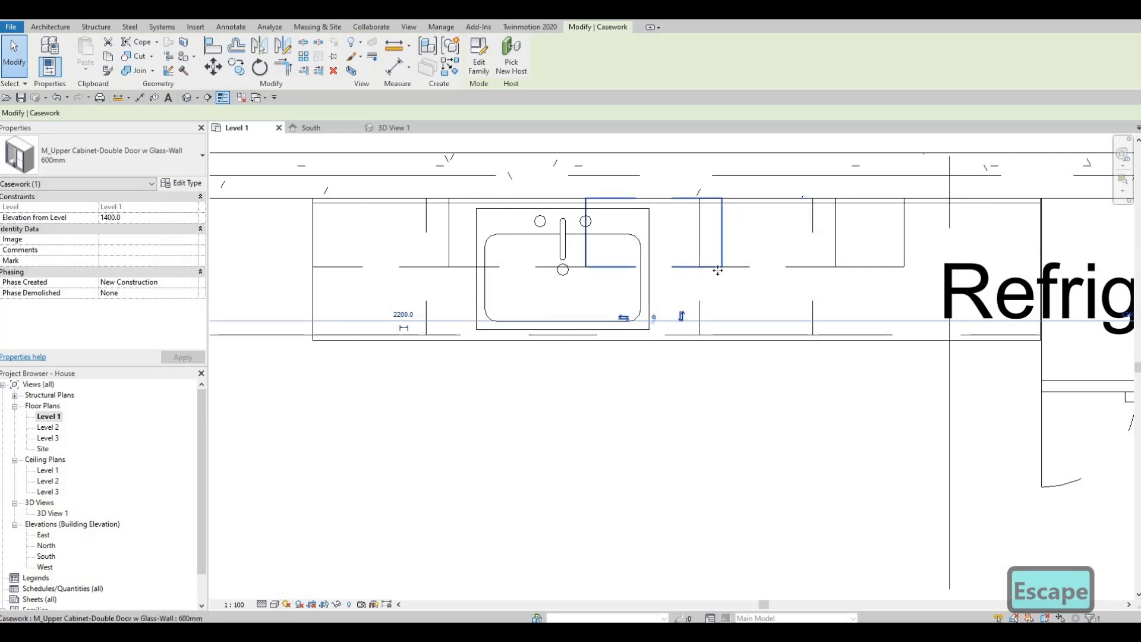
pyautogui.click(750, 268)
pyautogui.press('Escape')
pyautogui.click(823, 265)
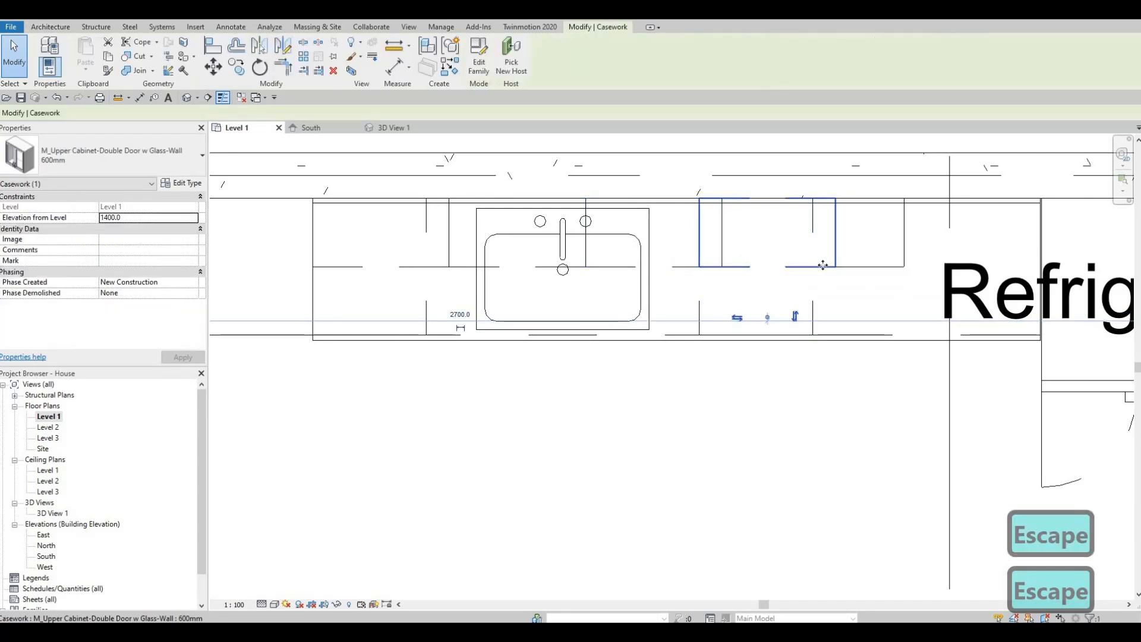
pyautogui.moveTo(853, 285); pyautogui.dragTo(825, 262)
pyautogui.press('Right')
pyautogui.press('Right')
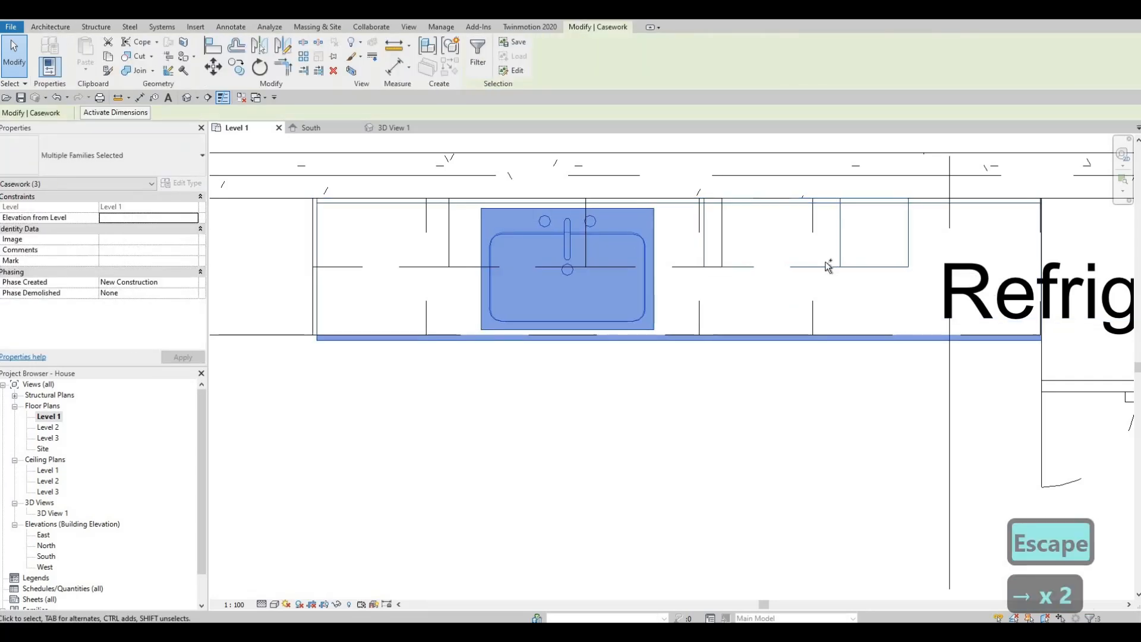
pyautogui.hotkey('ctrl', 'z')
pyautogui.hotkey('ctrl', 'z')
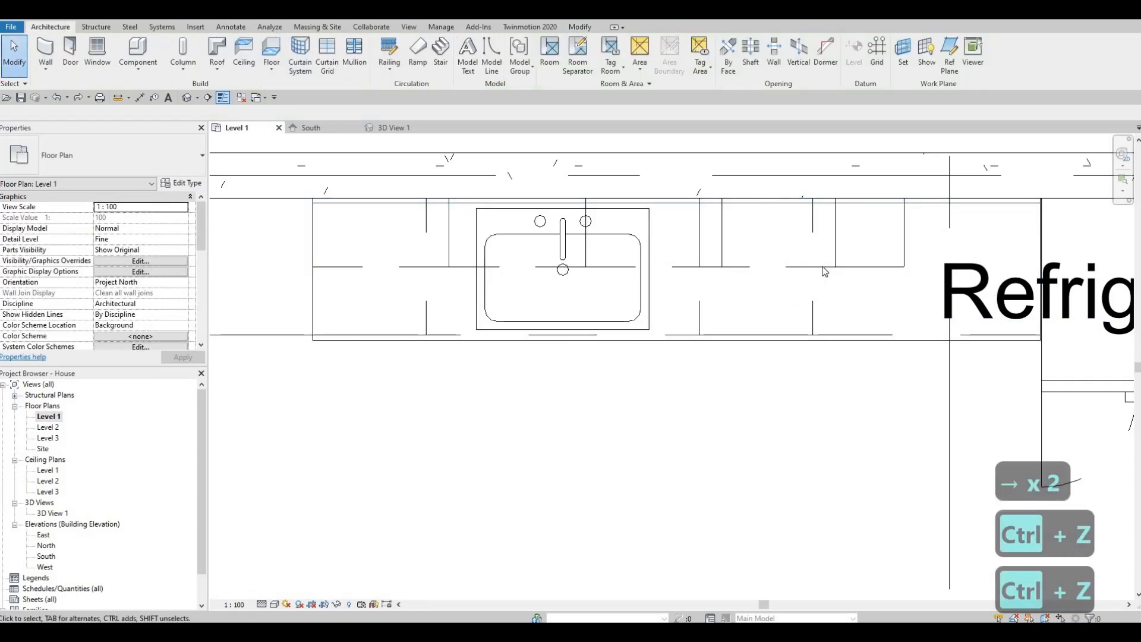
pyautogui.press('Escape')
pyautogui.press('Escape')
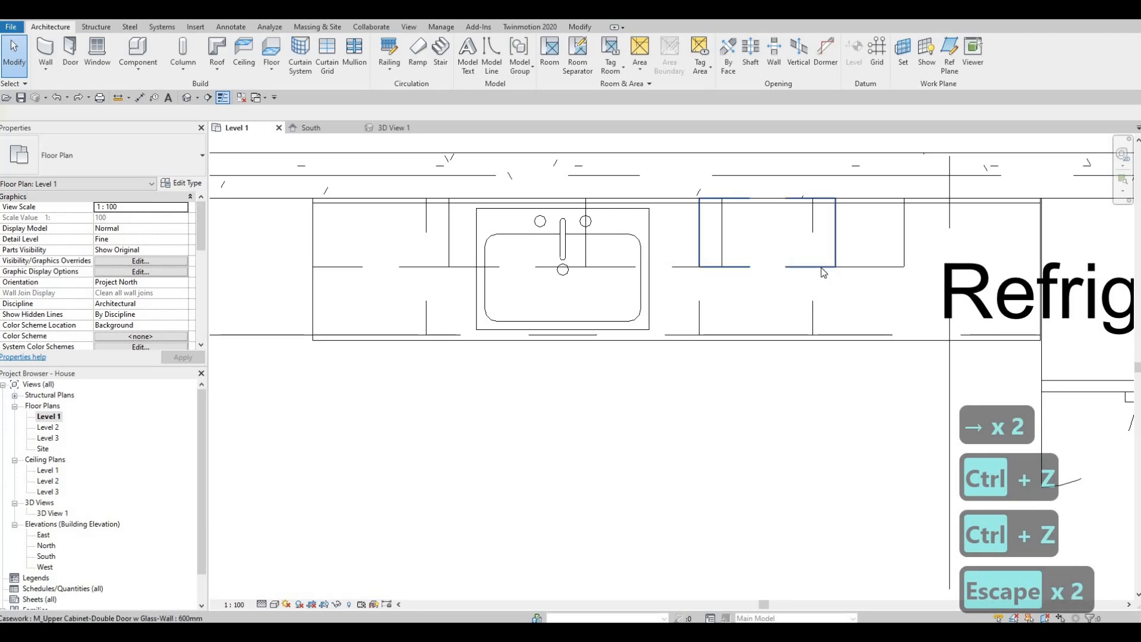
# Step: Move the original double door glass and single door glass cabinets toward the refrigerator so they line up edge to edge with the copied cabinet
pyautogui.click(819, 265)
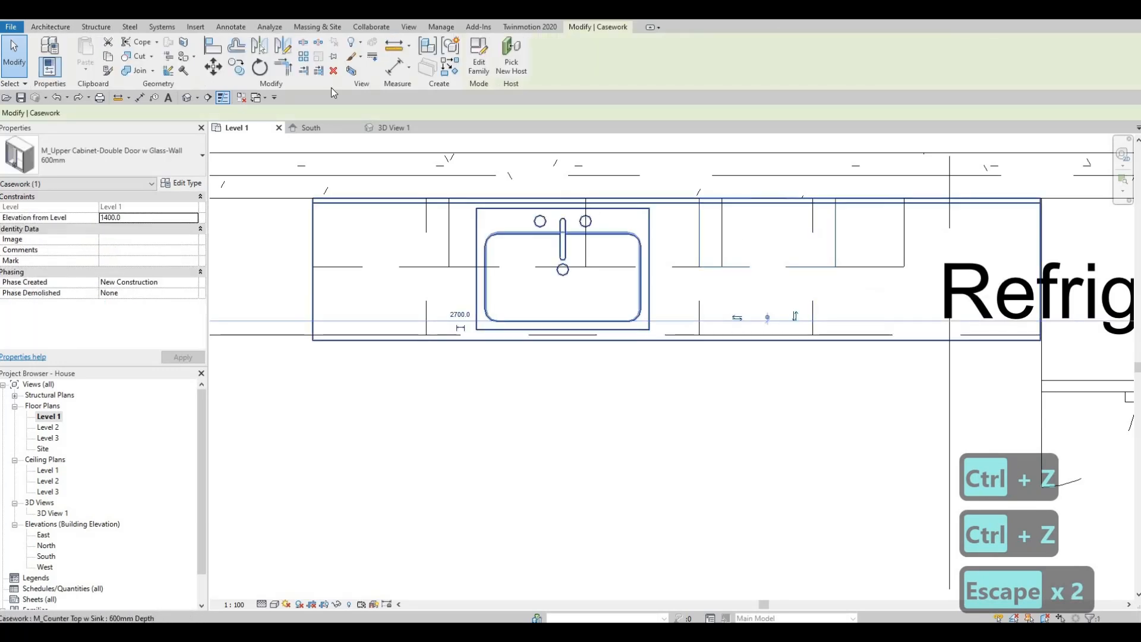
pyautogui.moveTo(691, 204); pyautogui.dragTo(909, 232)
pyautogui.press('Escape')
pyautogui.click(213, 67)
pyautogui.click(863, 203)
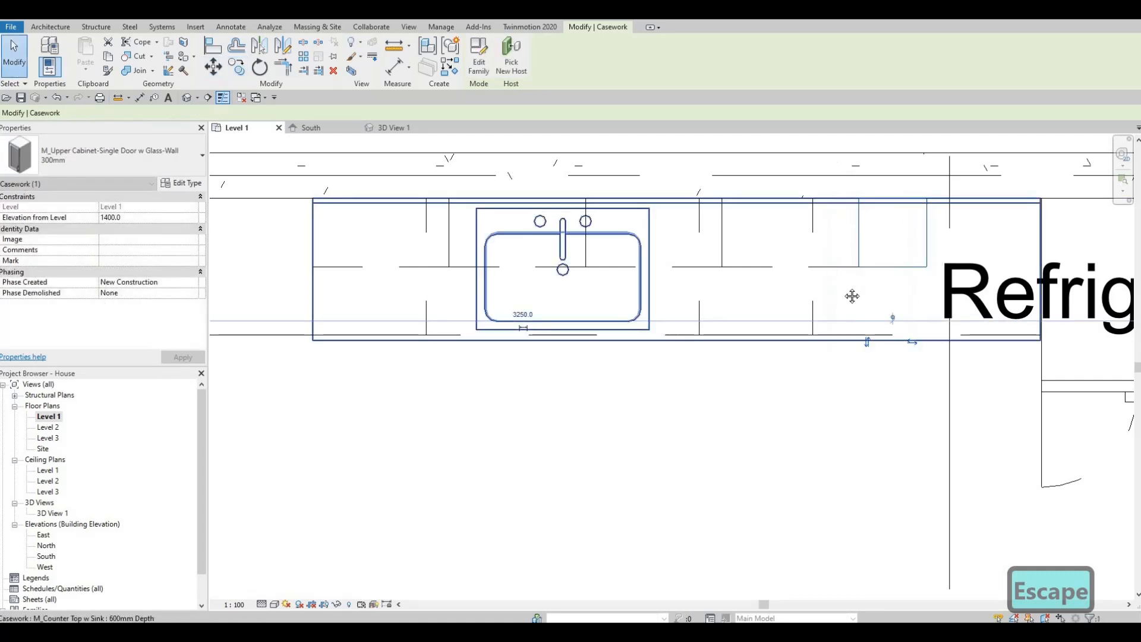
pyautogui.press('Escape')
# Step: Try copying the 300mm single door glass wall cabinet alongside itself toward the refrigerator, and delete the copy
pyautogui.scroll(-2, 814, 286)
pyautogui.moveTo(826, 270); pyautogui.dragTo(767, 281, button='middle')
pyautogui.scroll(-1, 808, 276)
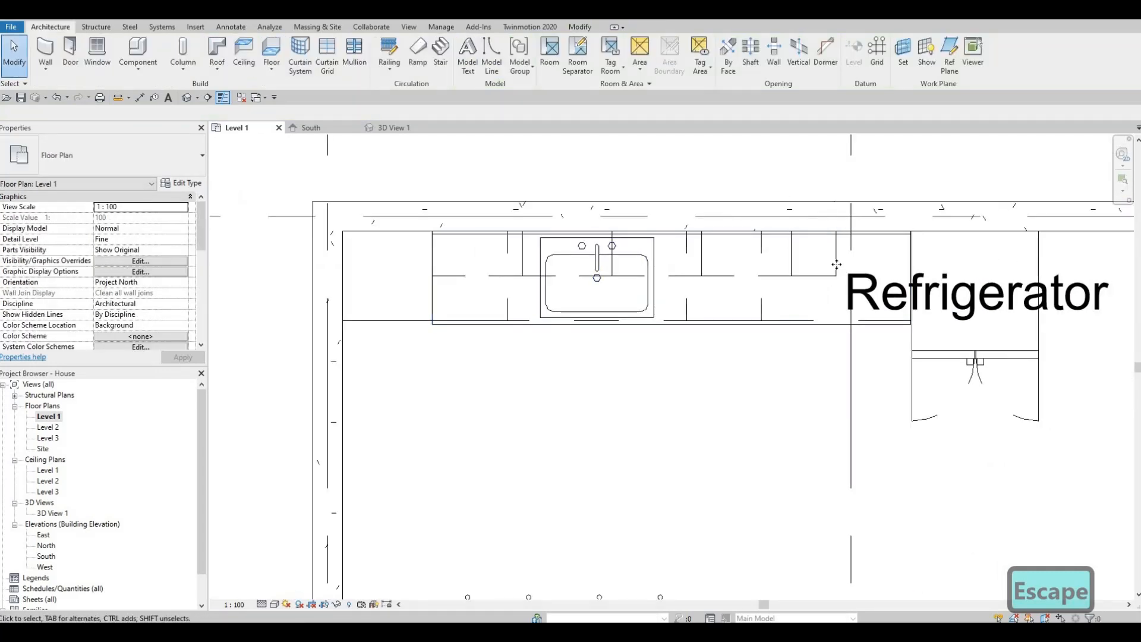
pyautogui.click(835, 266)
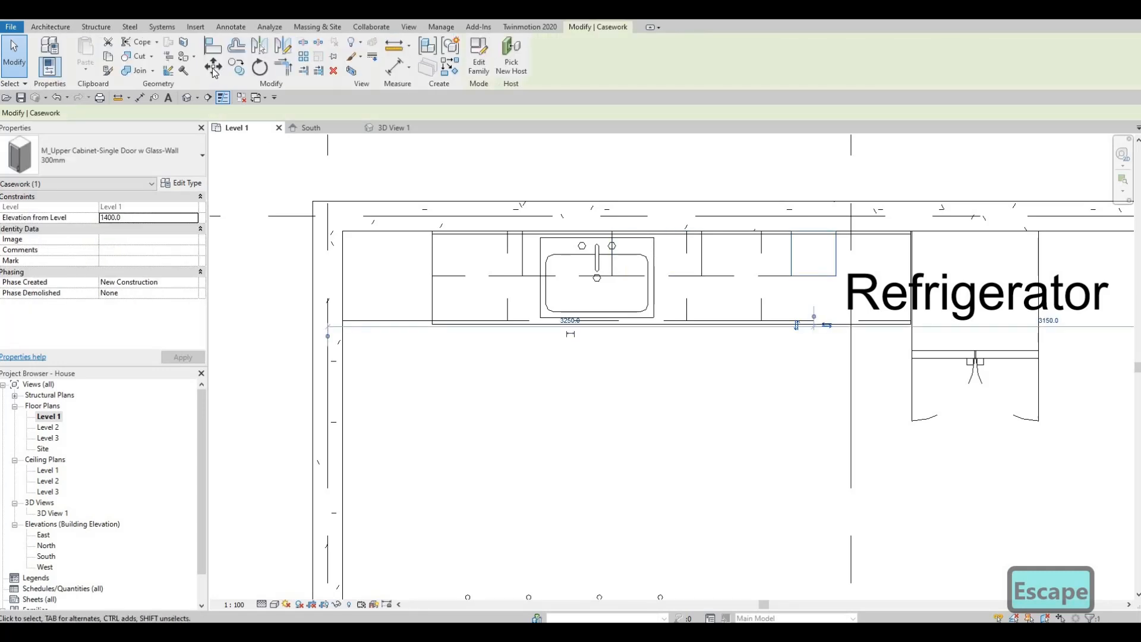
pyautogui.click(237, 67)
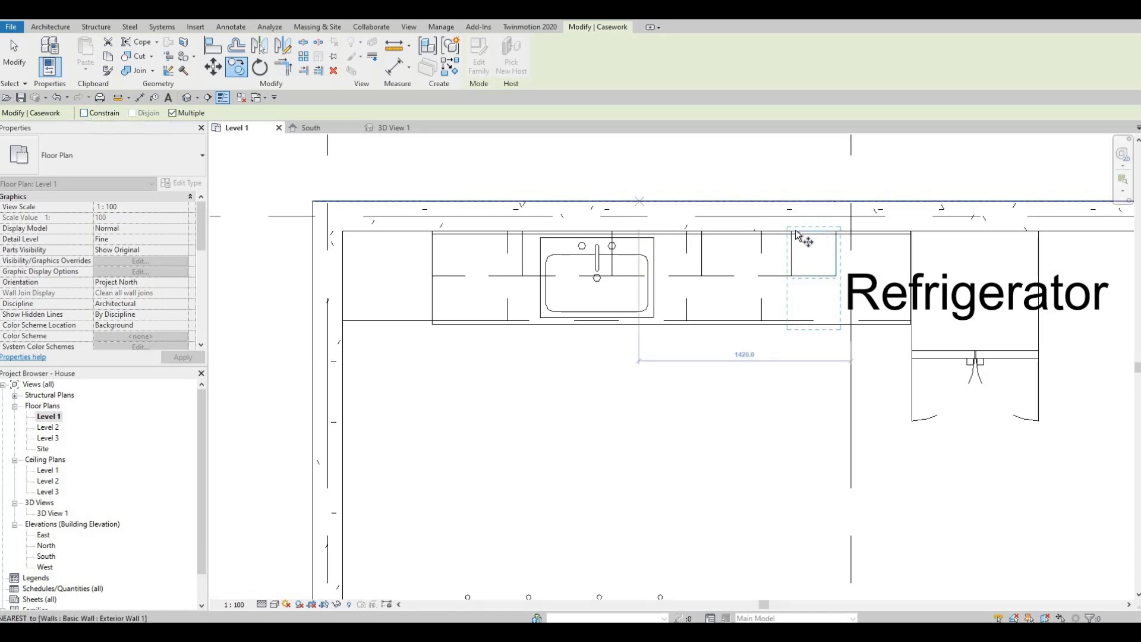
pyautogui.click(842, 230)
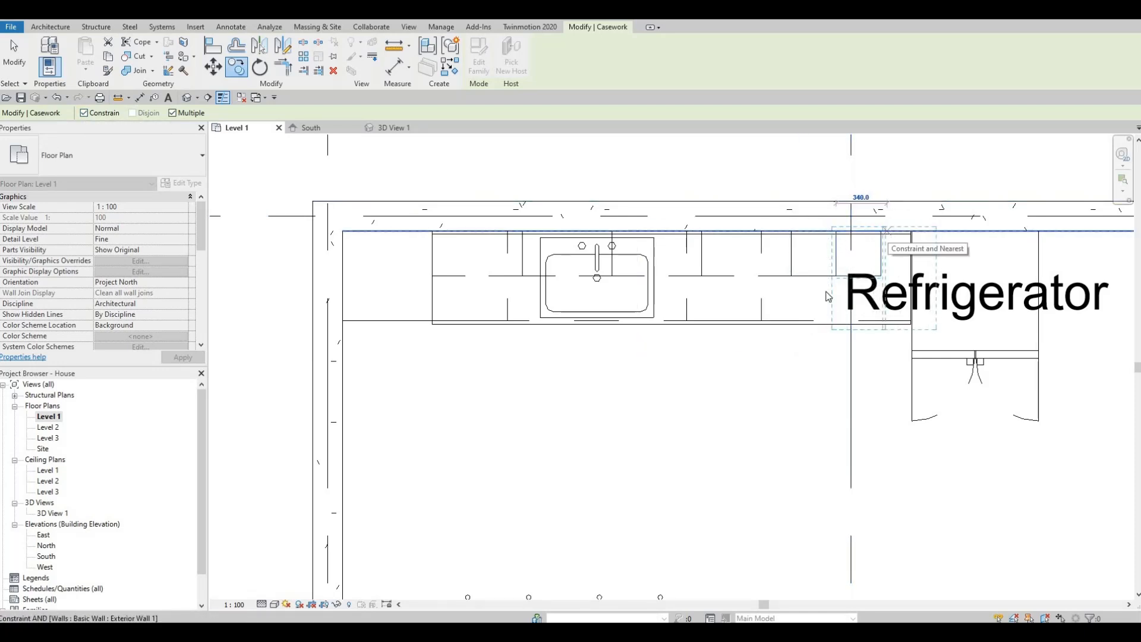
pyautogui.press('Escape')
pyautogui.scroll(2, 838, 246)
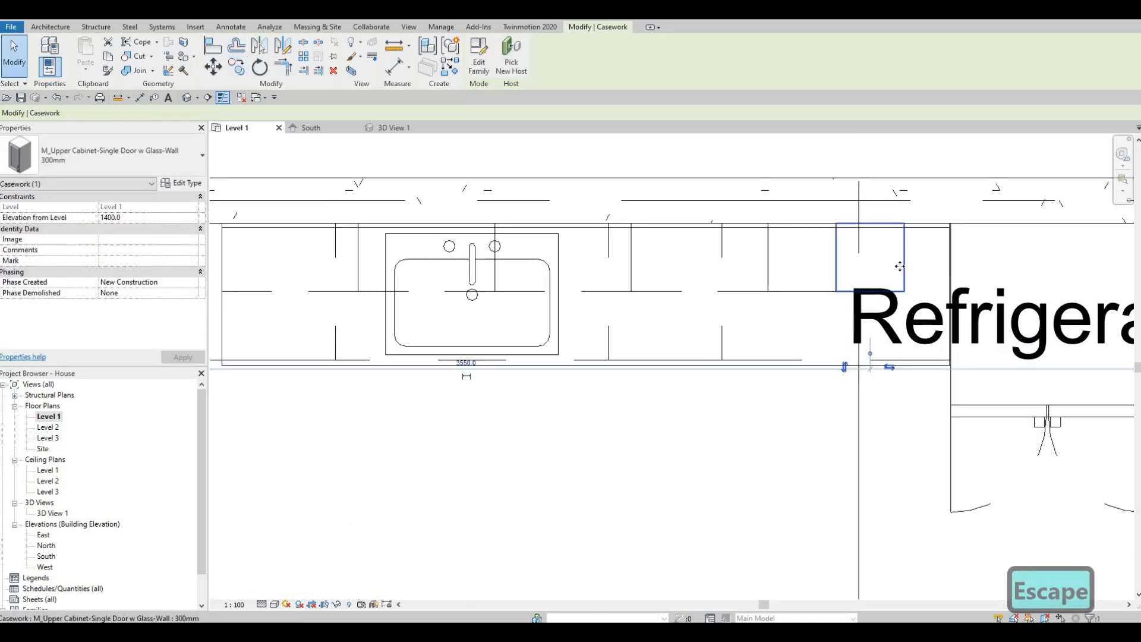
pyautogui.press('Delete')
# Step: Copy the adjacent 600mm double door glass wall cabinet toward the refrigerator so the copy adjoins the single door cabinet's far edge
pyautogui.click(659, 276)
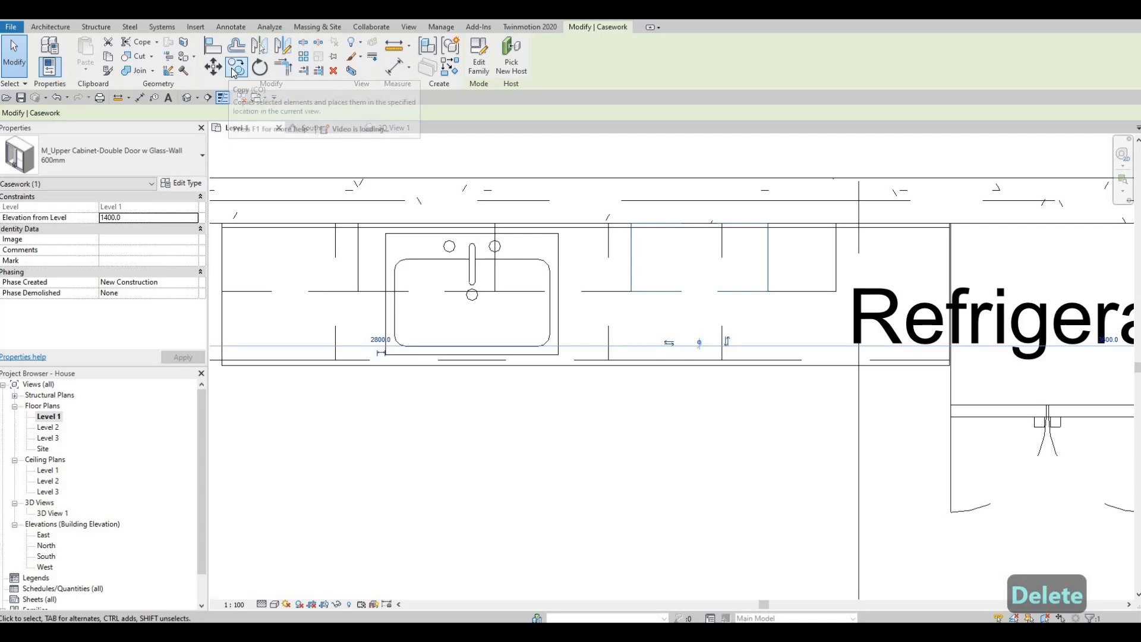
pyautogui.click(631, 225)
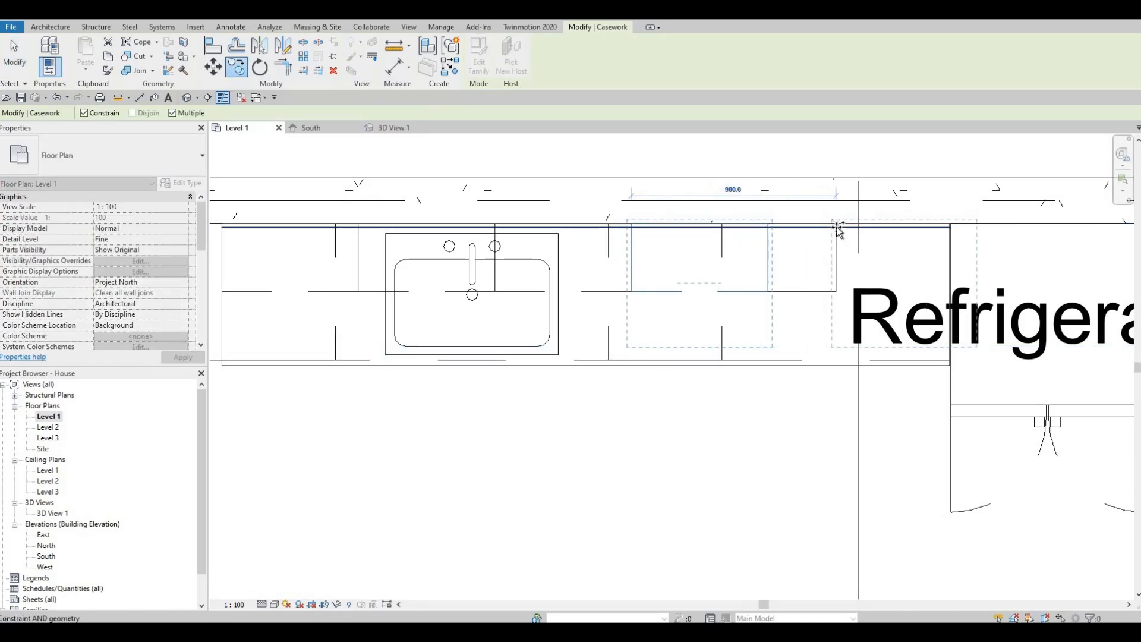
pyautogui.click(831, 321)
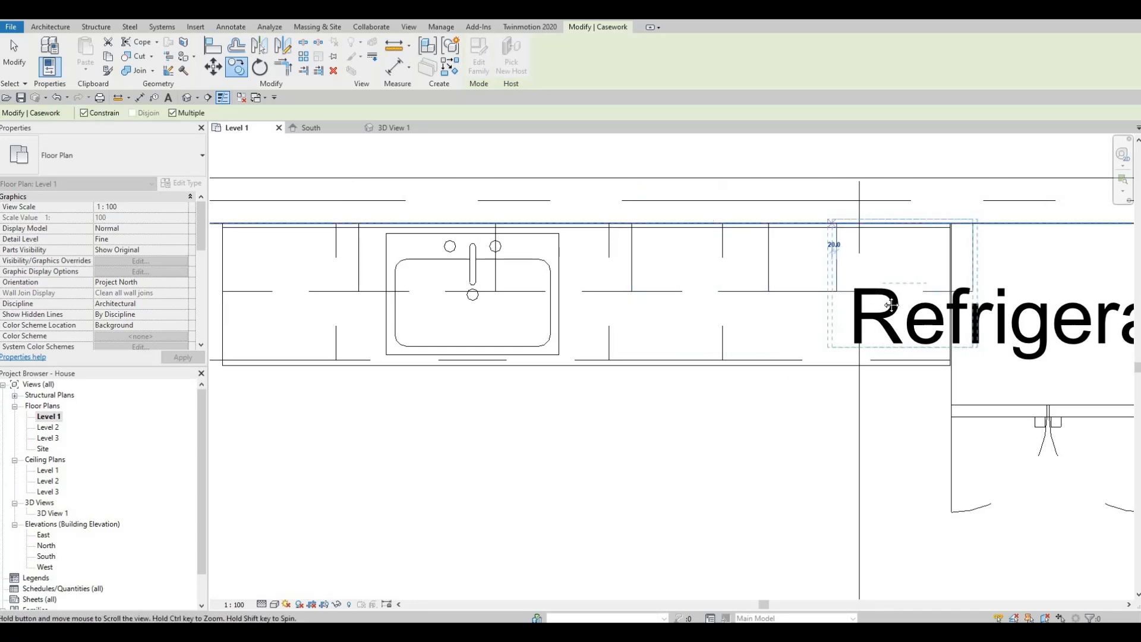
pyautogui.scroll(-3, 522, 361)
pyautogui.press('Escape')
pyautogui.press('Escape')
pyautogui.scroll(-1, 558, 292)
pyautogui.moveTo(559, 292); pyautogui.dragTo(632, 225, button='middle')
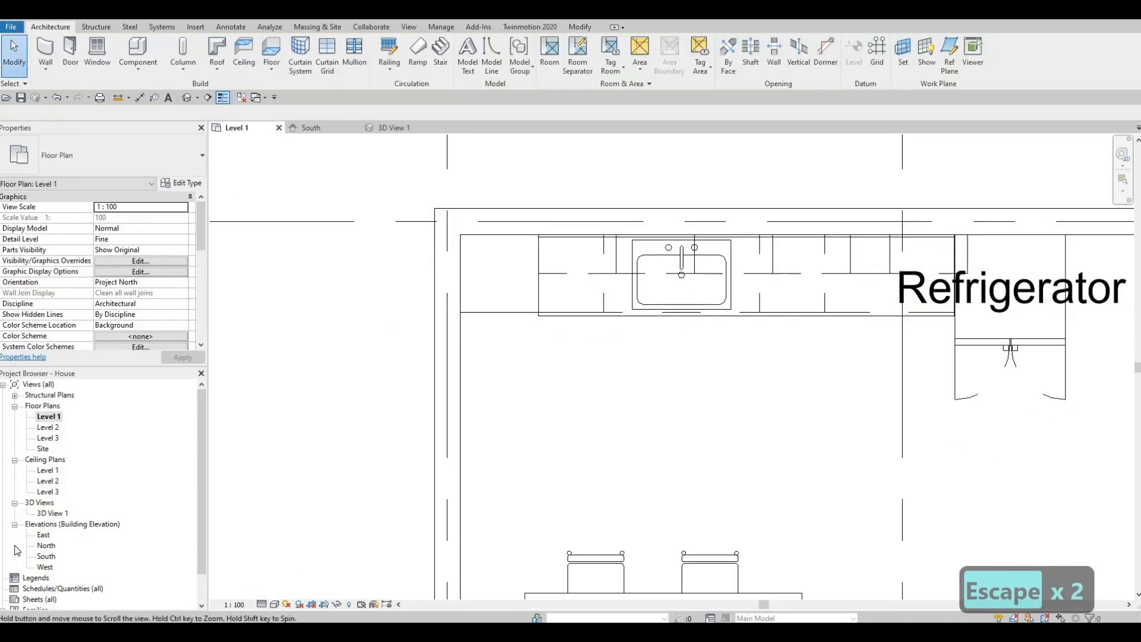
# Step: Open 3D View 1 and examine the row of wall cabinets where it meets the refrigerator
pyautogui.doubleClick(52, 514)
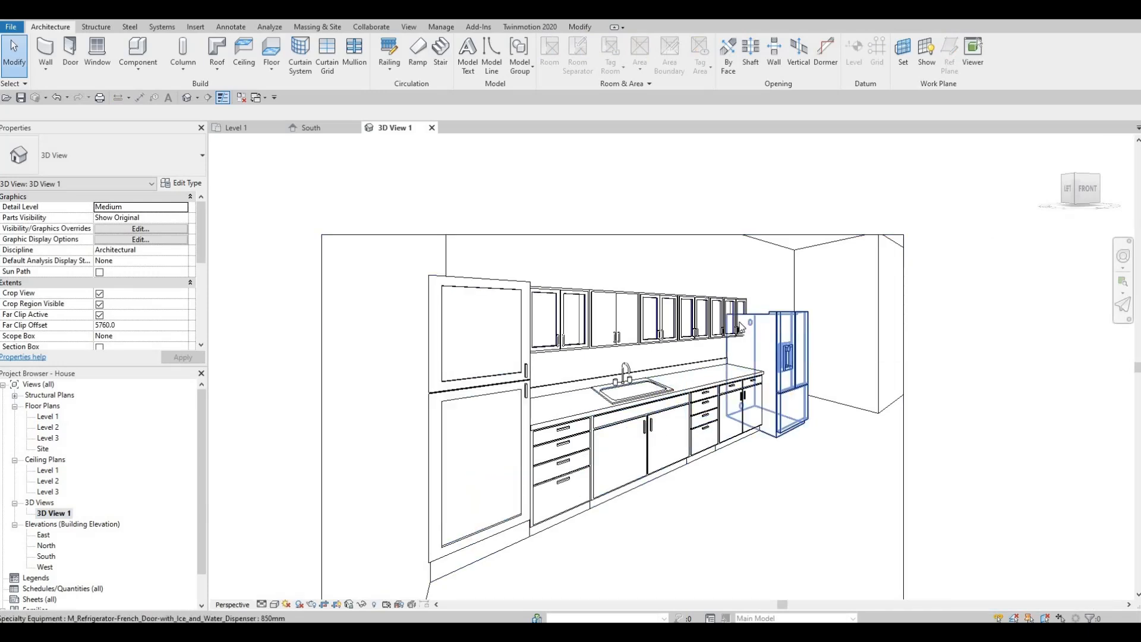
pyautogui.scroll(2, 618, 359)
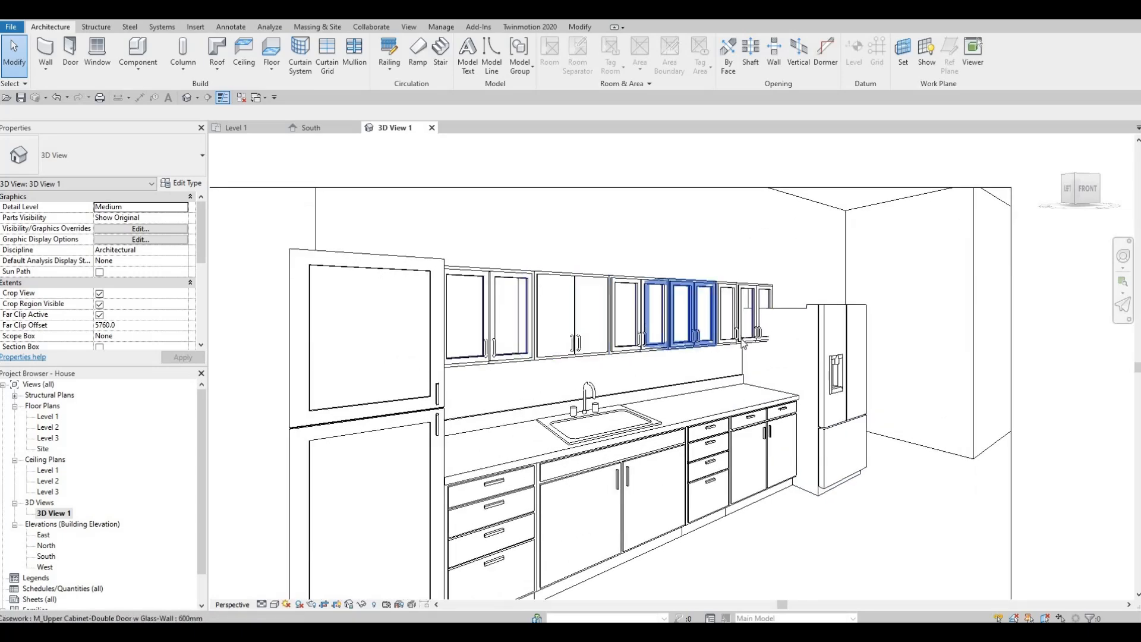
pyautogui.scroll(2, 741, 340)
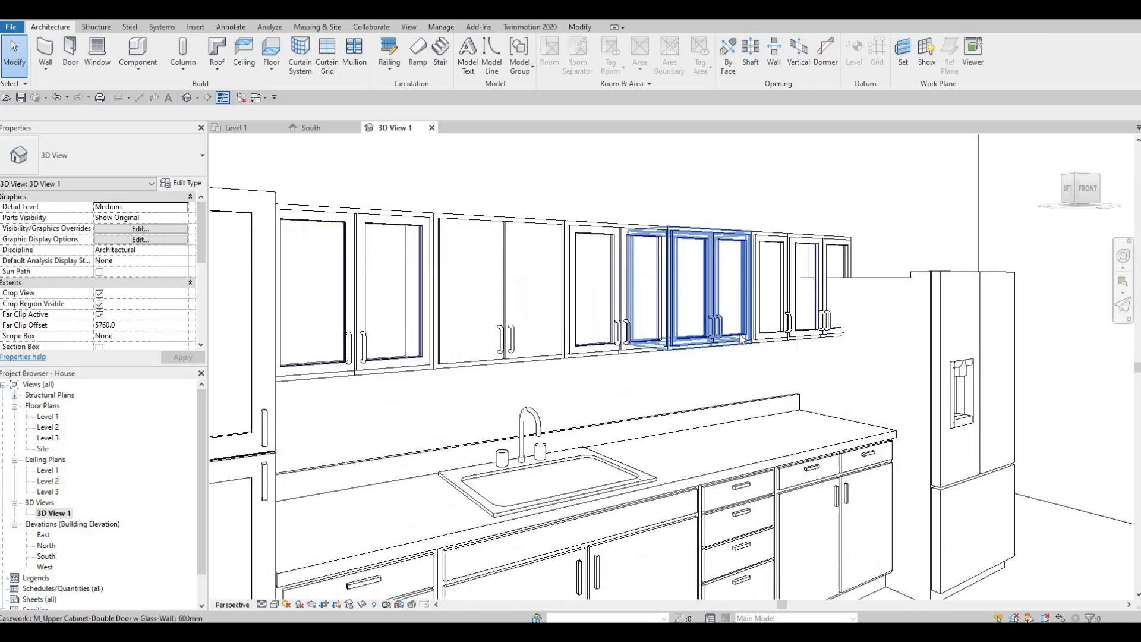
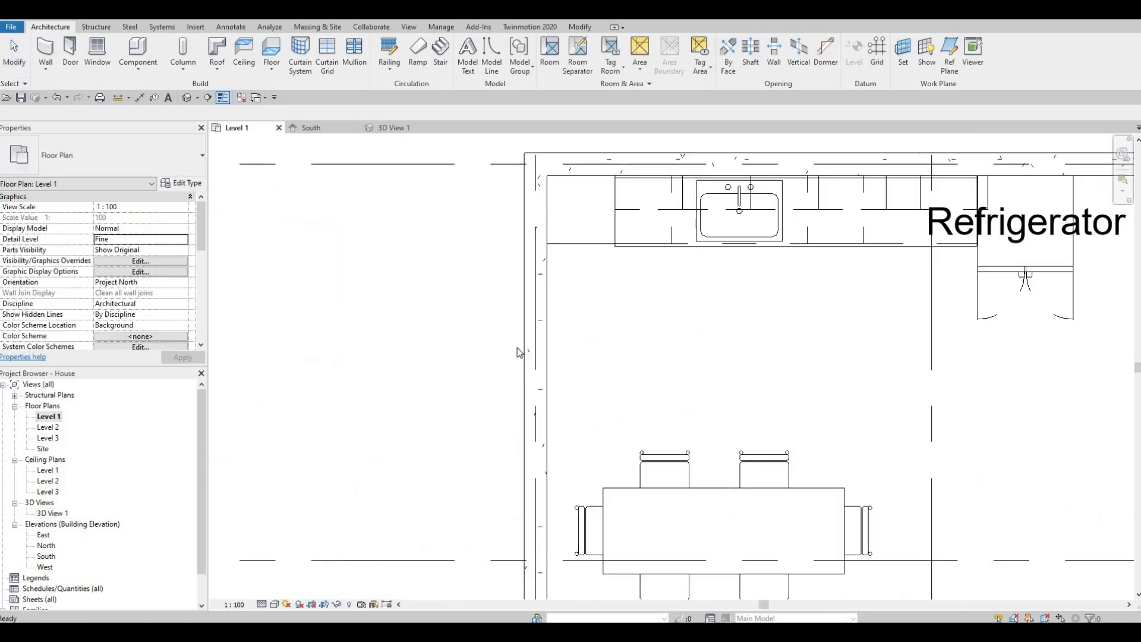
# Step: Delete the 600mm double door glass wall cabinet that overlaps the refrigerator on the Level 1 plan
pyautogui.moveTo(630, 270); pyautogui.dragTo(250, 289, button='middle')
pyautogui.scroll(-2, 250, 289)
pyautogui.press('Escape')
pyautogui.scroll(3, 482, 246)
pyautogui.moveTo(482, 246); pyautogui.dragTo(571, 300, button='middle')
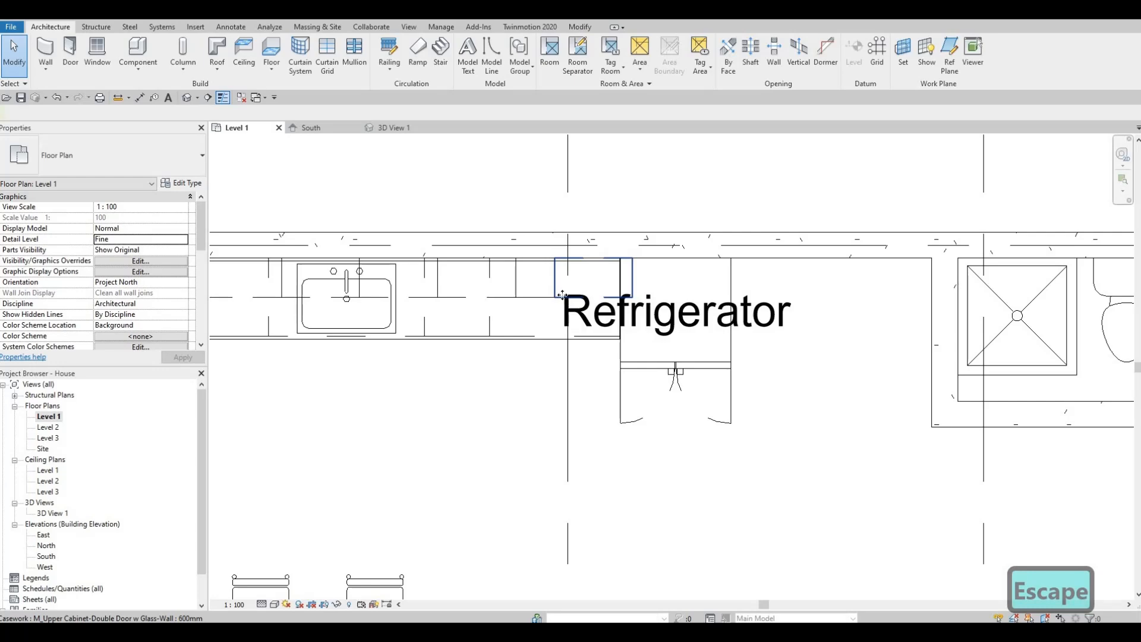
pyautogui.click(568, 304)
pyautogui.press('Delete')
# Step: Copy the 300mm single door glass wall cabinet toward the refrigerator so the copy adjoins its far edge
pyautogui.moveTo(537, 280); pyautogui.dragTo(554, 304, button='middle')
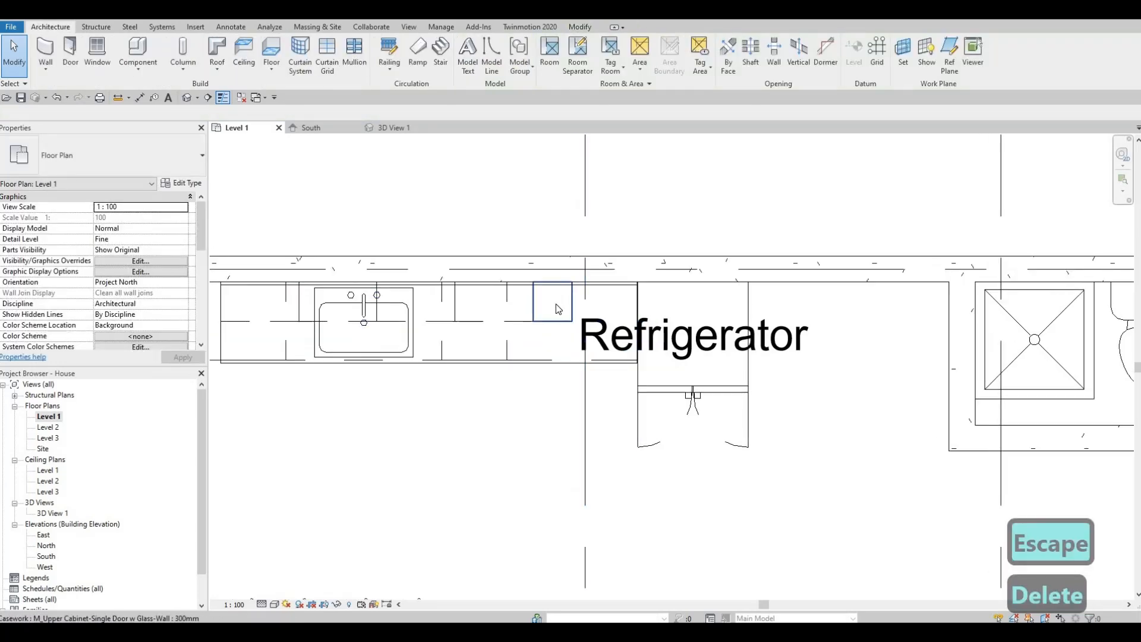
pyautogui.click(548, 308)
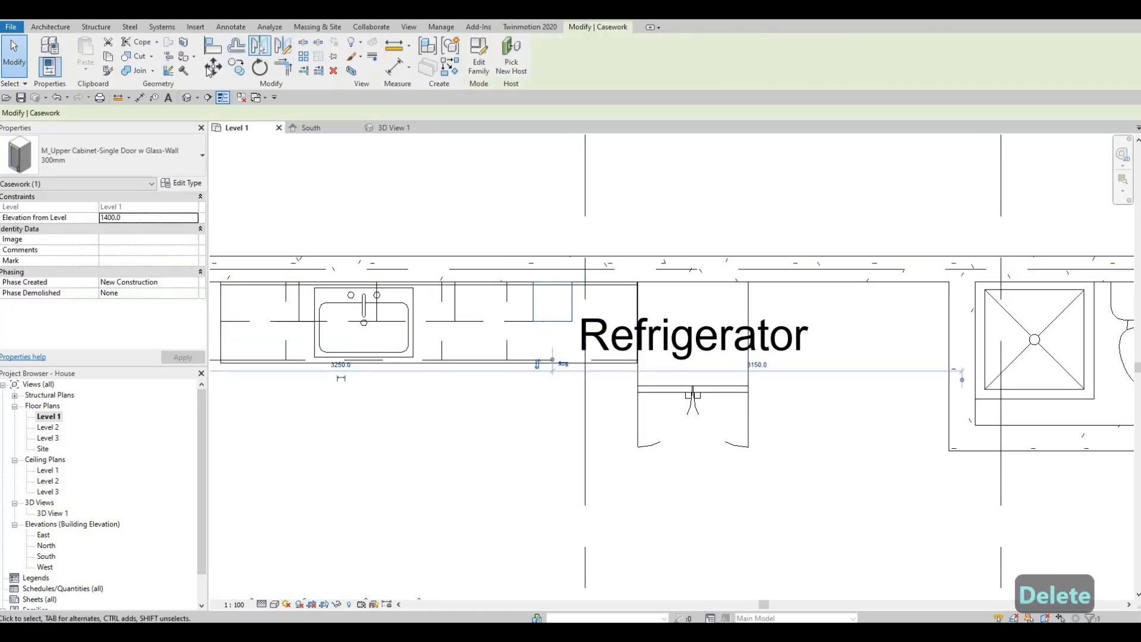
pyautogui.click(237, 67)
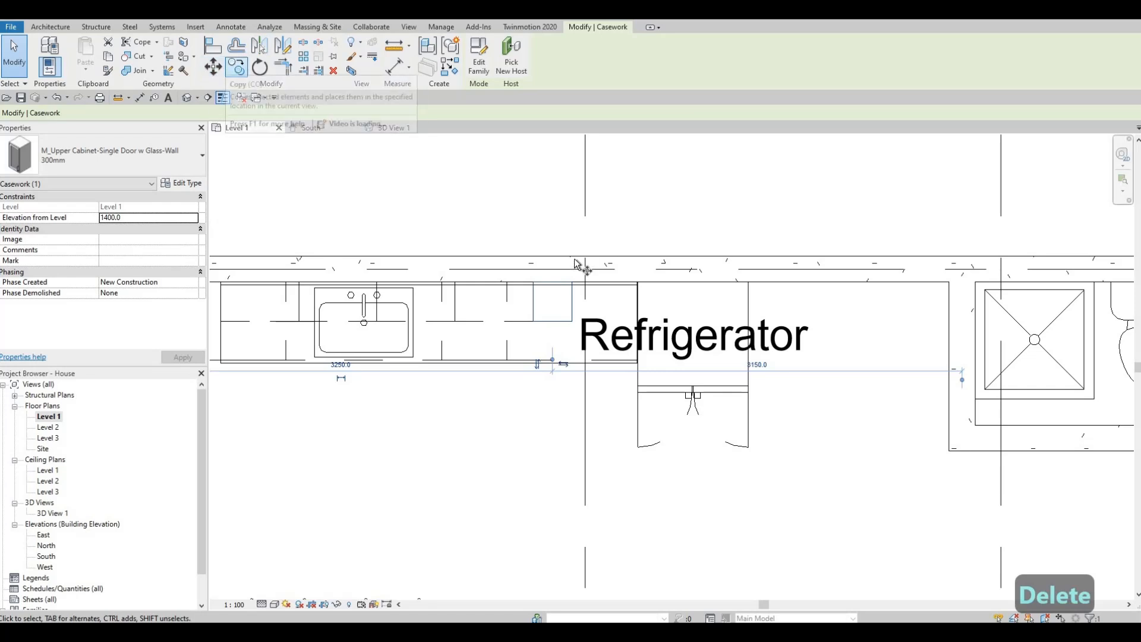
pyautogui.scroll(2, 570, 257)
pyautogui.click(518, 290)
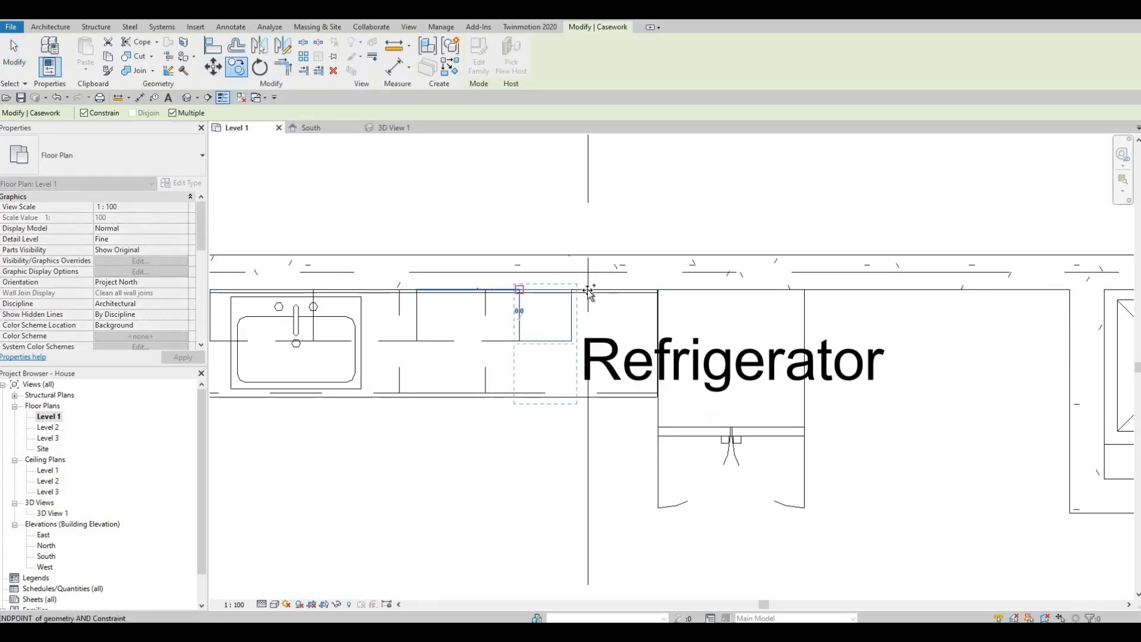
pyautogui.click(574, 291)
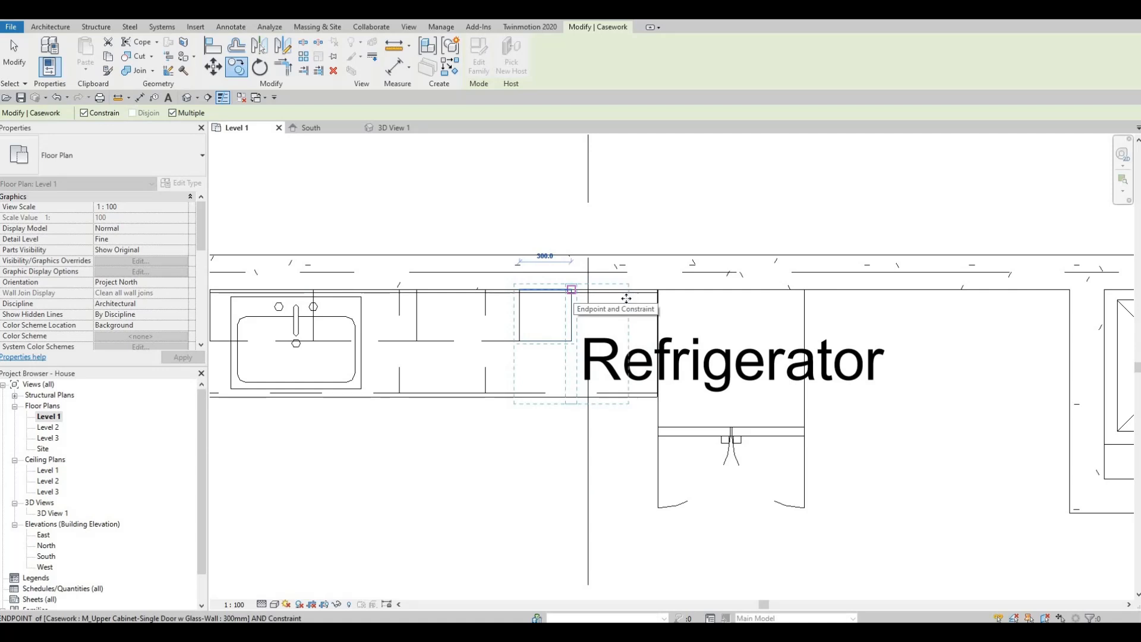
pyautogui.press('Escape')
pyautogui.press('Escape')
# Step: Review the kitchen run on the plan, then open 3D View 1 and examine the completed row of wall cabinets
pyautogui.moveTo(625, 316); pyautogui.dragTo(704, 270, button='middle')
pyautogui.press('Escape')
pyautogui.scroll(-1, 704, 271)
pyautogui.moveTo(860, 287); pyautogui.dragTo(804, 262, button='middle')
pyautogui.press('Escape')
pyautogui.press('Escape')
pyautogui.moveTo(285, 199); pyautogui.dragTo(464, 194, button='middle')
pyautogui.scroll(-1, 464, 194)
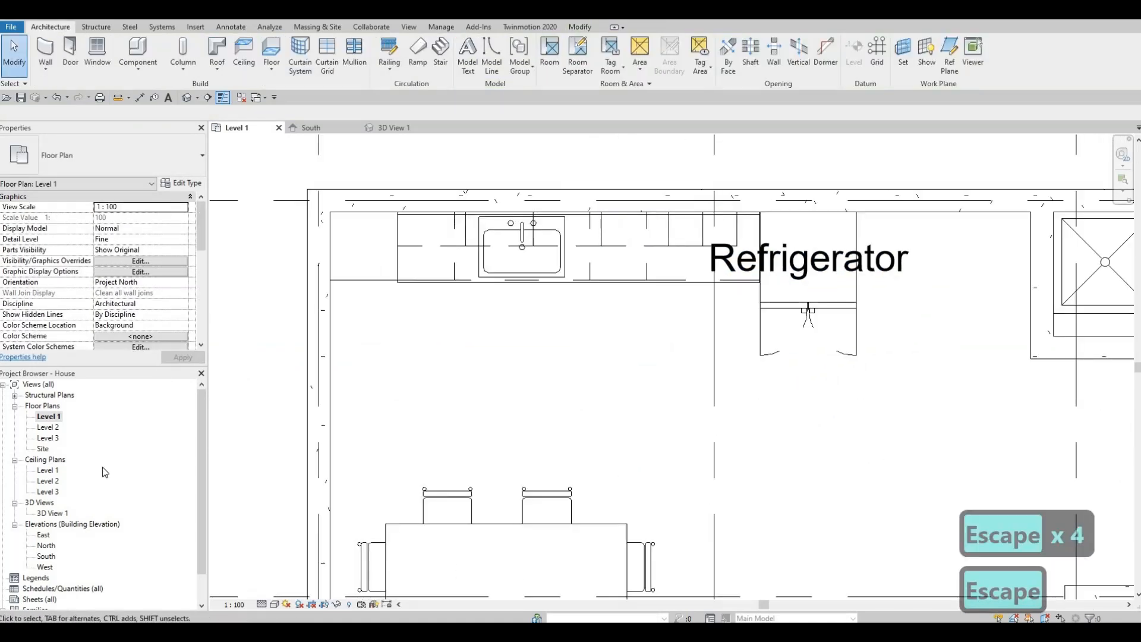
pyautogui.doubleClick(48, 515)
pyautogui.scroll(-5, 622, 301)
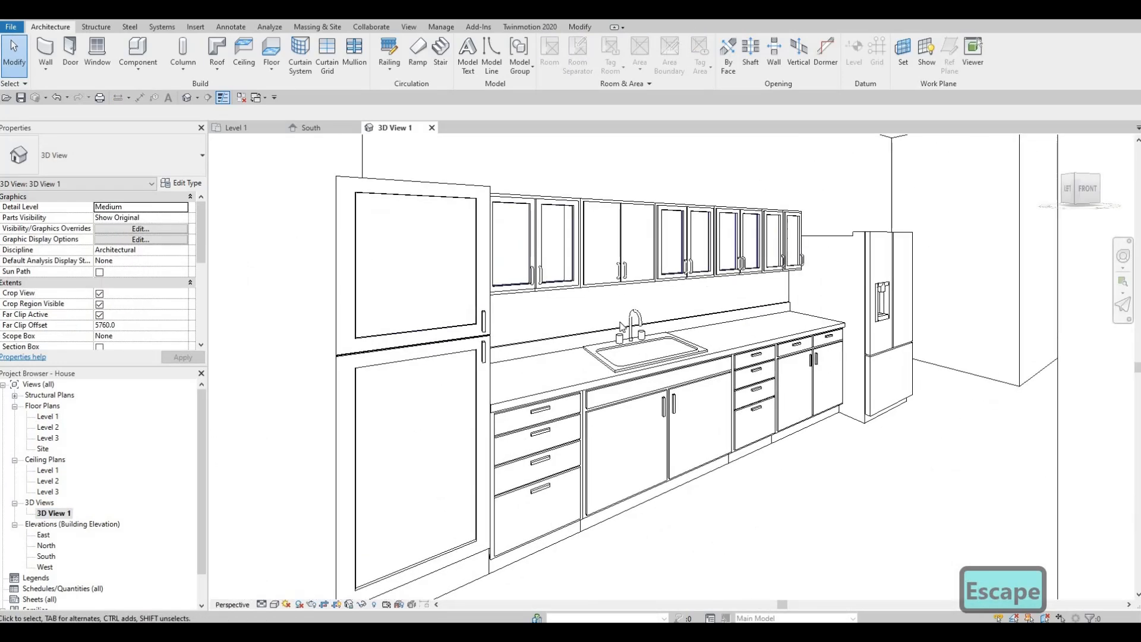
pyautogui.moveTo(727, 327); pyautogui.dragTo(723, 340, button='middle')
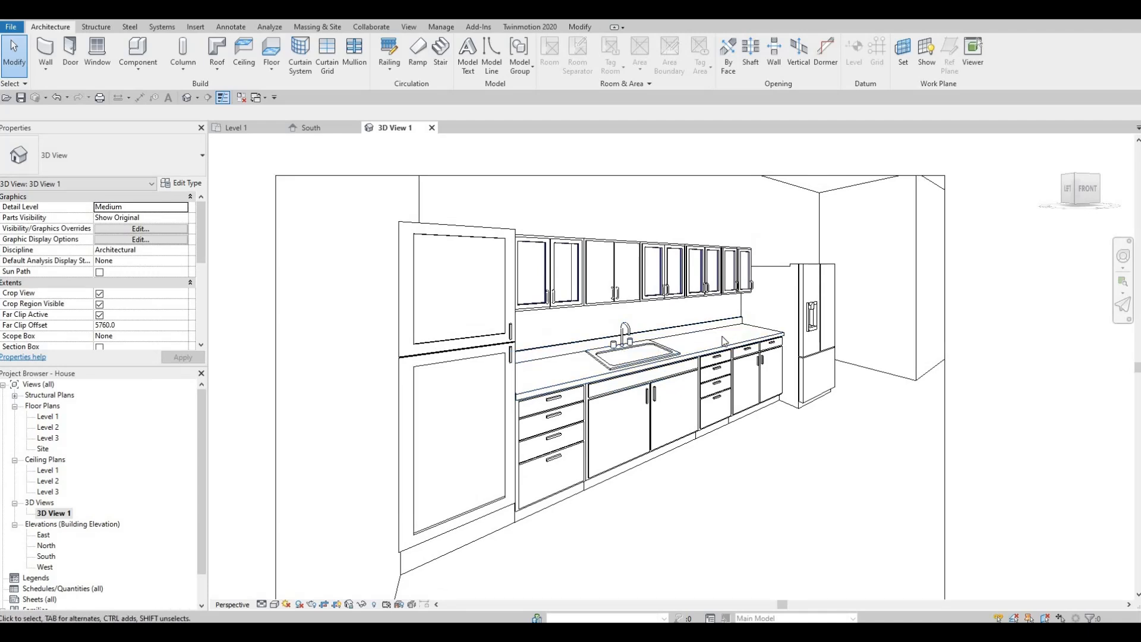
pyautogui.click(520, 366)
pyautogui.press('Escape')
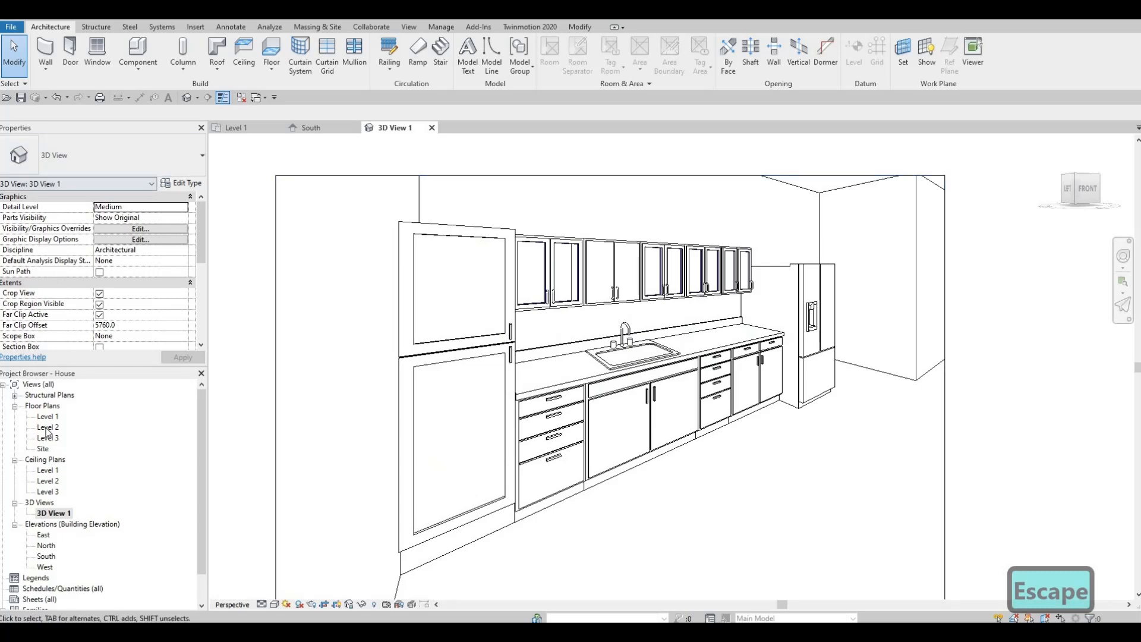
# Step: On the Level 1 plan, nudge the dining table and its six chairs slightly toward the sofa
pyautogui.scroll(-4, 499, 368)
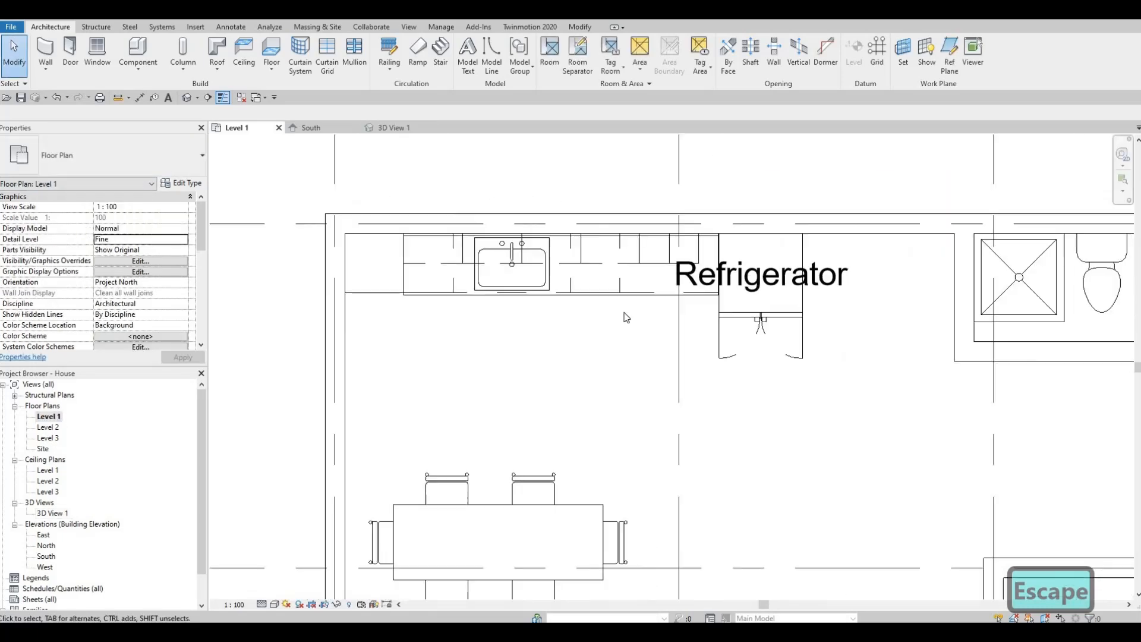
pyautogui.moveTo(585, 407); pyautogui.dragTo(672, 356, button='middle')
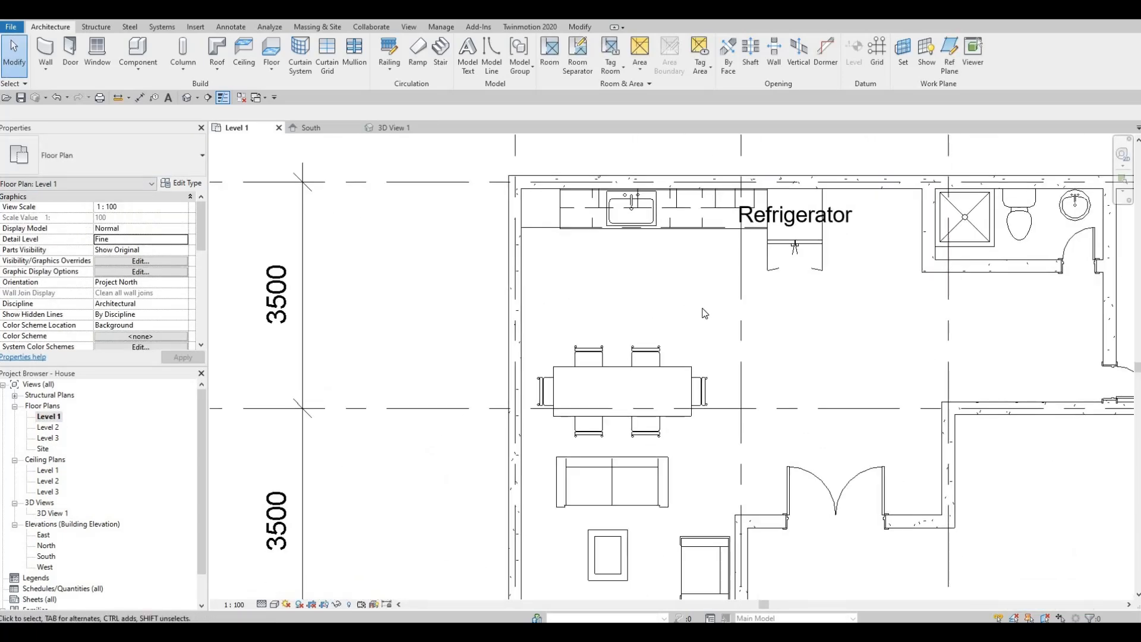
pyautogui.moveTo(703, 317); pyautogui.dragTo(705, 301, button='middle')
pyautogui.moveTo(614, 391); pyautogui.dragTo(637, 304, button='middle')
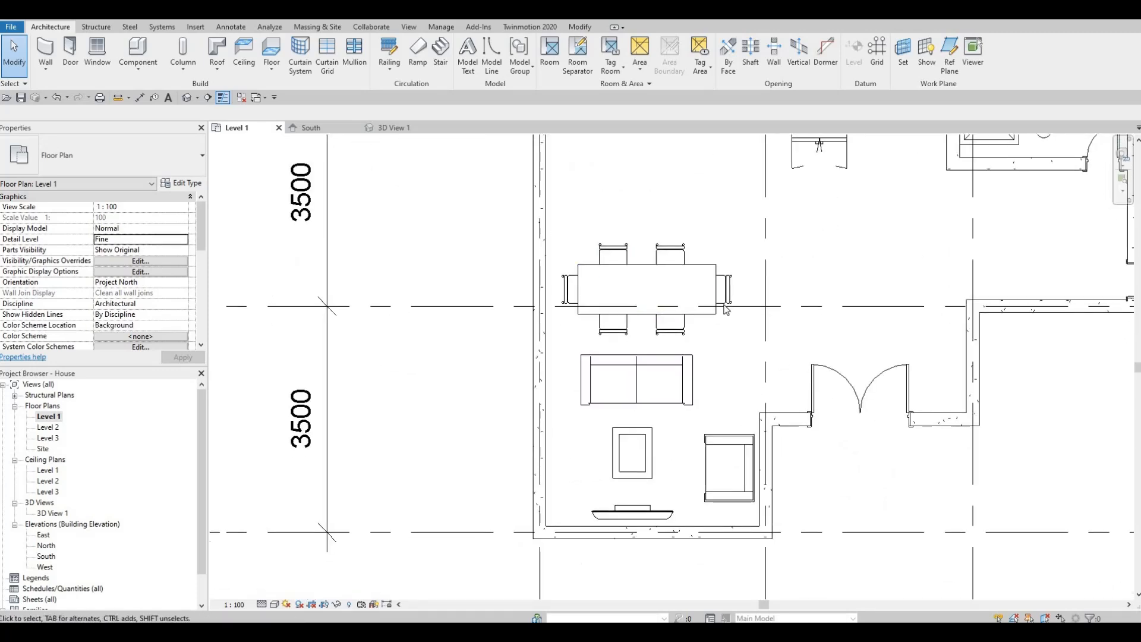
pyautogui.moveTo(758, 339); pyautogui.dragTo(755, 344)
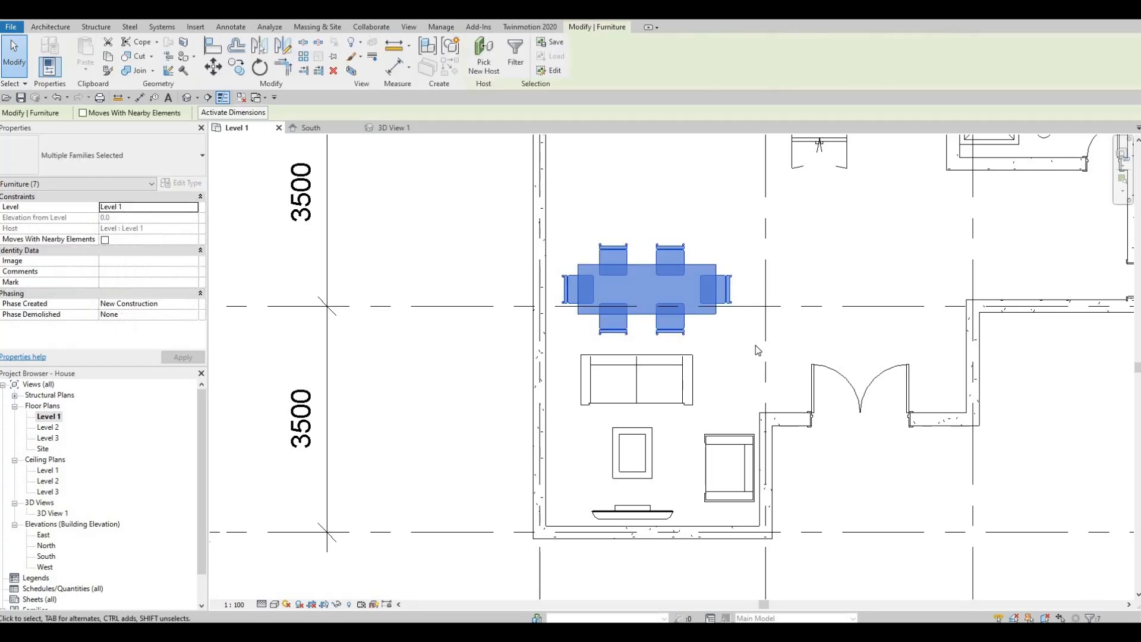
pyautogui.press('Escape')
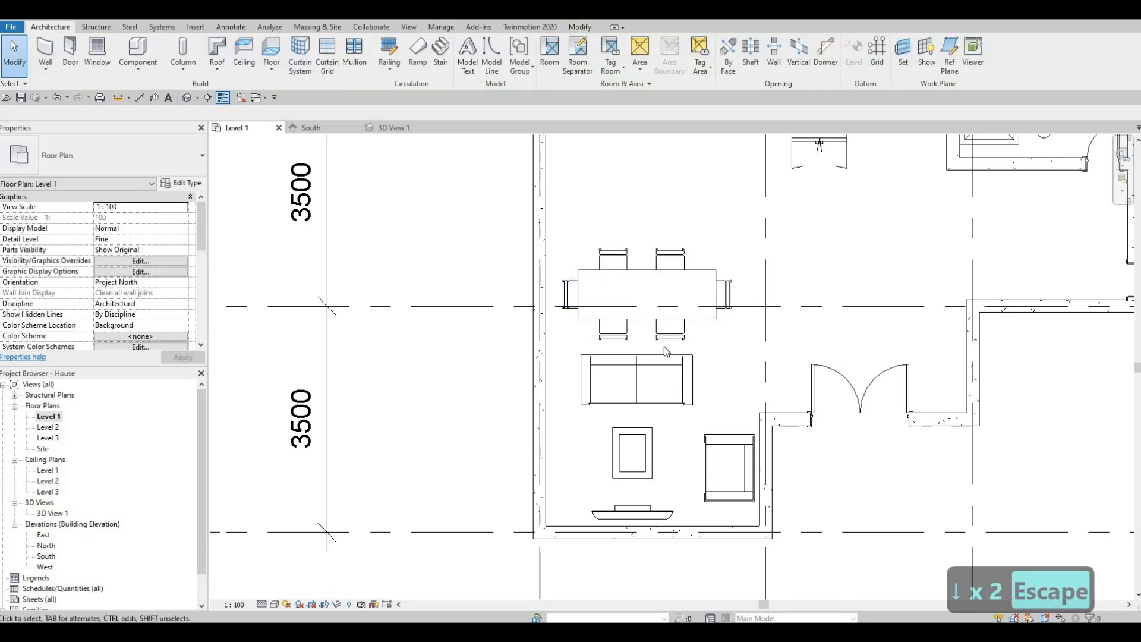
# Step: Start loading a family and open the Counter Tops folder inside Casework in the Canada library
pyautogui.scroll(-1, 667, 403)
pyautogui.moveTo(773, 393); pyautogui.dragTo(758, 441, button='middle')
pyautogui.moveTo(799, 292); pyautogui.dragTo(780, 298, button='middle')
pyautogui.moveTo(651, 330); pyautogui.dragTo(730, 315, button='middle')
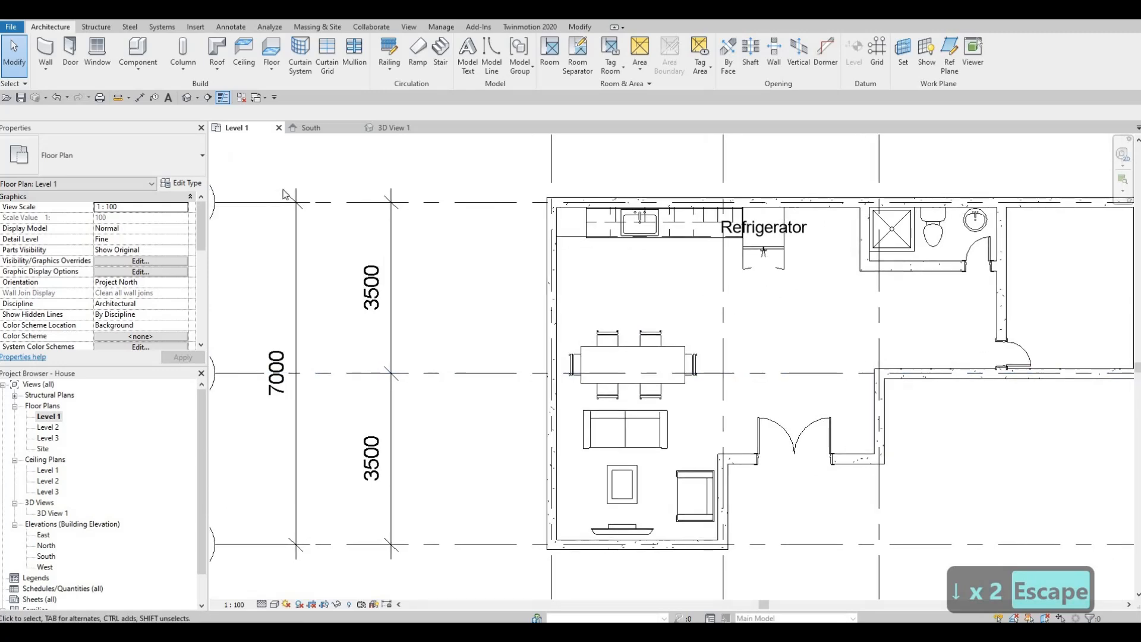
pyautogui.click(192, 26)
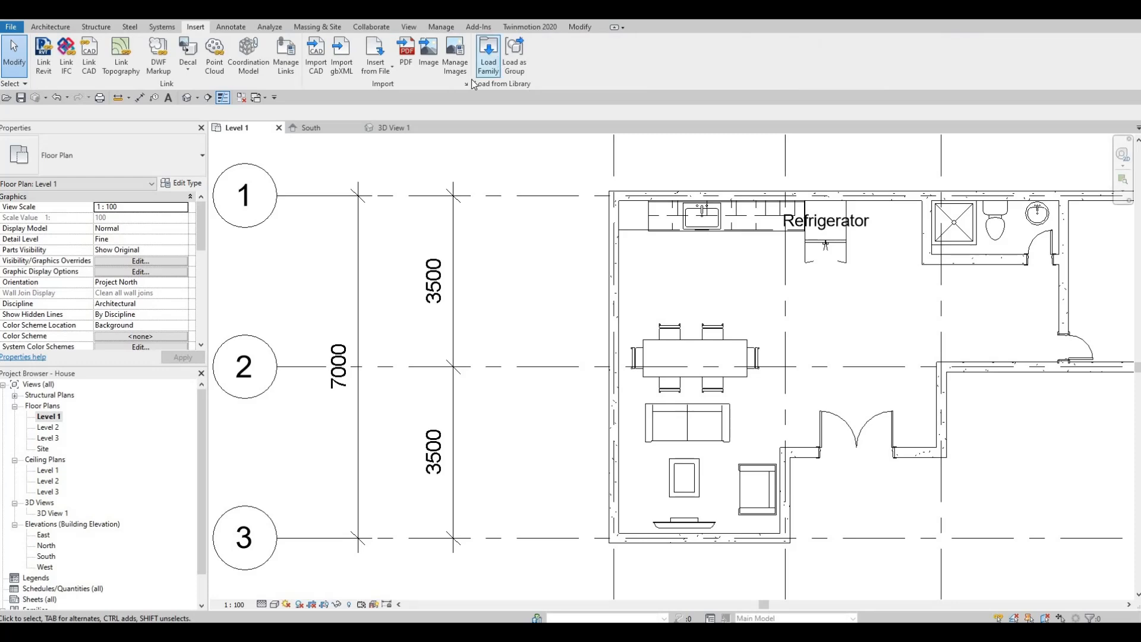
pyautogui.click(486, 63)
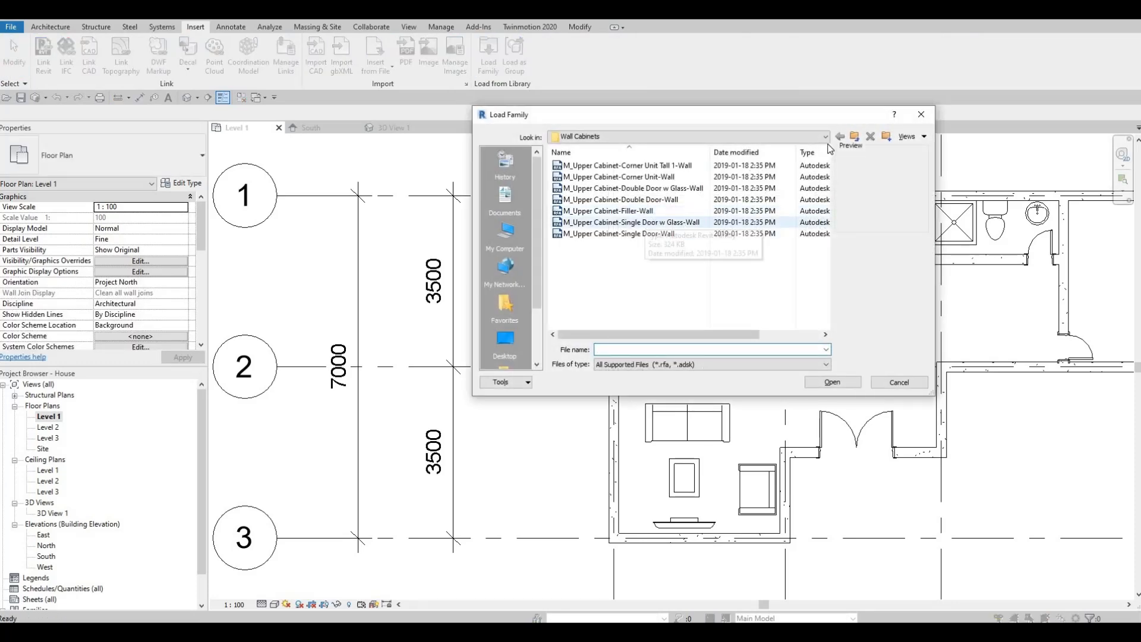
pyautogui.click(684, 136)
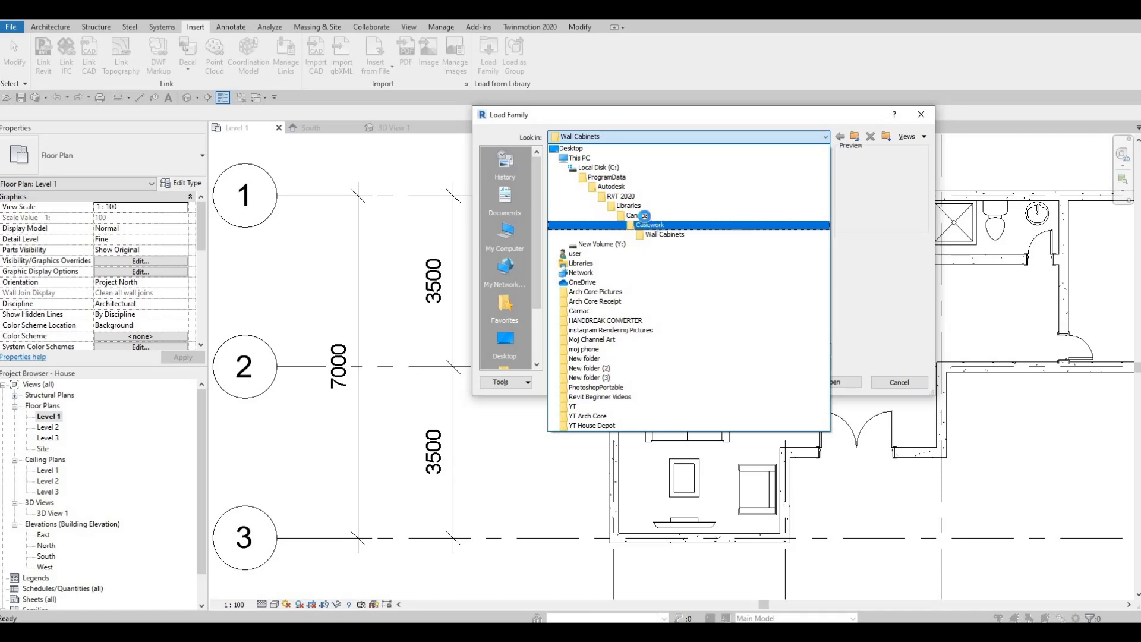
pyautogui.click(639, 215)
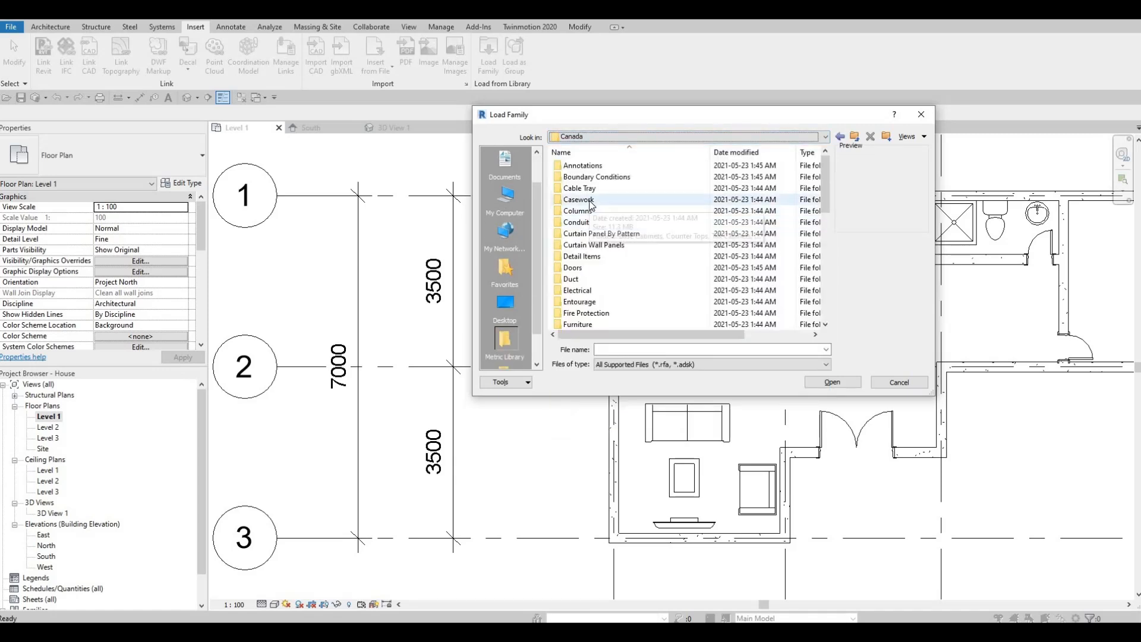
pyautogui.doubleClick(589, 200)
pyautogui.doubleClick(585, 177)
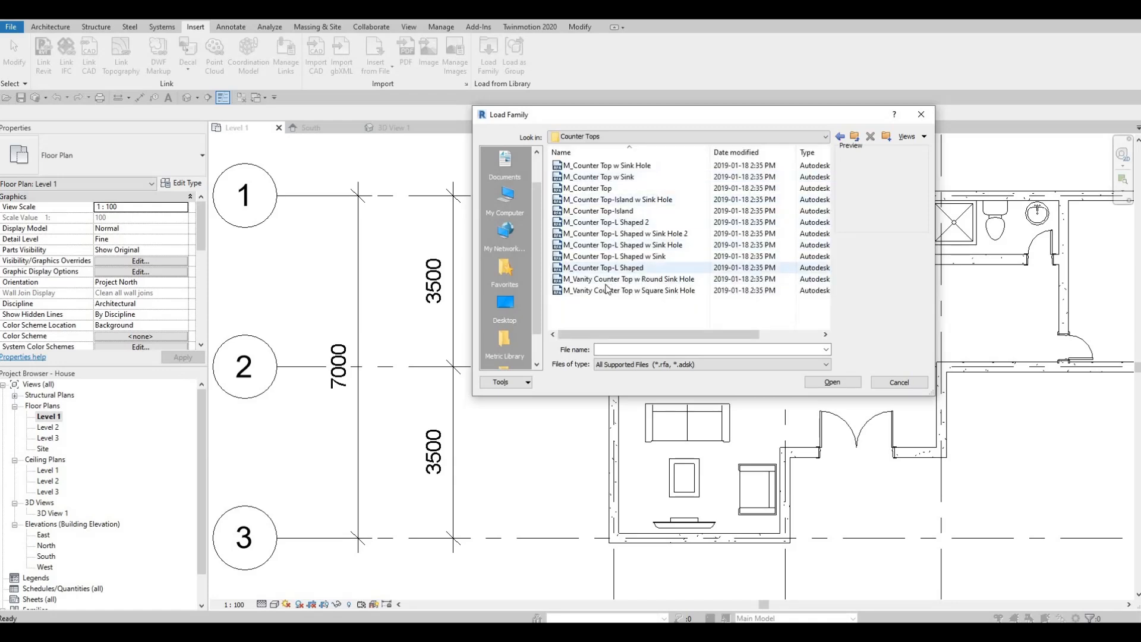
# Step: Preview the vanity and island countertops, and load the M_Counter Top-Island family
pyautogui.click(606, 291)
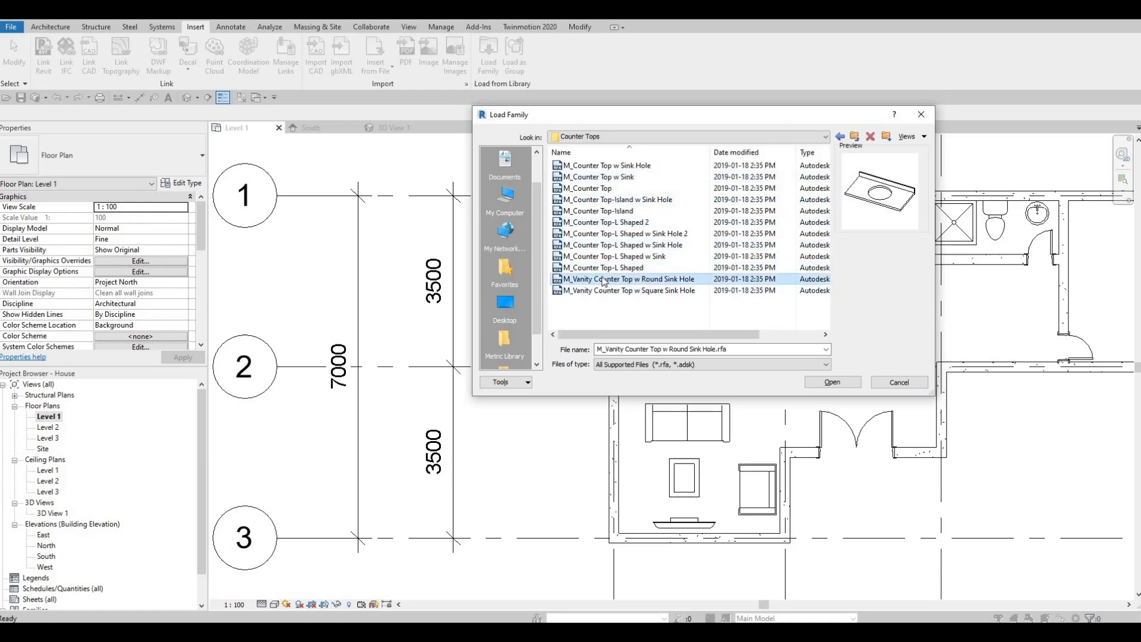
pyautogui.click(597, 211)
pyautogui.click(596, 200)
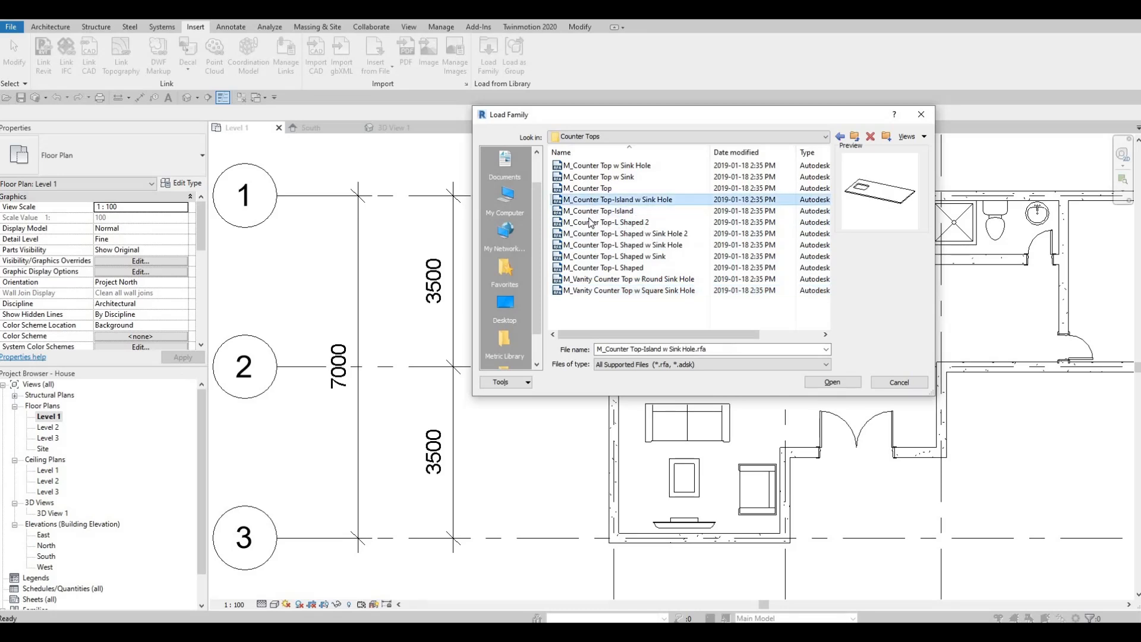
pyautogui.click(594, 211)
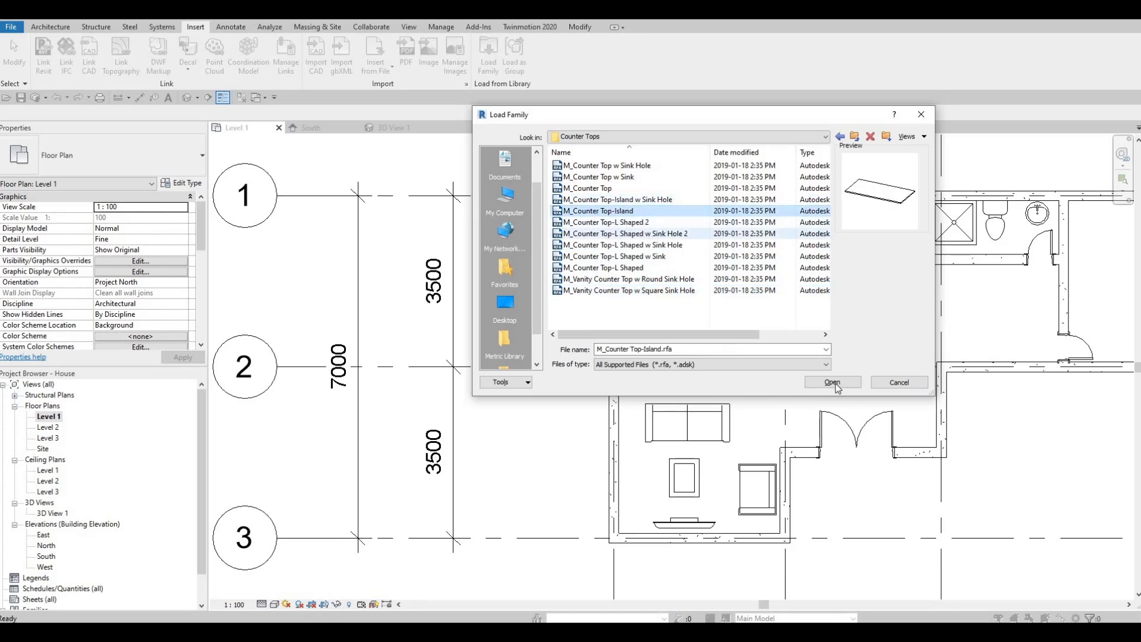
pyautogui.click(832, 382)
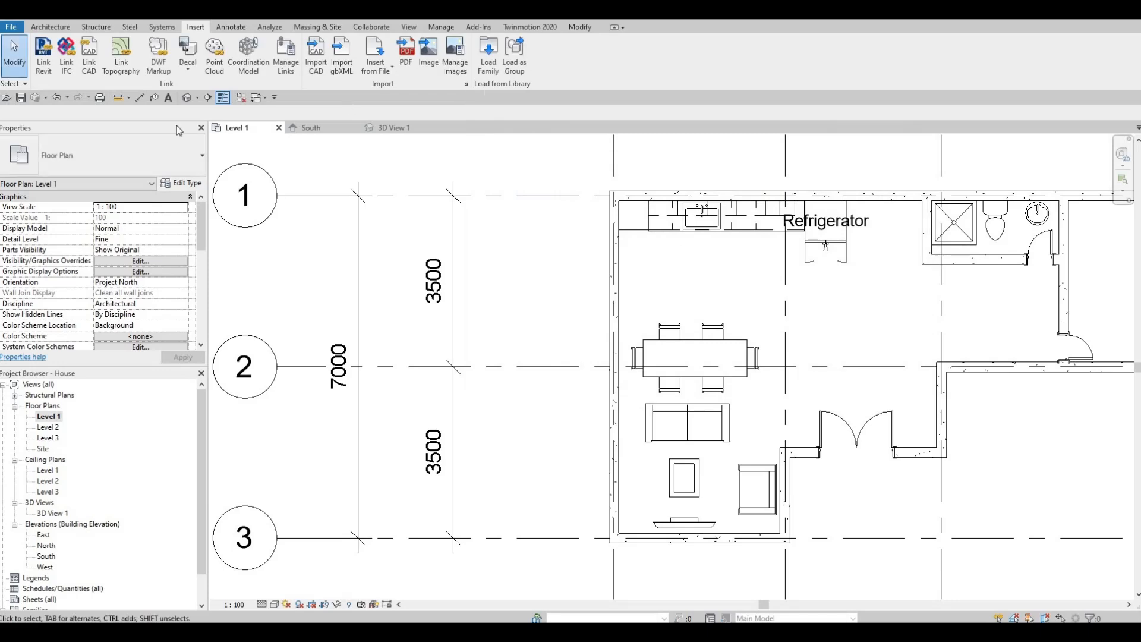
# Step: Place an M_Counter Top-Island of type 1220mm Depth between the kitchen counter and the dining table
pyautogui.click(50, 27)
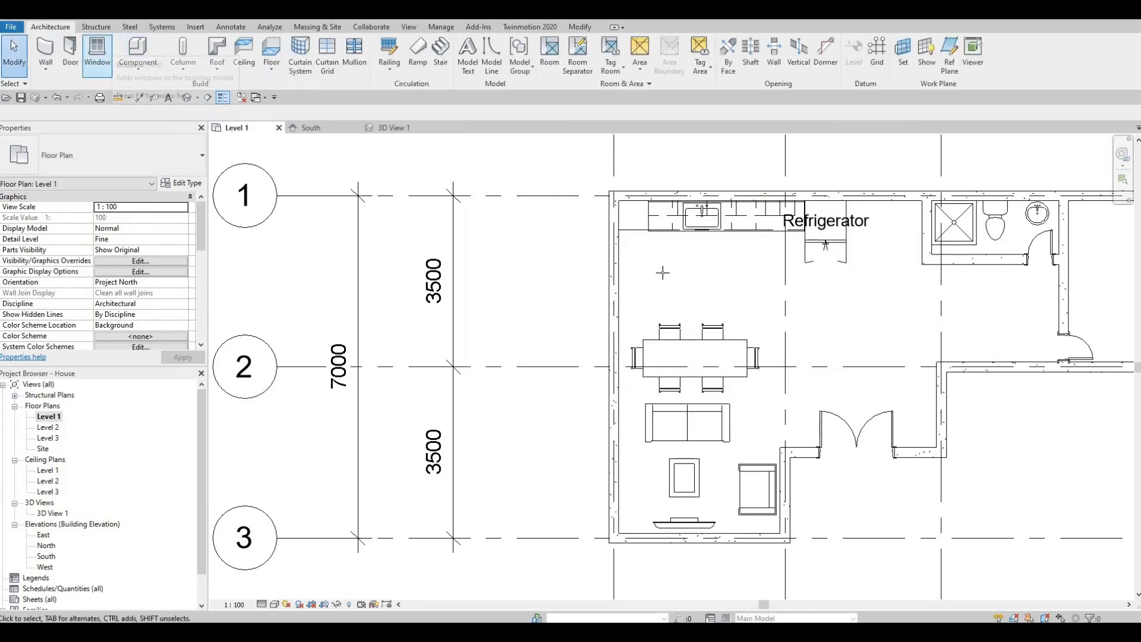
pyautogui.click(136, 48)
pyautogui.scroll(2, 645, 258)
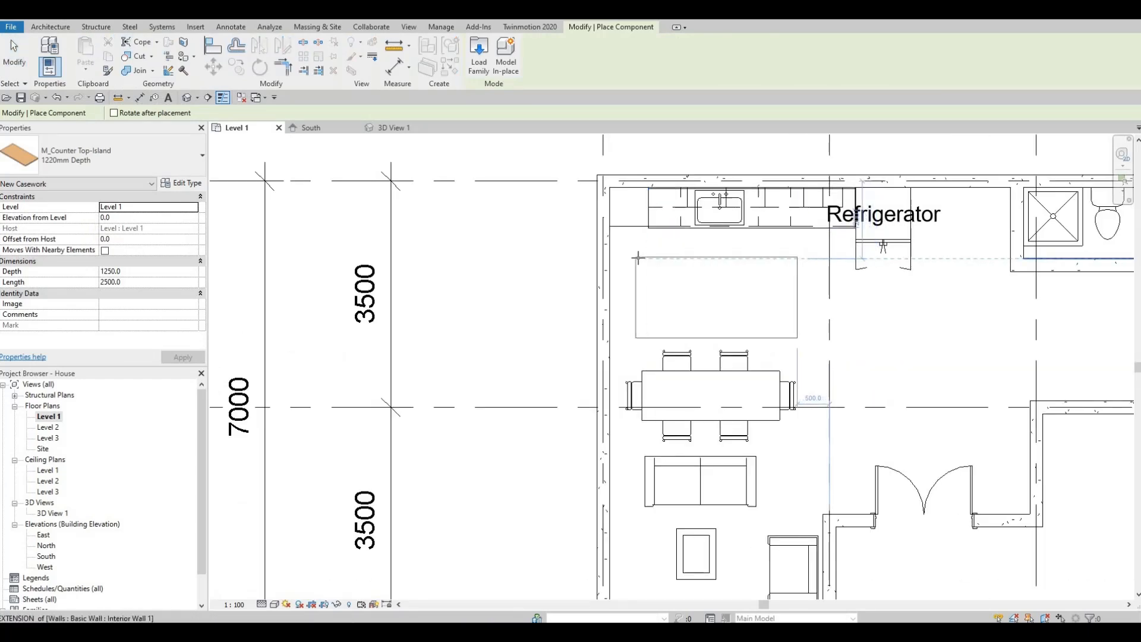
pyautogui.click(642, 257)
pyautogui.press('Escape')
pyautogui.press('Escape')
pyautogui.press('Escape')
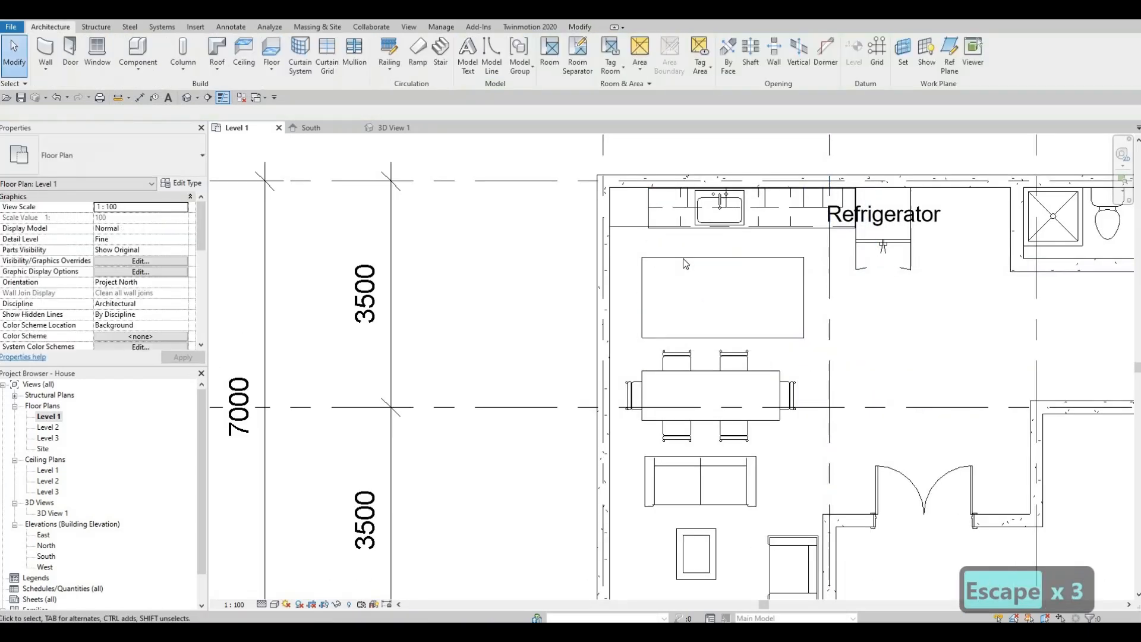
# Step: Narrow the island countertop from both long sides to about 545 mm deep, and nudge it slightly toward the kitchen counter
pyautogui.click(725, 261)
pyautogui.moveTo(723, 258); pyautogui.dragTo(723, 279)
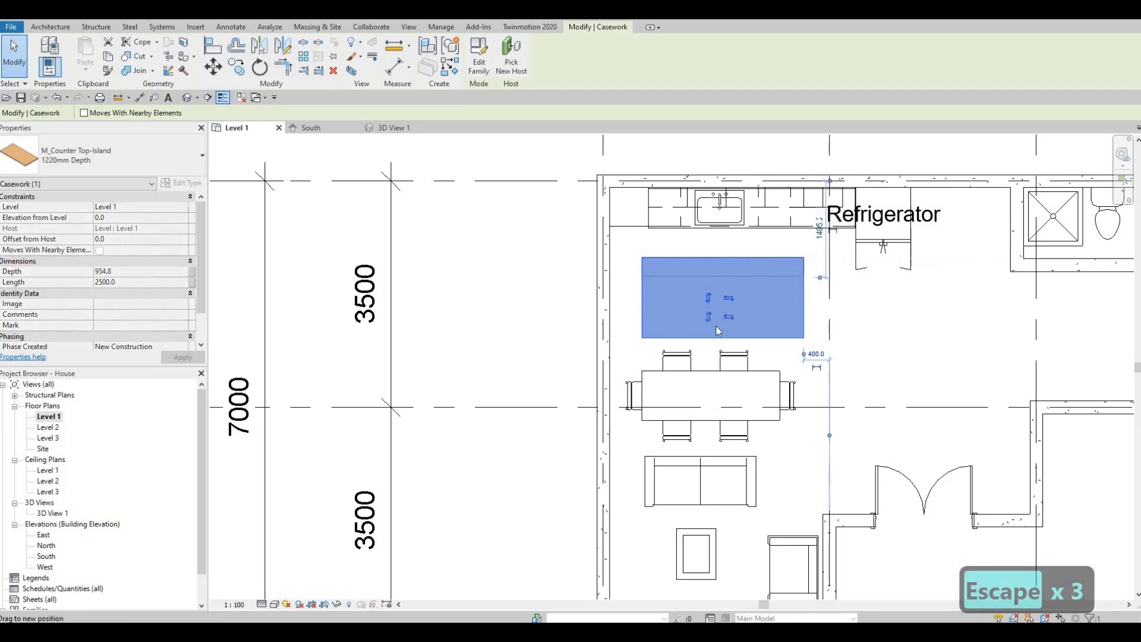
pyautogui.moveTo(725, 338); pyautogui.dragTo(725, 313)
pyautogui.press('Up')
# Step: Try shifting the island countertop sideways toward the exterior wall, and move it back
pyautogui.press('Left')
pyautogui.press('Left')
pyautogui.press('Left')
pyautogui.press('Left')
pyautogui.press('Left')
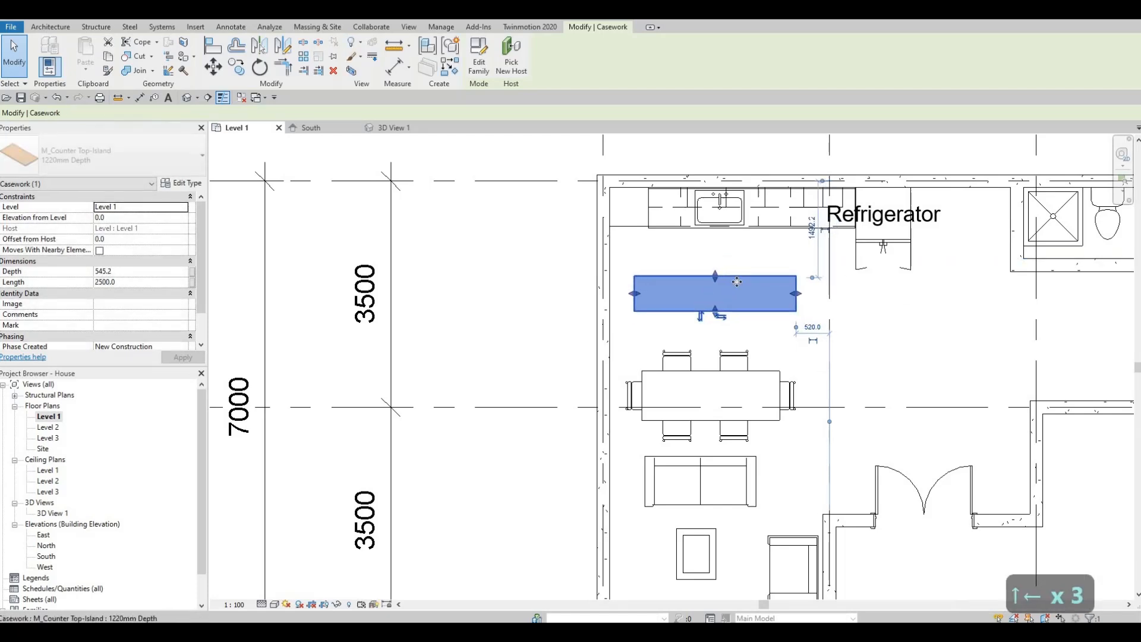
pyautogui.press('Left')
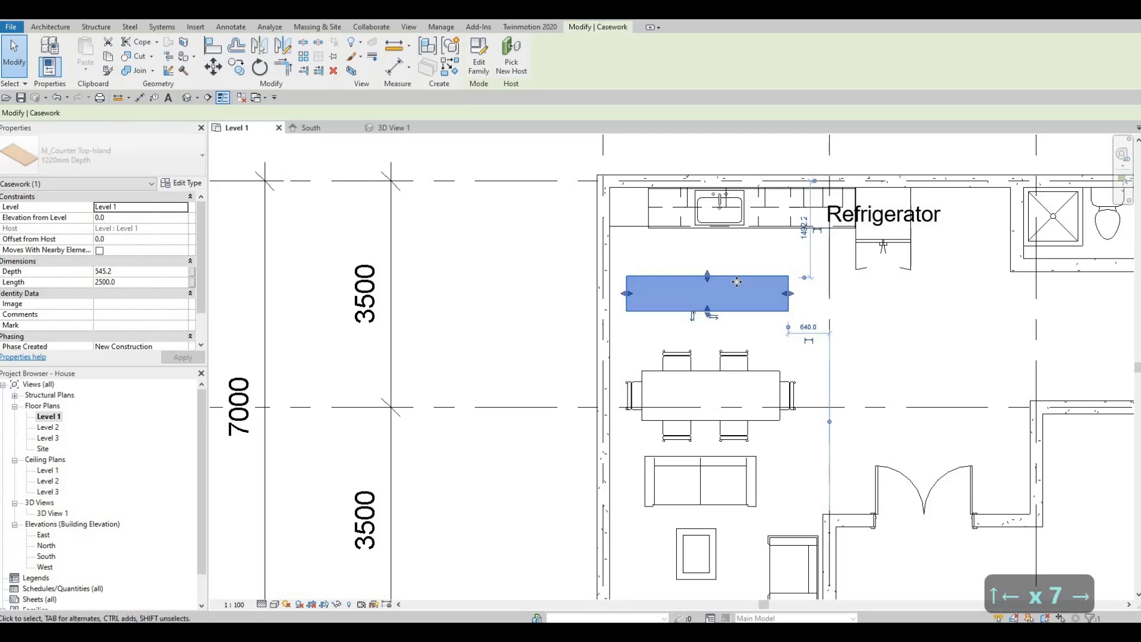
pyautogui.press('Right')
pyautogui.press('Right')
pyautogui.press('Right')
pyautogui.press('Right')
pyautogui.press('Right')
pyautogui.press('Right')
pyautogui.press('Right')
pyautogui.press('Escape')
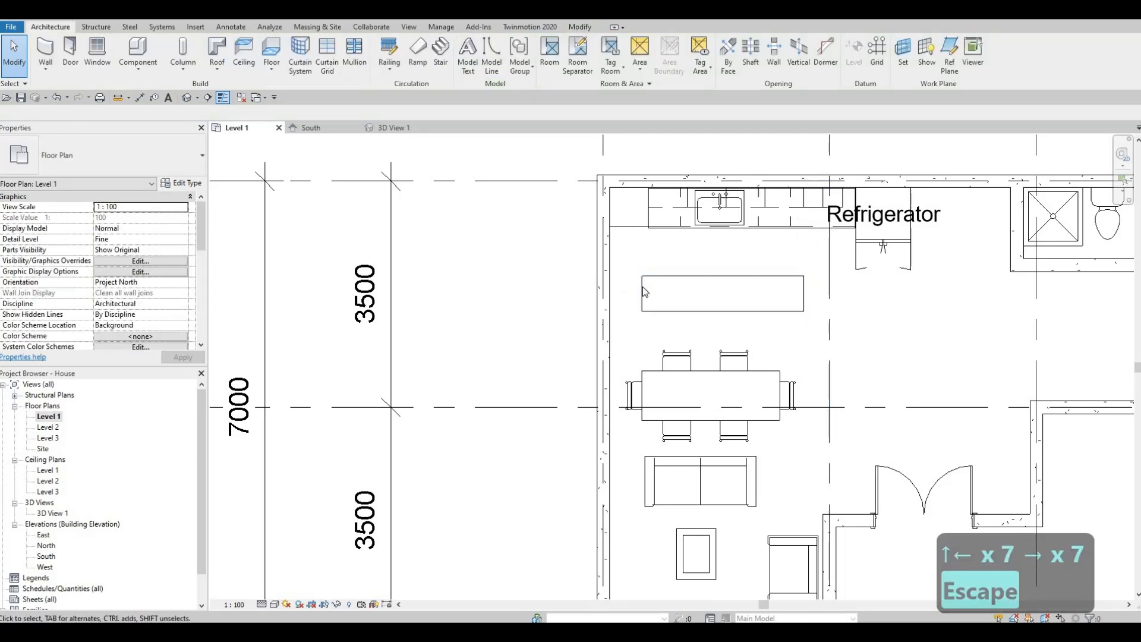
# Step: Shorten the island countertop to 2400 mm long by aligning its end with the outer edge of the 4-drawer base cabinet
pyautogui.click(646, 296)
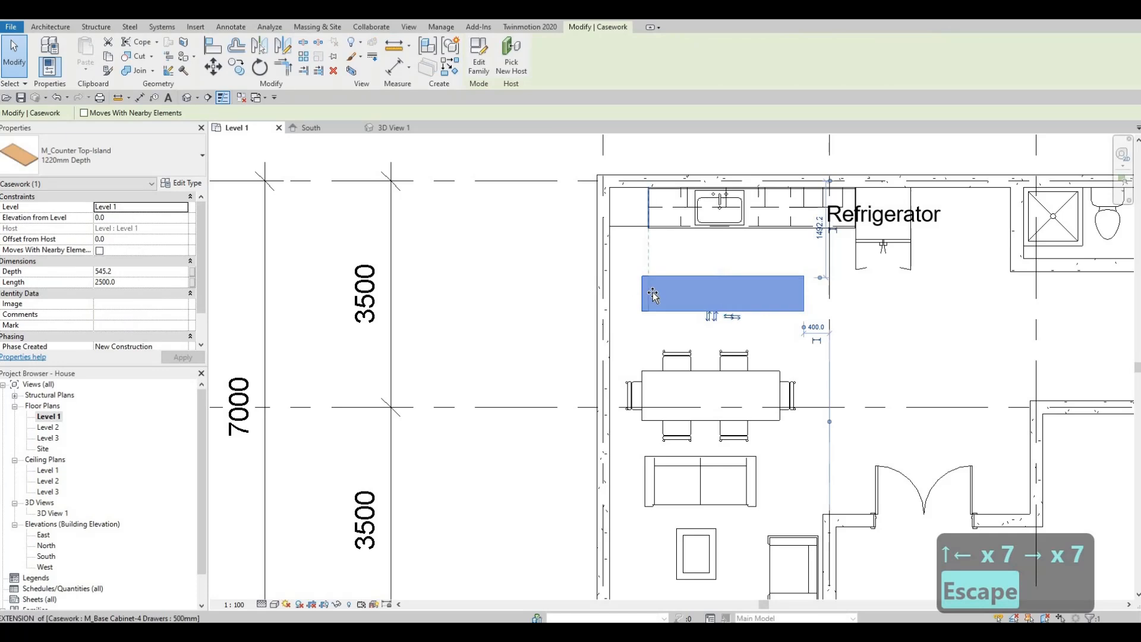
pyautogui.press('Escape')
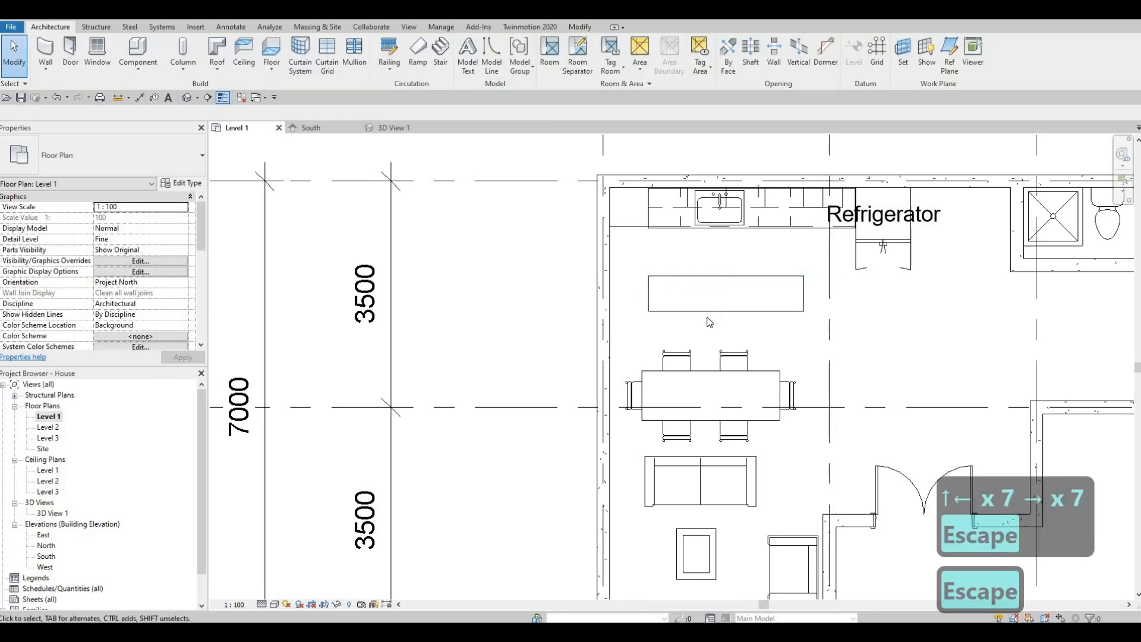
pyautogui.click(711, 318)
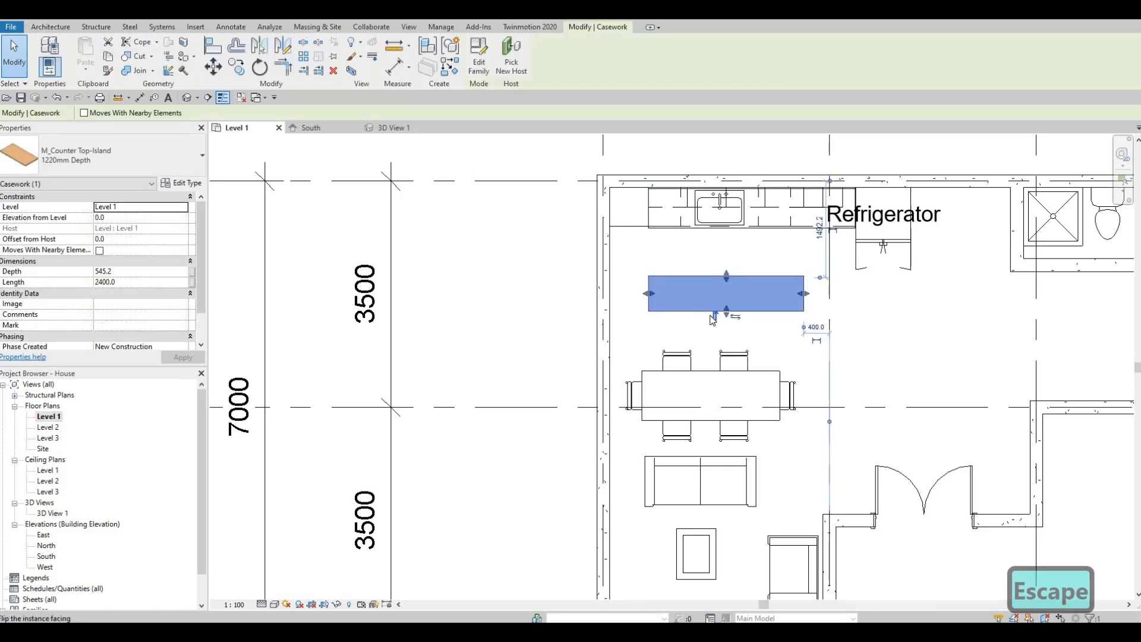
pyautogui.press('Escape')
pyautogui.moveTo(751, 390); pyautogui.dragTo(750, 349, button='middle')
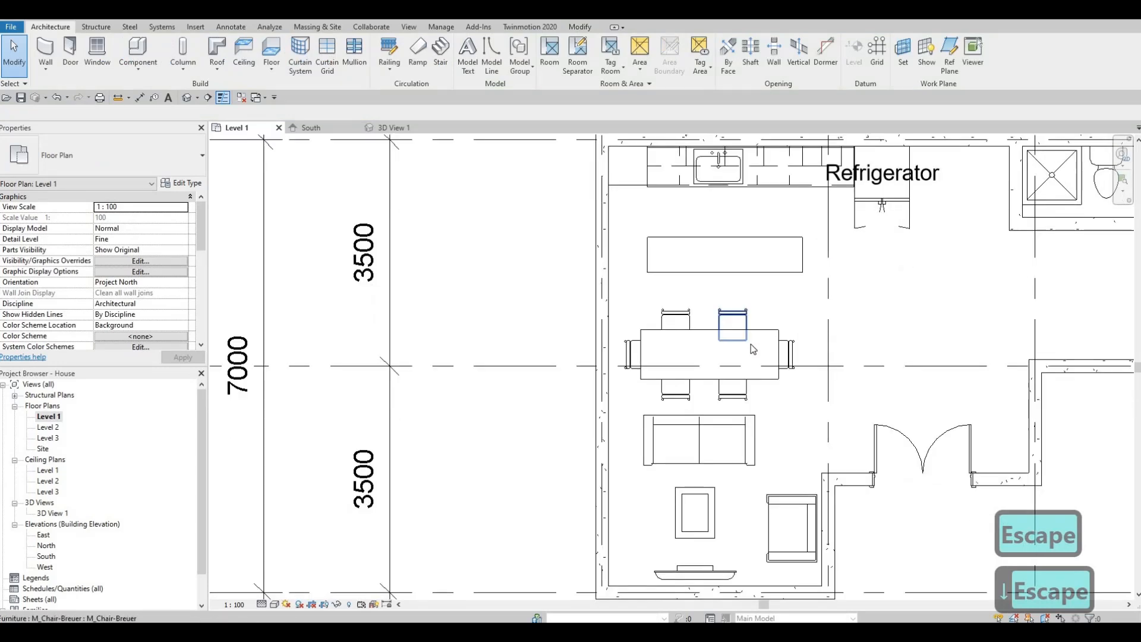
pyautogui.scroll(-1, 751, 340)
pyautogui.moveTo(781, 300); pyautogui.dragTo(719, 299, button='middle')
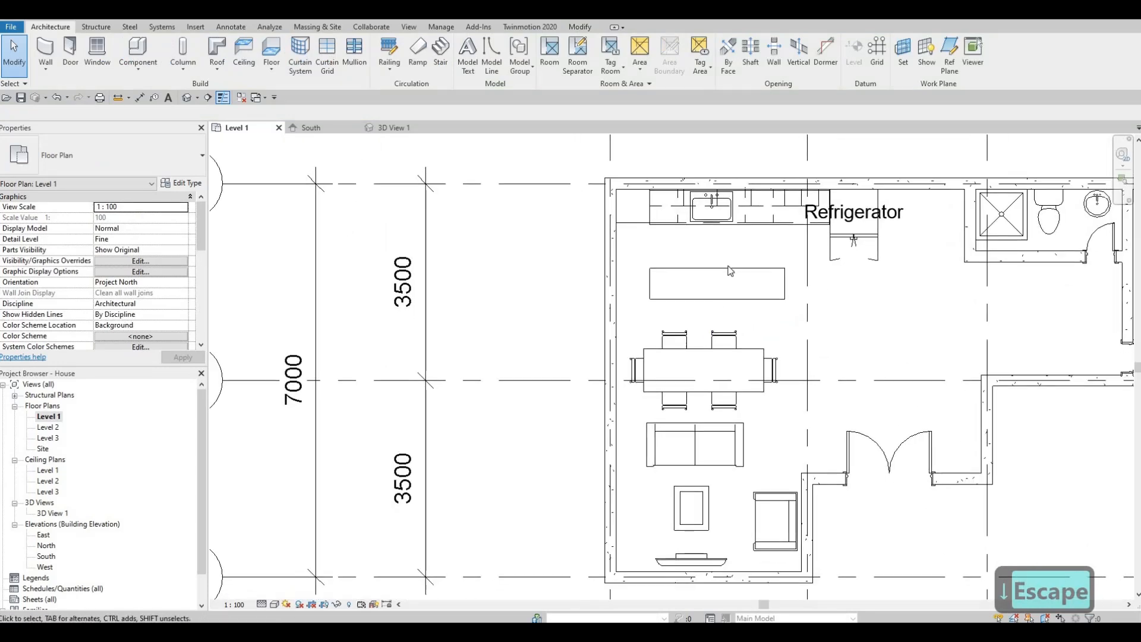
pyautogui.moveTo(629, 237); pyautogui.dragTo(632, 257, button='middle')
pyautogui.scroll(1, 633, 257)
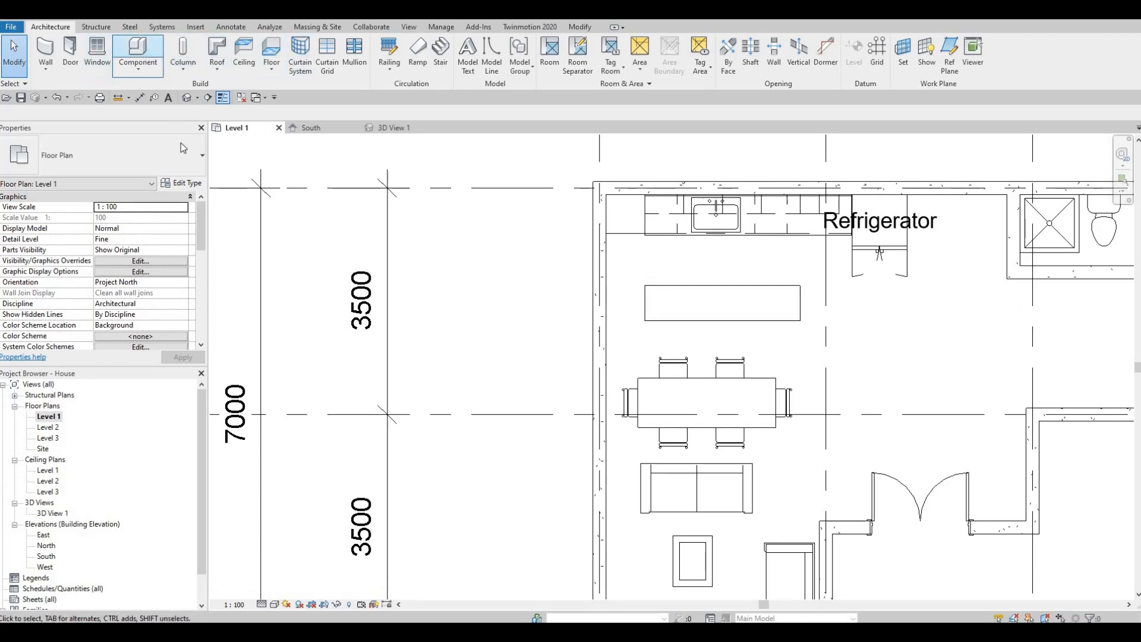
# Step: Place an M_Cooktop-Electric of type 750mm on the Level 1 work plane, rotated to fit within the island countertop in line with the sink
pyautogui.click(137, 48)
pyautogui.click(119, 157)
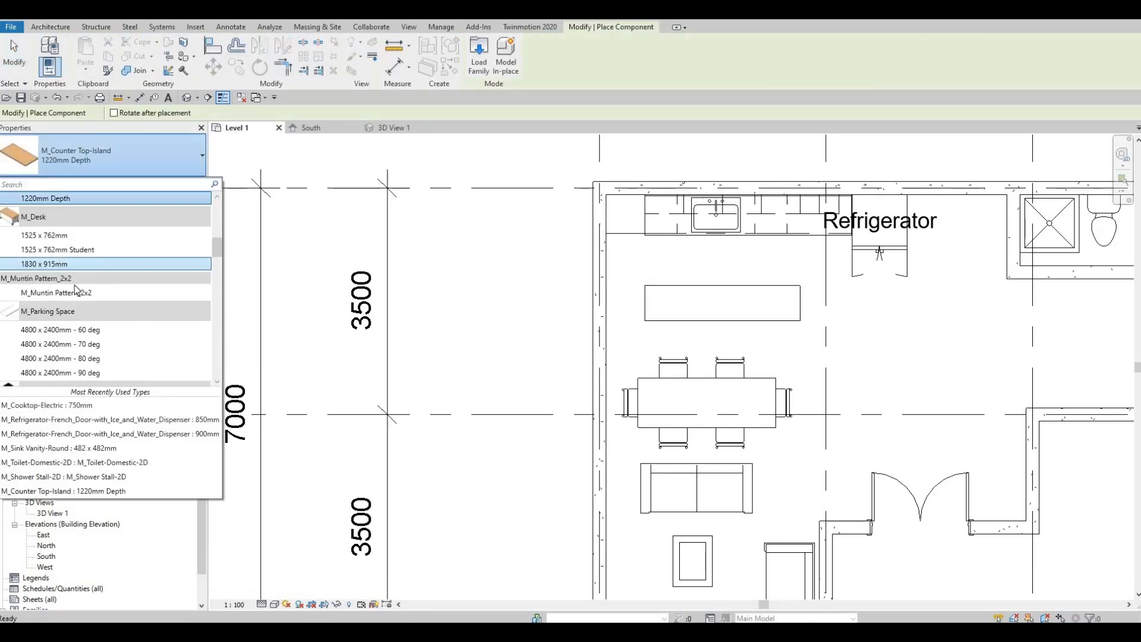
pyautogui.scroll(-8, 76, 289)
pyautogui.scroll(-10, 76, 288)
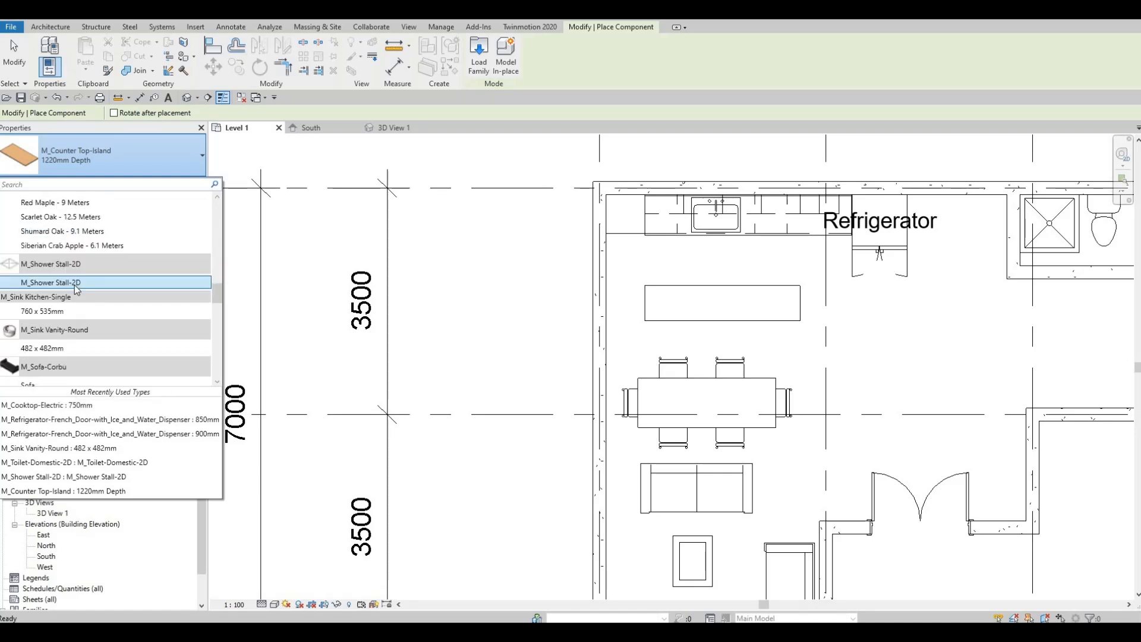
pyautogui.scroll(-10, 65, 312)
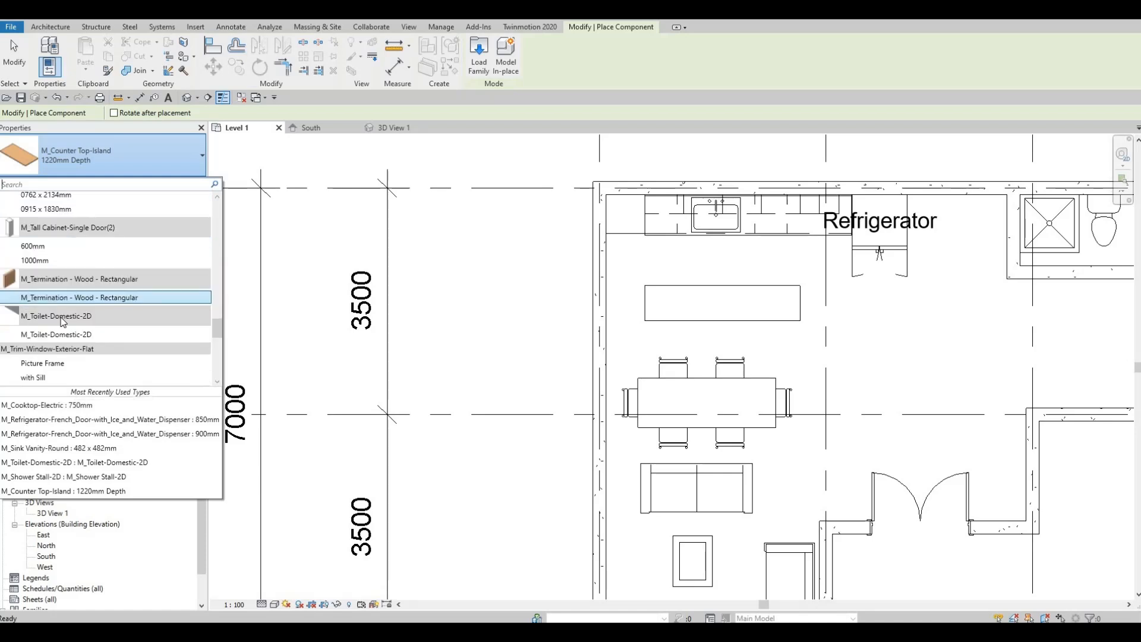
pyautogui.scroll(9, 63, 322)
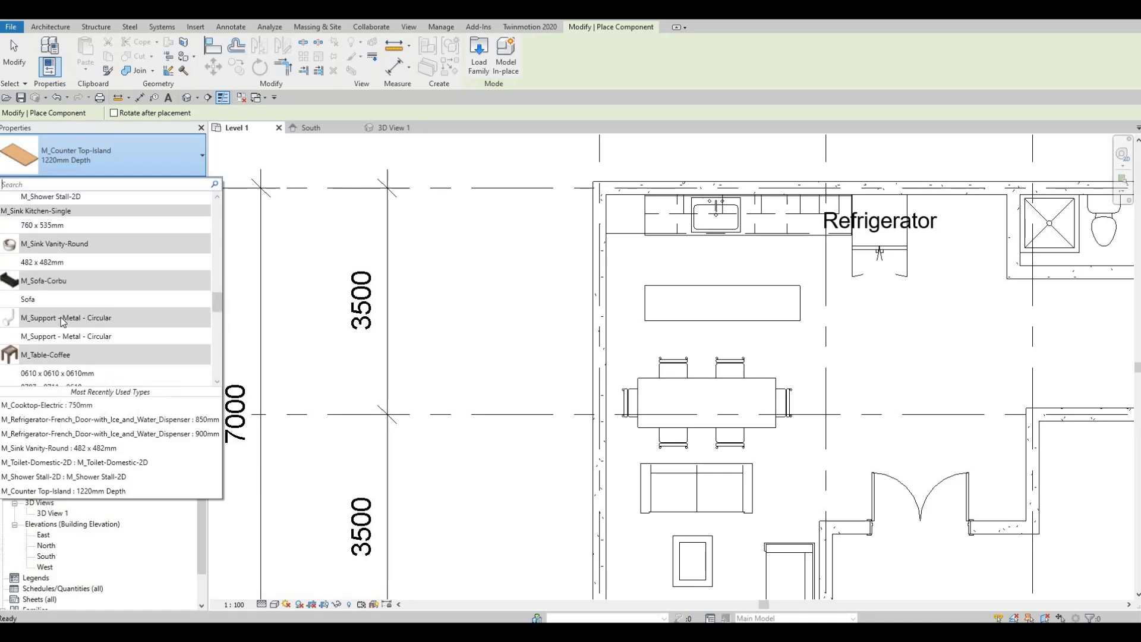
pyautogui.scroll(10, 88, 347)
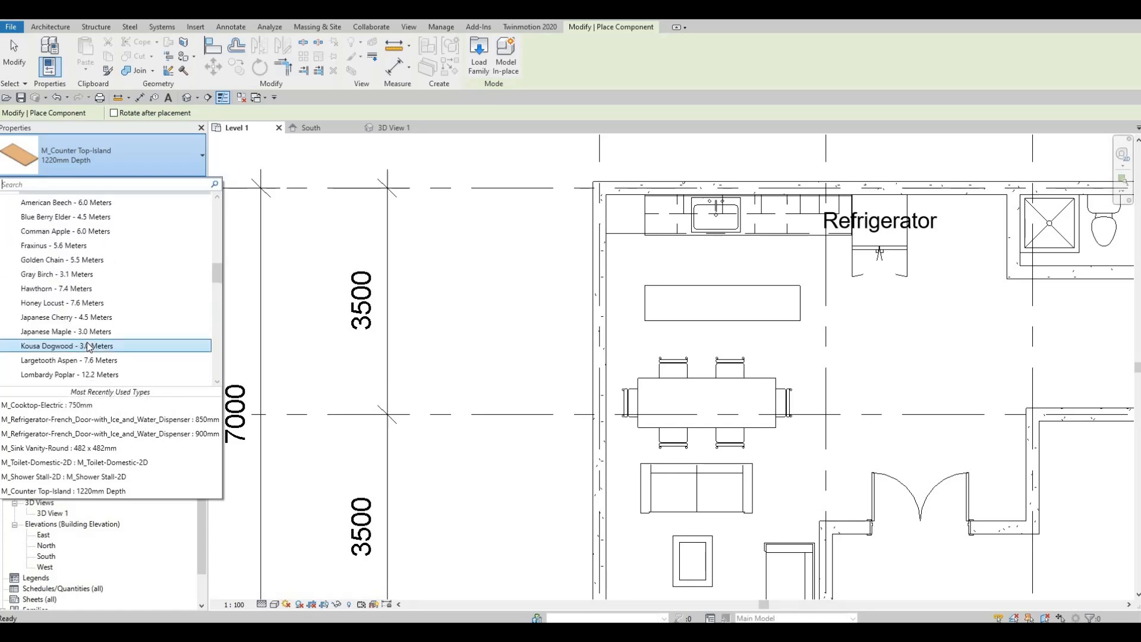
pyautogui.scroll(5, 87, 347)
pyautogui.moveTo(72, 337); pyautogui.dragTo(708, 292)
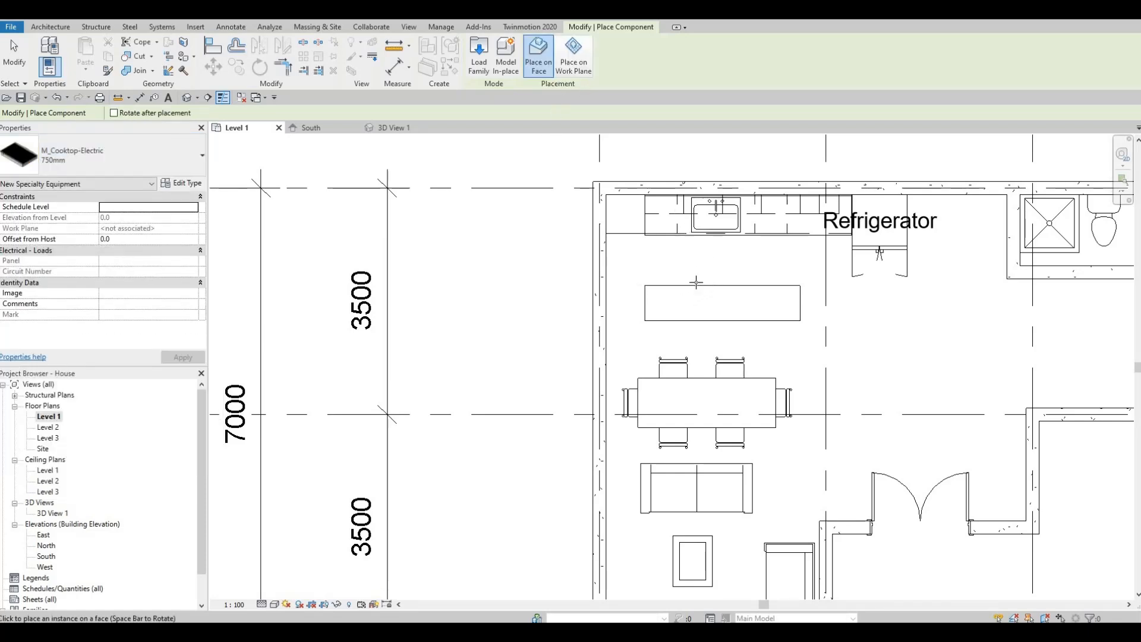
pyautogui.click(573, 56)
pyautogui.press('space')
pyautogui.press('space')
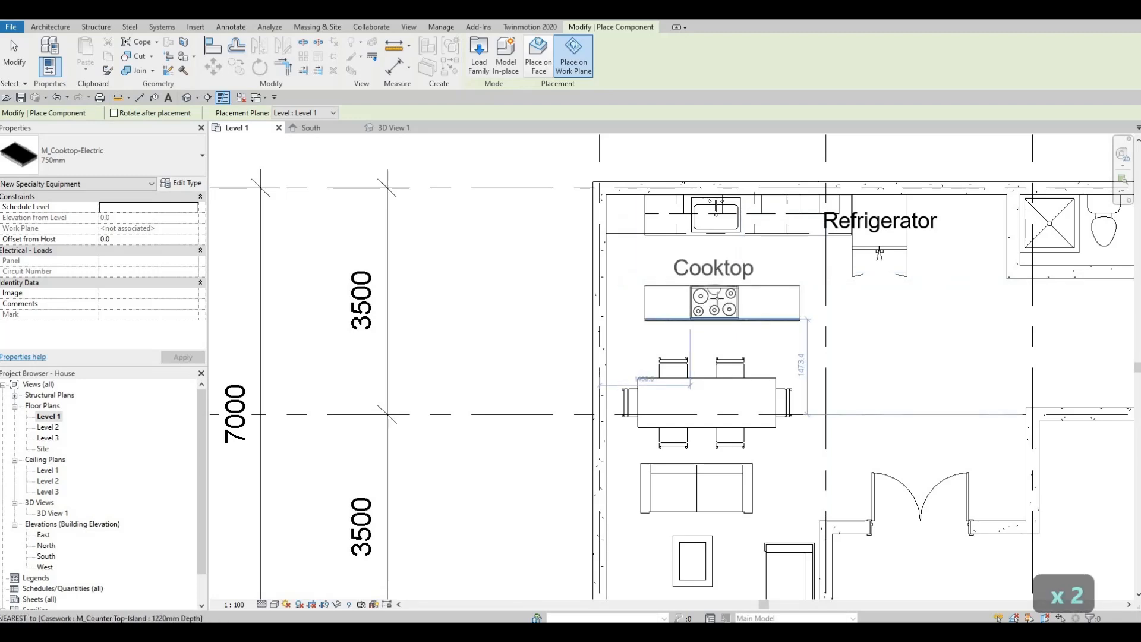
pyautogui.click(717, 298)
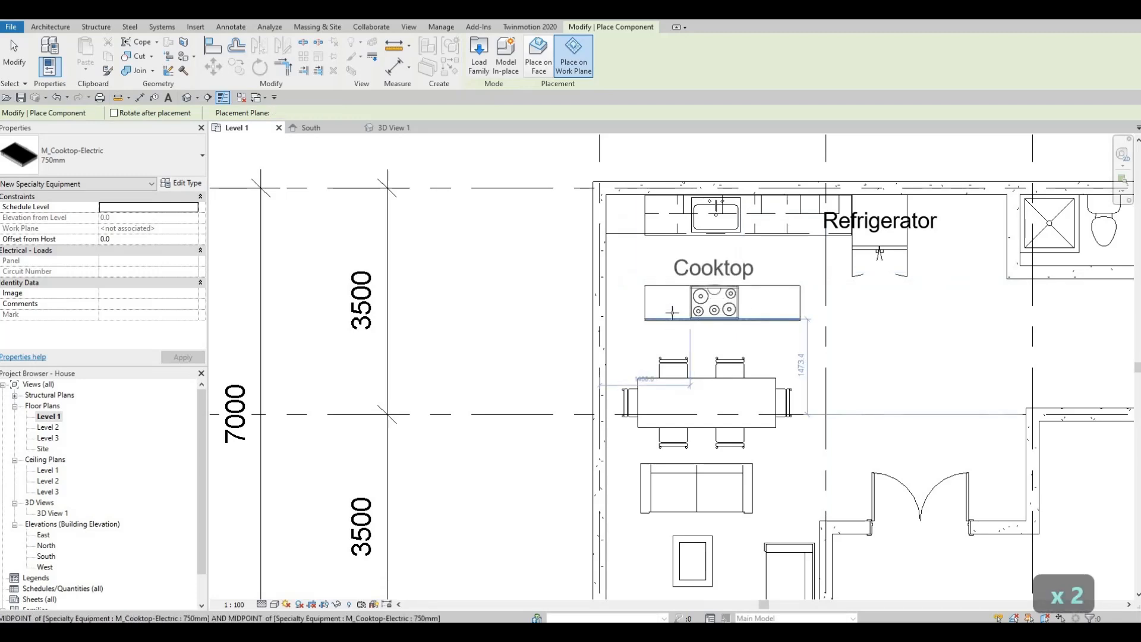
pyautogui.press('Escape')
pyautogui.moveTo(715, 306); pyautogui.dragTo(715, 278, button='middle')
pyautogui.scroll(5, 719, 256)
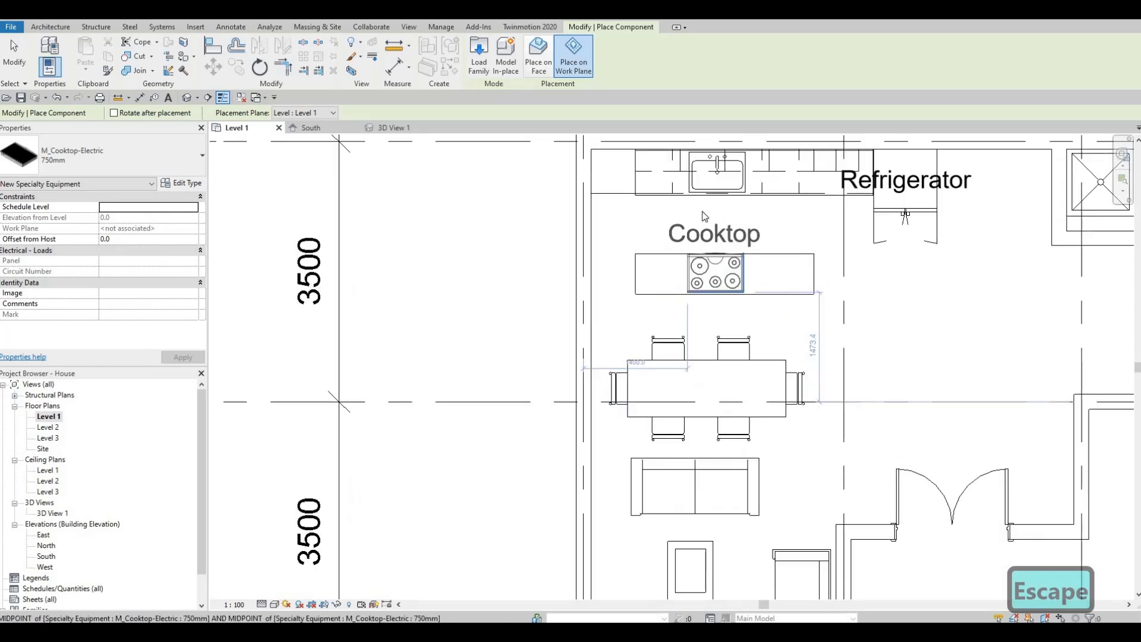
pyautogui.press('Escape')
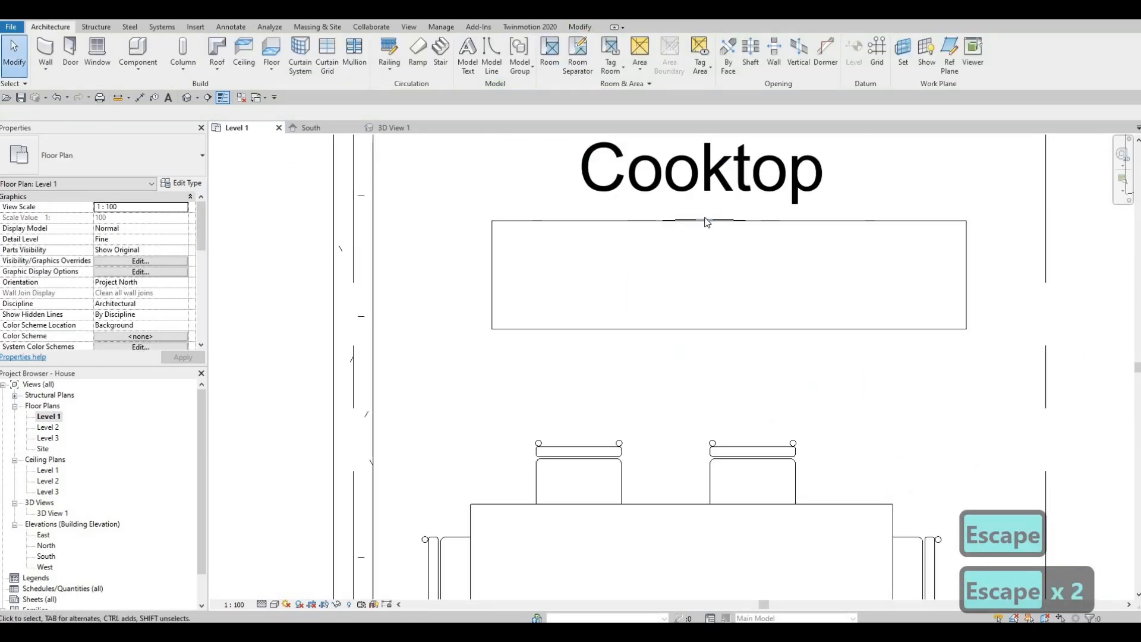
# Step: Set the cooktop's elevation from Level 1 to 730 mm
pyautogui.click(707, 223)
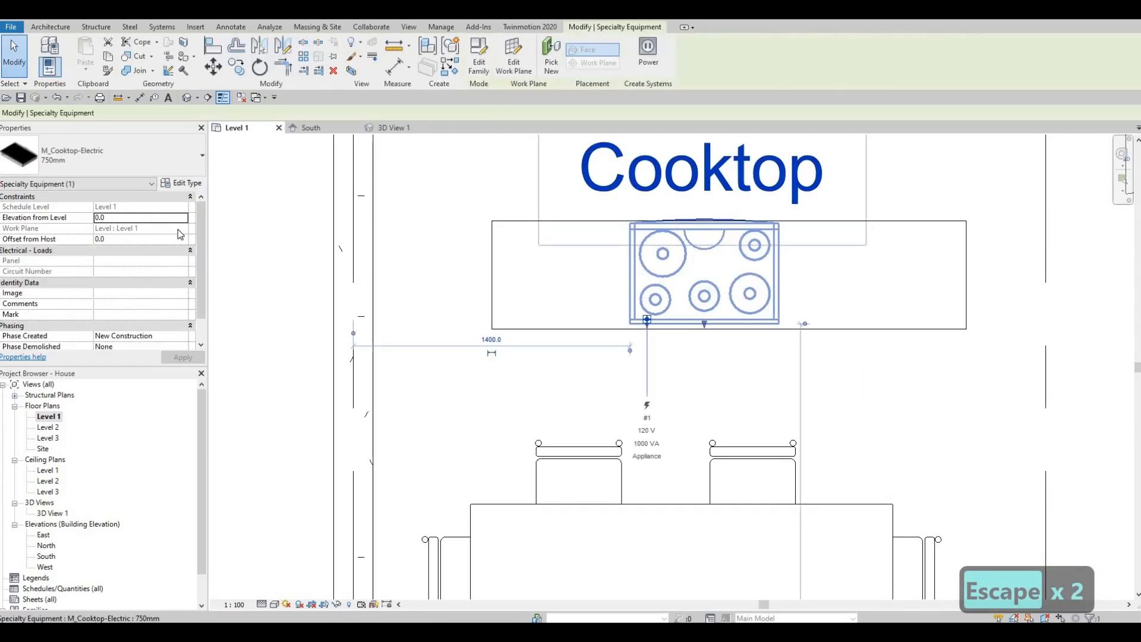
pyautogui.click(133, 217)
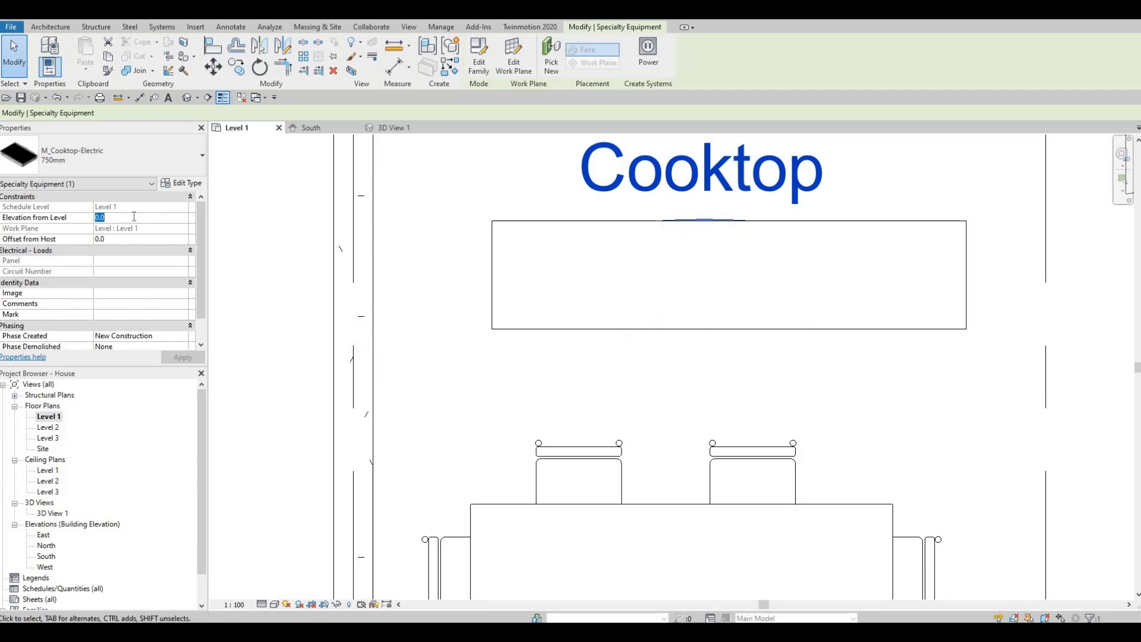
pyautogui.write('29')
pyautogui.press('BackSpace')
pyautogui.press('BackSpace')
pyautogui.press('F1')
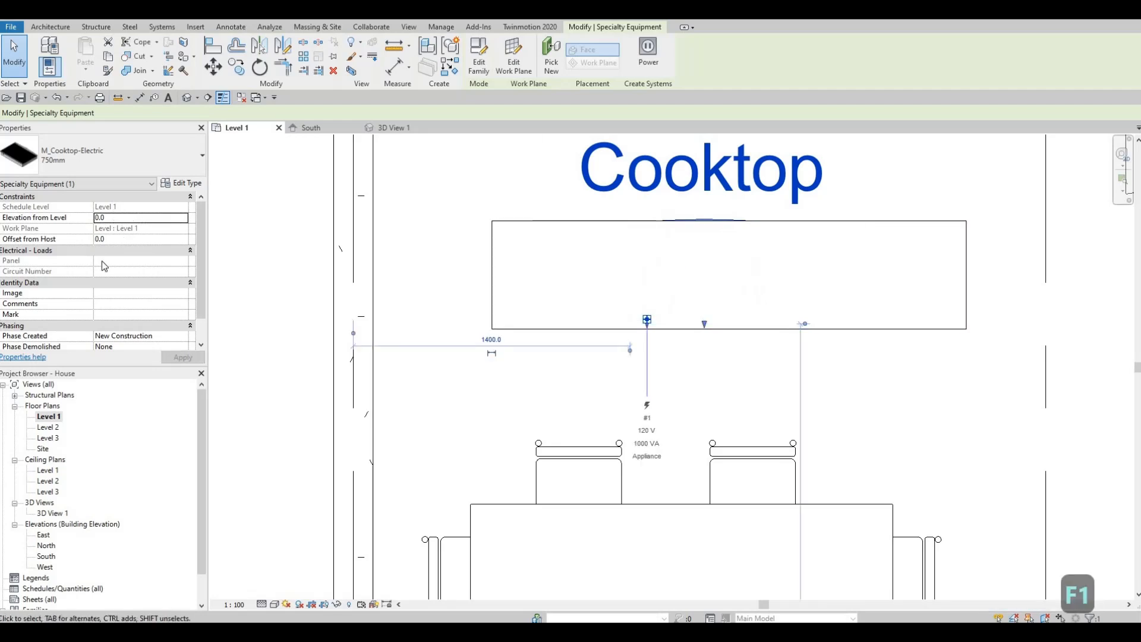
pyautogui.moveTo(111, 219); pyautogui.dragTo(8, 303)
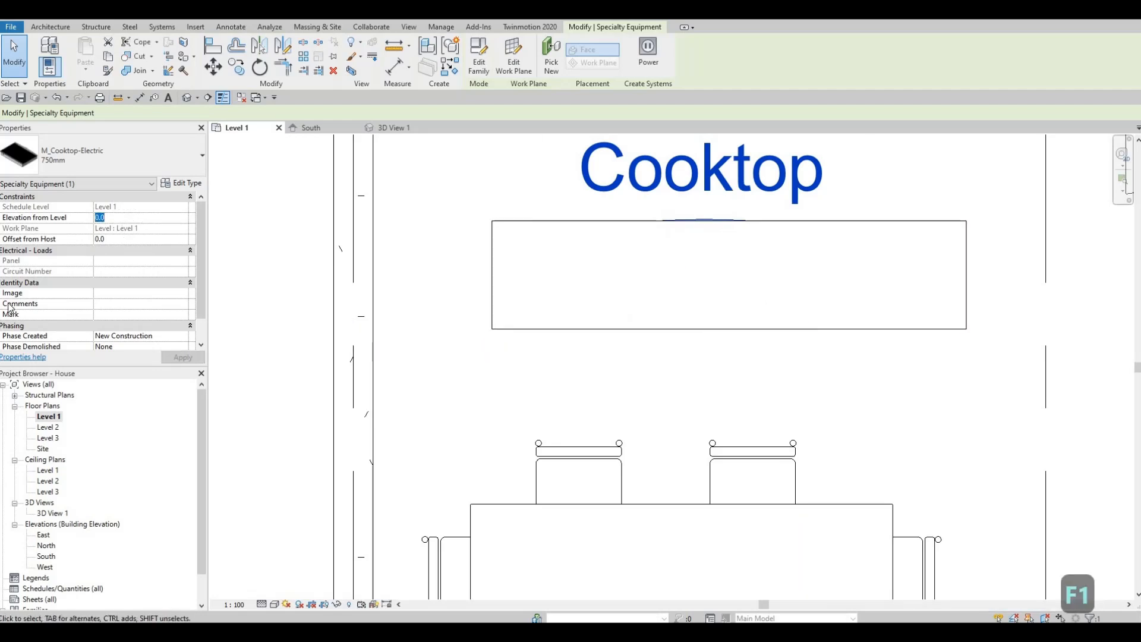
pyautogui.write('730')
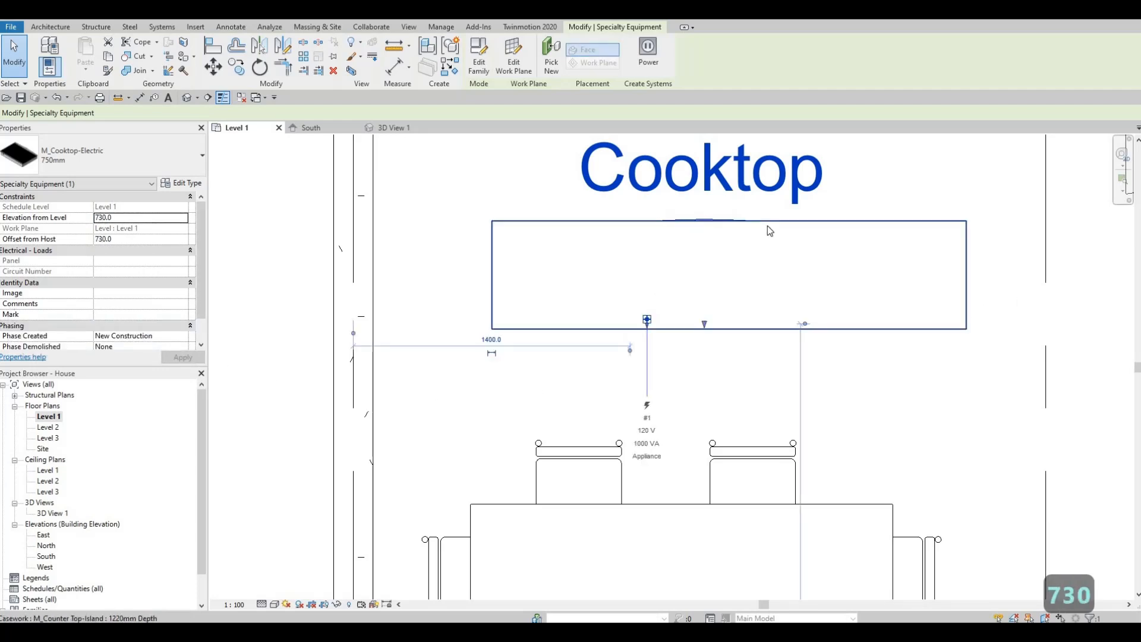
pyautogui.click(654, 241)
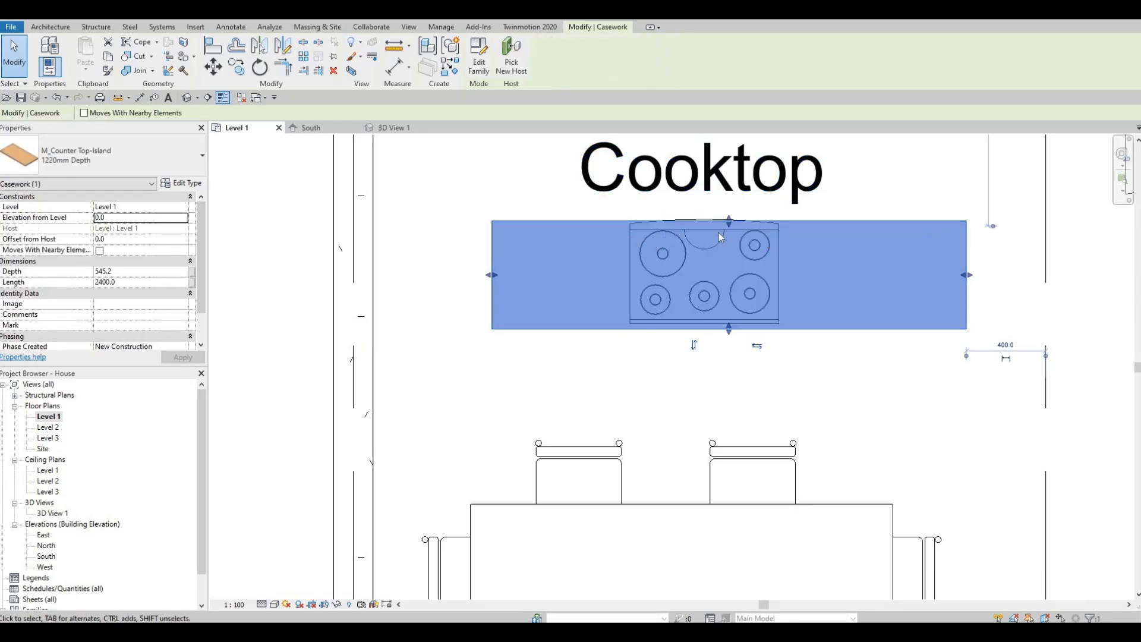
pyautogui.press('Escape')
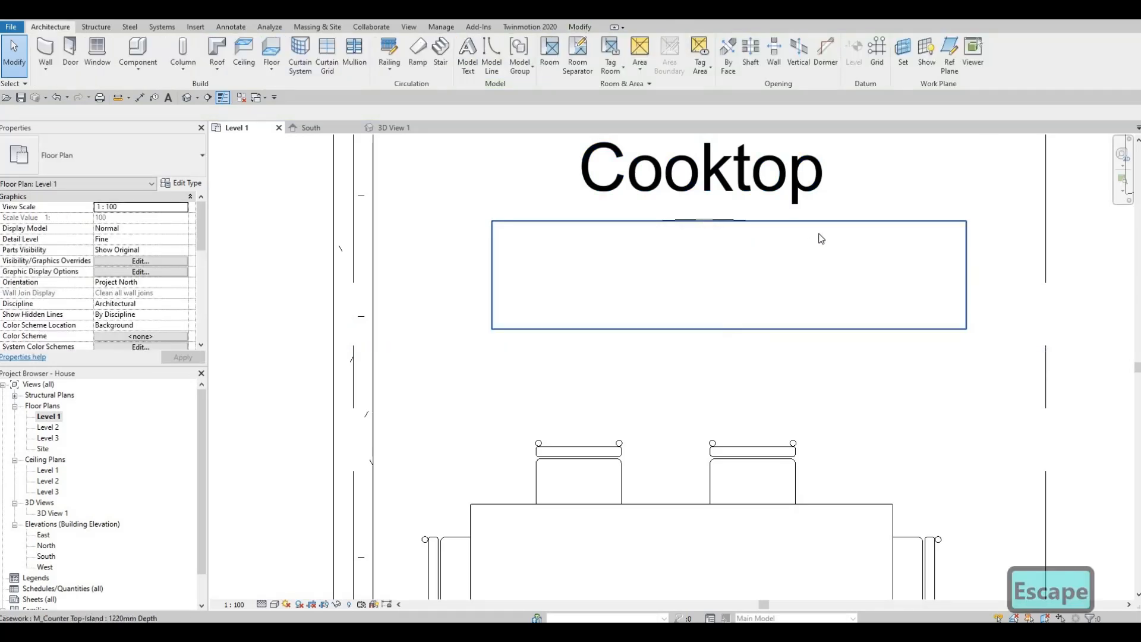
pyautogui.click(816, 226)
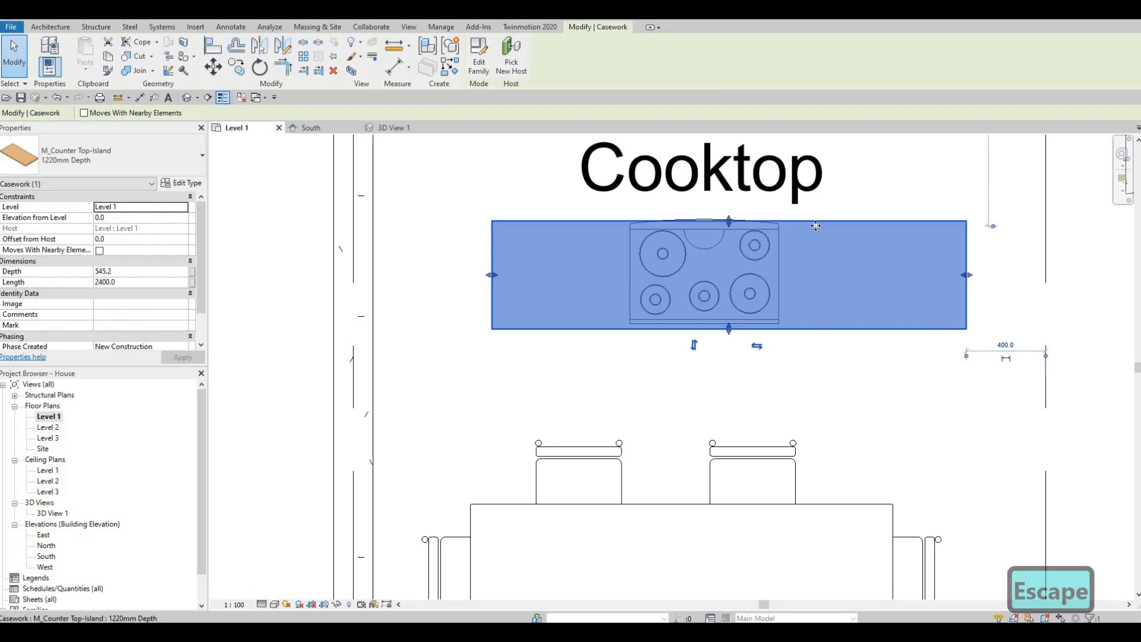
pyautogui.press('Escape')
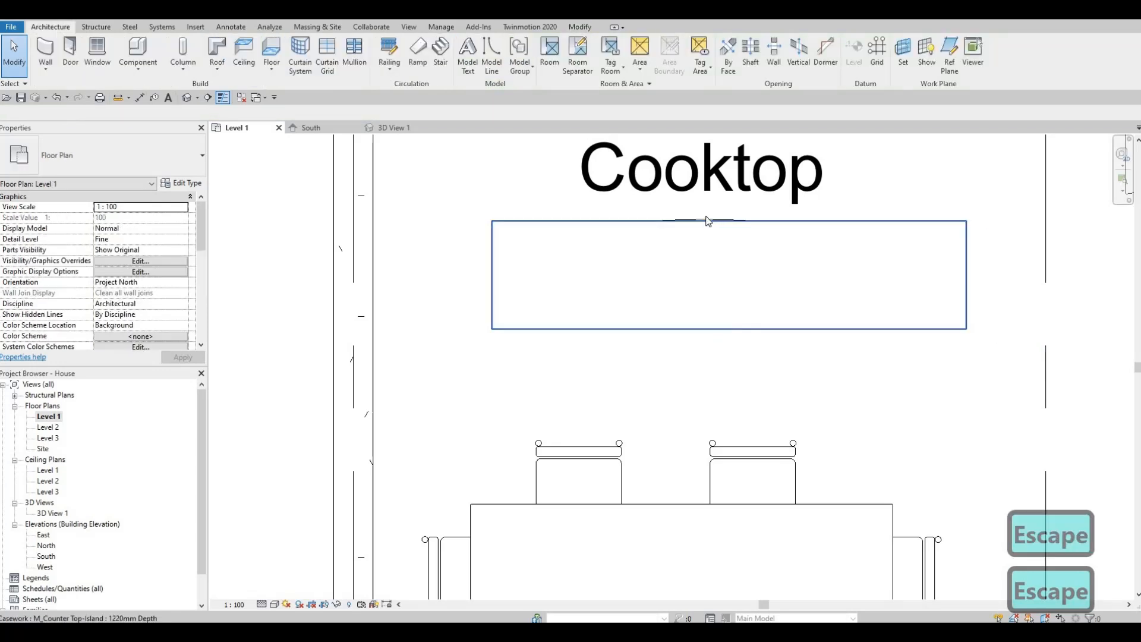
# Step: Reset the cooktop's offset from host to 0, and re-enter 730 mm as its elevation from level
pyautogui.click(707, 222)
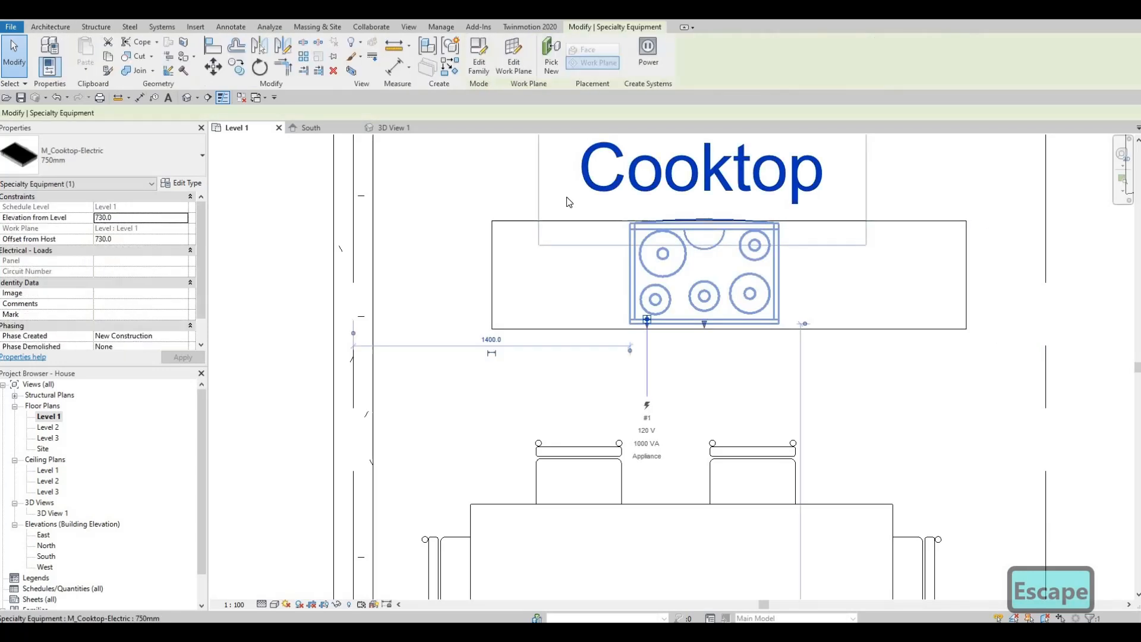
pyautogui.click(132, 239)
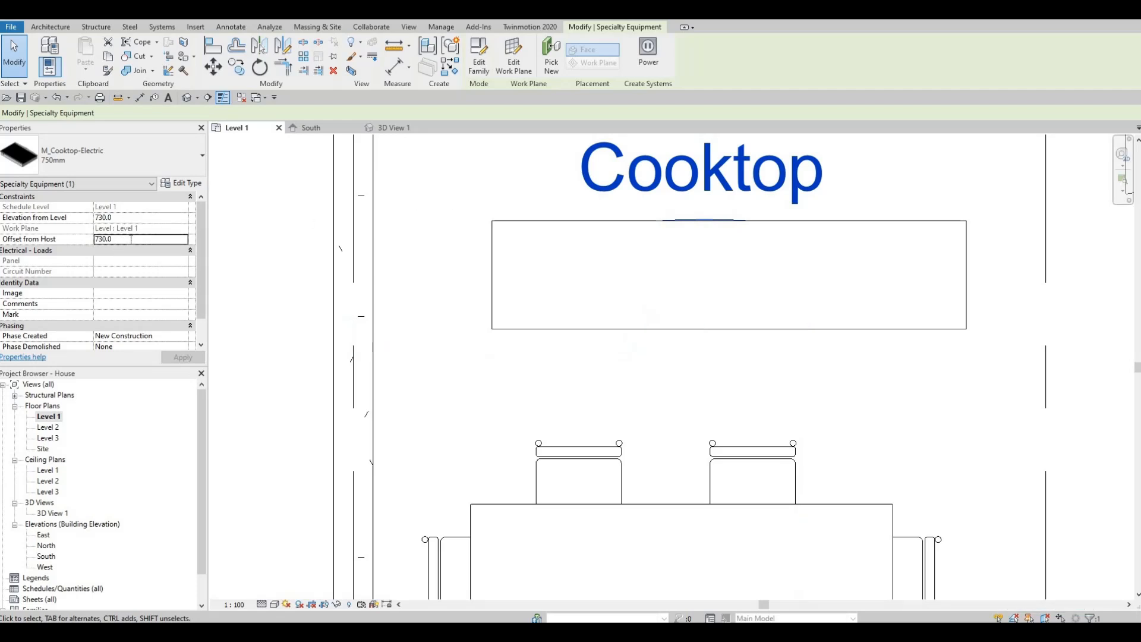
pyautogui.write('0')
pyautogui.press('Return')
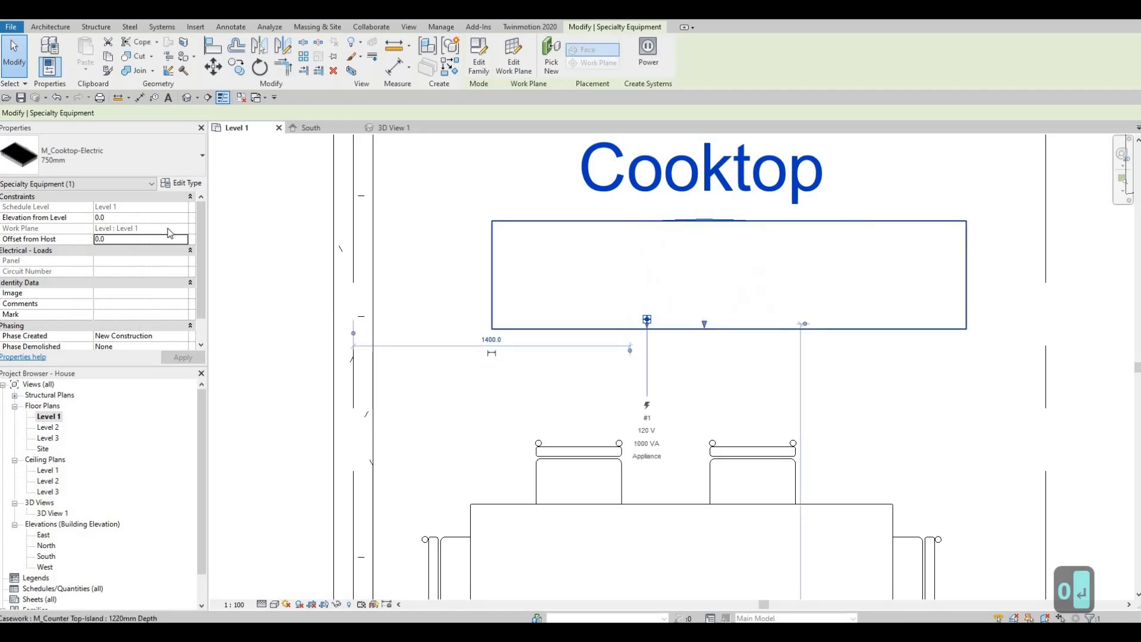
pyautogui.click(156, 217)
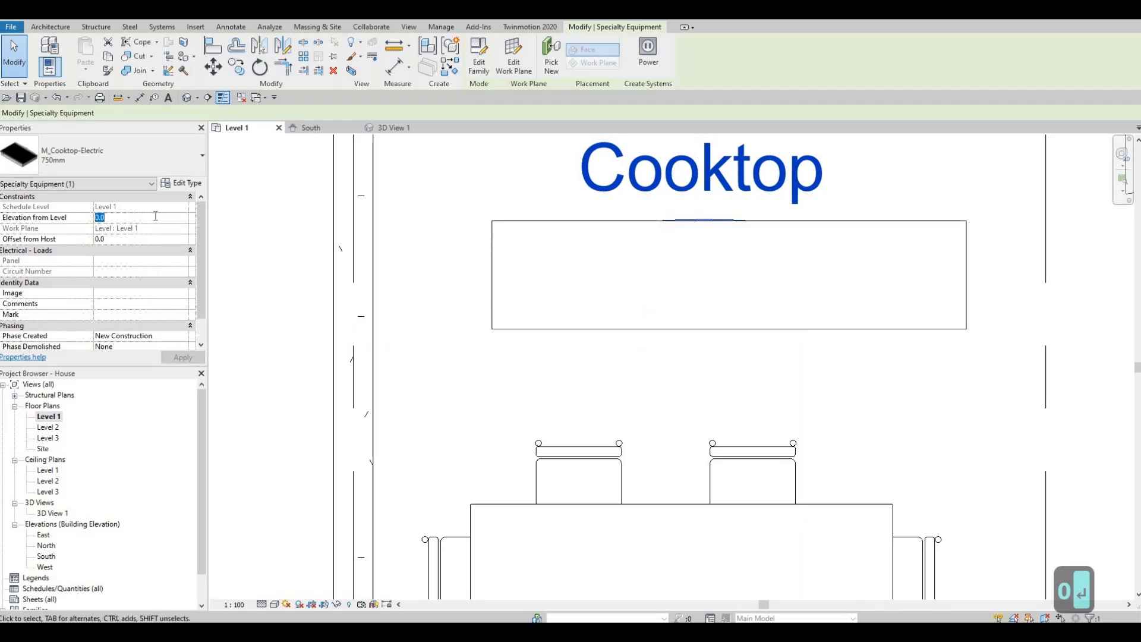
pyautogui.write('730')
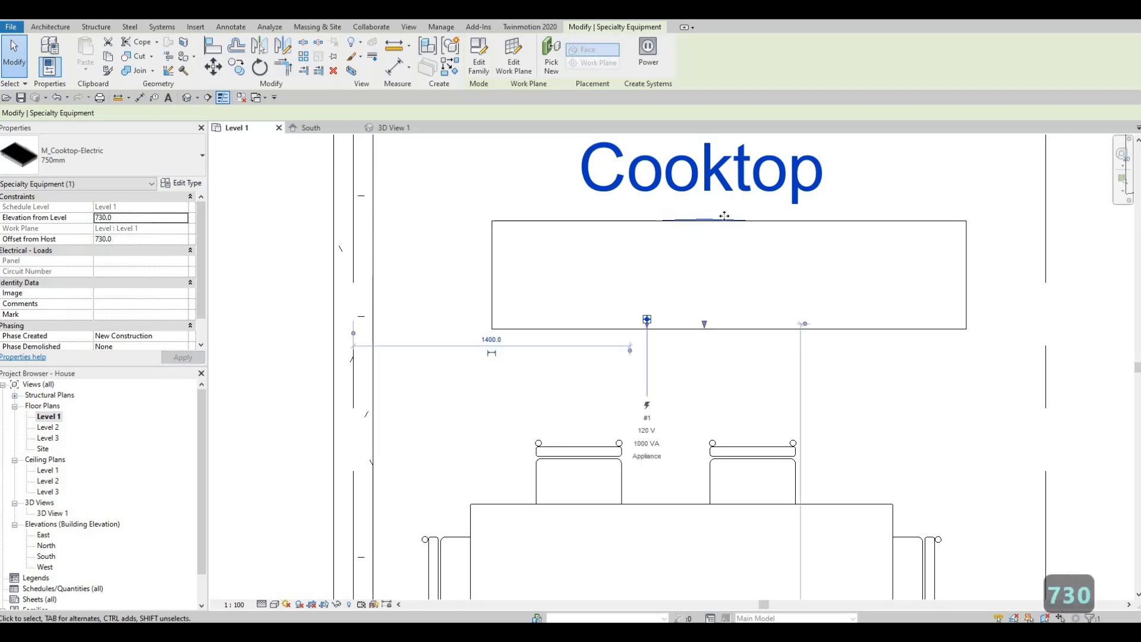
pyautogui.press('Escape')
pyautogui.press('Escape')
# Step: Open 3D View 1 to check the cooktop's height against the island countertop
pyautogui.scroll(-3, 693, 214)
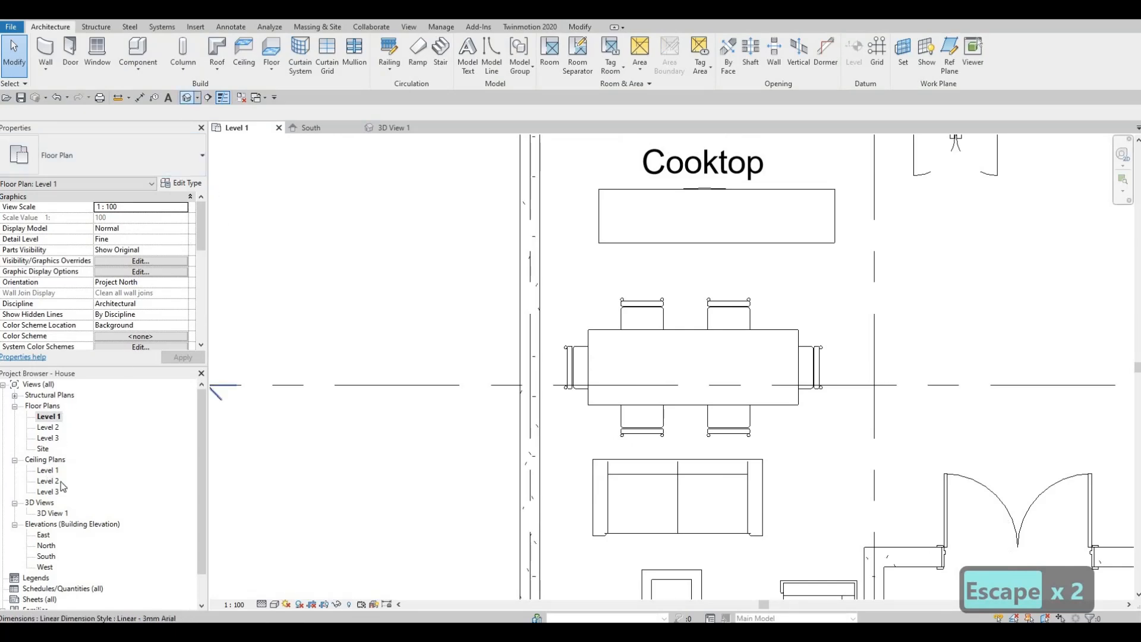
pyautogui.click(393, 128)
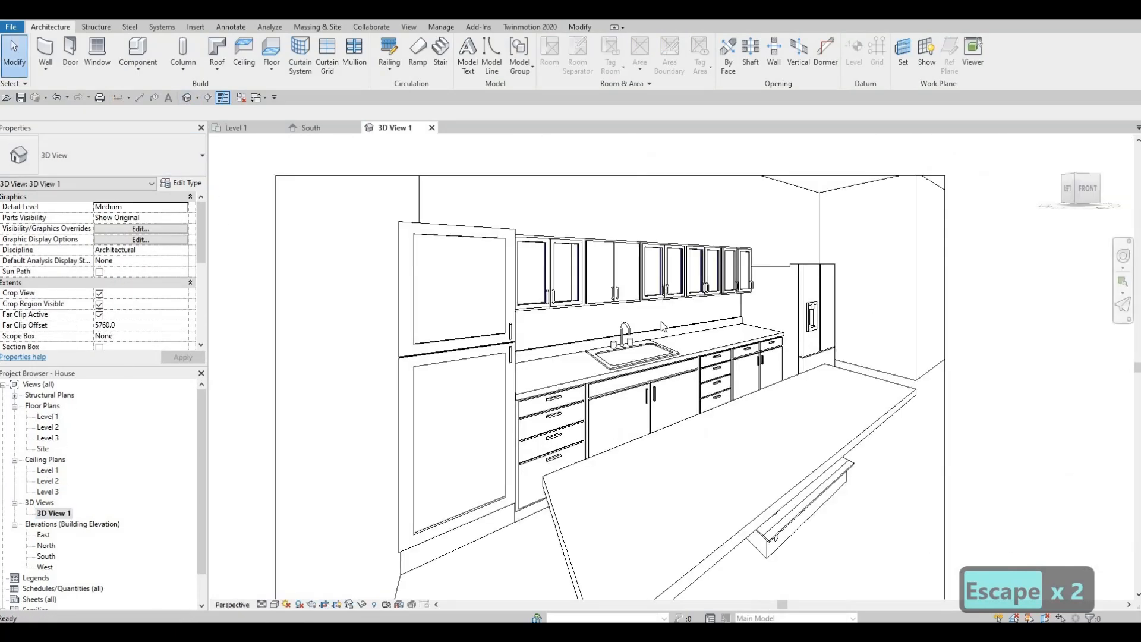
pyautogui.scroll(-3, 683, 298)
pyautogui.moveTo(719, 431); pyautogui.dragTo(696, 384, button='middle')
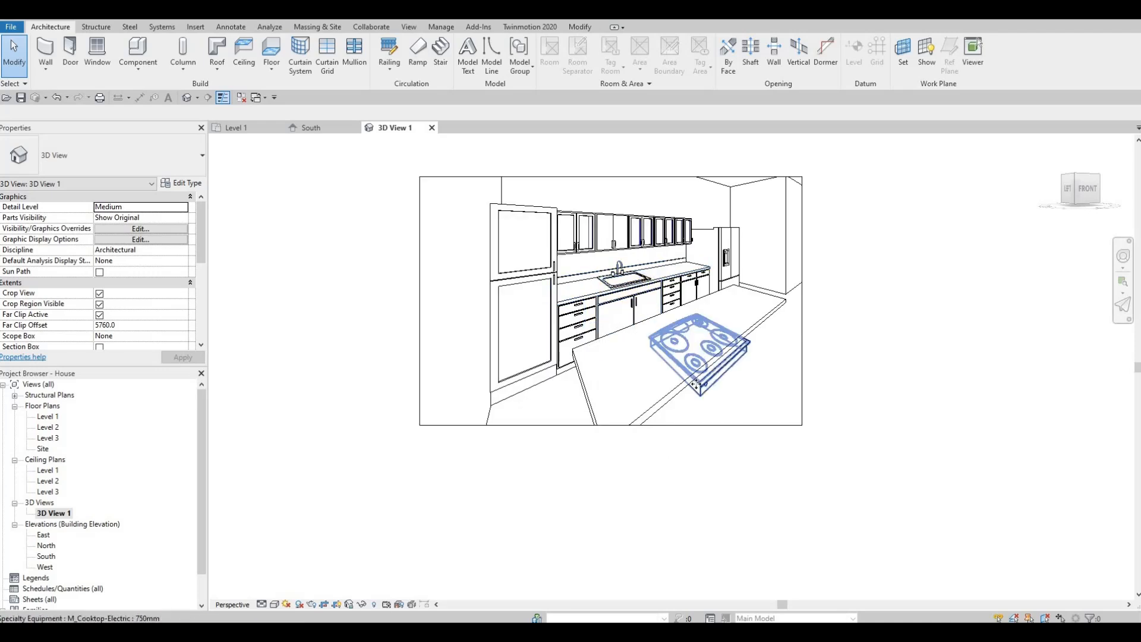
# Step: Try raising the cooktop to an elevation of 830 mm from Level 1 in the 3D view
pyautogui.click(661, 371)
pyautogui.doubleClick(119, 218)
pyautogui.write('83')
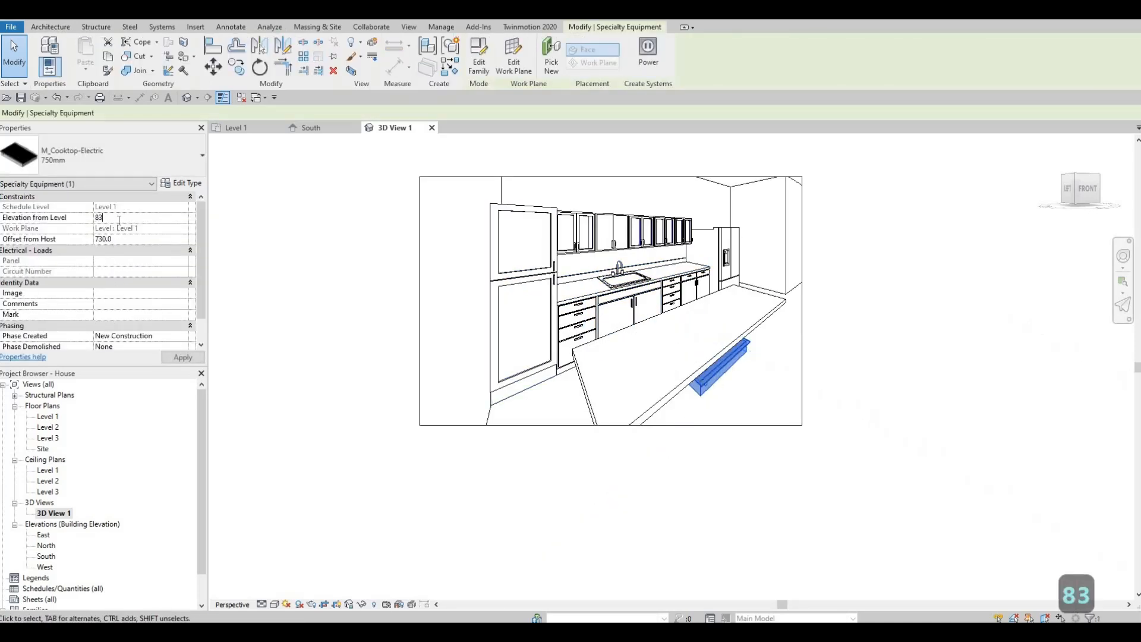
pyautogui.write('0')
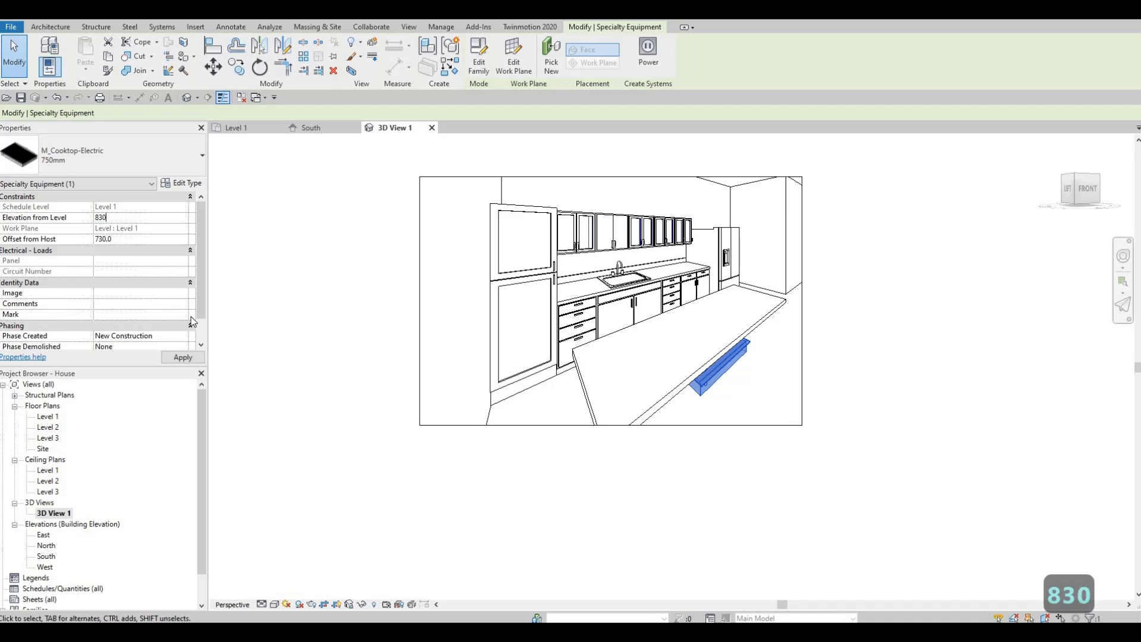
pyautogui.click(177, 358)
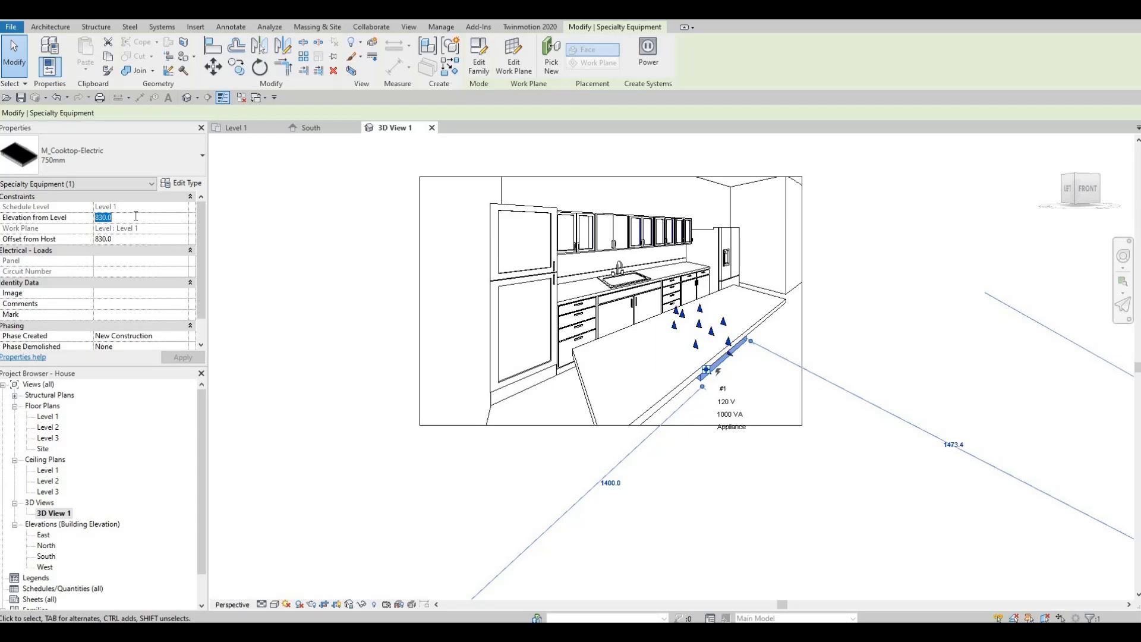
# Step: Raise the cooktop onto the island countertop by setting its elevation from level to 930 mm
pyautogui.write('93')
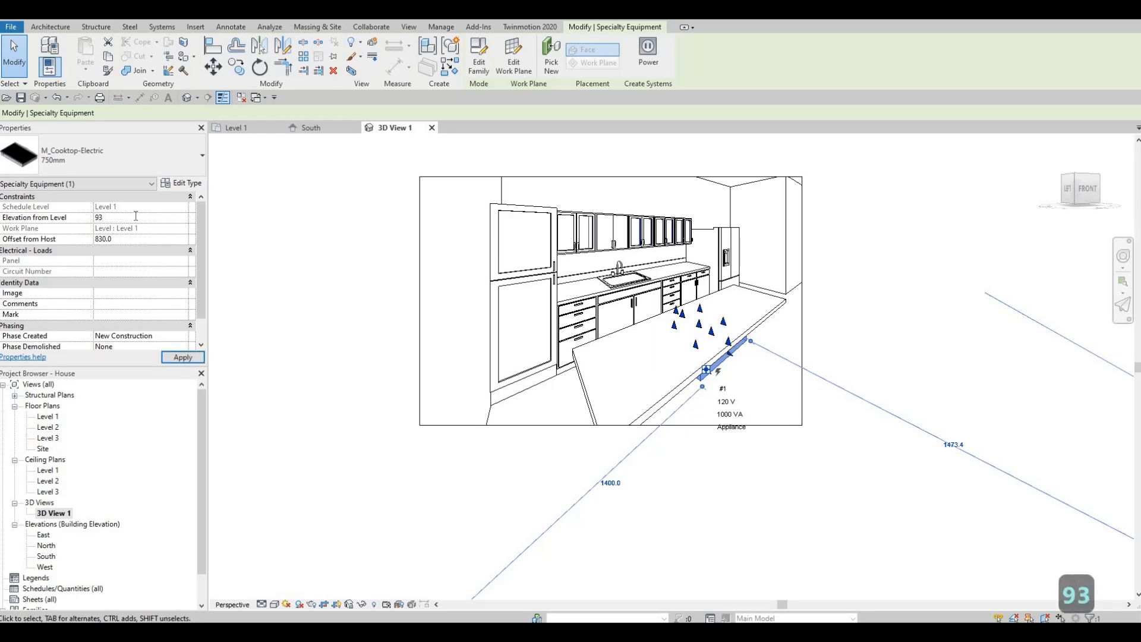
pyautogui.write('0')
pyautogui.click(183, 357)
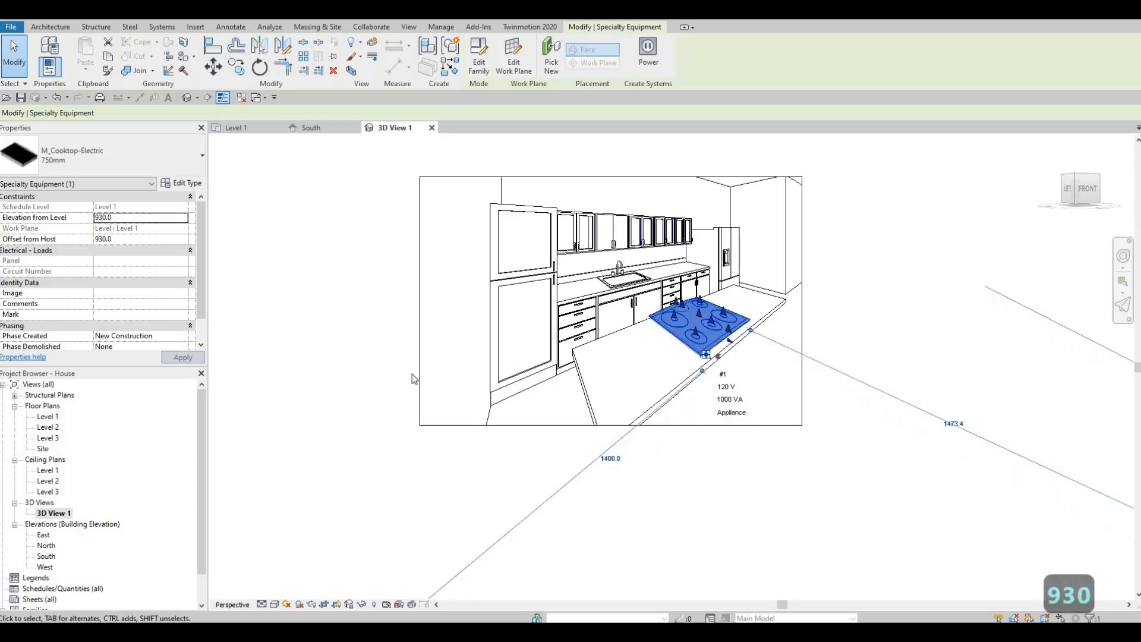
pyautogui.press('Escape')
pyautogui.press('Escape')
pyautogui.keyDown('shift'); pyautogui.moveTo(723, 339); pyautogui.dragTo(577, 350, button='middle'); pyautogui.keyUp('shift')
pyautogui.scroll(2, 644, 229)
pyautogui.scroll(-1, 648, 315)
pyautogui.scroll(3, 647, 351)
pyautogui.scroll(-3, 647, 351)
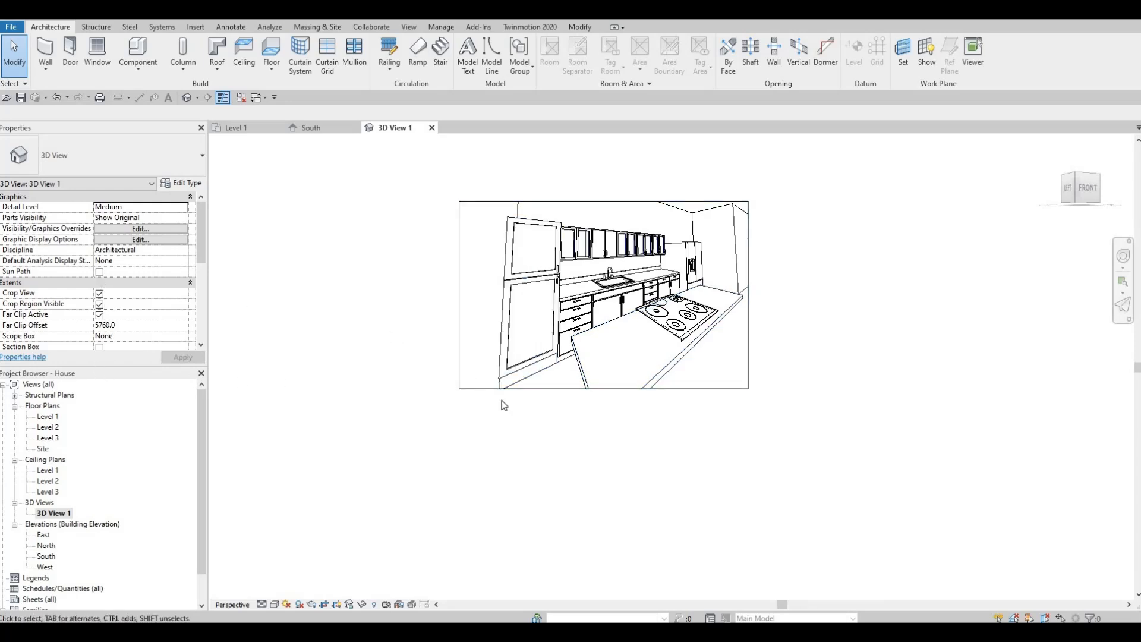
# Step: Clear the island countertop selection in the 3D view and return to the Level 1 floor plan
pyautogui.click(598, 364)
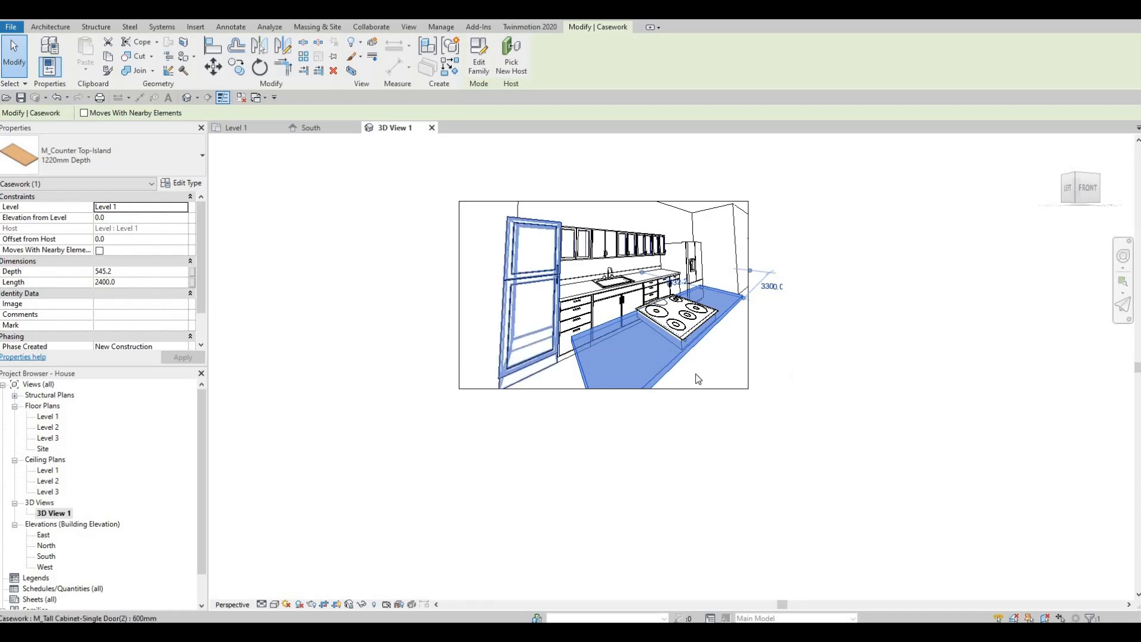
pyautogui.press('Escape')
pyautogui.press('Escape')
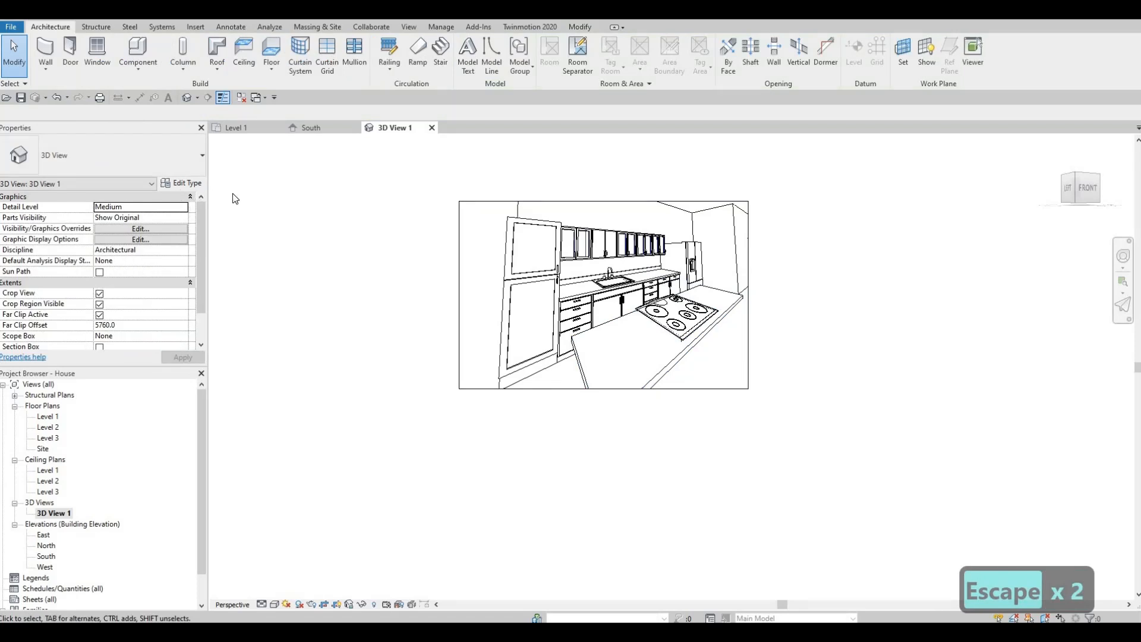
pyautogui.doubleClick(52, 417)
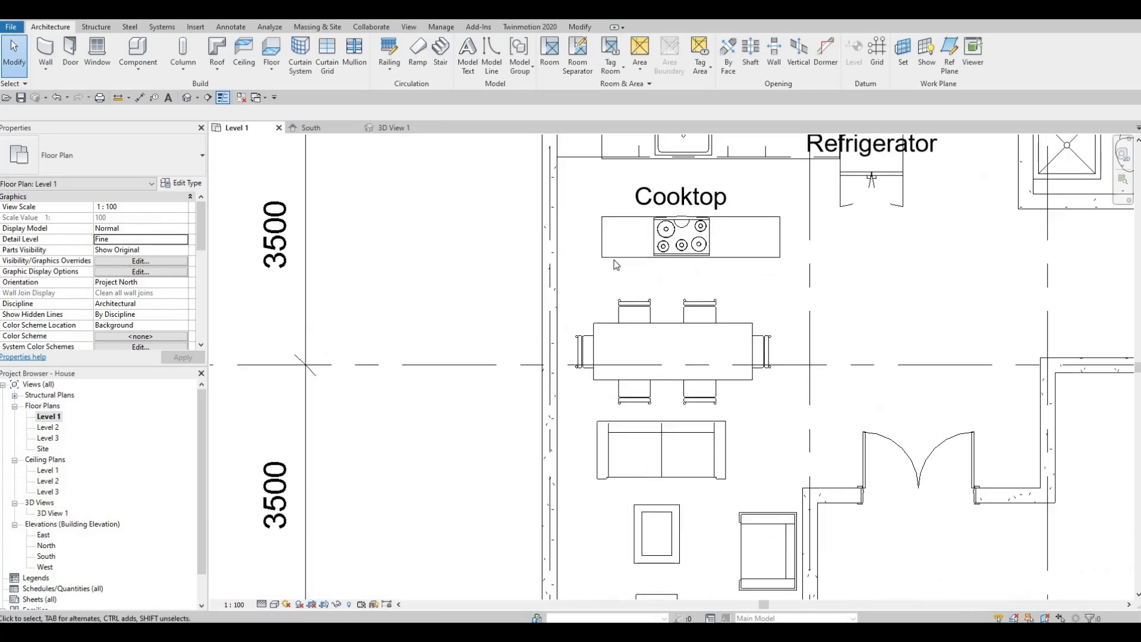
pyautogui.click(669, 260)
pyautogui.click(690, 271)
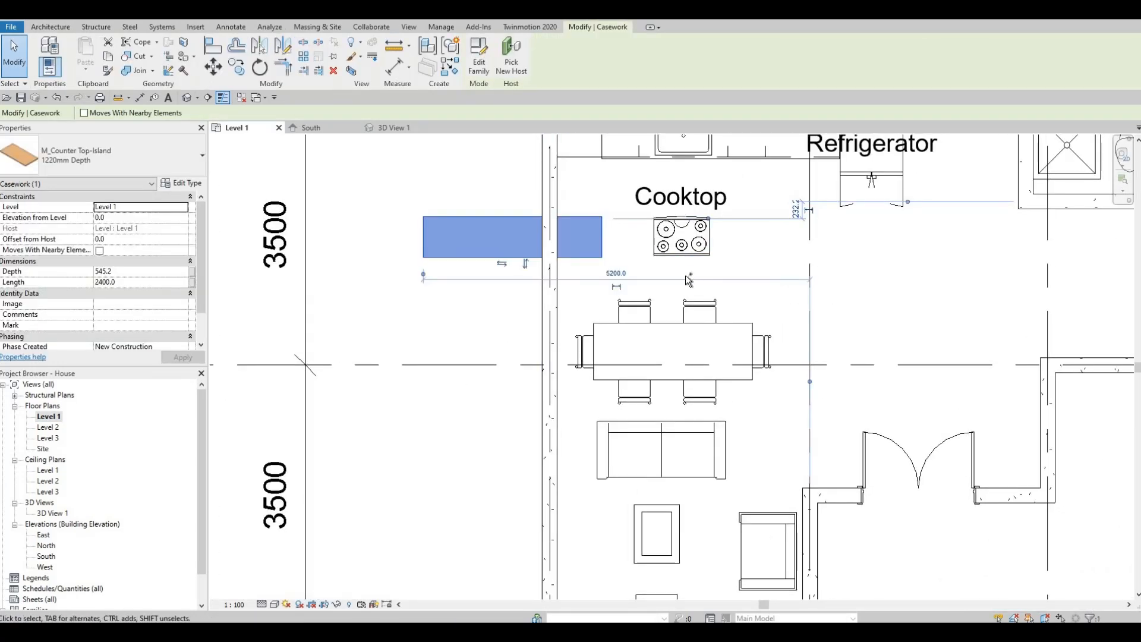
pyautogui.hotkey('ctrl', 'z')
# Step: Stretch the island countertop's front edge toward the dining table to a depth of about 936 mm
pyautogui.scroll(3, 690, 262)
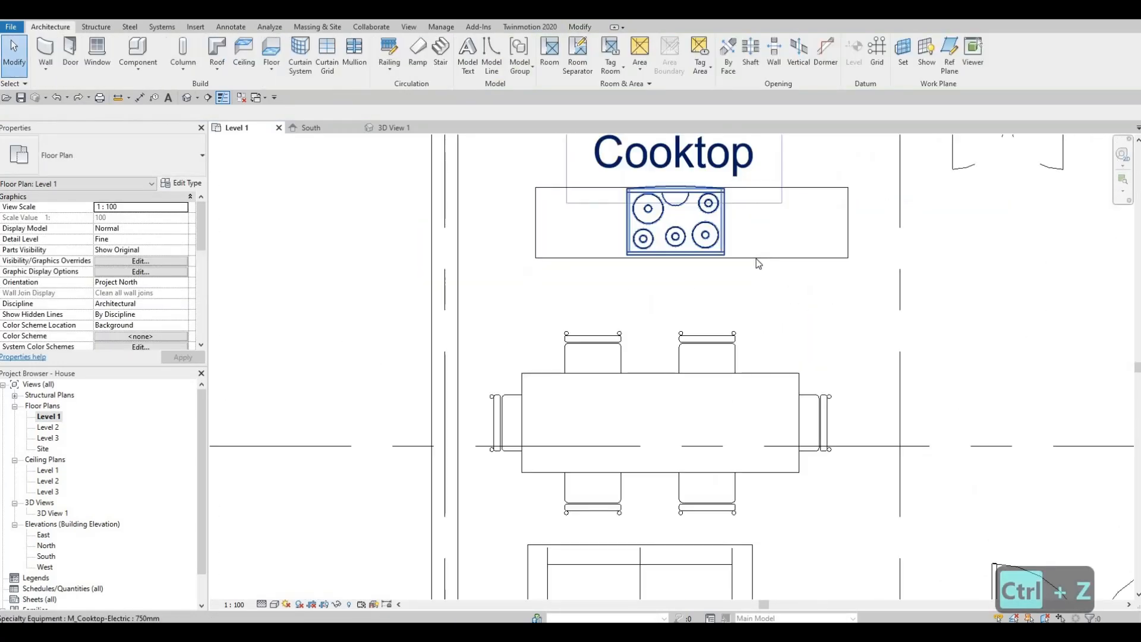
pyautogui.click(688, 260)
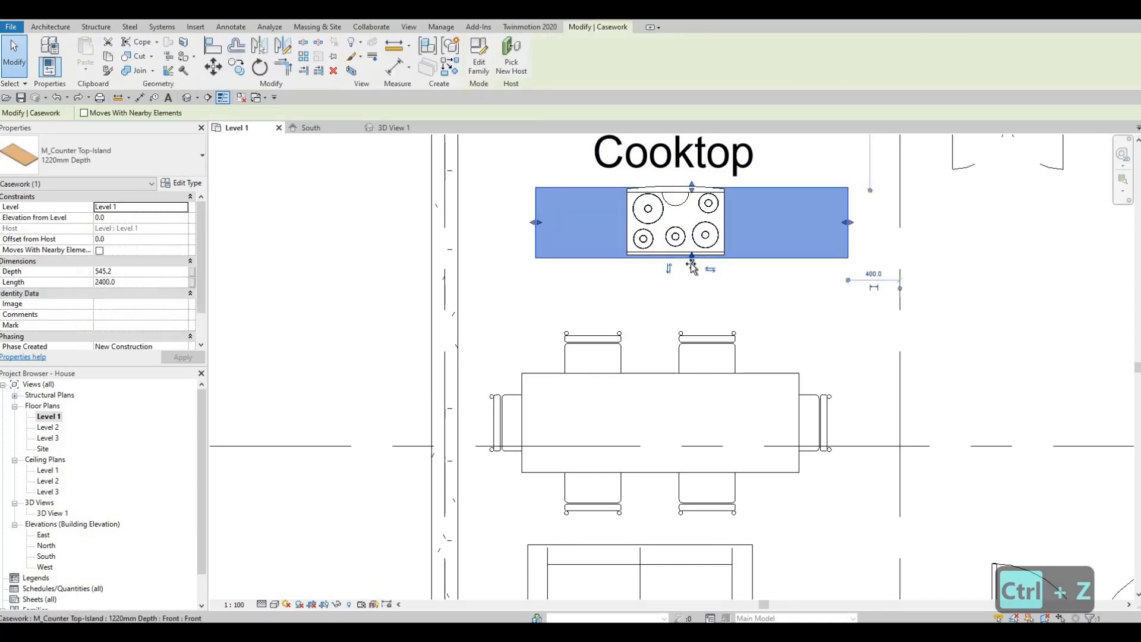
pyautogui.moveTo(692, 262); pyautogui.dragTo(668, 254)
pyautogui.scroll(-4, 660, 251)
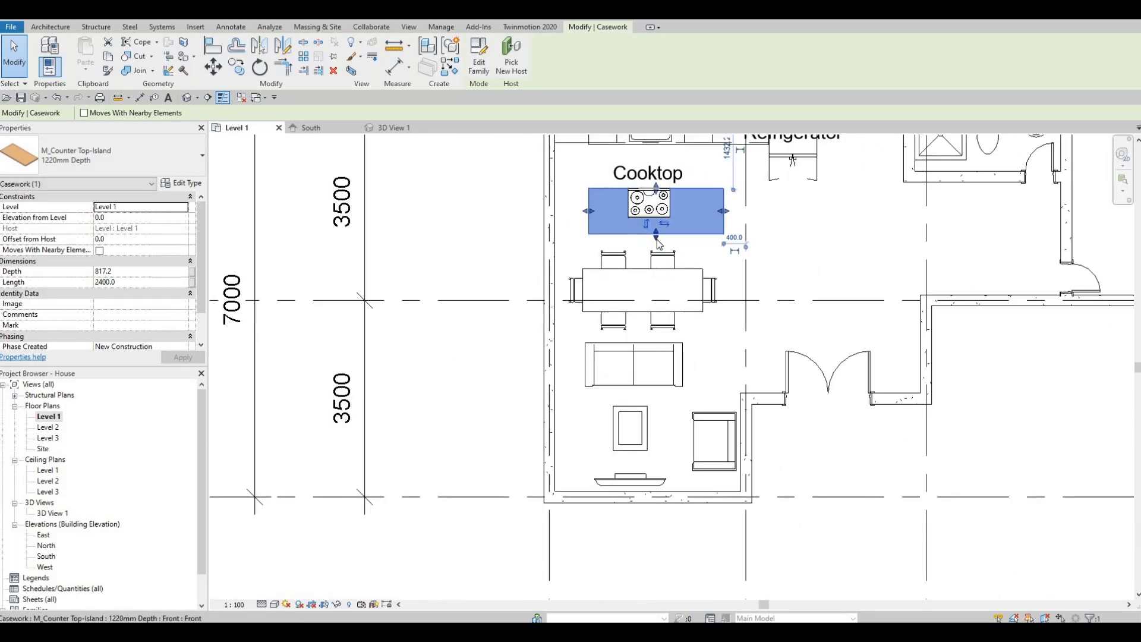
pyautogui.moveTo(658, 317); pyautogui.dragTo(617, 309, button='middle')
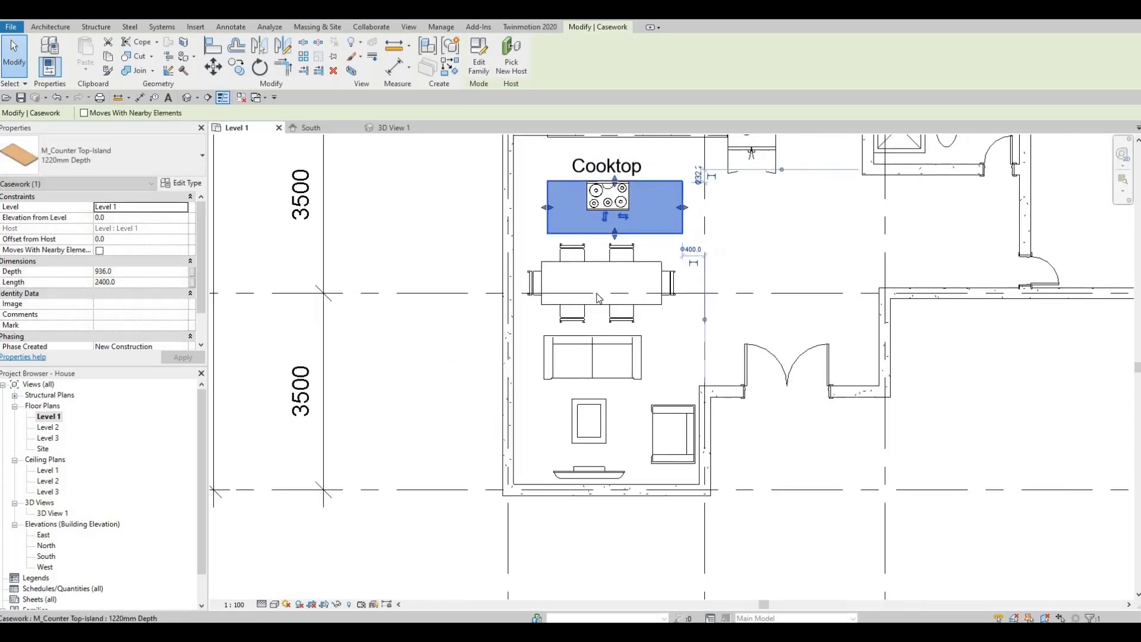
pyautogui.press('Escape')
# Step: Try moving the dining table and its six chairs out into the open area in front of the double entrance door
pyautogui.scroll(-1, 555, 279)
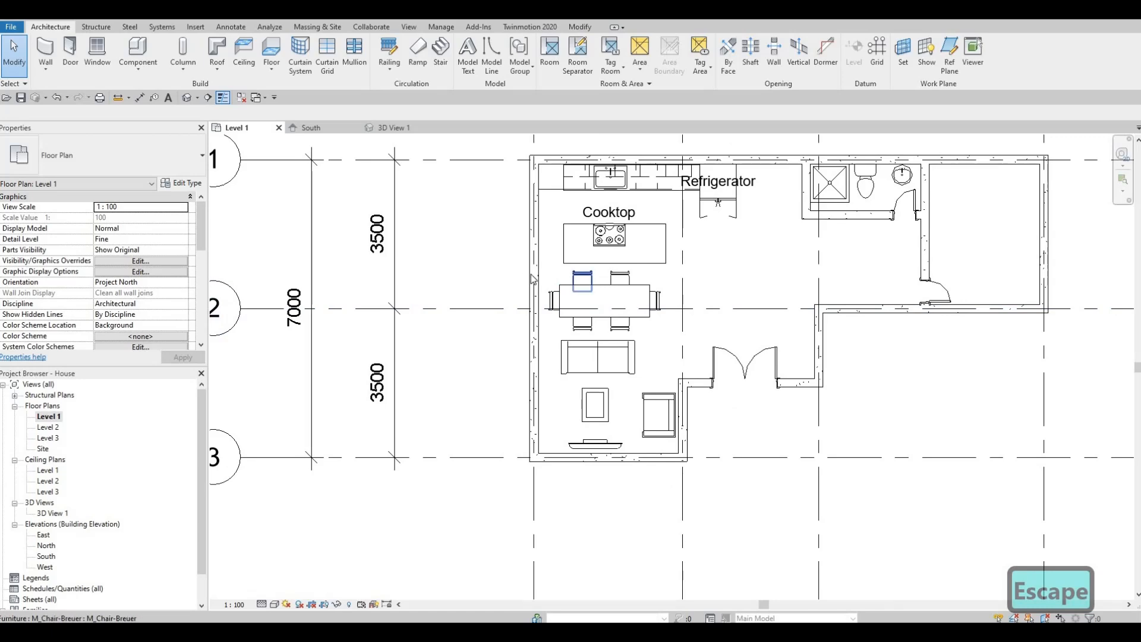
pyautogui.scroll(2, 695, 352)
pyautogui.moveTo(526, 264); pyautogui.dragTo(729, 368)
pyautogui.press('Right')
pyautogui.press('Right')
pyautogui.press('Right')
pyautogui.press('Right')
pyautogui.press('Right')
pyautogui.press('Right')
pyautogui.press('Right')
pyautogui.press('Right')
pyautogui.press('Right')
pyautogui.press('Right')
pyautogui.press('Right')
pyautogui.press('Right')
pyautogui.press('Right')
pyautogui.press('Right')
pyautogui.press('Right')
pyautogui.press('Right')
pyautogui.press('Right')
pyautogui.press('Right')
pyautogui.press('Right')
pyautogui.press('Right')
pyautogui.press('Right')
pyautogui.press('Right')
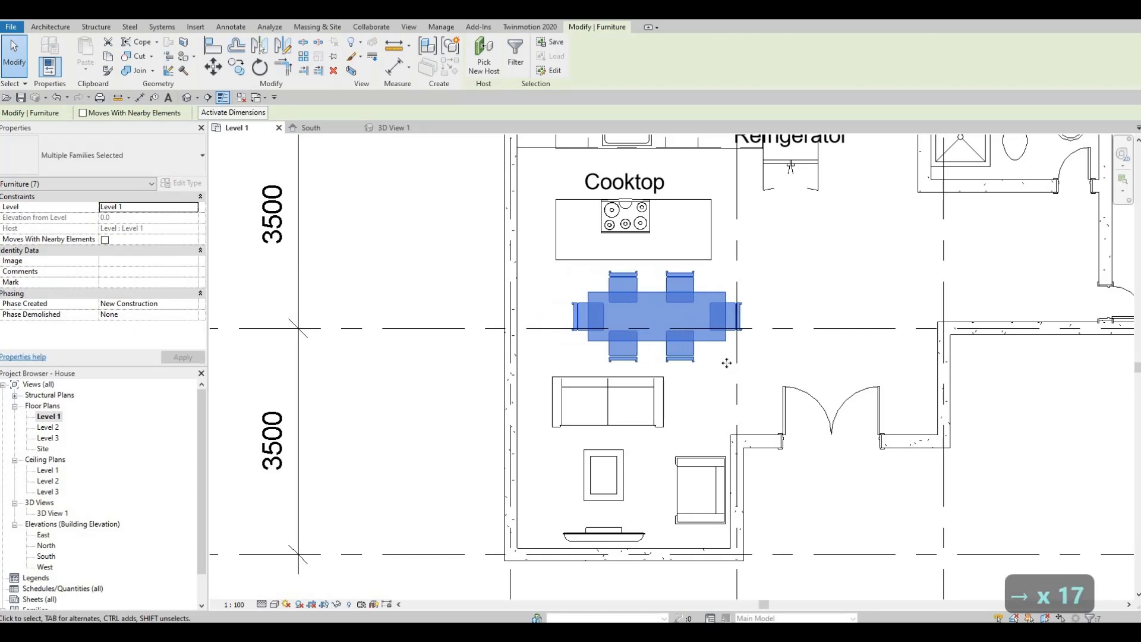
pyautogui.press('Right')
pyautogui.press('Right')
pyautogui.press('Right')
pyautogui.press('Right')
pyautogui.press('Right')
pyautogui.press('Right')
pyautogui.press('Right')
pyautogui.press('Right')
pyautogui.press('Right')
pyautogui.press('Right')
pyautogui.press('Right')
pyautogui.press('Right')
pyautogui.press('Right')
pyautogui.press('Right')
pyautogui.press('Right')
pyautogui.press('Right')
pyautogui.press('Right')
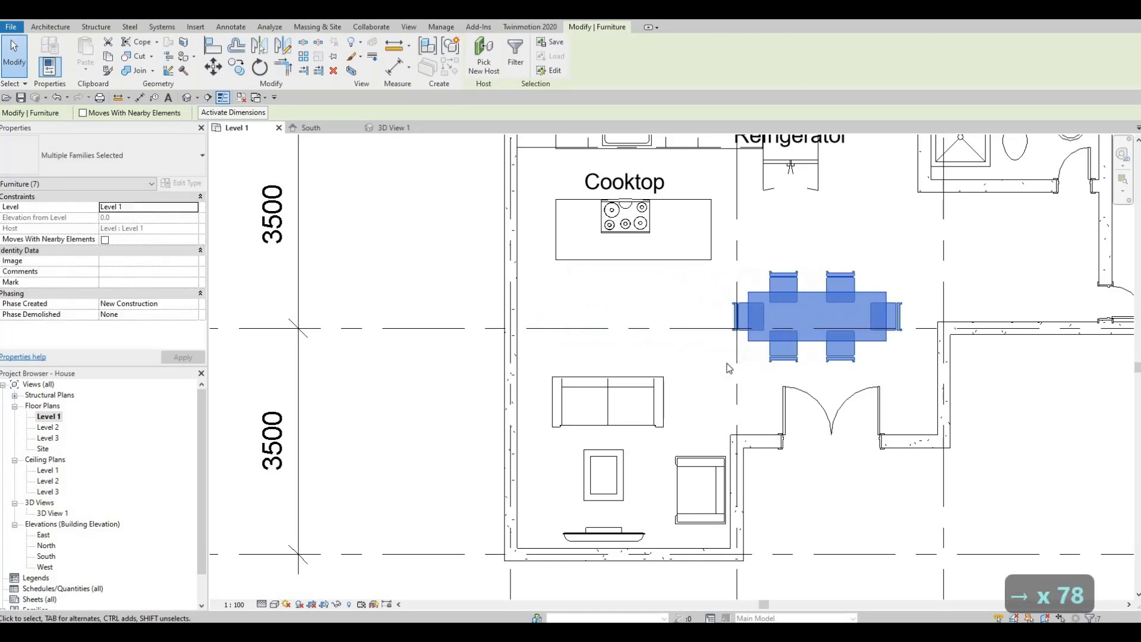
pyautogui.press('Up')
pyautogui.press('Up')
pyautogui.press('Up')
pyautogui.press('Up')
pyautogui.press('Up')
pyautogui.press('Up')
pyautogui.press('Up')
pyautogui.press('Up')
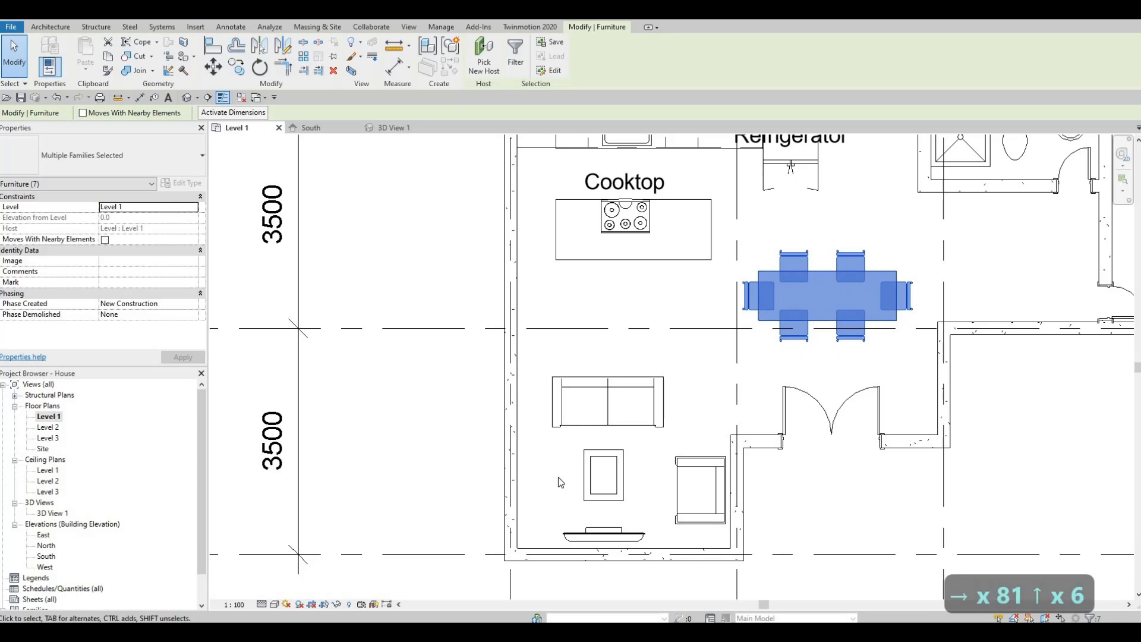
pyautogui.press('Escape')
# Step: Undo the dining set's moves to put the table and chairs back between the island and the sofa
pyautogui.click(616, 474)
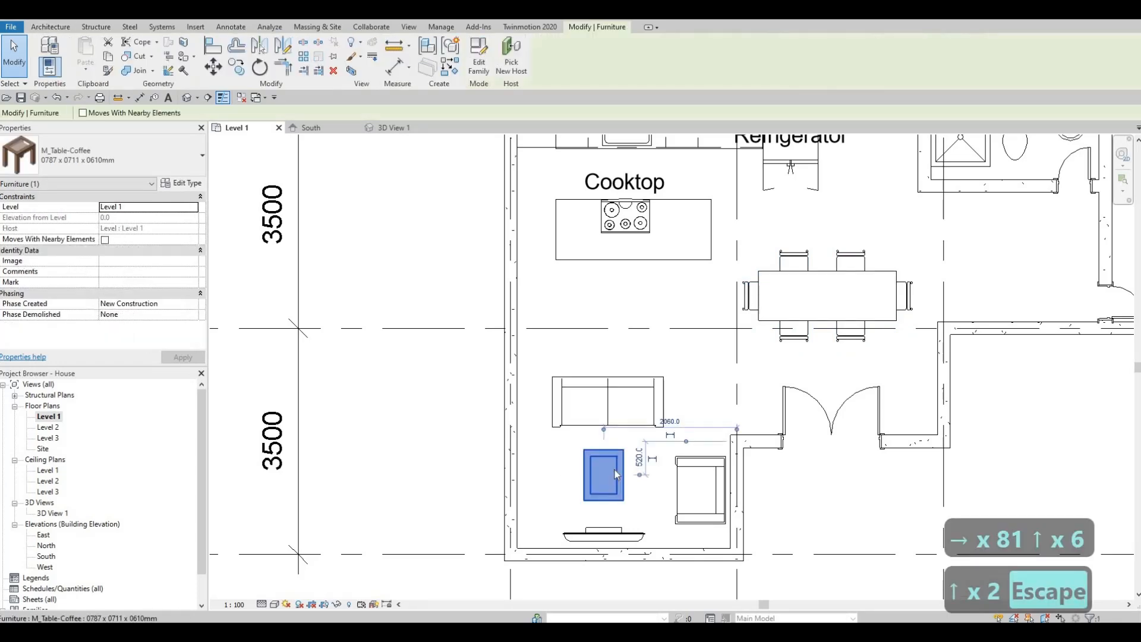
pyautogui.hotkey('ctrl', 'z')
pyautogui.hotkey('ctrl', 'z')
pyautogui.hotkey('ctrl', 'z')
pyautogui.hotkey('ctrl', 'z')
pyautogui.hotkey('ctrl', 'z')
pyautogui.hotkey('ctrl', 'z')
pyautogui.hotkey('ctrl', 'z')
pyautogui.hotkey('ctrl', 'z')
pyautogui.hotkey('ctrl', 'z')
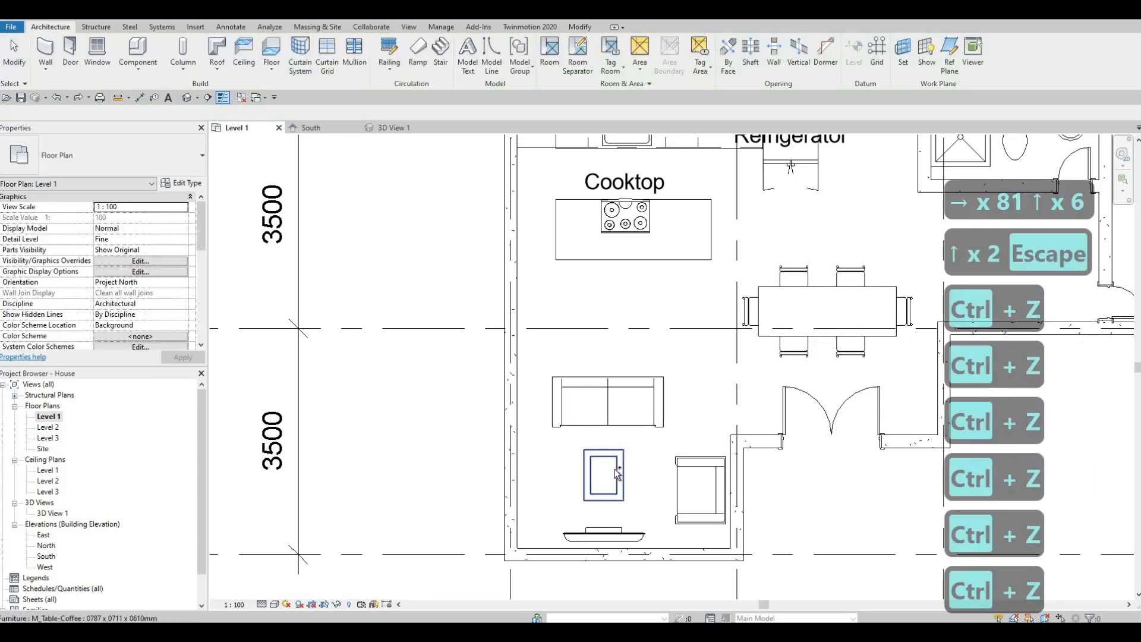
pyautogui.hotkey('ctrl', 'z')
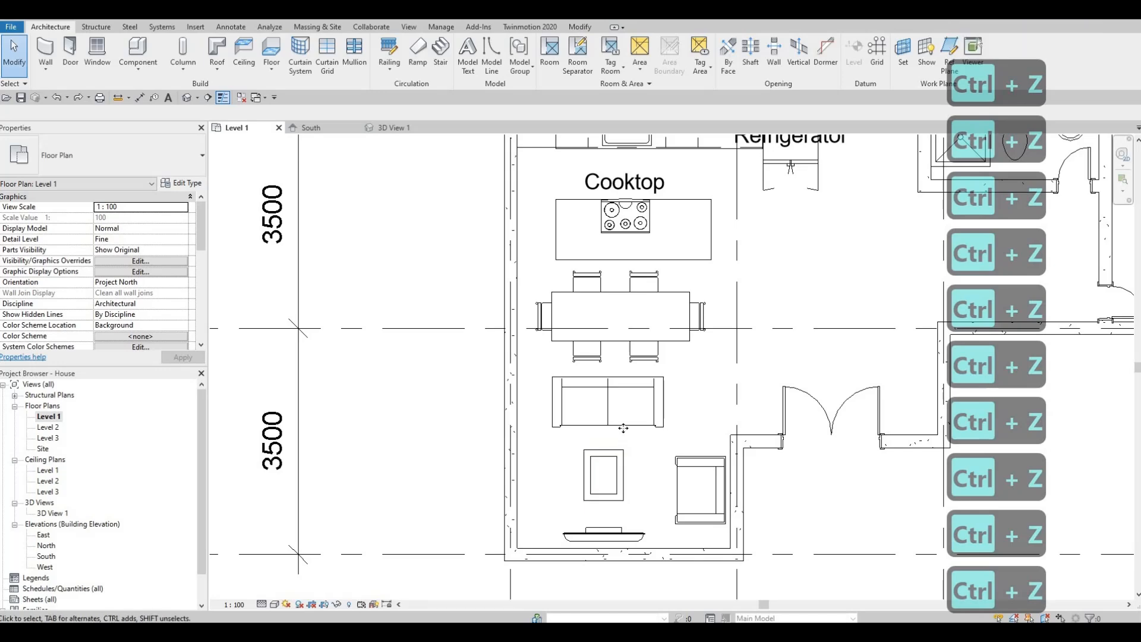
# Step: Nudge the sofa away from the dining table, toward the coffee table
pyautogui.click(623, 428)
pyautogui.press('Down')
pyautogui.press('Down')
pyautogui.press('Down')
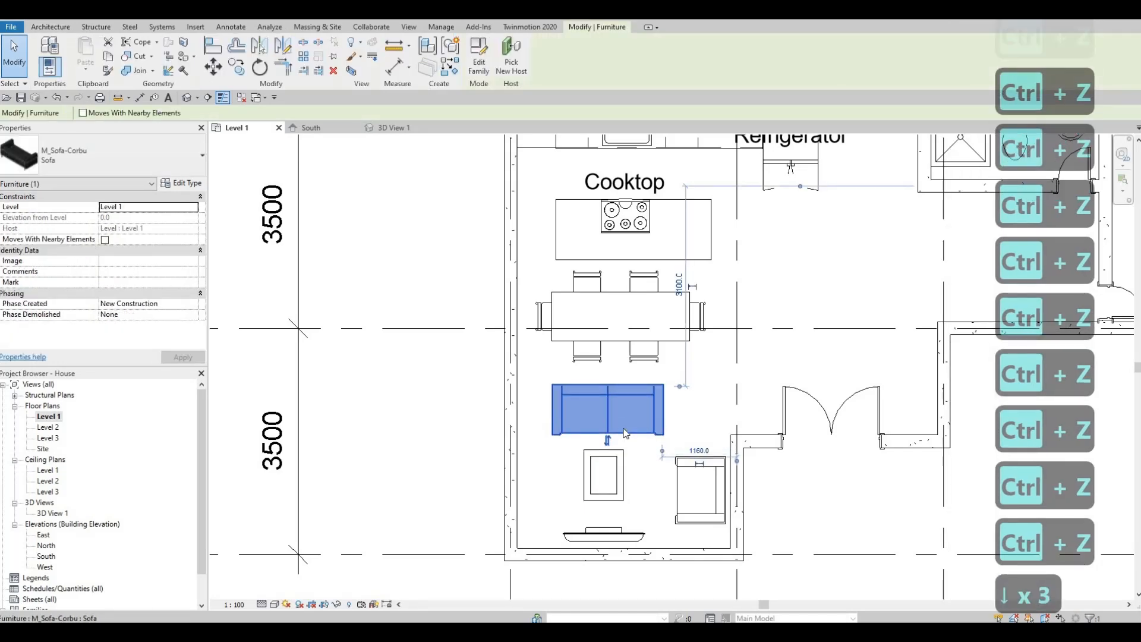
pyautogui.press('Down')
pyautogui.press('Escape')
# Step: Nudge the coffee table away from the sofa, toward the TV
pyautogui.click(613, 470)
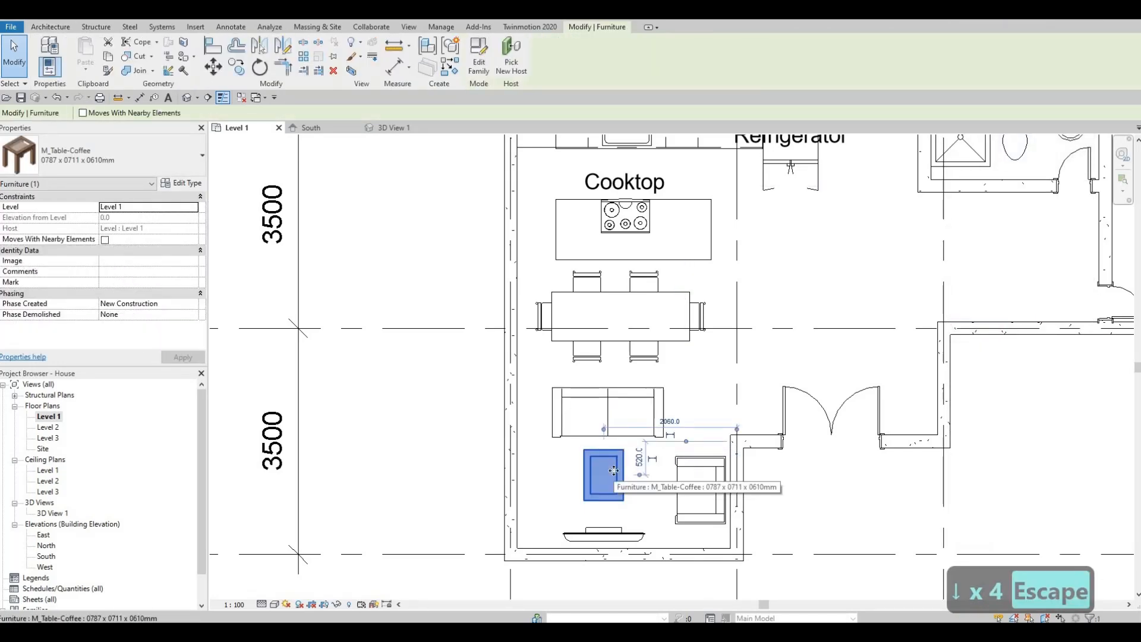
pyautogui.press('Down')
pyautogui.press('Down')
pyautogui.press('Down')
pyautogui.press('Escape')
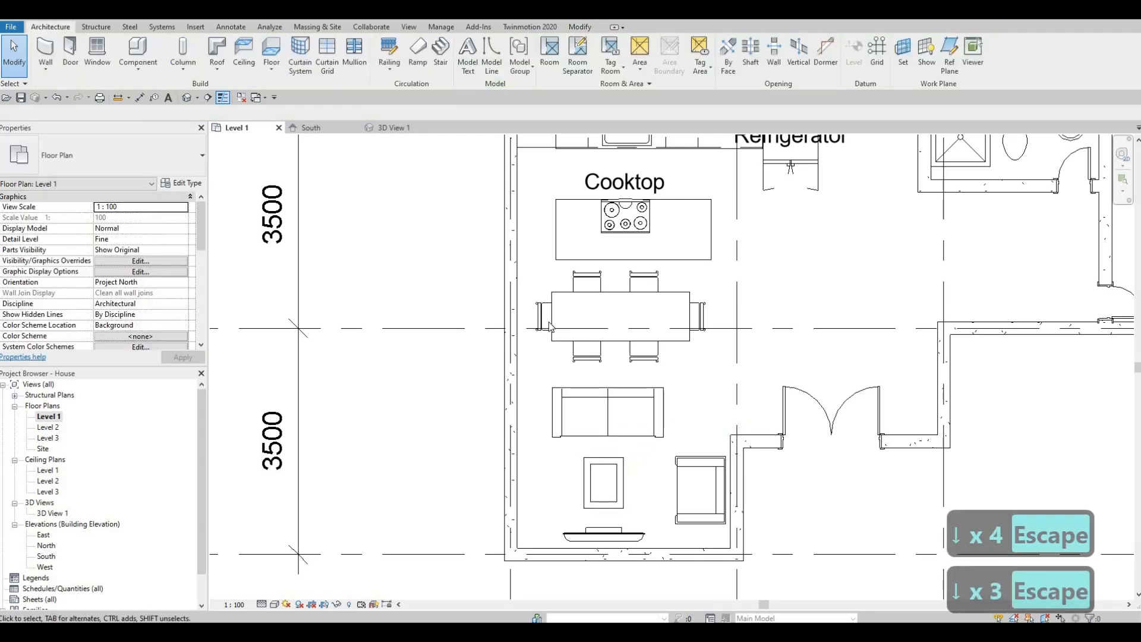
# Step: Nudge the dining table with its six chairs away from the island, toward the sofa
pyautogui.moveTo(549, 326); pyautogui.dragTo(558, 354, button='middle')
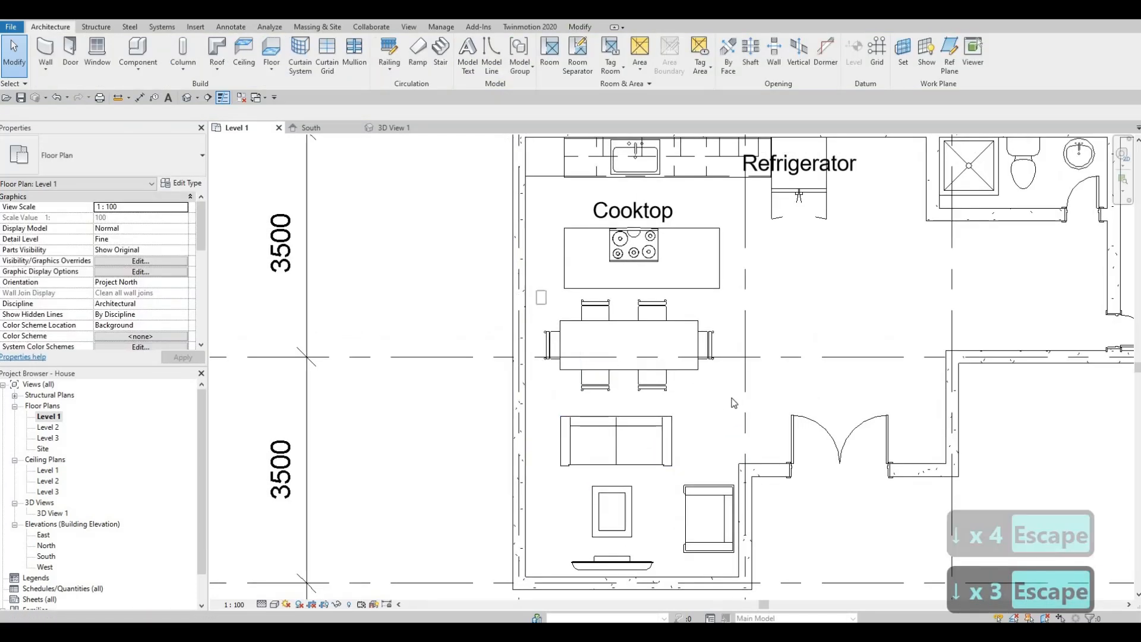
pyautogui.moveTo(537, 290); pyautogui.dragTo(735, 404)
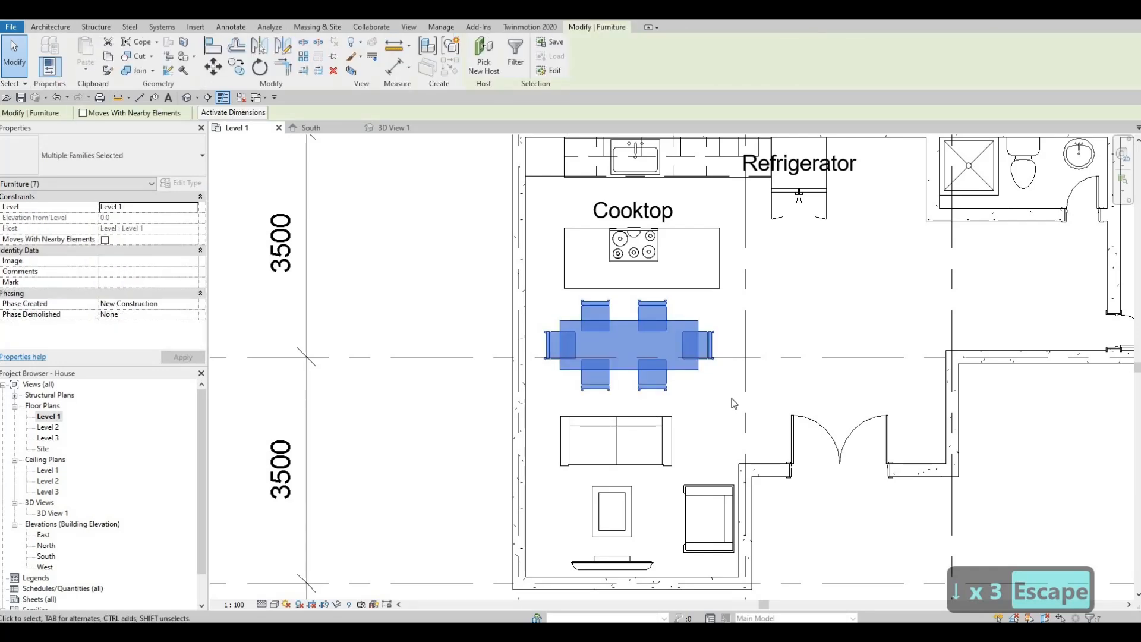
pyautogui.press('Down')
pyautogui.press('Down')
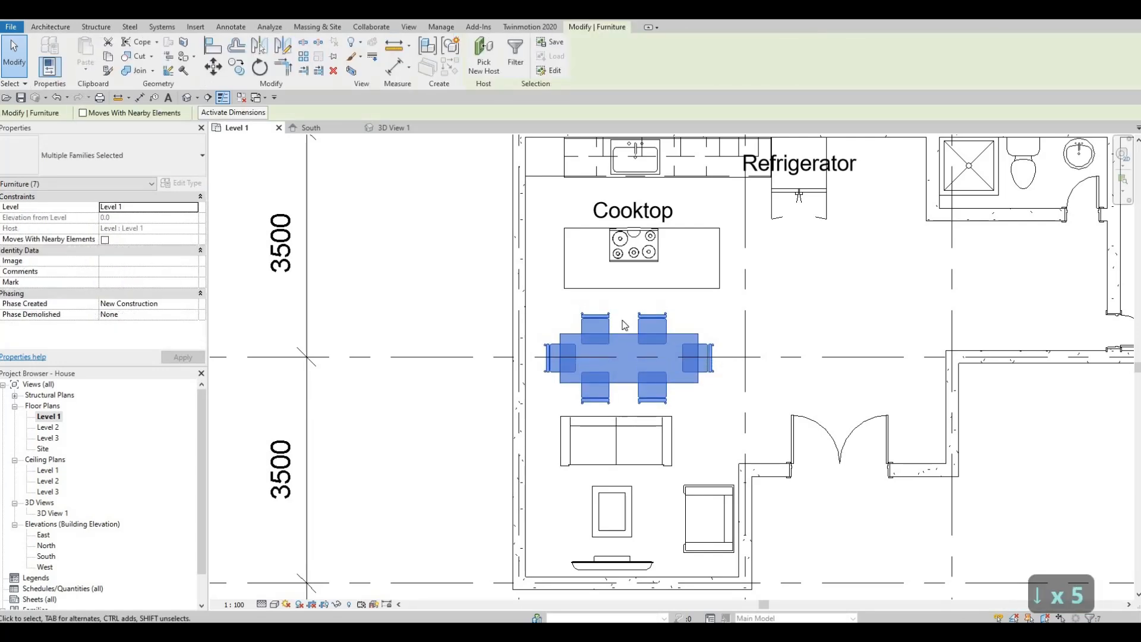
pyautogui.press('Escape')
# Step: Resize the island countertop to a depth of about 819 mm and a length of 2600 mm
pyautogui.moveTo(630, 321); pyautogui.dragTo(637, 347, button='middle')
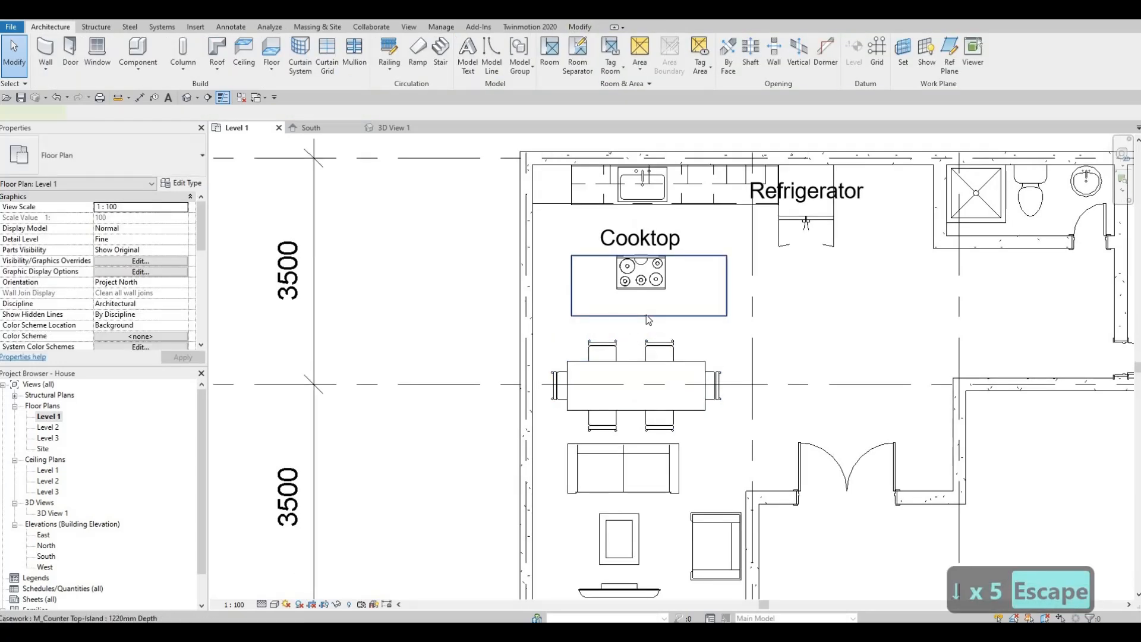
pyautogui.click(649, 316)
pyautogui.moveTo(650, 313); pyautogui.dragTo(649, 310)
pyautogui.moveTo(716, 299); pyautogui.dragTo(739, 287)
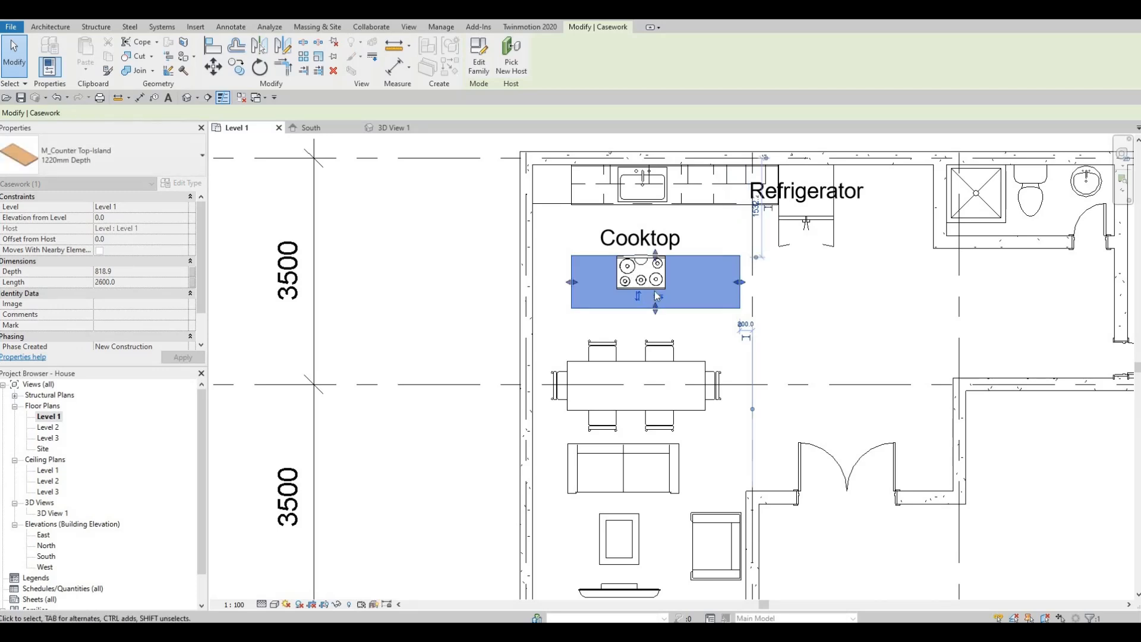
pyautogui.press('Escape')
# Step: Shift the cooktop along the island countertop toward its left end
pyautogui.moveTo(647, 278); pyautogui.dragTo(658, 297, button='middle')
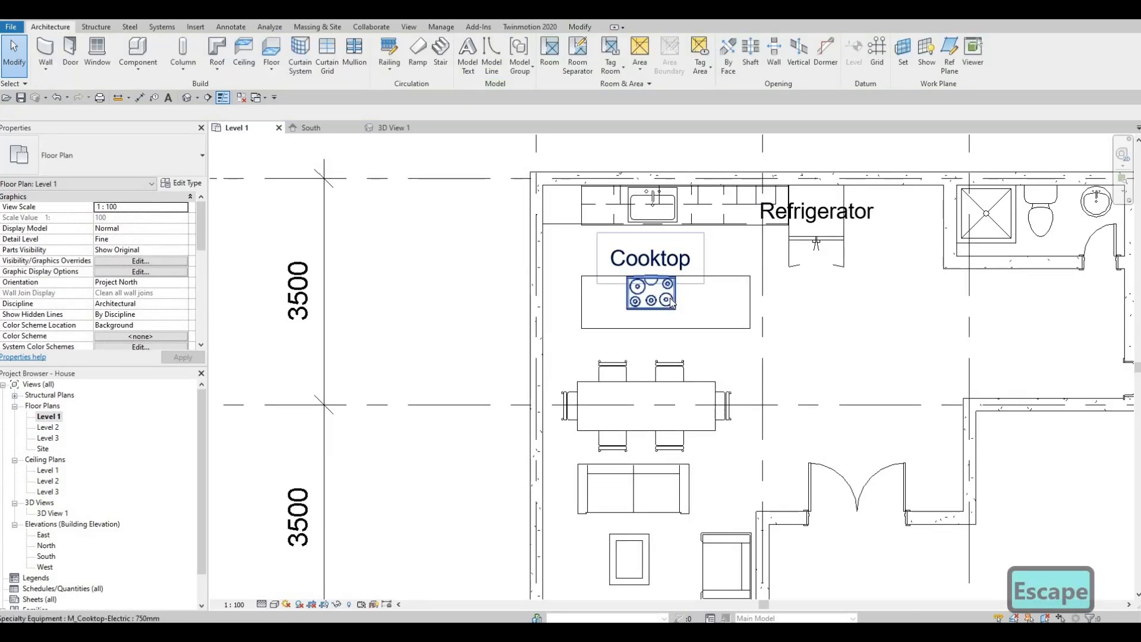
pyautogui.click(667, 302)
pyautogui.press('Left')
pyautogui.press('Left')
pyautogui.press('Left')
pyautogui.press('Left')
pyautogui.press('Left')
pyautogui.press('Left')
pyautogui.press('Left')
pyautogui.press('Left')
pyautogui.press('Left')
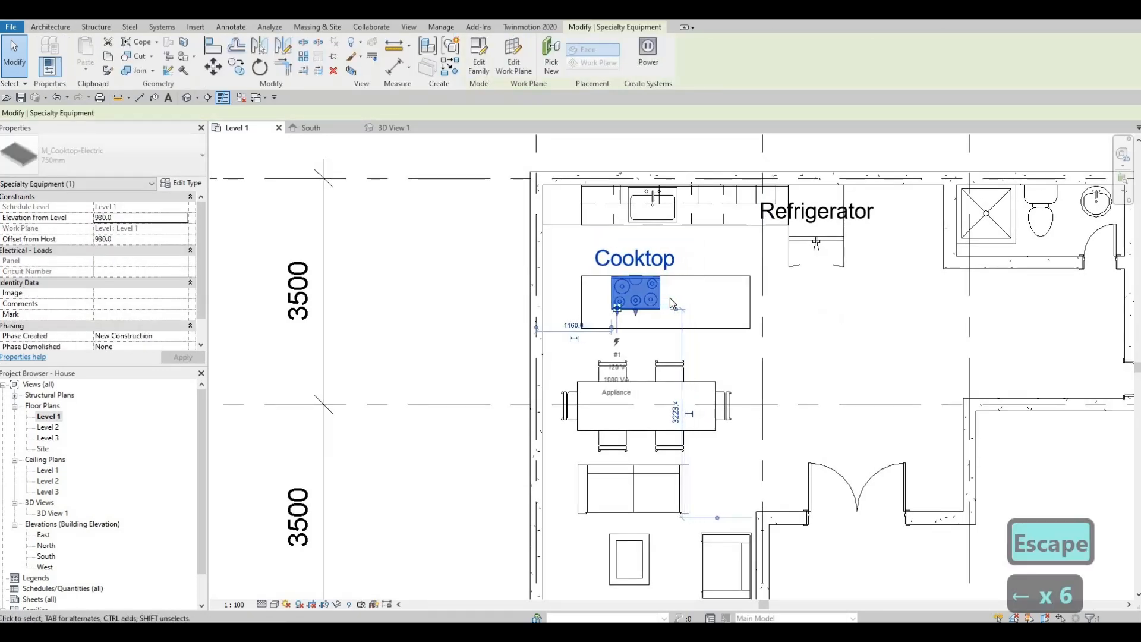
pyautogui.press('Left')
pyautogui.press('Escape')
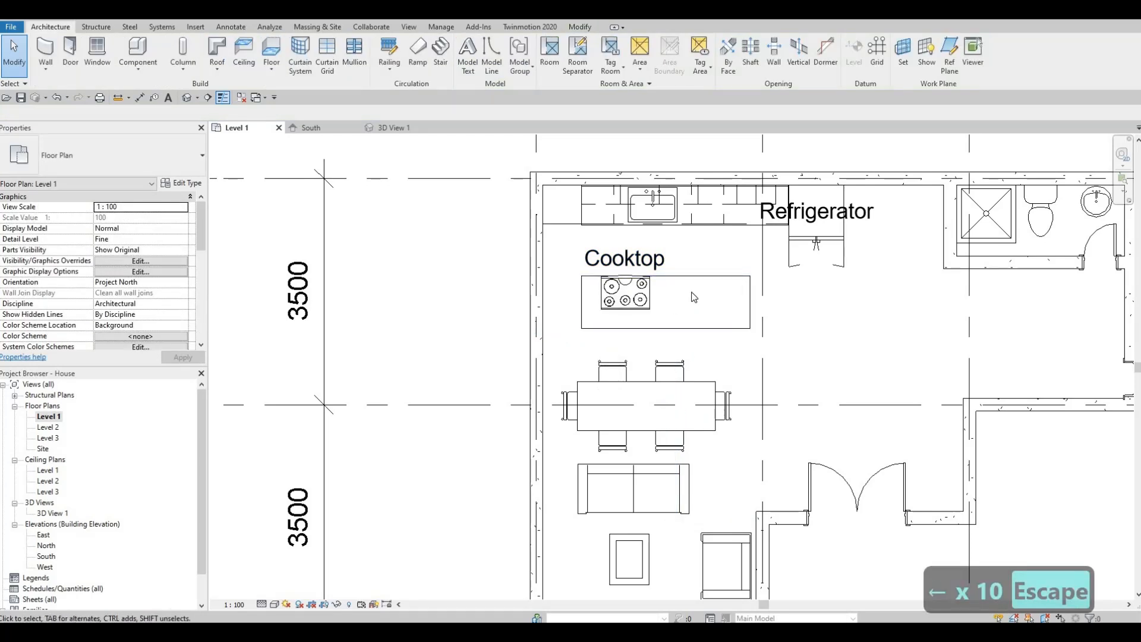
# Step: Reduce the island countertop's depth to about 708 mm by pulling in its front edge
pyautogui.click(664, 324)
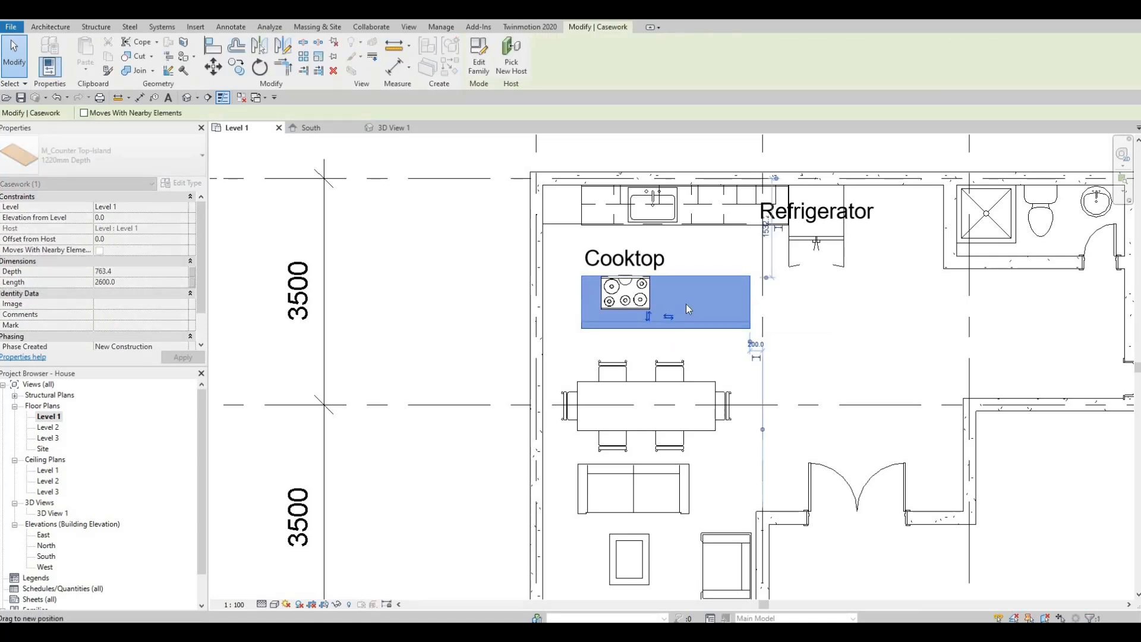
pyautogui.moveTo(687, 306); pyautogui.dragTo(699, 313)
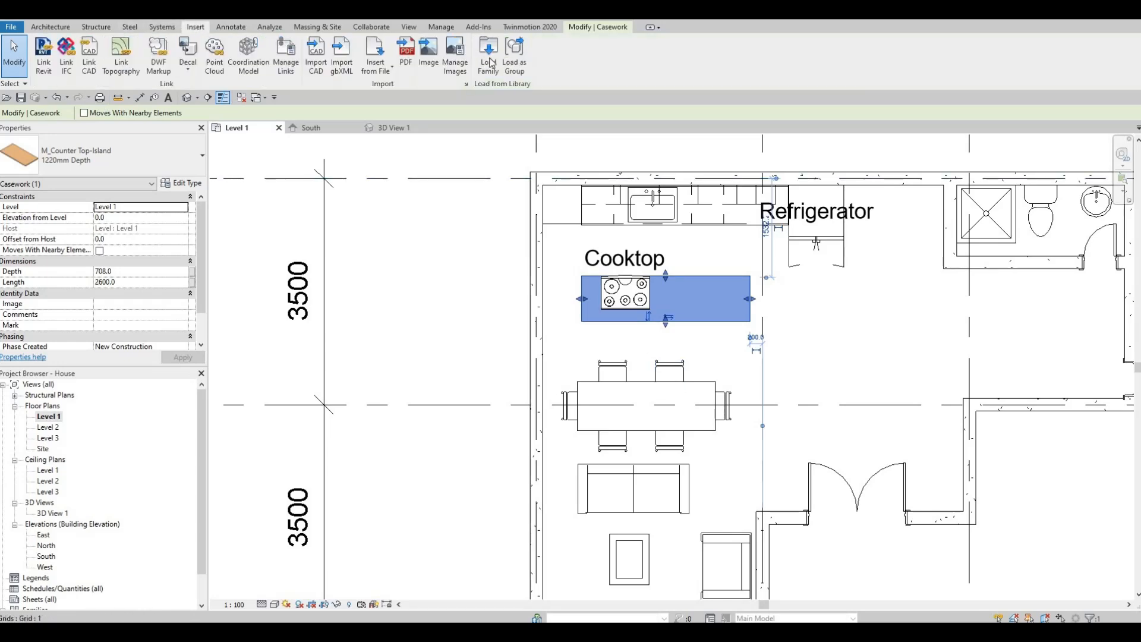
# Step: Browse the Canada library for a family to load, opening the Seating folder under Furniture
pyautogui.click(683, 136)
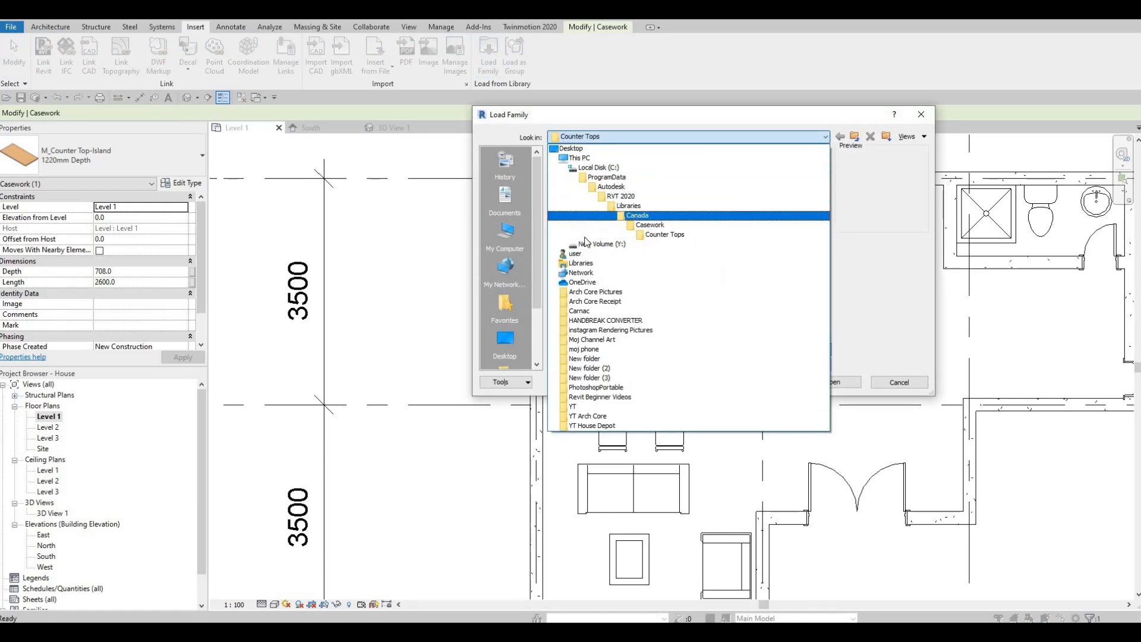
pyautogui.click(640, 216)
pyautogui.scroll(-2, 593, 276)
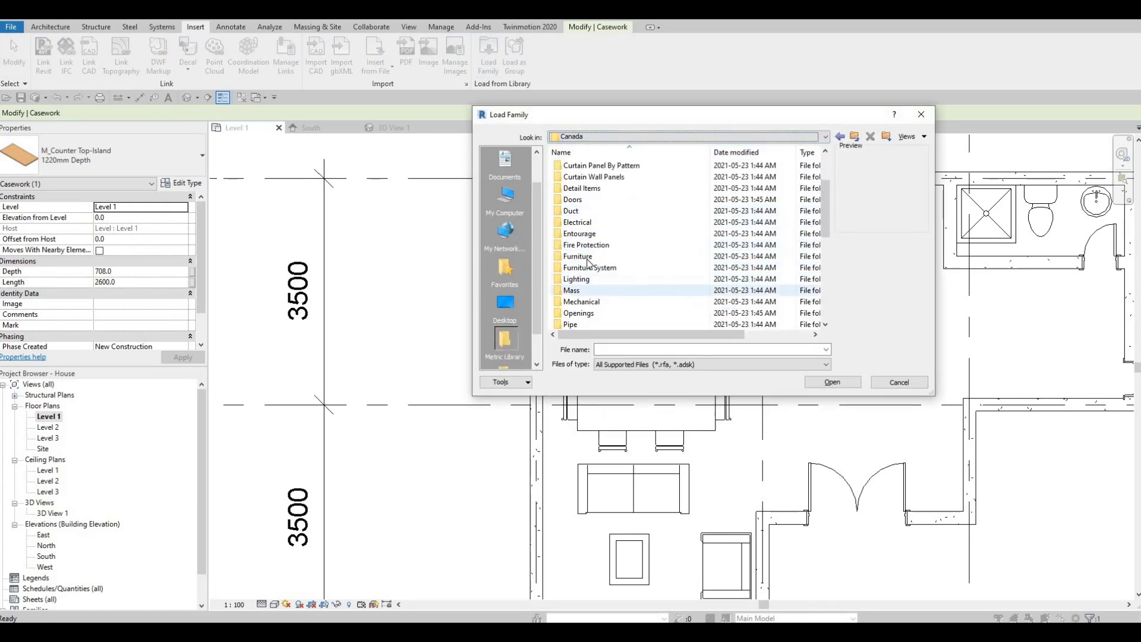
pyautogui.doubleClick(604, 254)
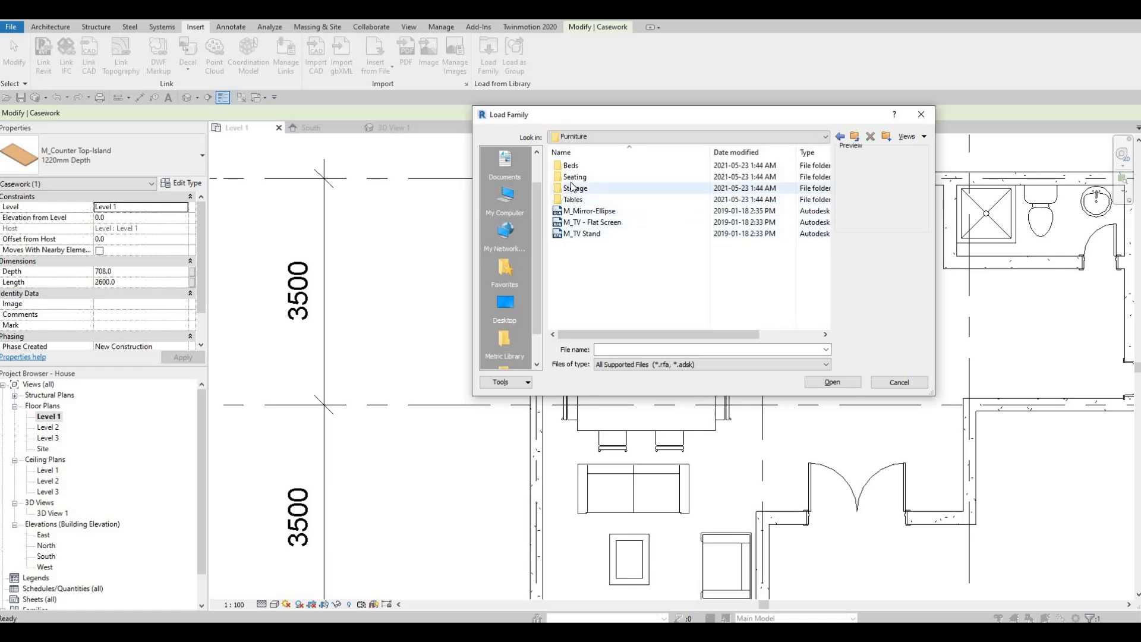
pyautogui.doubleClick(599, 182)
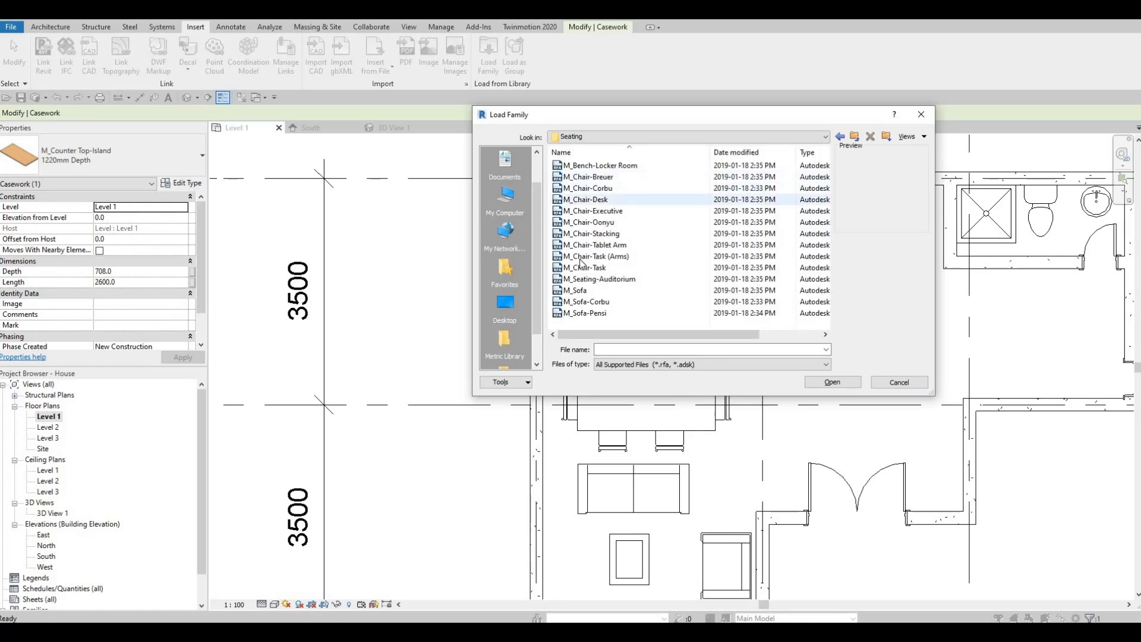
# Step: Preview the chair and sofa families in the Seating folder
pyautogui.click(583, 267)
pyautogui.click(582, 245)
pyautogui.click(581, 234)
pyautogui.click(580, 223)
pyautogui.click(578, 213)
pyautogui.click(578, 200)
pyautogui.click(578, 188)
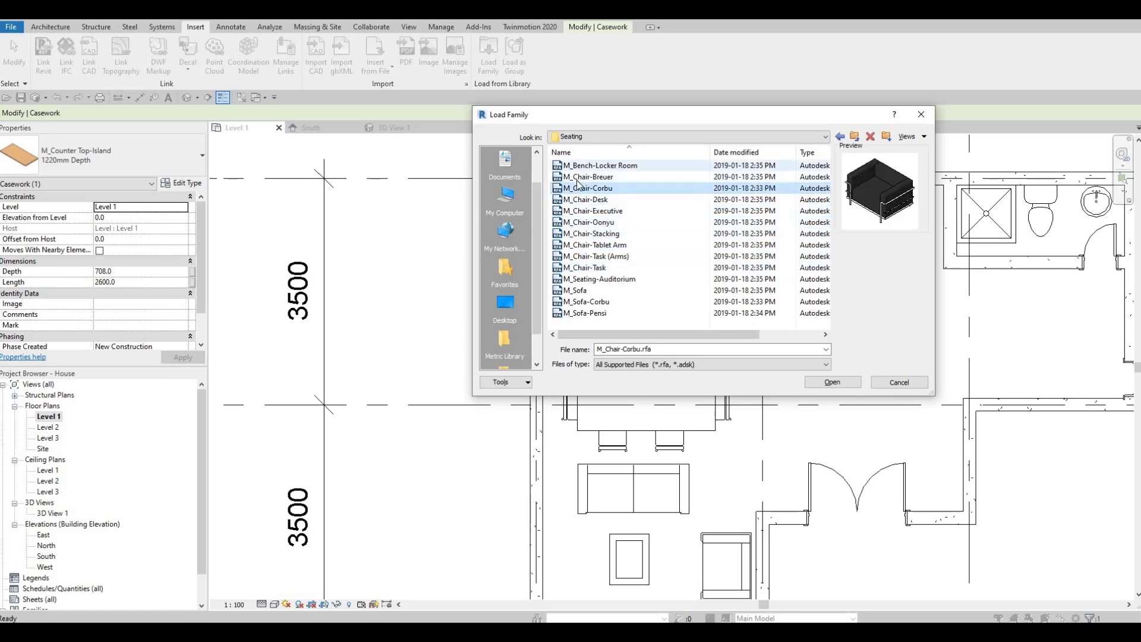
pyautogui.press('Up')
pyautogui.press('Up')
pyautogui.press('Down')
pyautogui.press('Down')
pyautogui.press('Down')
pyautogui.press('Down')
pyautogui.press('Down')
pyautogui.press('Down')
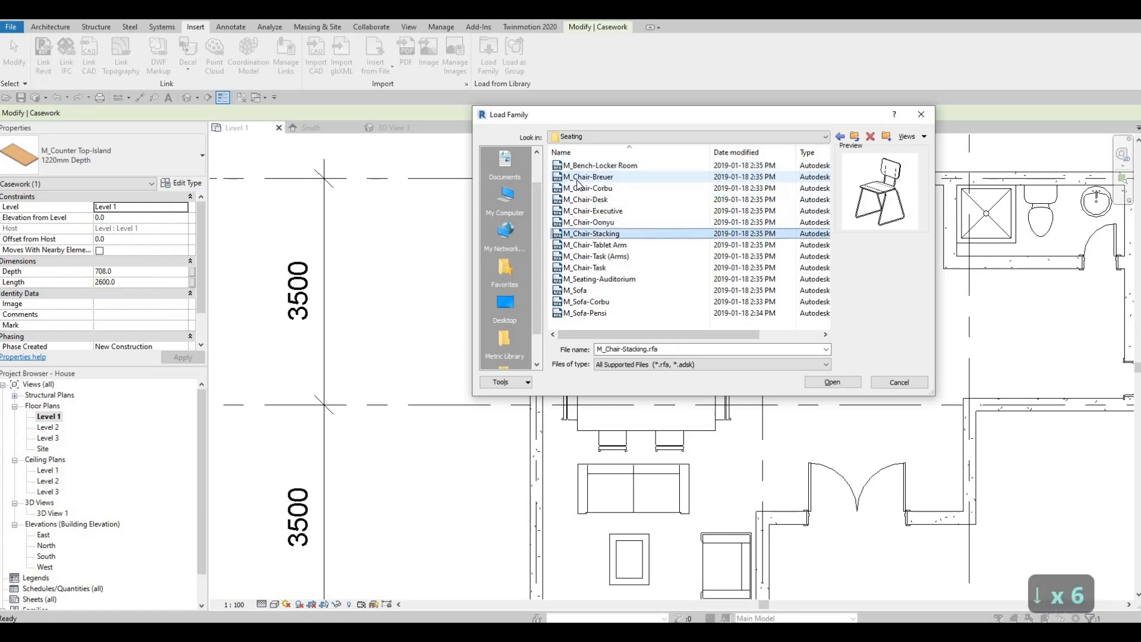
pyautogui.press('Down')
pyautogui.press('Down')
pyautogui.press('Down')
pyautogui.press('Down')
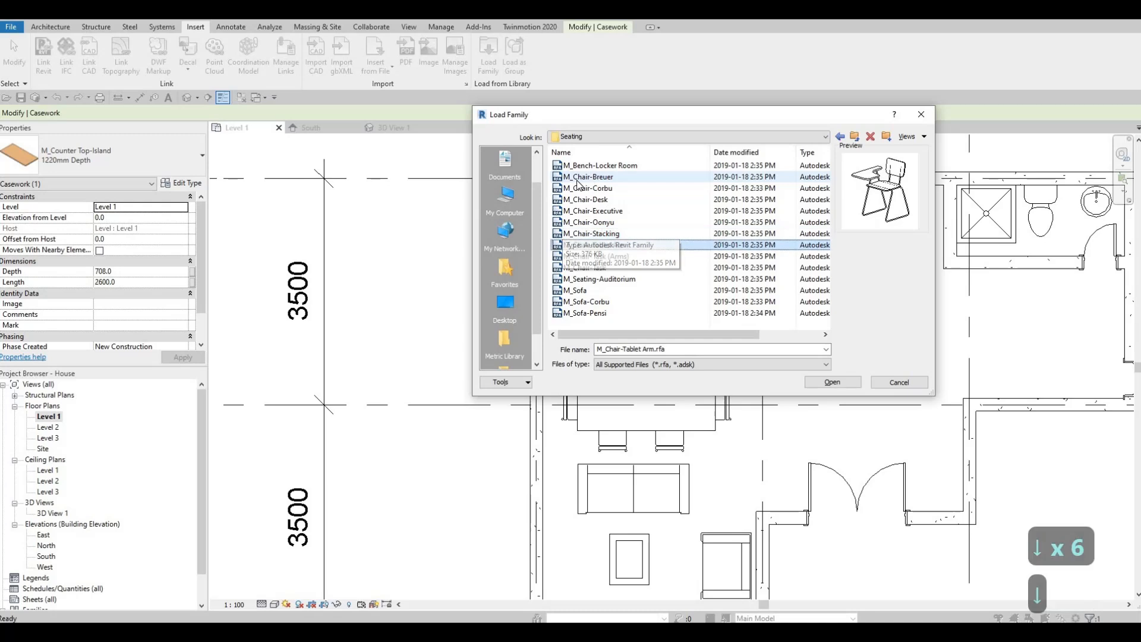
pyautogui.press('Down')
pyautogui.press('Down')
pyautogui.press('Down')
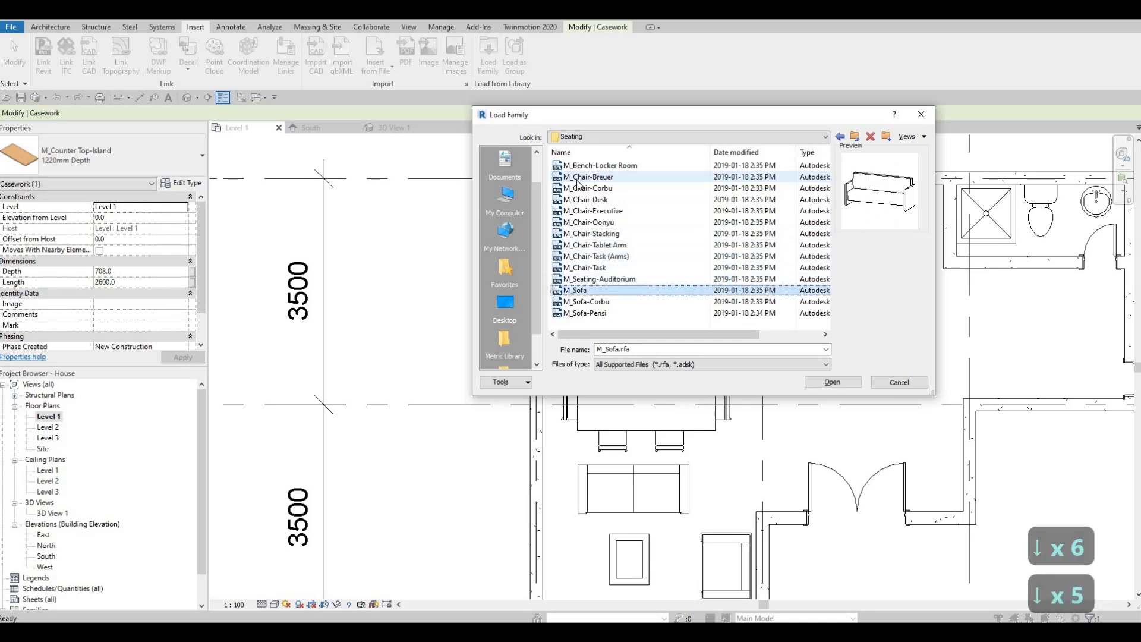
# Step: Load the M_Chair-Stacking family into the project
pyautogui.press('Up')
pyautogui.press('Up')
pyautogui.press('Up')
pyautogui.press('Up')
pyautogui.press('Up')
pyautogui.press('Up')
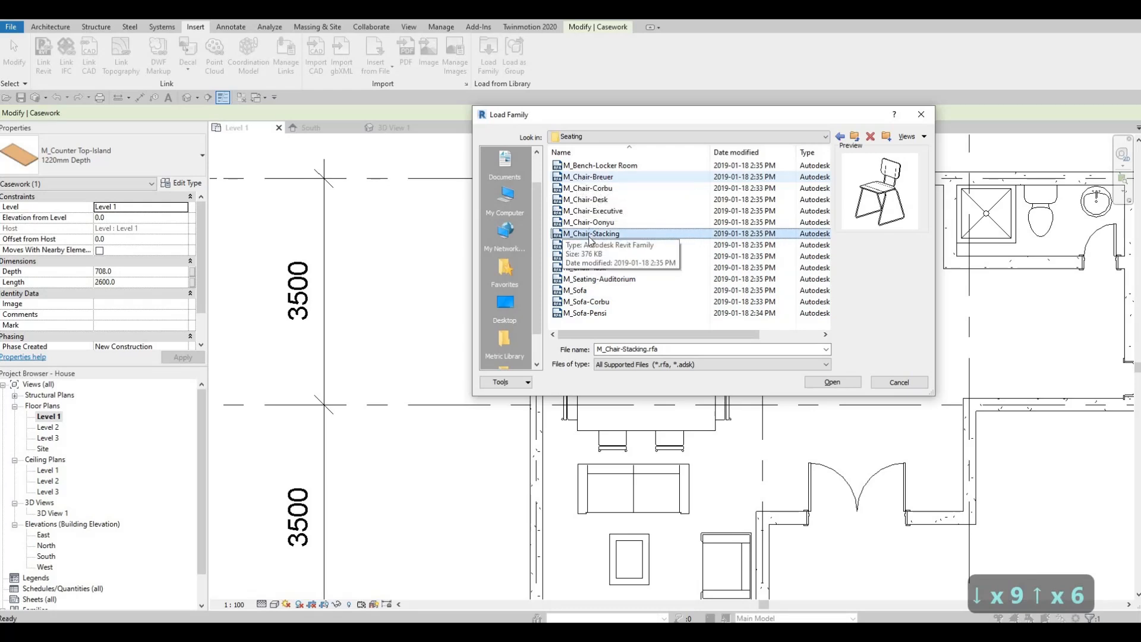
pyautogui.click(839, 384)
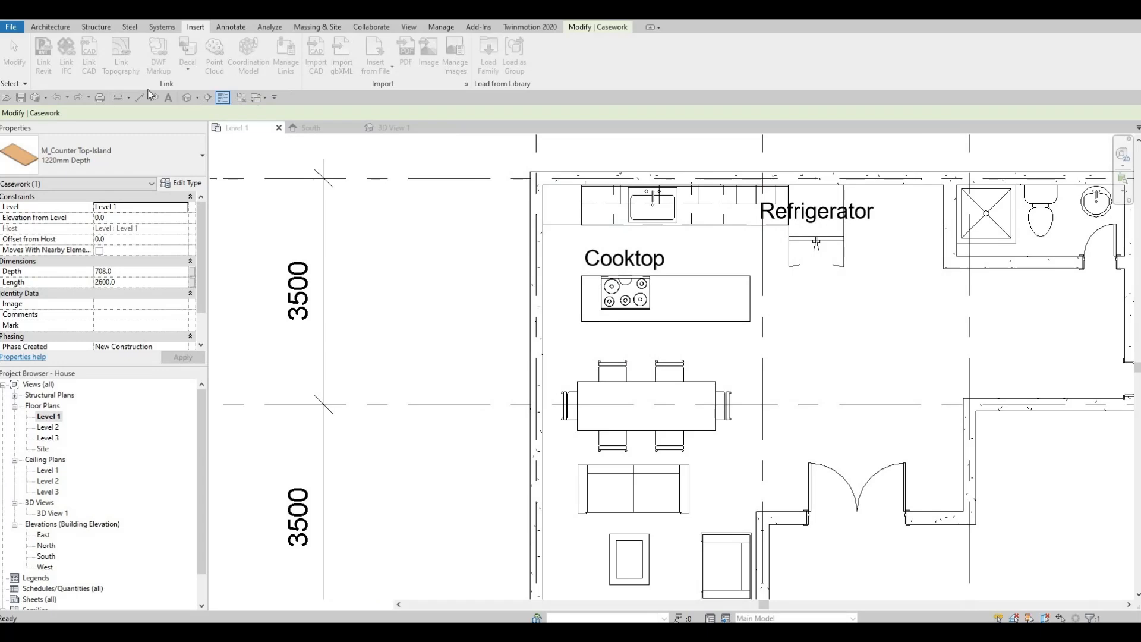
# Step: Place two M_Chair-Stacking chairs side by side along the island countertop's front edge, clear of the cooktop
pyautogui.click(51, 26)
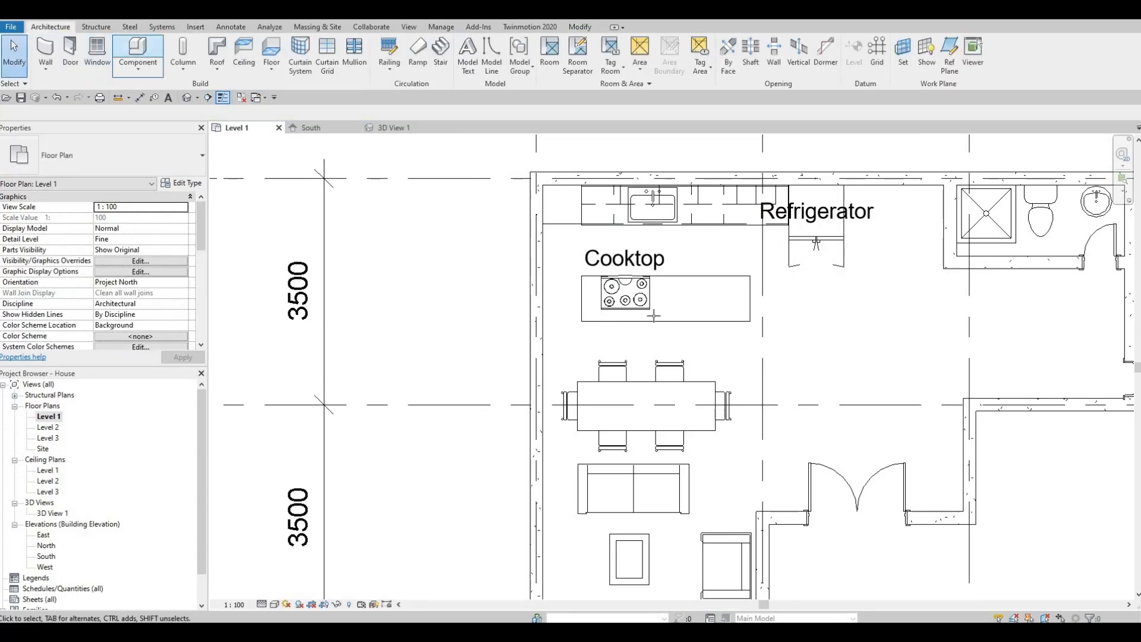
pyautogui.scroll(3, 661, 324)
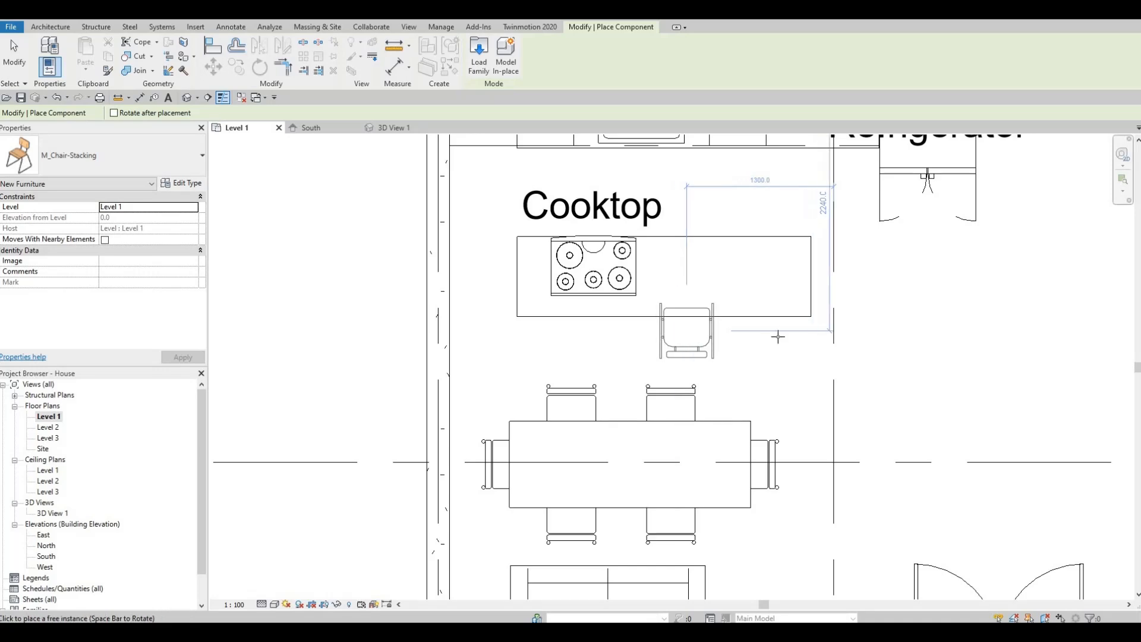
pyautogui.click(687, 330)
pyautogui.click(723, 358)
pyautogui.press('Escape')
pyautogui.press('Escape')
pyautogui.scroll(-3, 666, 329)
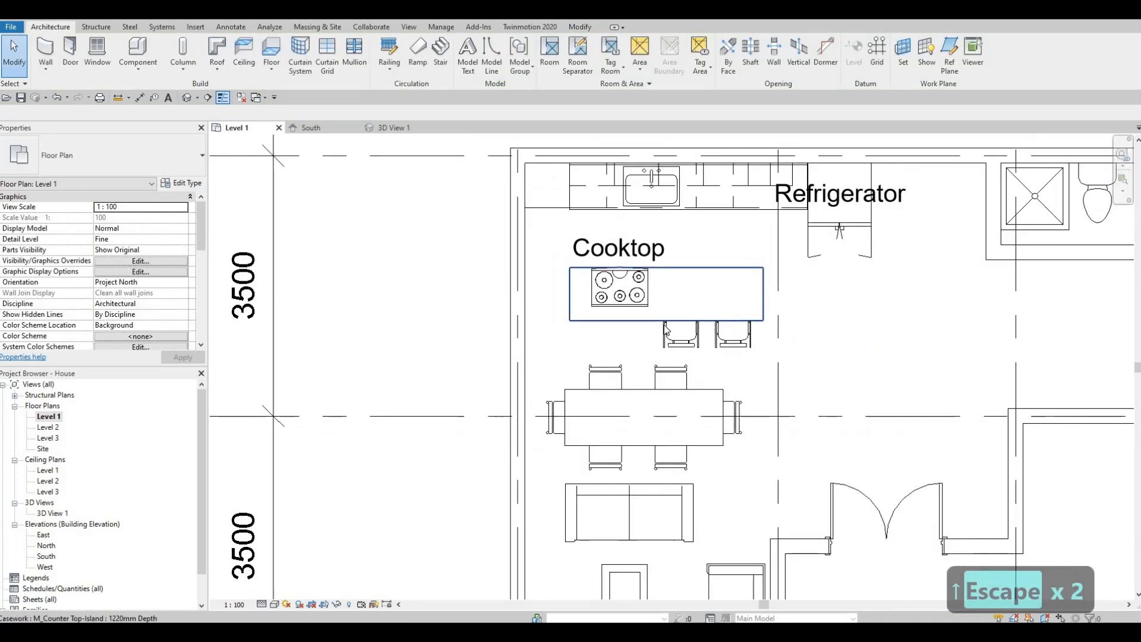
pyautogui.moveTo(583, 323)
pyautogui.mouseDown(button='middle')
pyautogui.moveTo(591, 344)
pyautogui.moveTo(598, 334)
pyautogui.mouseUp(button='middle')
pyautogui.press('Escape')
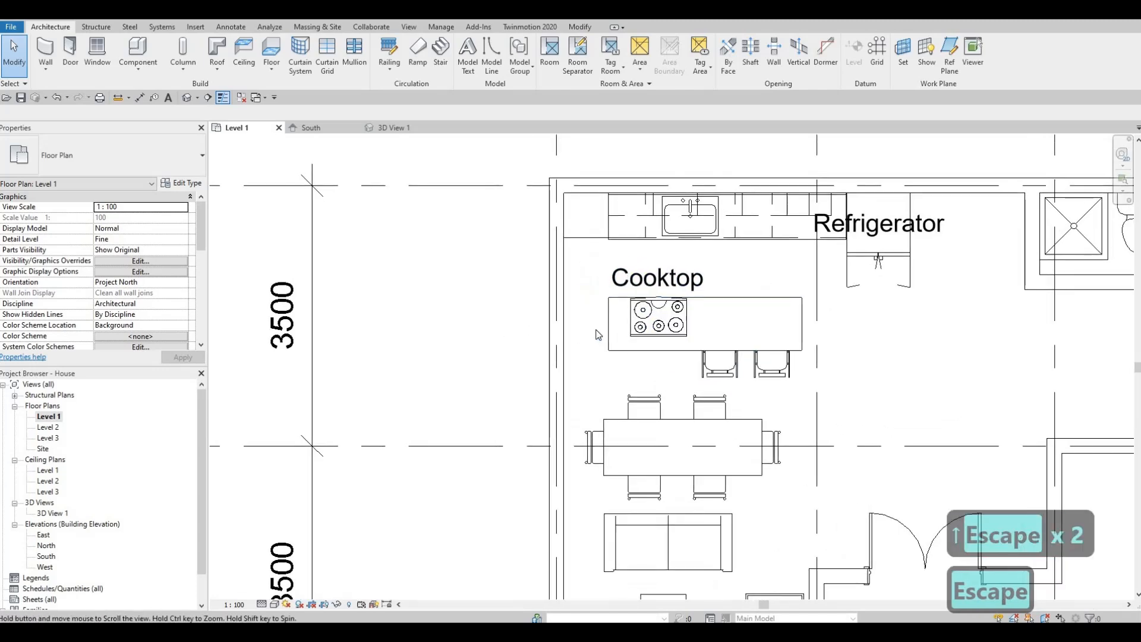
# Step: Look over the furnished Level 1 plan and the empty room beside the bathroom
pyautogui.moveTo(806, 349); pyautogui.dragTo(783, 360, button='middle')
pyautogui.moveTo(704, 336)
pyautogui.mouseDown(button='middle')
pyautogui.moveTo(760, 342)
pyautogui.moveTo(763, 306)
pyautogui.moveTo(694, 317)
pyautogui.mouseUp(button='middle')
pyautogui.scroll(-3, 765, 309)
pyautogui.scroll(1, 693, 317)
pyautogui.moveTo(570, 301); pyautogui.dragTo(495, 320, button='middle')
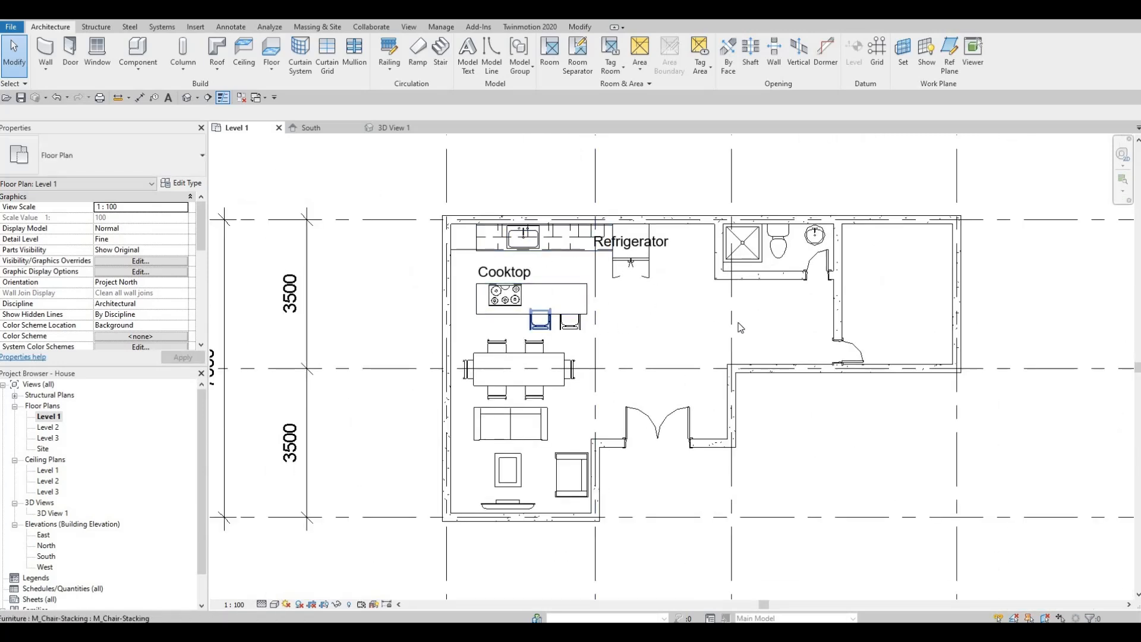
pyautogui.moveTo(863, 287); pyautogui.dragTo(859, 293, button='middle')
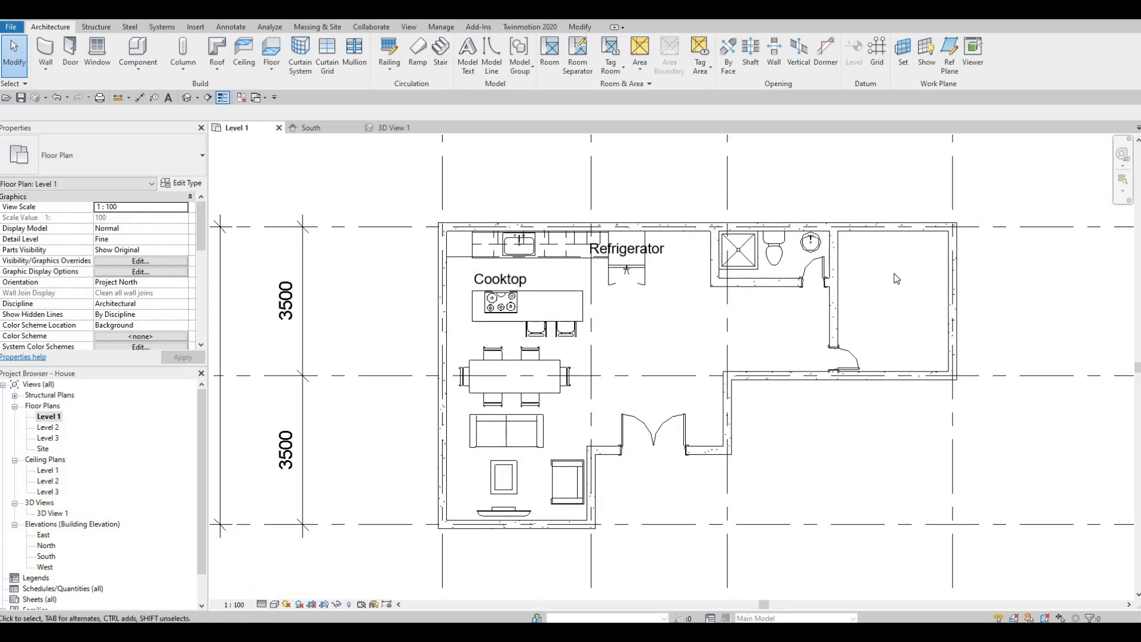
pyautogui.scroll(3, 912, 258)
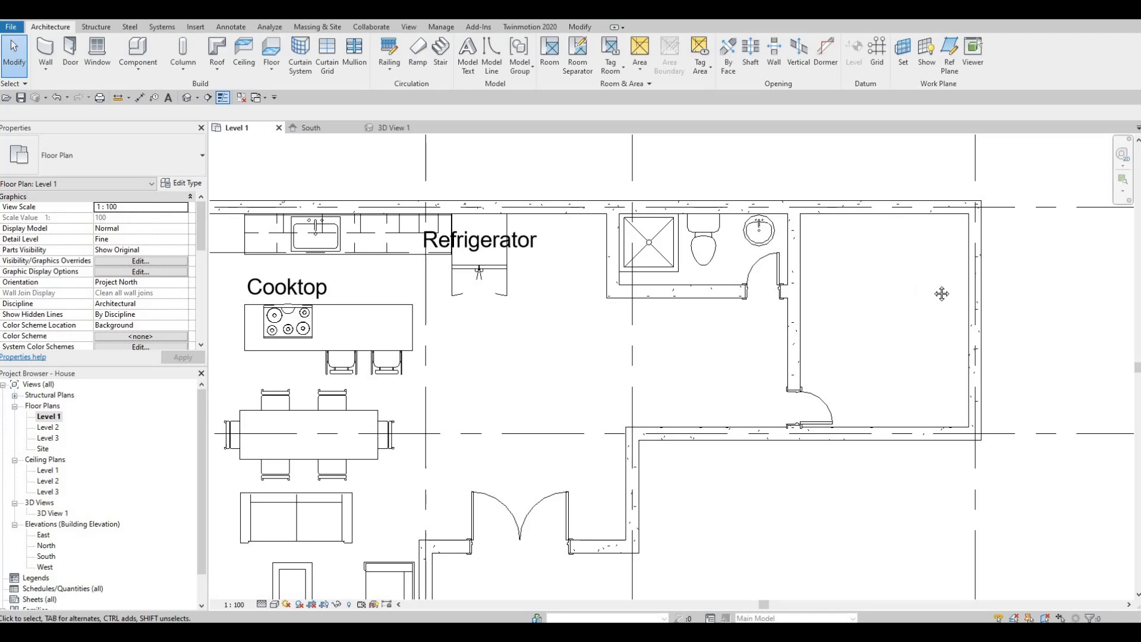
pyautogui.scroll(-3, 942, 294)
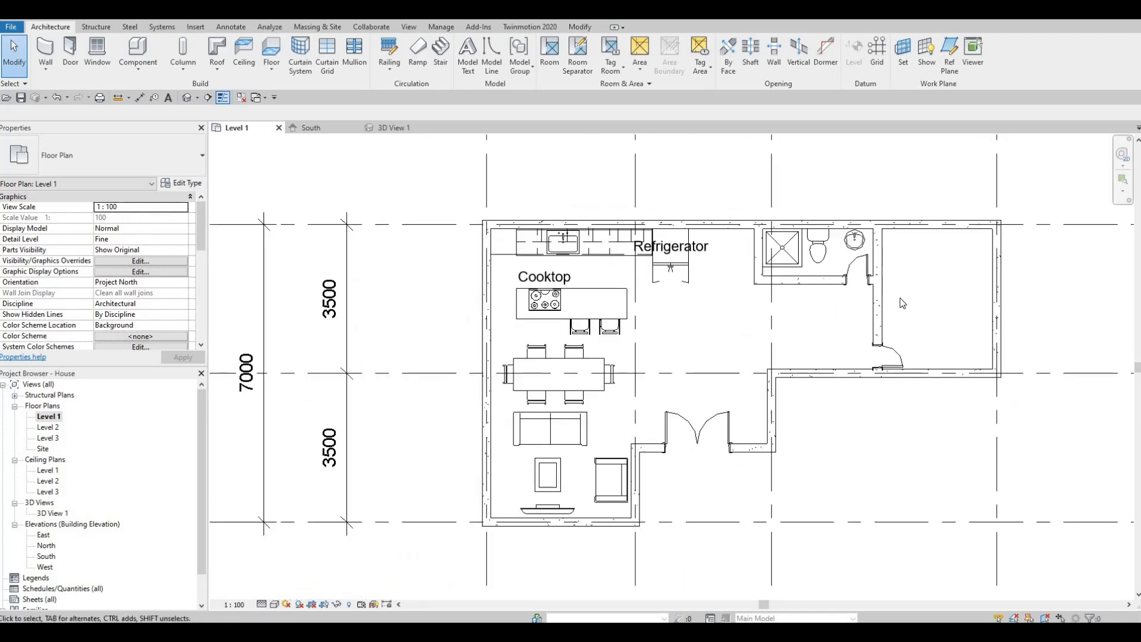
pyautogui.moveTo(907, 302); pyautogui.dragTo(875, 305, button='middle')
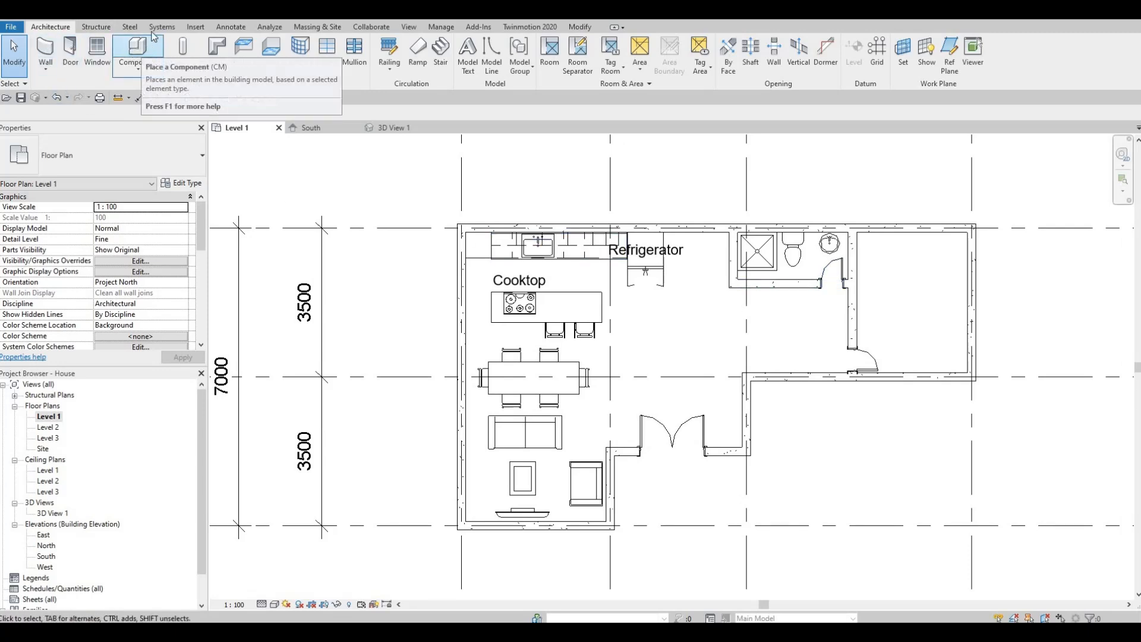
# Step: Browse the Canada library's Specialty Equipment folder for a family to load, checking its Domestic and Classroom-Library subfolders
pyautogui.click(197, 26)
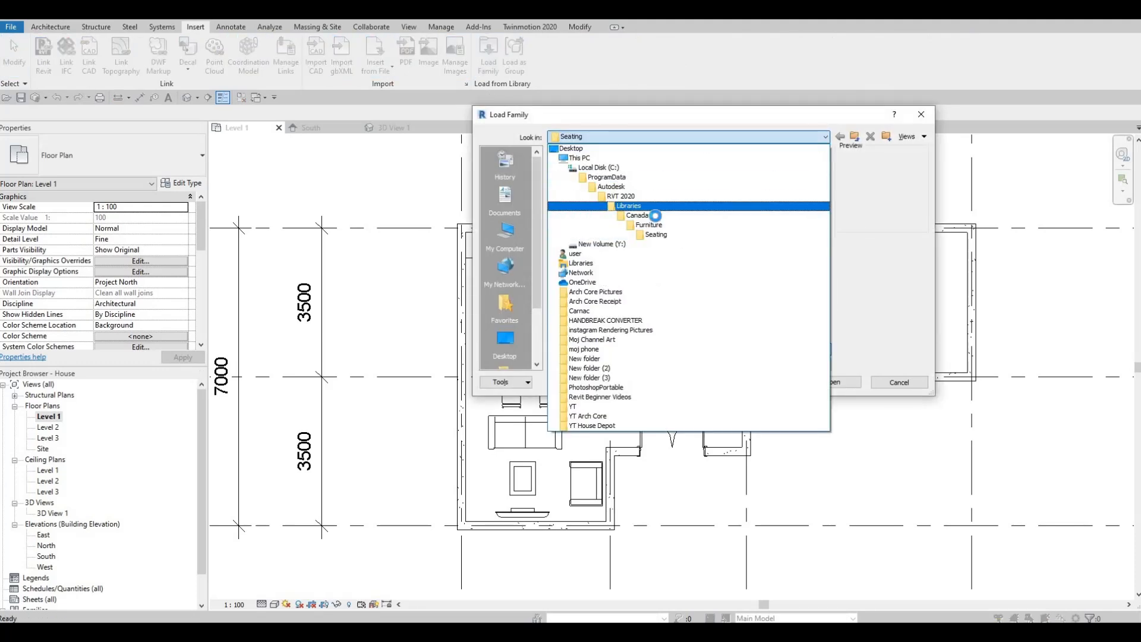
pyautogui.click(599, 227)
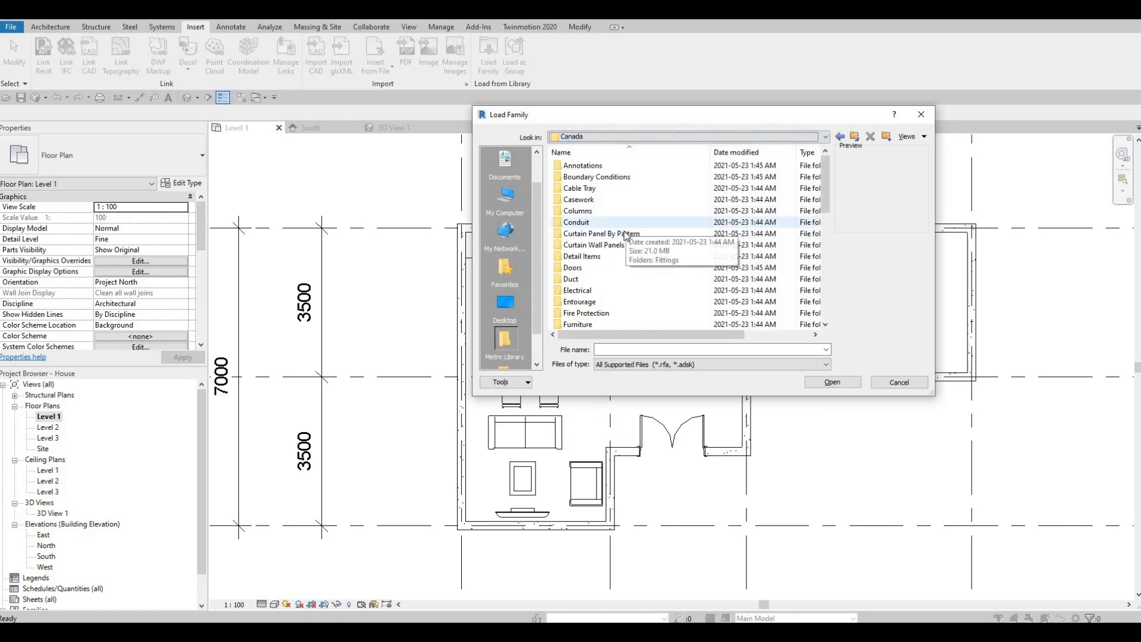
pyautogui.scroll(-4, 625, 229)
pyautogui.scroll(-4, 622, 228)
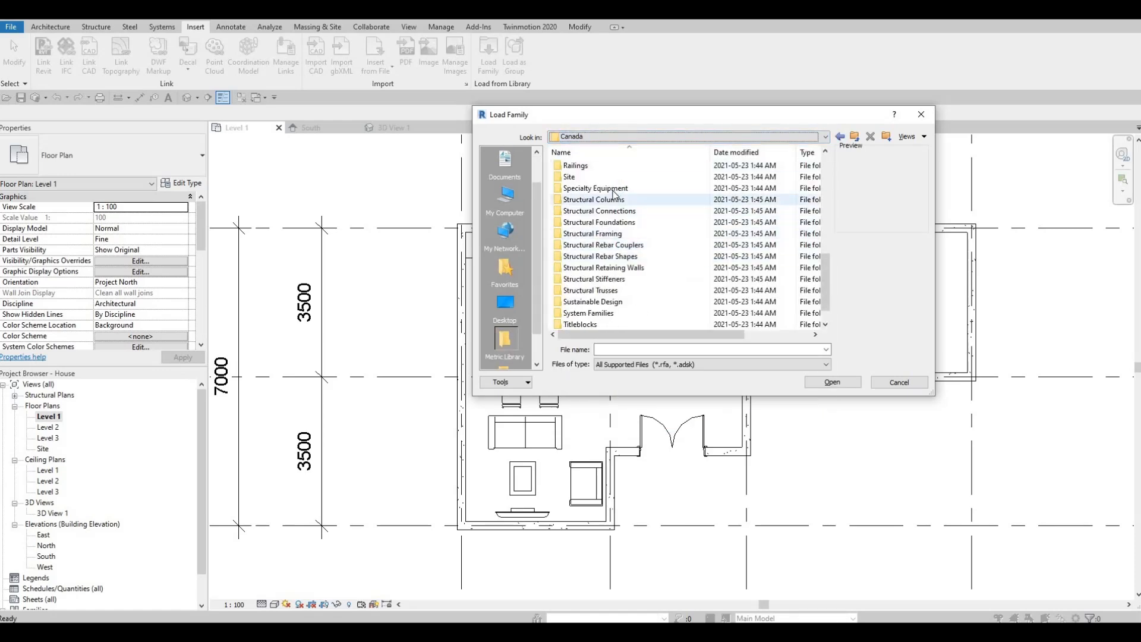
pyautogui.doubleClick(621, 188)
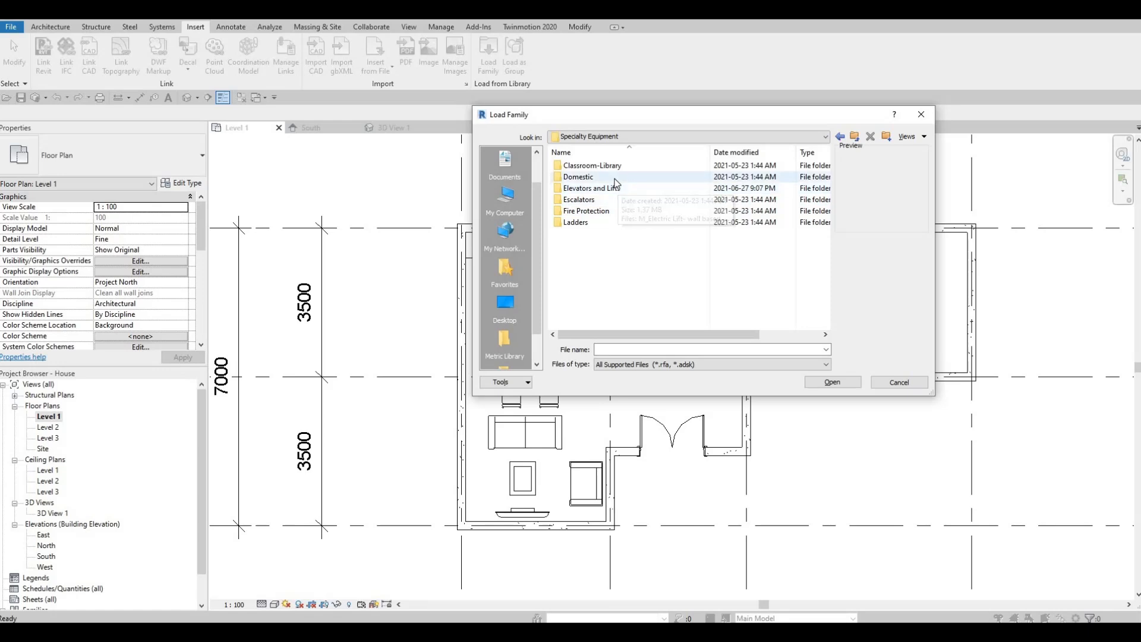
pyautogui.doubleClick(615, 177)
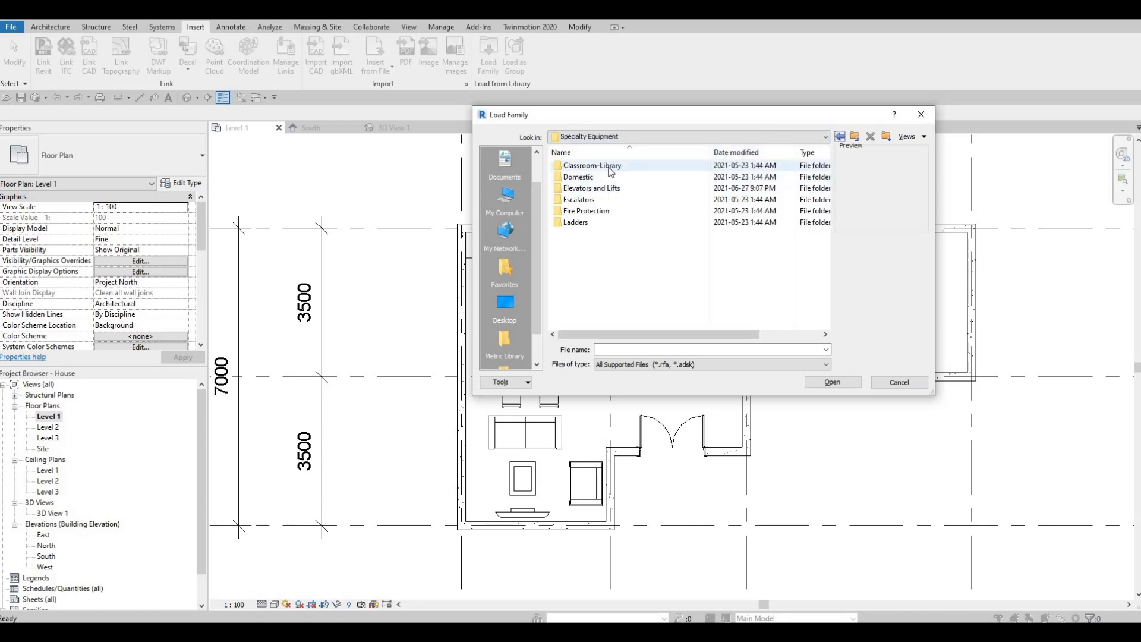
pyautogui.doubleClick(605, 170)
pyautogui.click(598, 168)
pyautogui.click(599, 179)
pyautogui.click(675, 199)
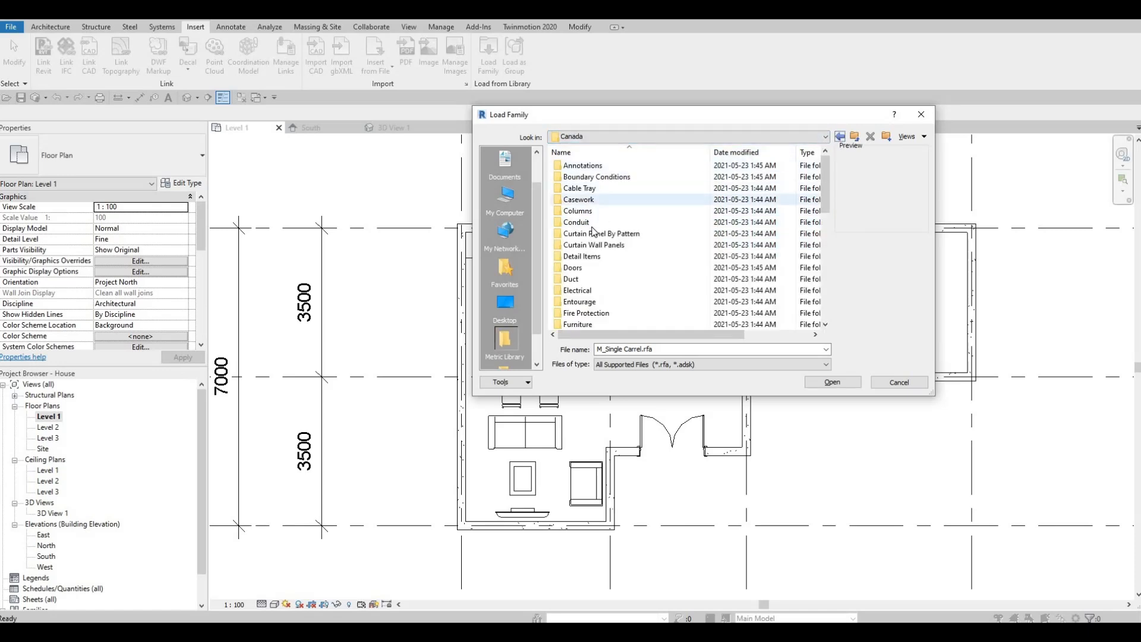
# Step: Open the Tables folder under Furniture in the Canada library
pyautogui.scroll(-1, 594, 249)
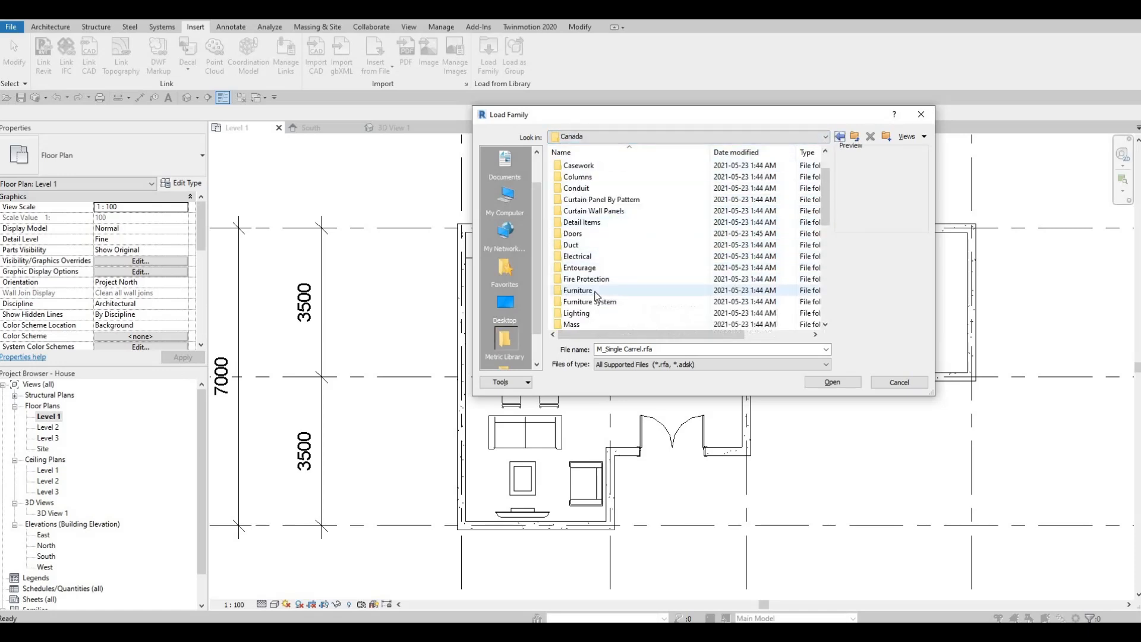
pyautogui.doubleClick(578, 290)
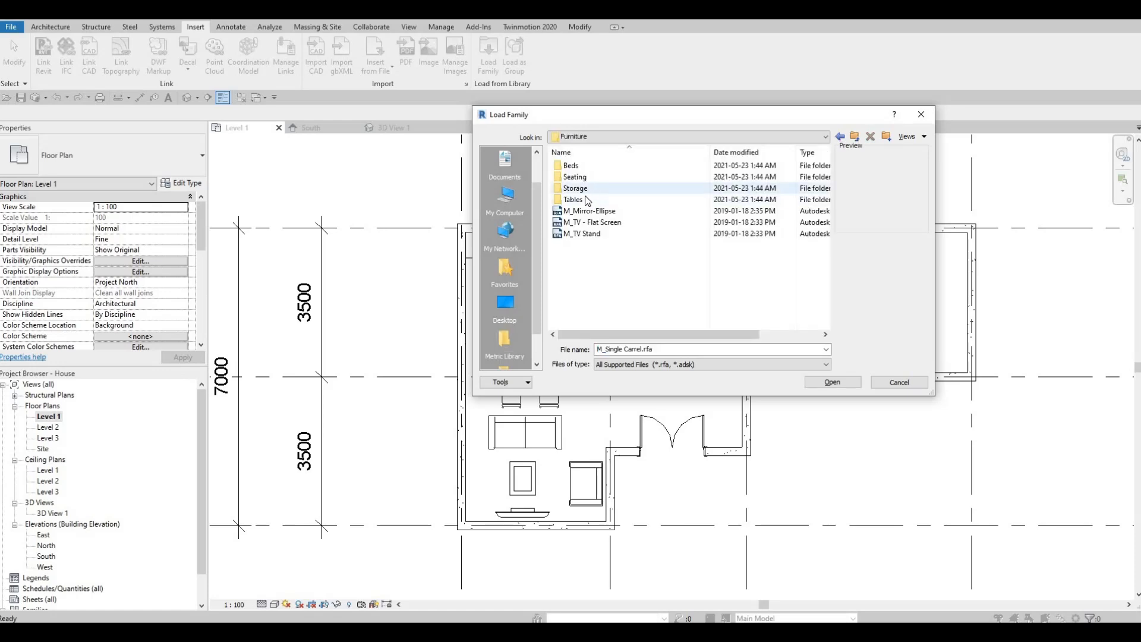
pyautogui.doubleClick(586, 200)
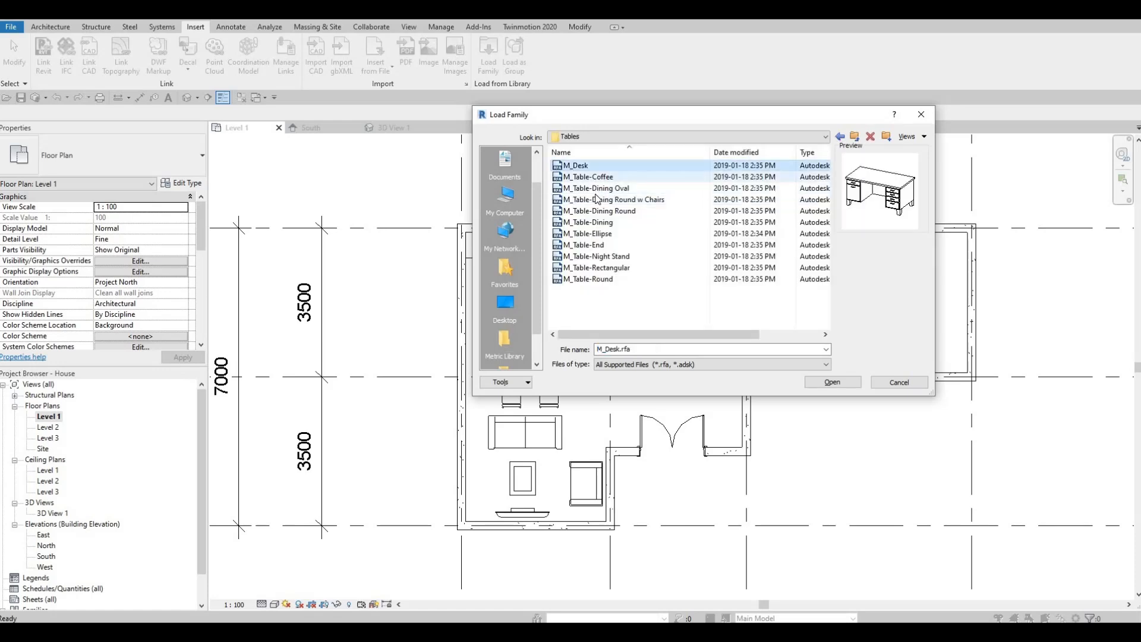
# Step: Preview the dining, coffee, ellipse, end and round table families in the Tables folder
pyautogui.click(596, 188)
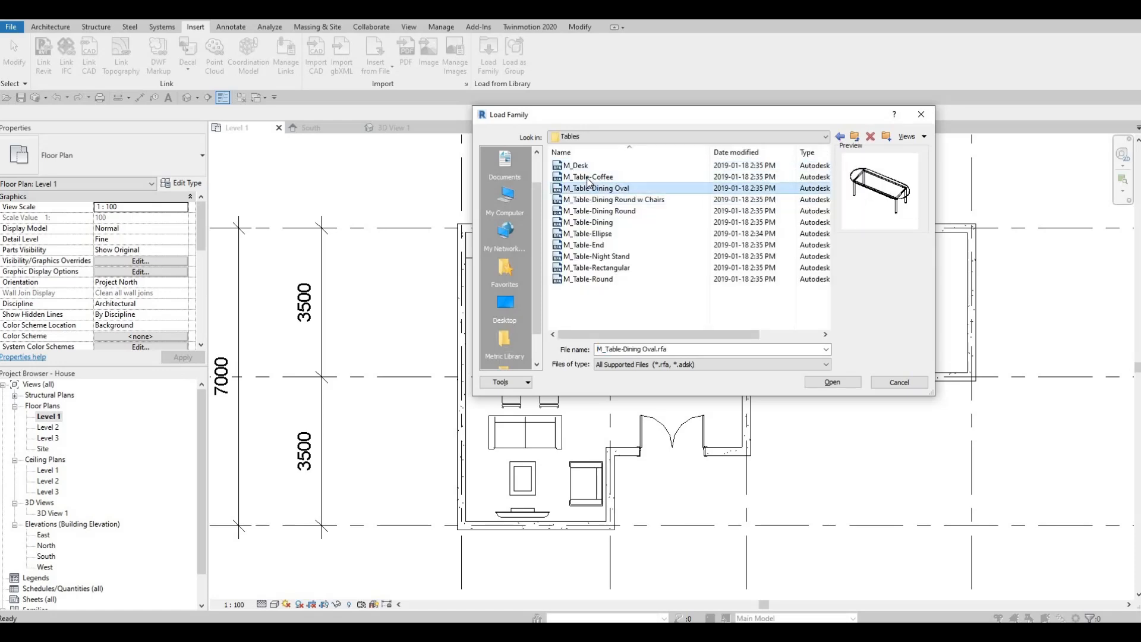
pyautogui.click(589, 212)
pyautogui.click(585, 223)
pyautogui.click(582, 245)
pyautogui.click(580, 278)
pyautogui.click(582, 233)
pyautogui.click(582, 222)
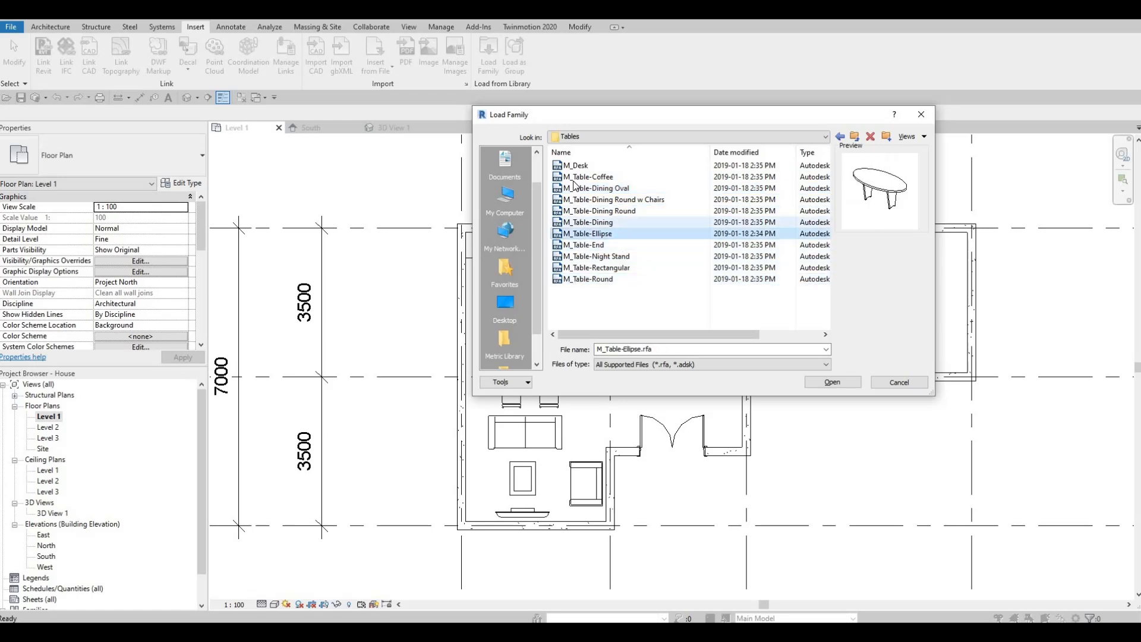
pyautogui.click(582, 211)
pyautogui.click(585, 177)
pyautogui.click(584, 199)
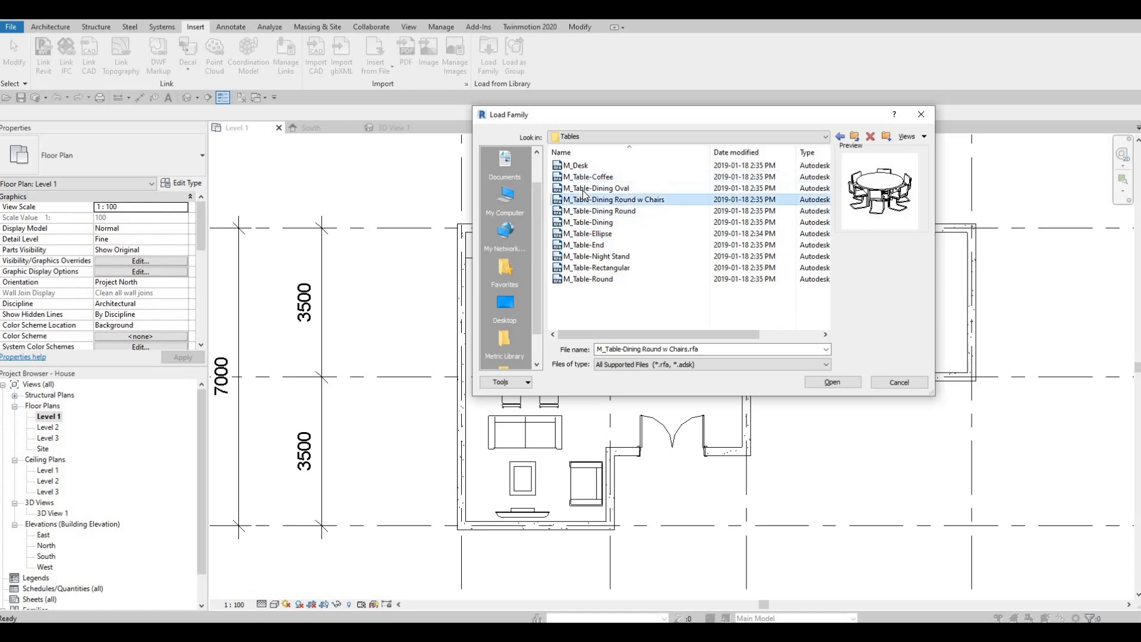
# Step: Load the M_Desk family, overwriting the version that already exists in the project
pyautogui.click(578, 176)
pyautogui.click(577, 166)
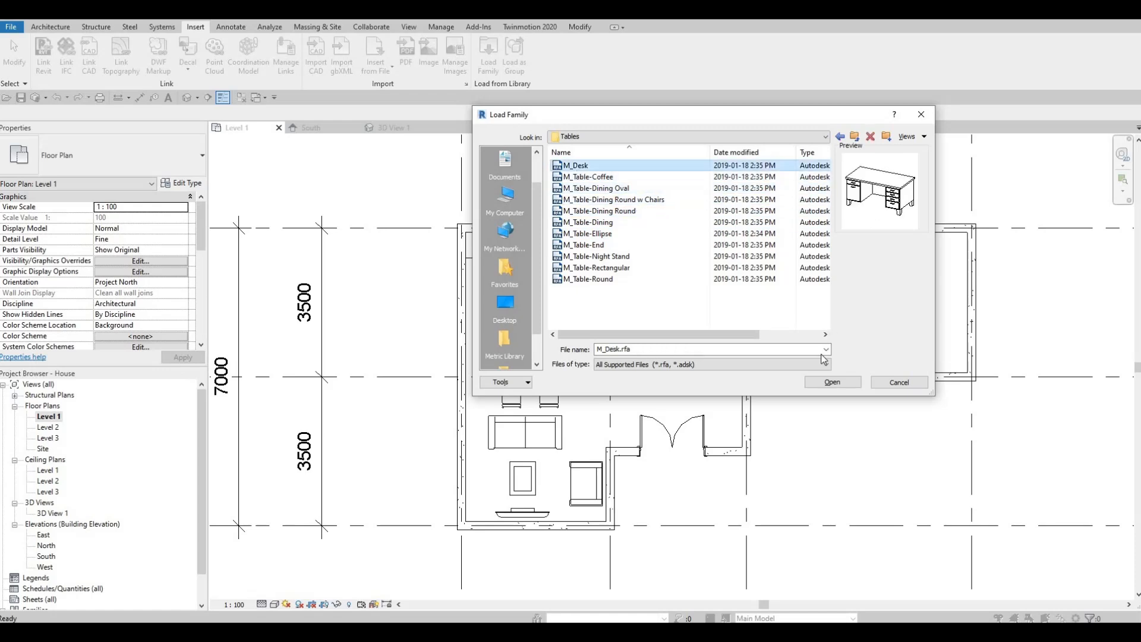
pyautogui.click(831, 383)
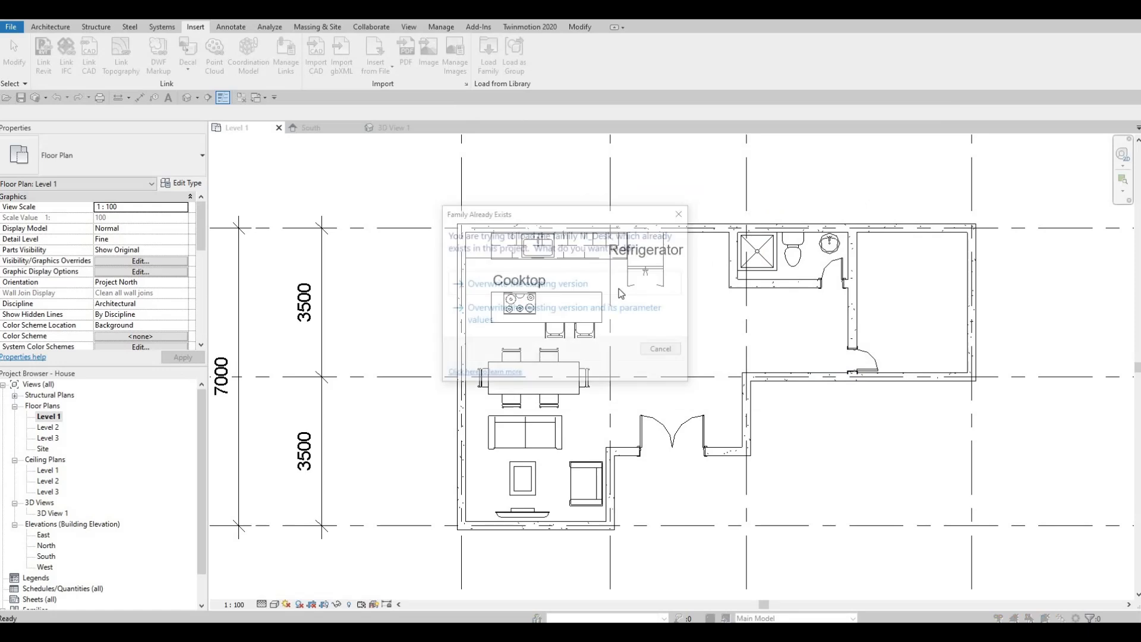
pyautogui.click(581, 286)
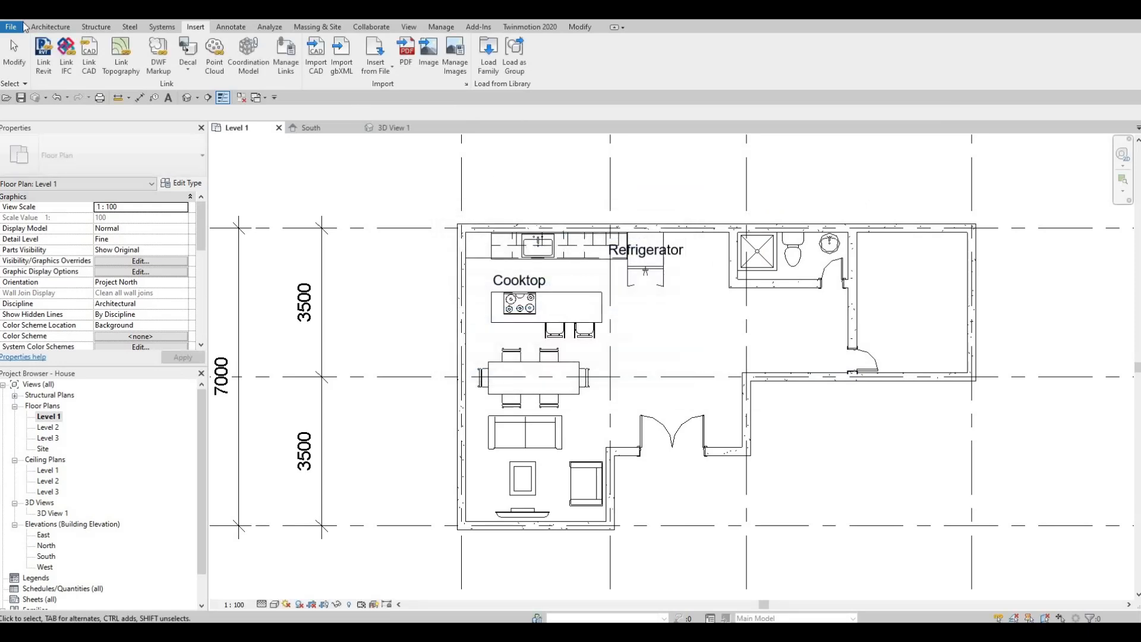
pyautogui.click(51, 26)
pyautogui.click(145, 45)
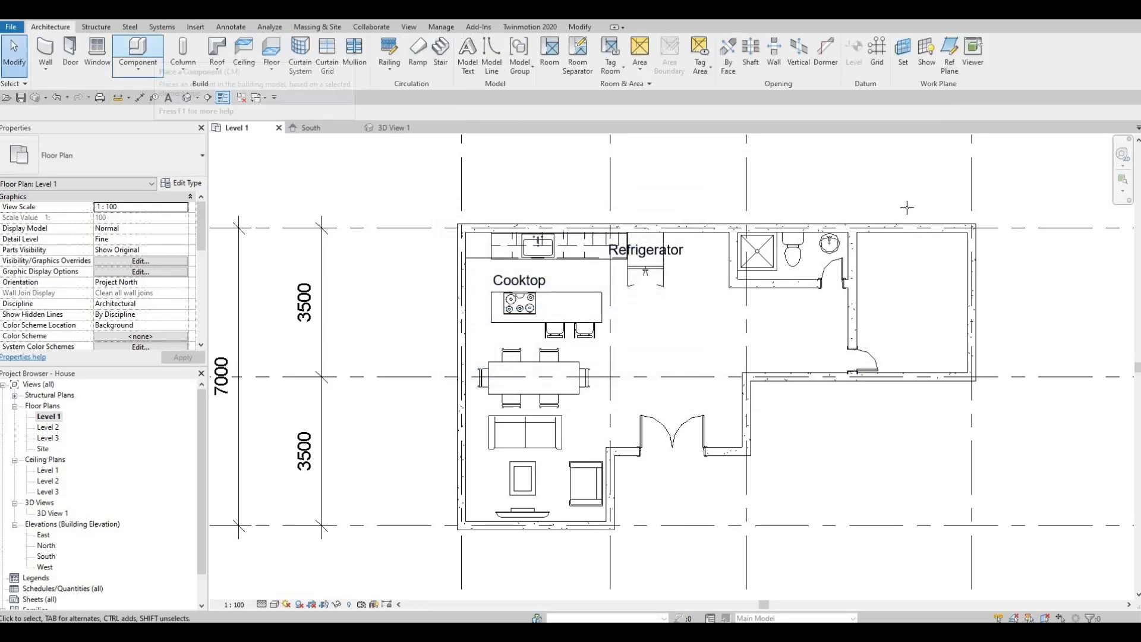
pyautogui.scroll(2, 923, 255)
pyautogui.press('Escape')
pyautogui.press('Escape')
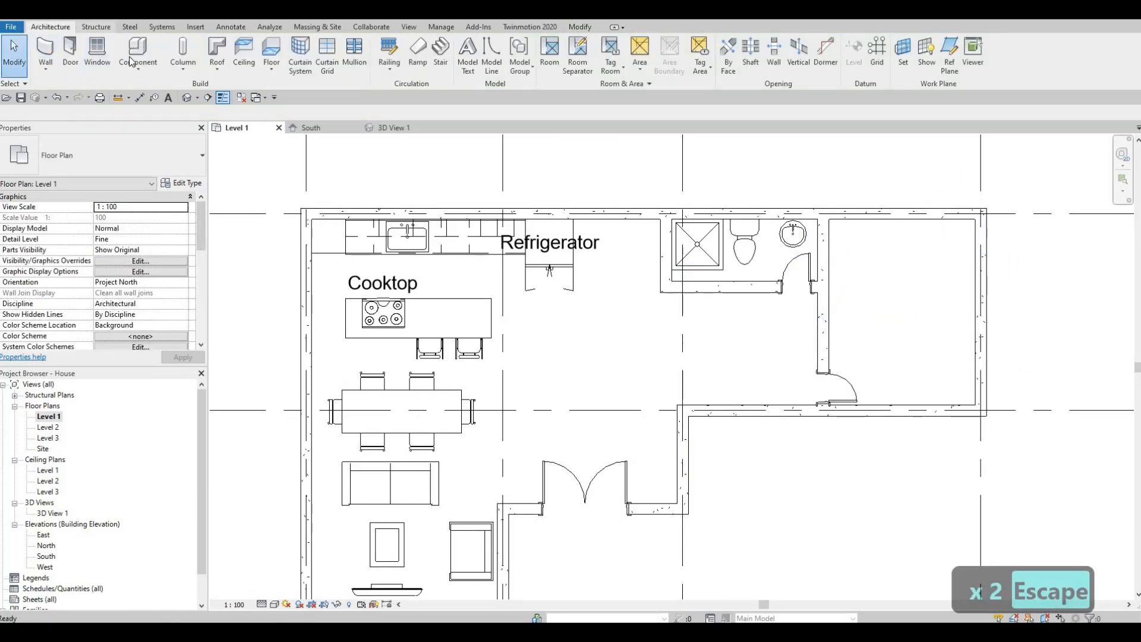
# Step: Place an M_Desk of type 1525 x 762mm Student against the east exterior wall of the empty room beside the bathroom
pyautogui.click(173, 159)
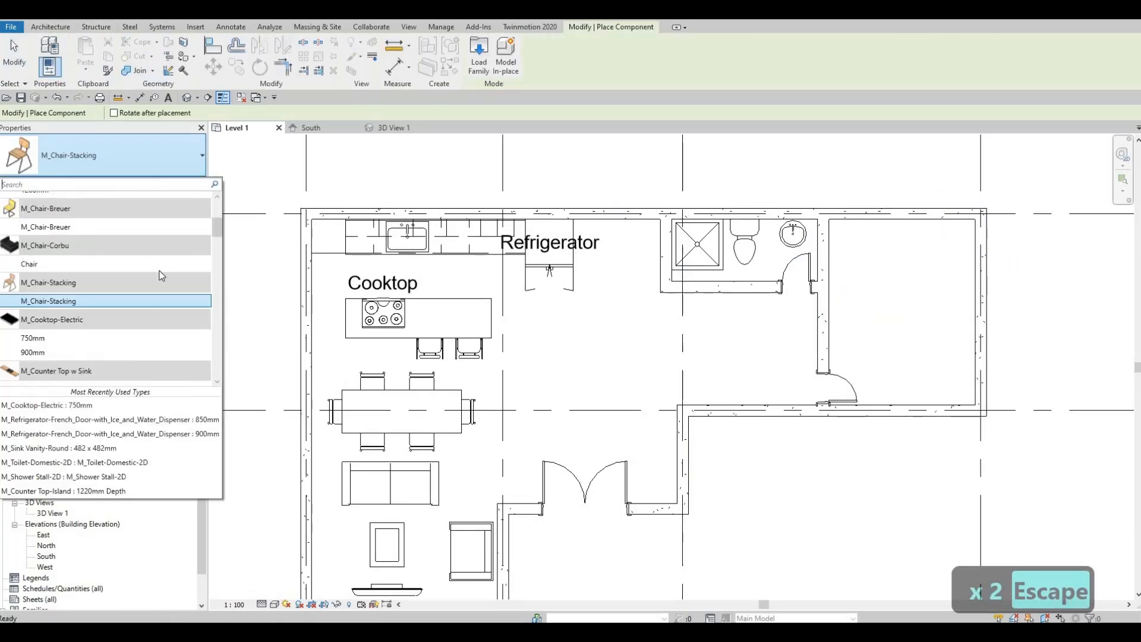
pyautogui.scroll(-5, 158, 293)
pyautogui.scroll(2, 81, 270)
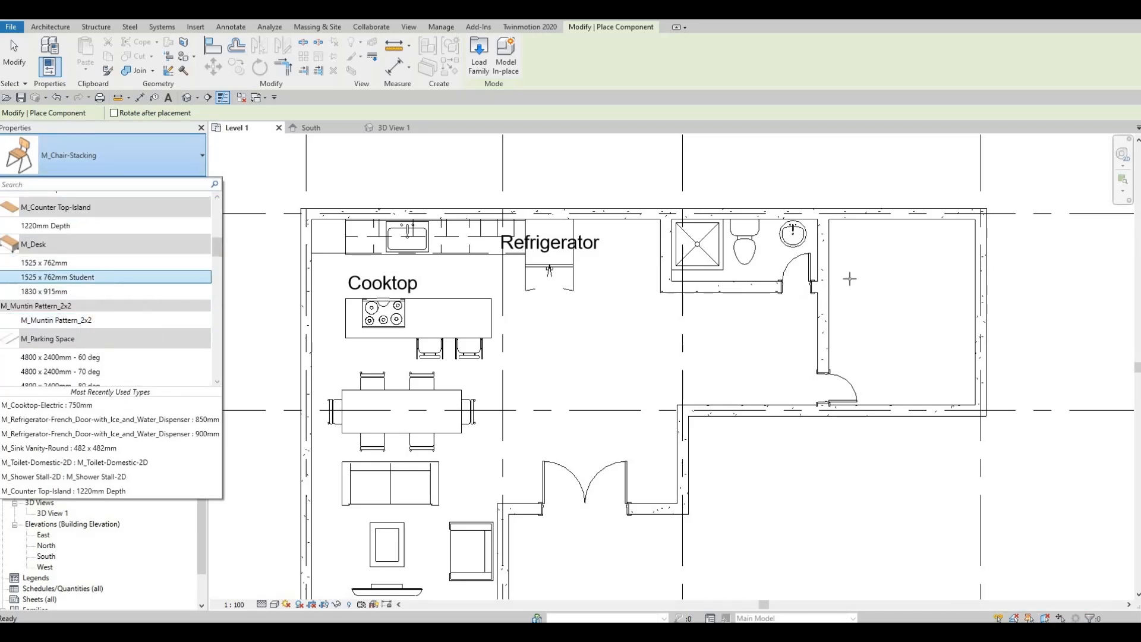
pyautogui.click(76, 276)
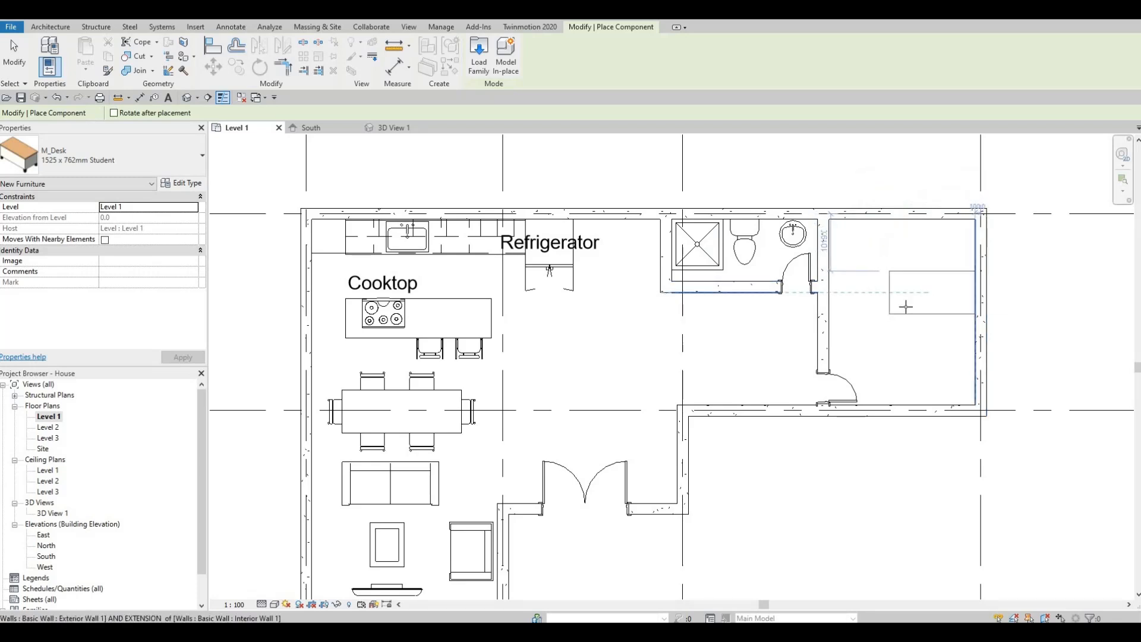
pyautogui.click(906, 307)
pyautogui.press('Escape')
pyautogui.press('Escape')
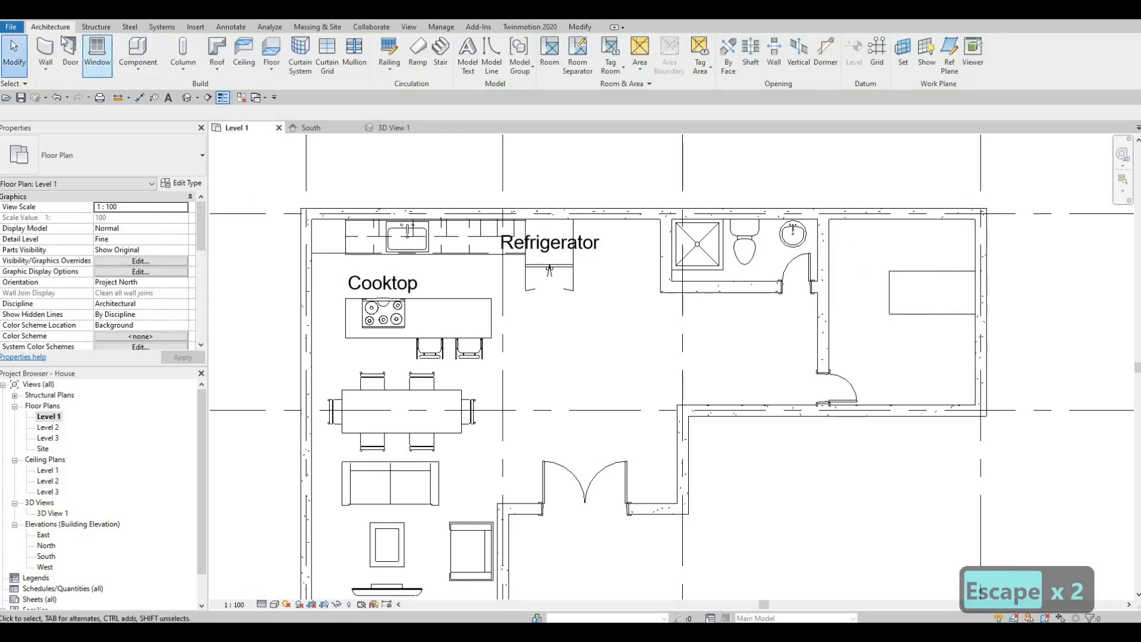
# Step: Browse the Canada library for a family to load, opening the Seating folder under Furniture
pyautogui.click(194, 26)
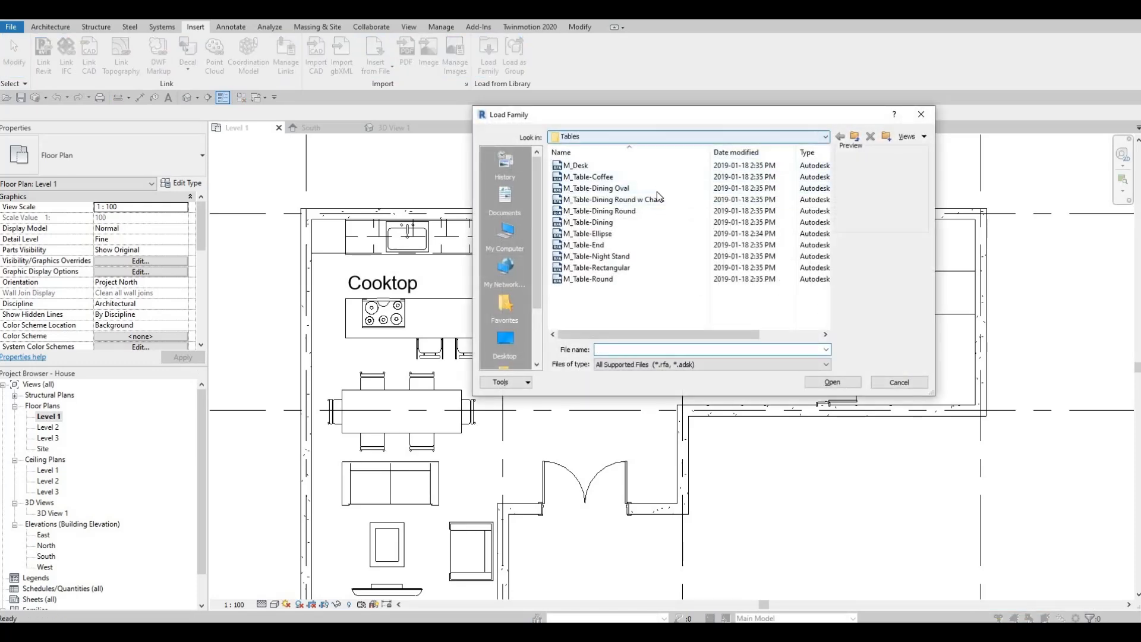
pyautogui.click(683, 136)
pyautogui.click(610, 218)
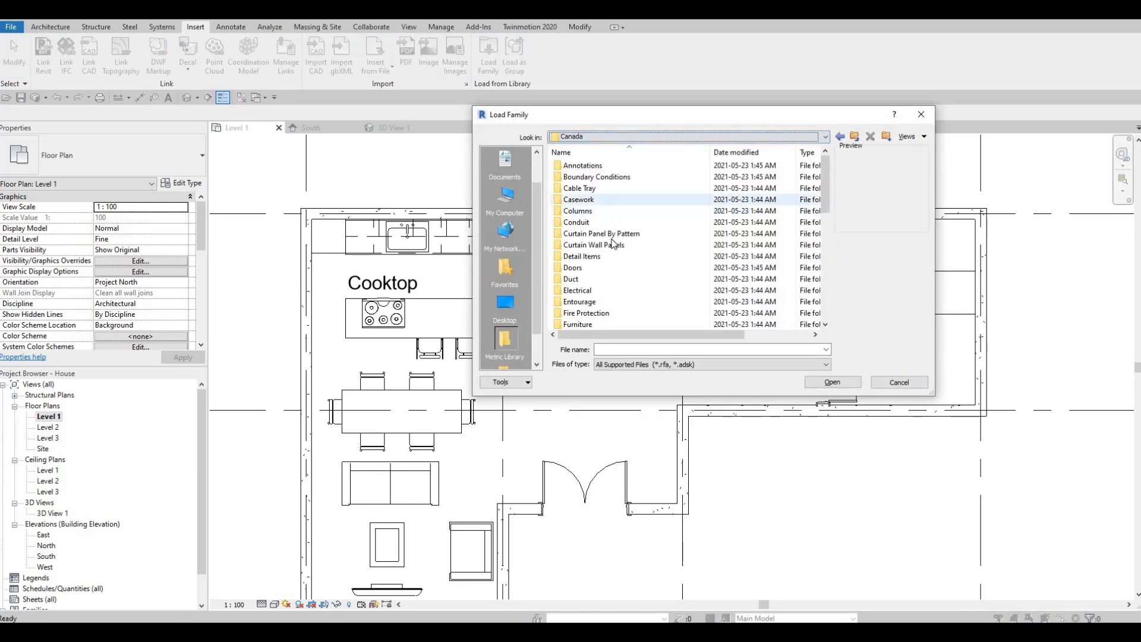
pyautogui.scroll(-2, 594, 244)
pyautogui.doubleClick(593, 257)
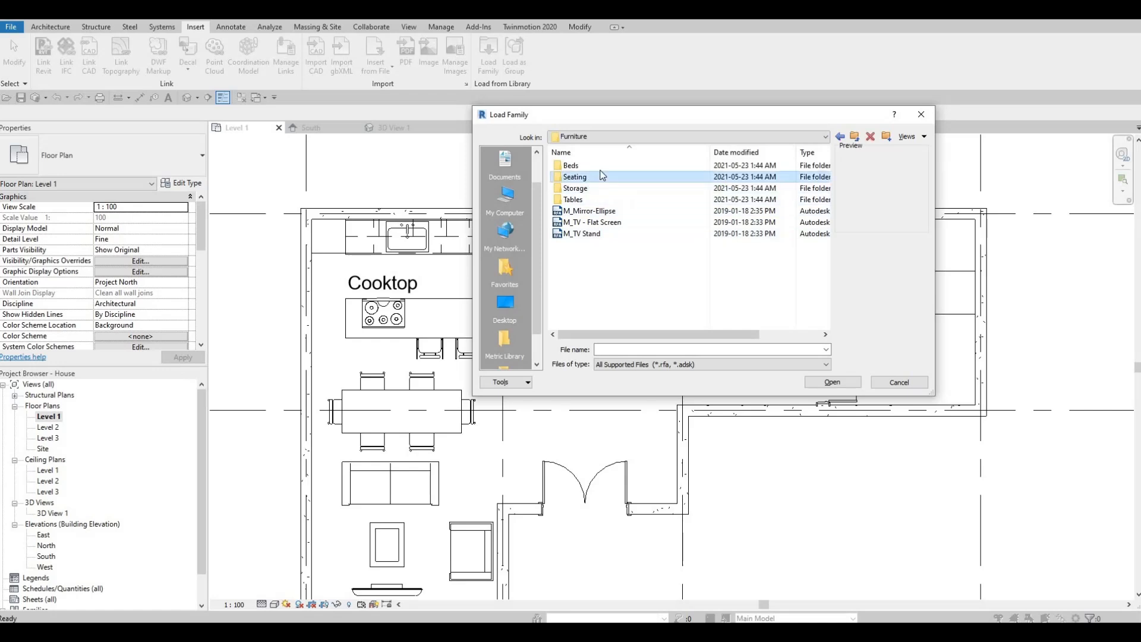
pyautogui.doubleClick(588, 178)
# Step: Preview the chair families in the Seating folder and load M_Chair-Executive into the project
pyautogui.press('Down')
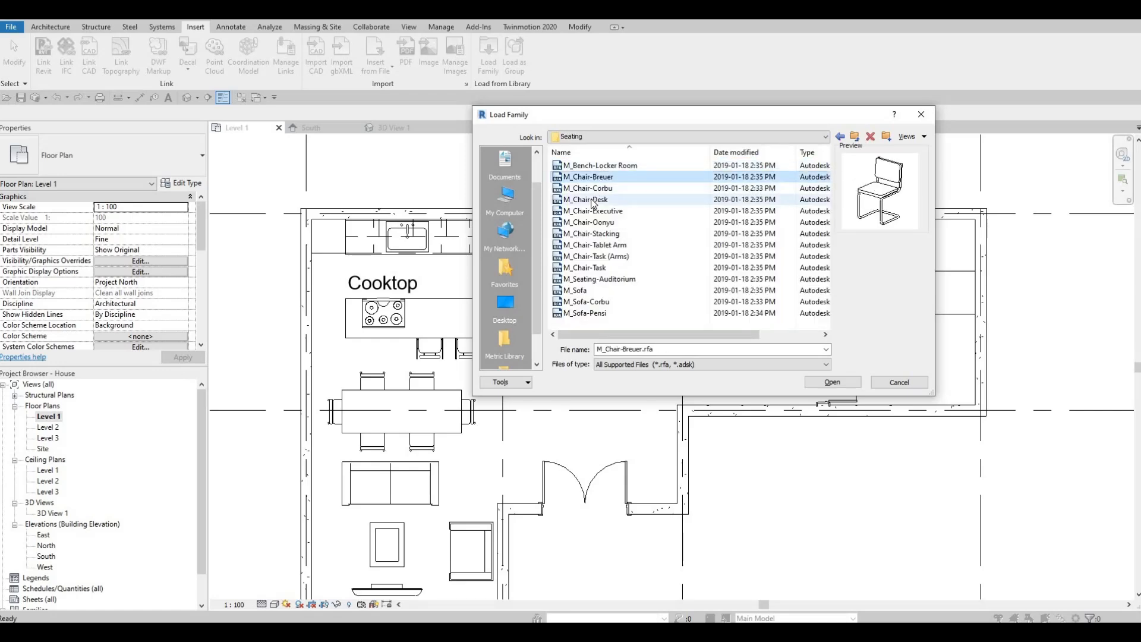
pyautogui.press('Down')
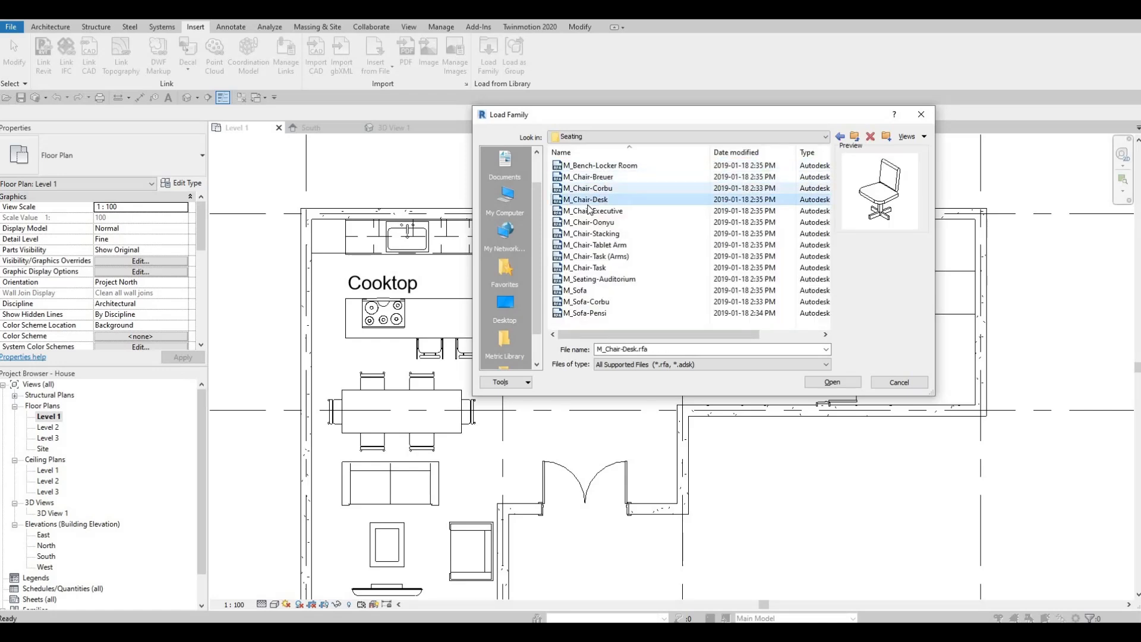
pyautogui.click(587, 201)
pyautogui.click(594, 223)
pyautogui.click(596, 212)
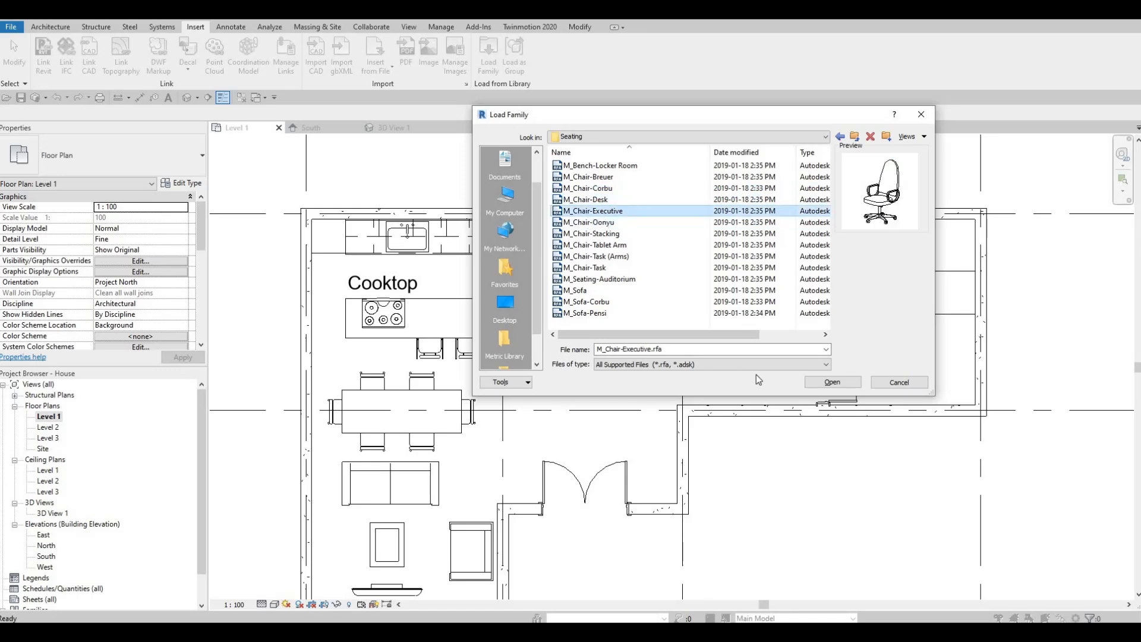
pyautogui.click(833, 383)
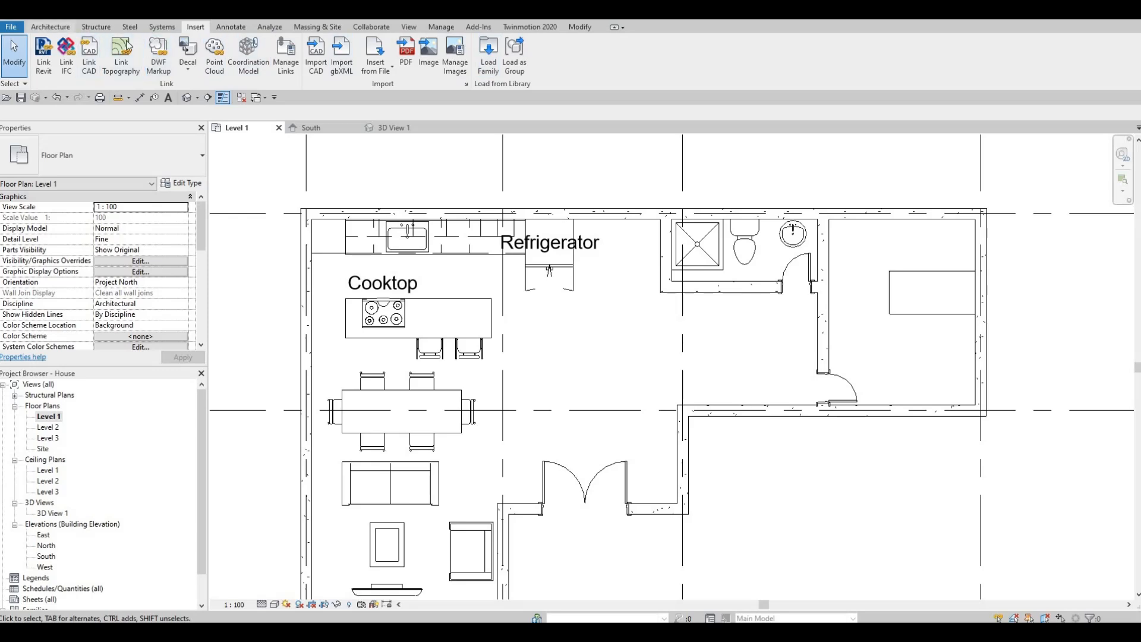
# Step: Place one M_Chair-Executive on the north side of the desk, facing it
pyautogui.click(51, 27)
pyautogui.click(139, 47)
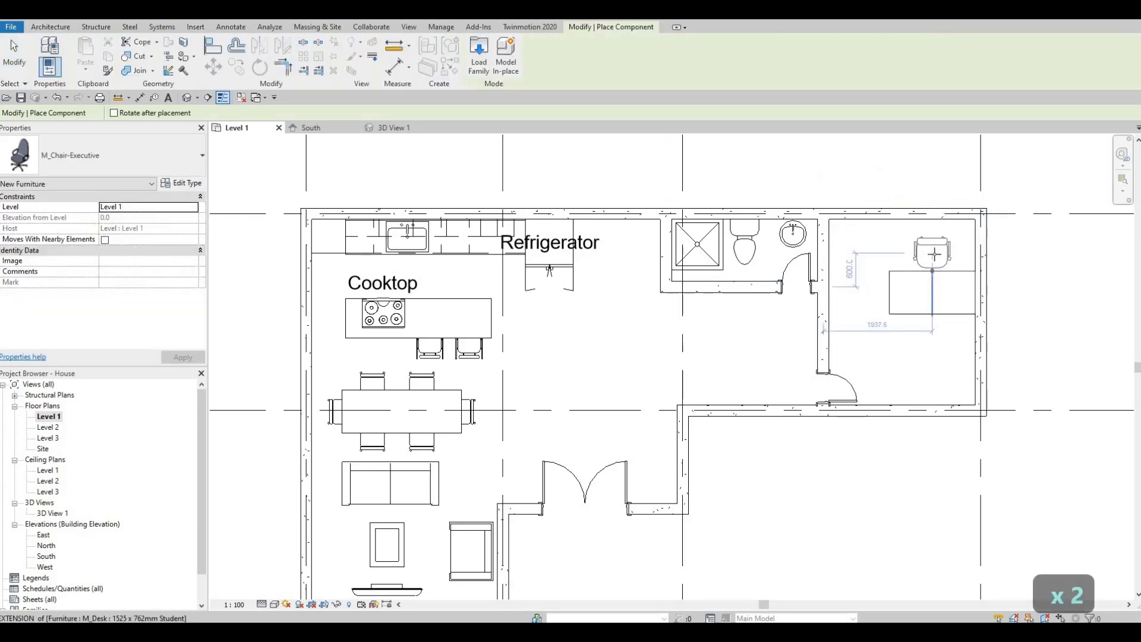
pyautogui.click(937, 255)
pyautogui.press('Escape')
pyautogui.press('Escape')
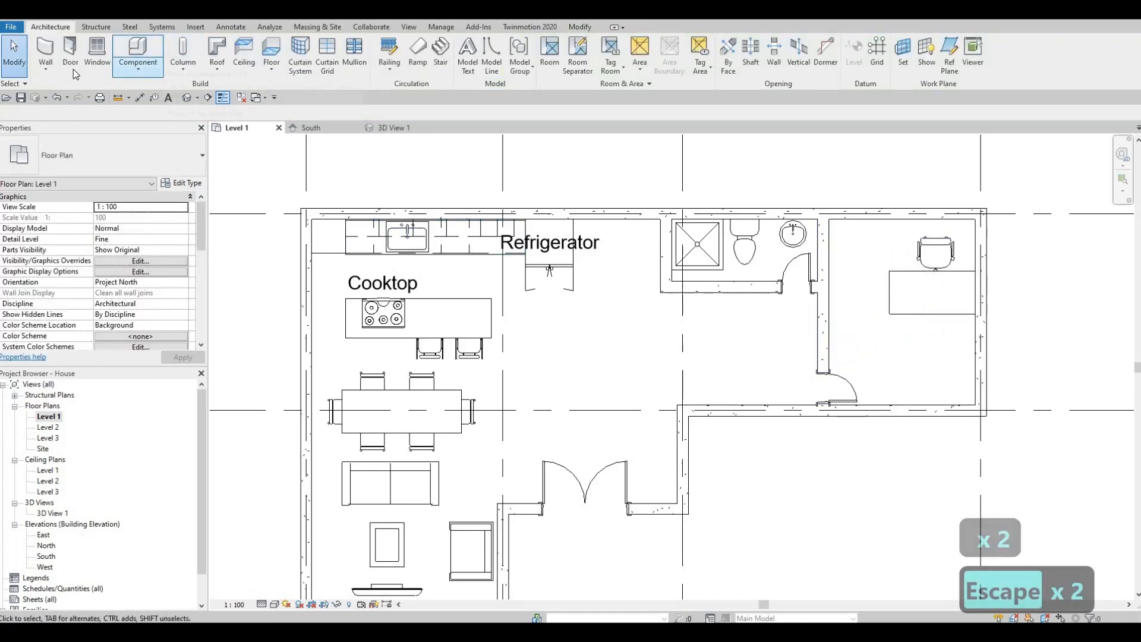
# Step: Place two M_Chair-Stacking chairs side by side along the south side of the desk, opposite the executive chair
pyautogui.click(123, 62)
pyautogui.click(116, 155)
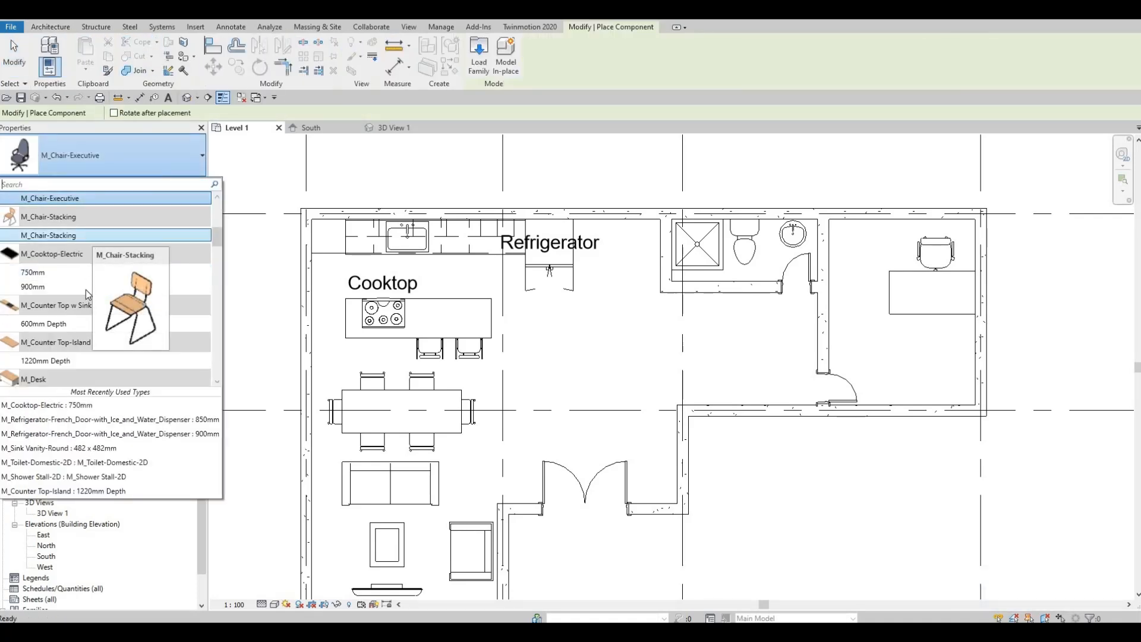
pyautogui.scroll(2, 85, 288)
pyautogui.scroll(8, 85, 286)
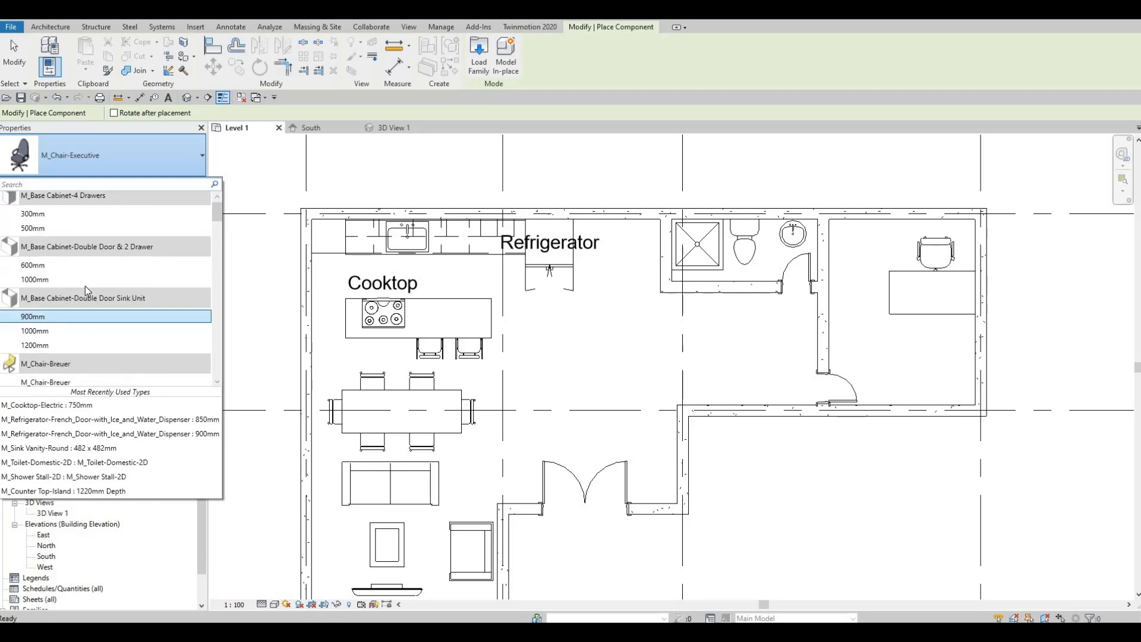
pyautogui.scroll(-6, 85, 284)
pyautogui.scroll(-15, 85, 288)
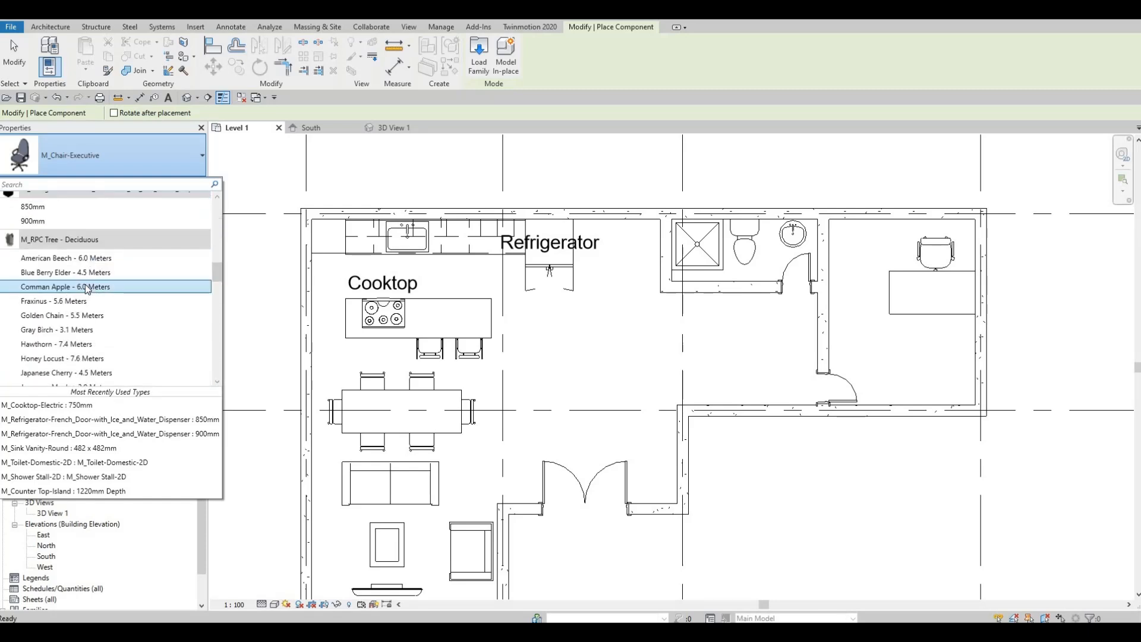
pyautogui.scroll(-10, 85, 285)
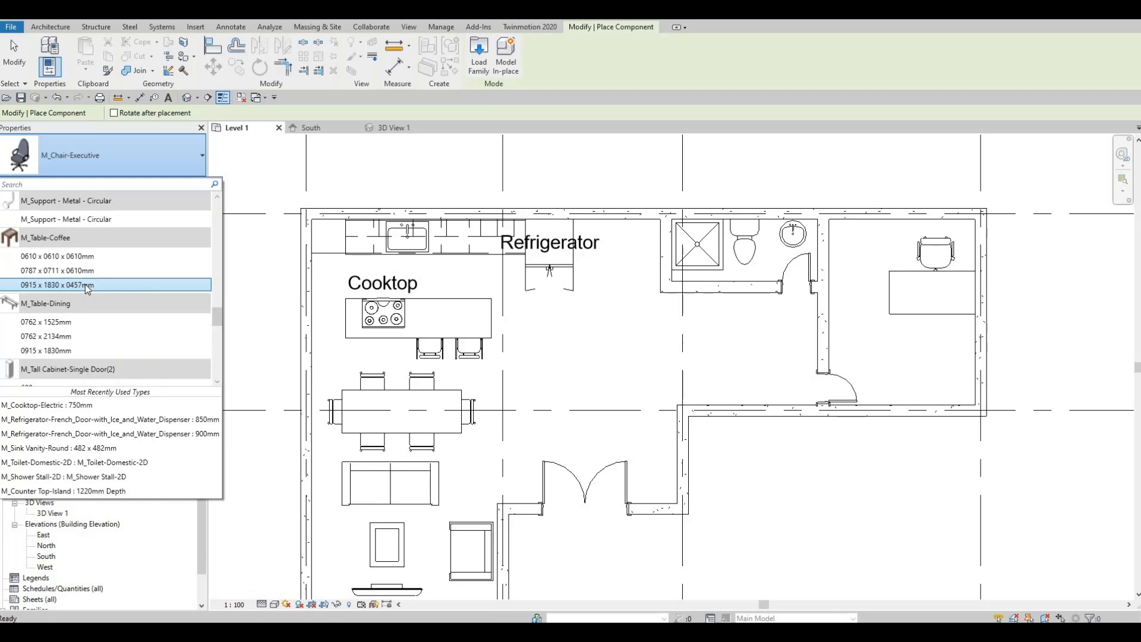
pyautogui.scroll(-3, 85, 284)
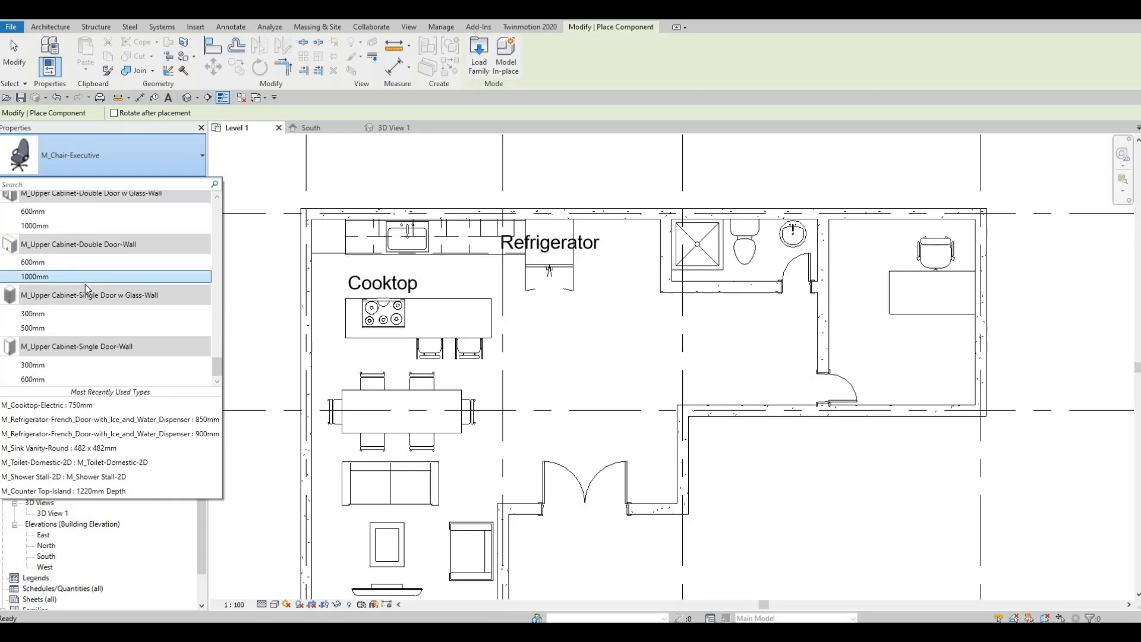
pyautogui.scroll(8, 84, 284)
pyautogui.scroll(15, 84, 284)
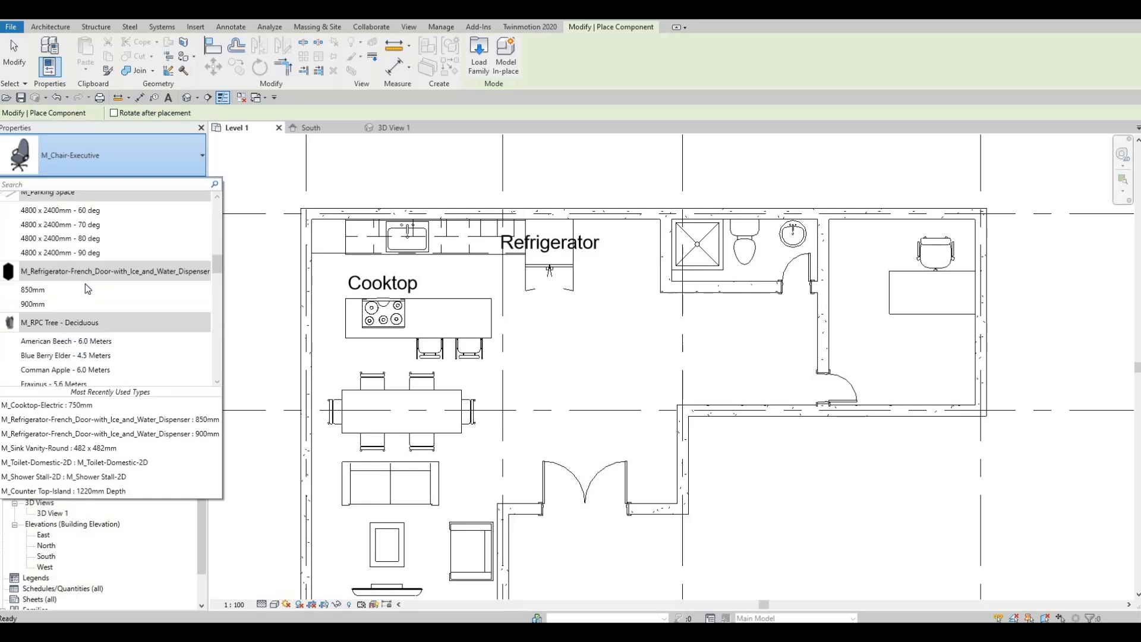
pyautogui.scroll(2, 76, 275)
pyautogui.click(76, 272)
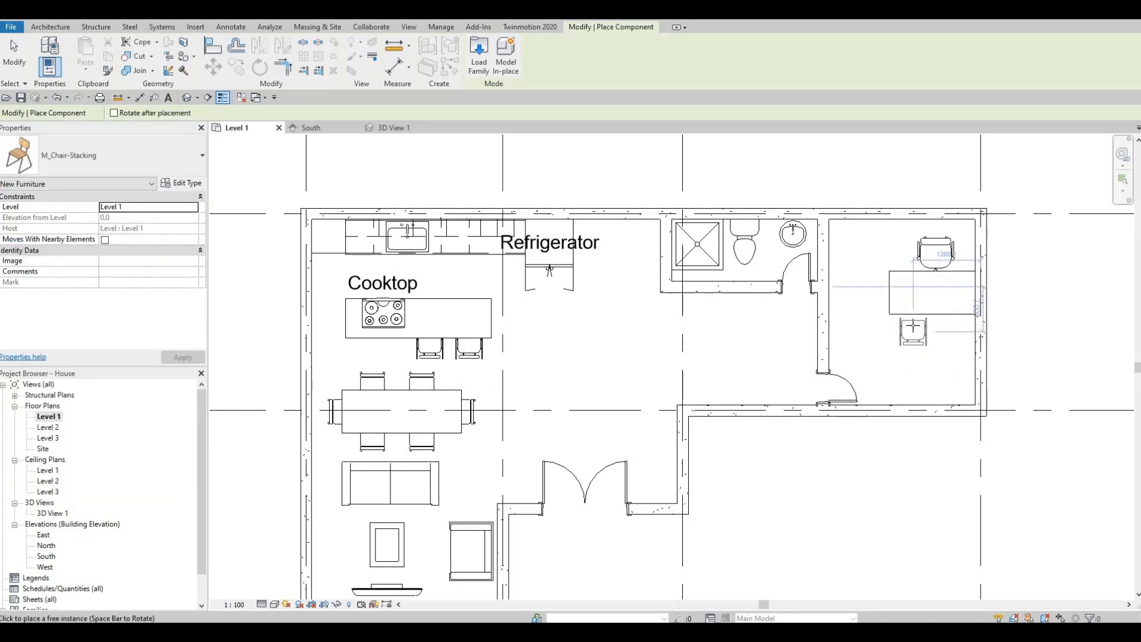
pyautogui.click(953, 328)
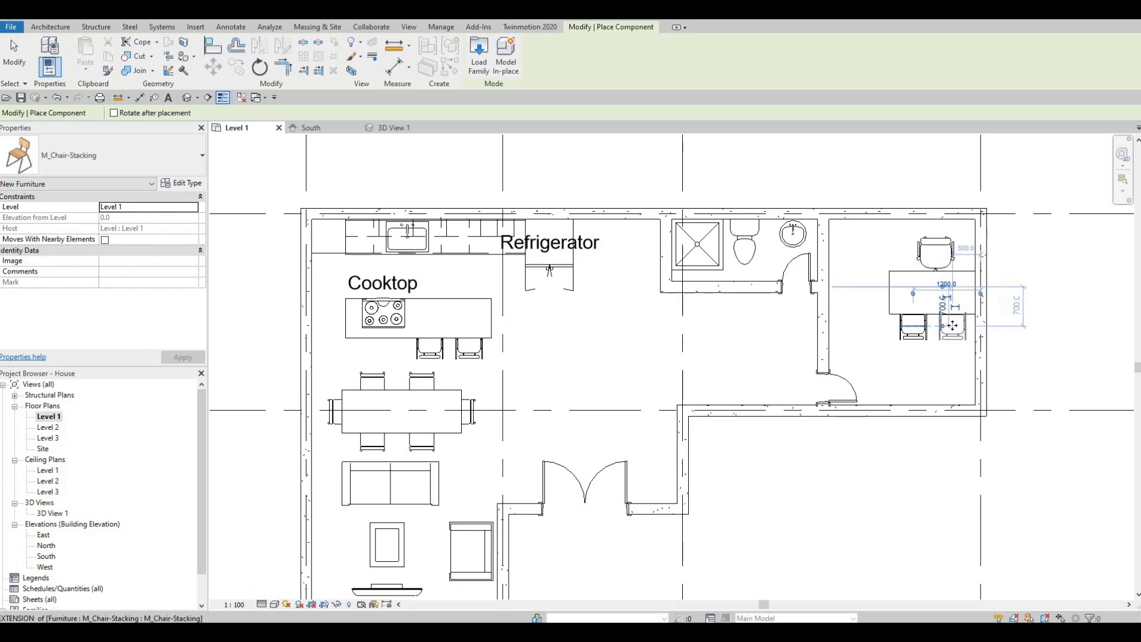
pyautogui.press('Escape')
pyautogui.press('Escape')
# Step: Examine the whole furnished Level 1 plan together with its grid lines and dimensions
pyautogui.scroll(-3, 787, 354)
pyautogui.moveTo(827, 356); pyautogui.dragTo(820, 318, button='middle')
pyautogui.scroll(-3, 847, 283)
pyautogui.scroll(1, 847, 285)
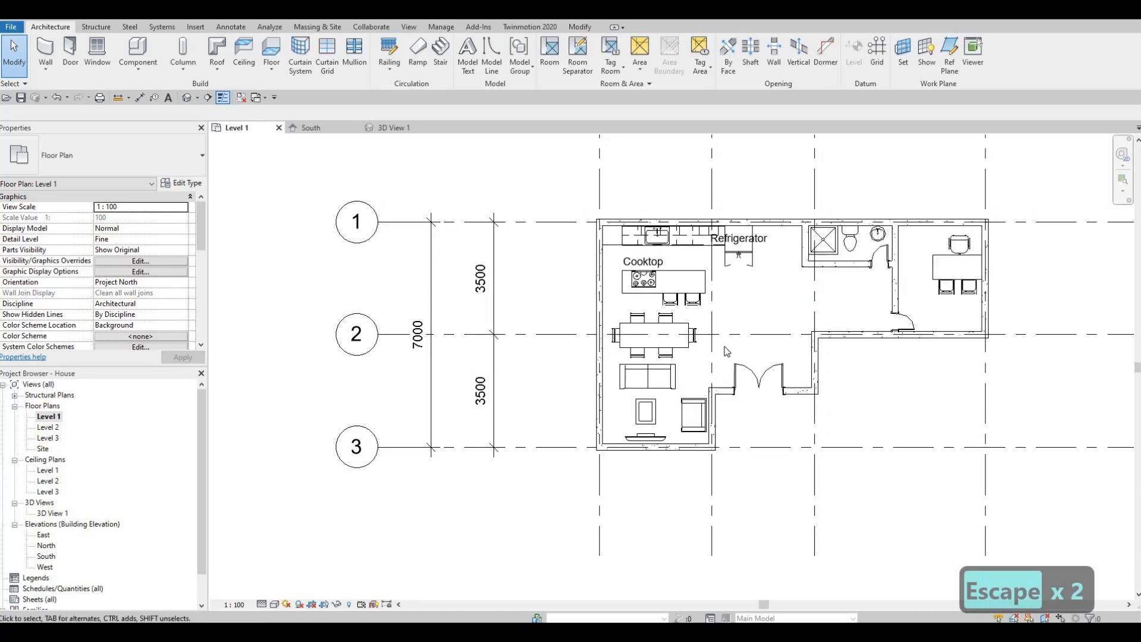
pyautogui.scroll(-1, 703, 309)
pyautogui.scroll(1, 653, 263)
pyautogui.scroll(-1, 675, 333)
pyautogui.scroll(1, 825, 272)
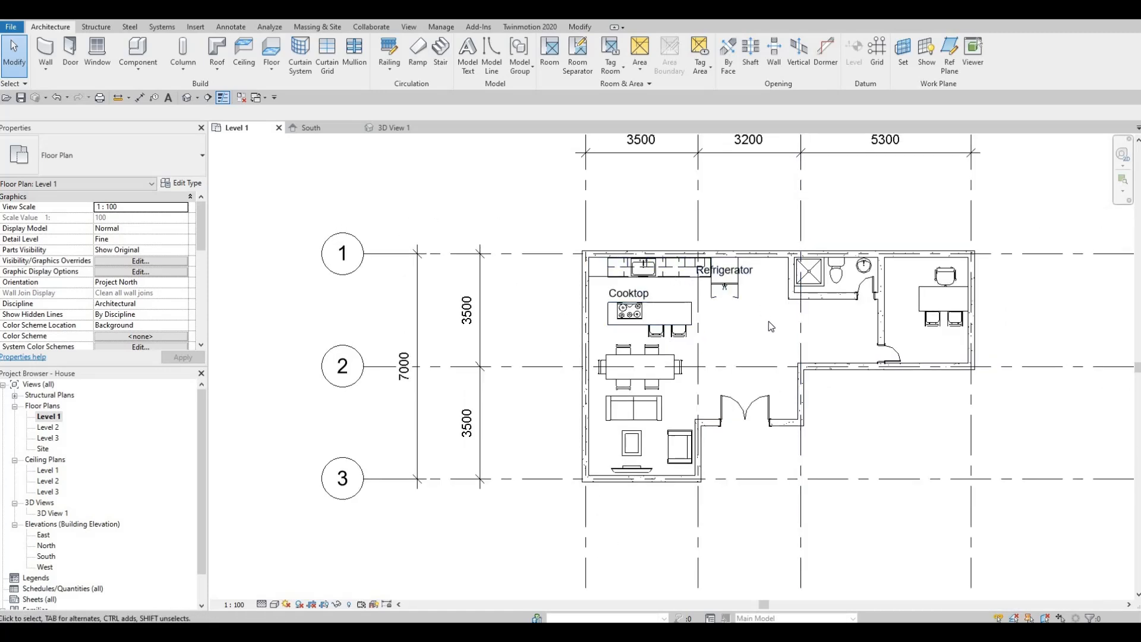
pyautogui.moveTo(782, 354); pyautogui.dragTo(727, 409, button='middle')
pyautogui.scroll(-1, 742, 397)
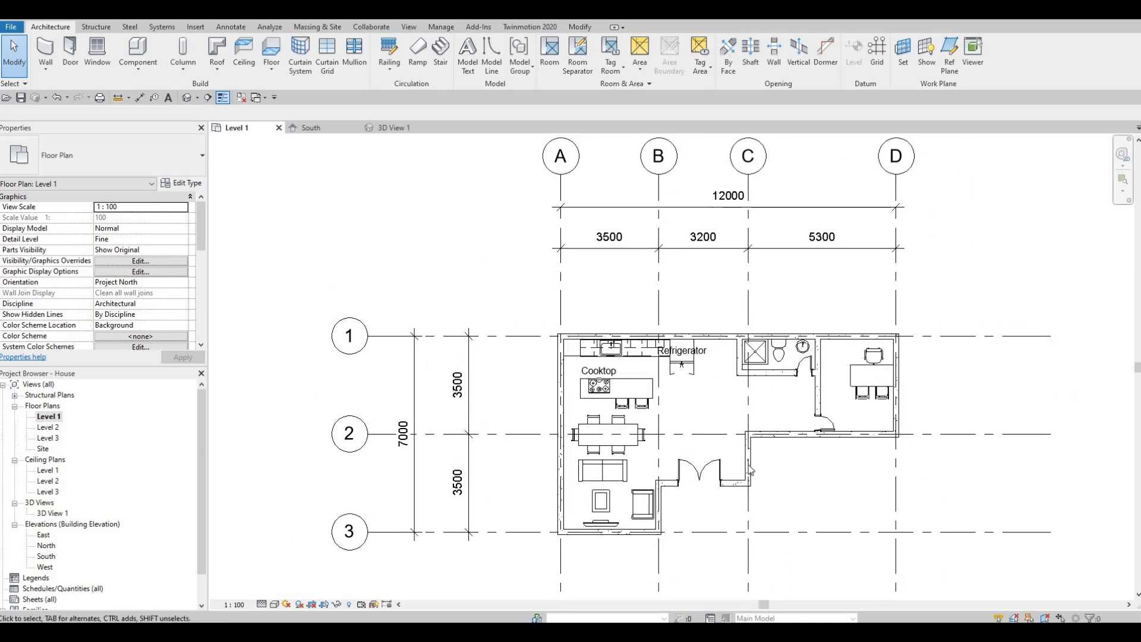